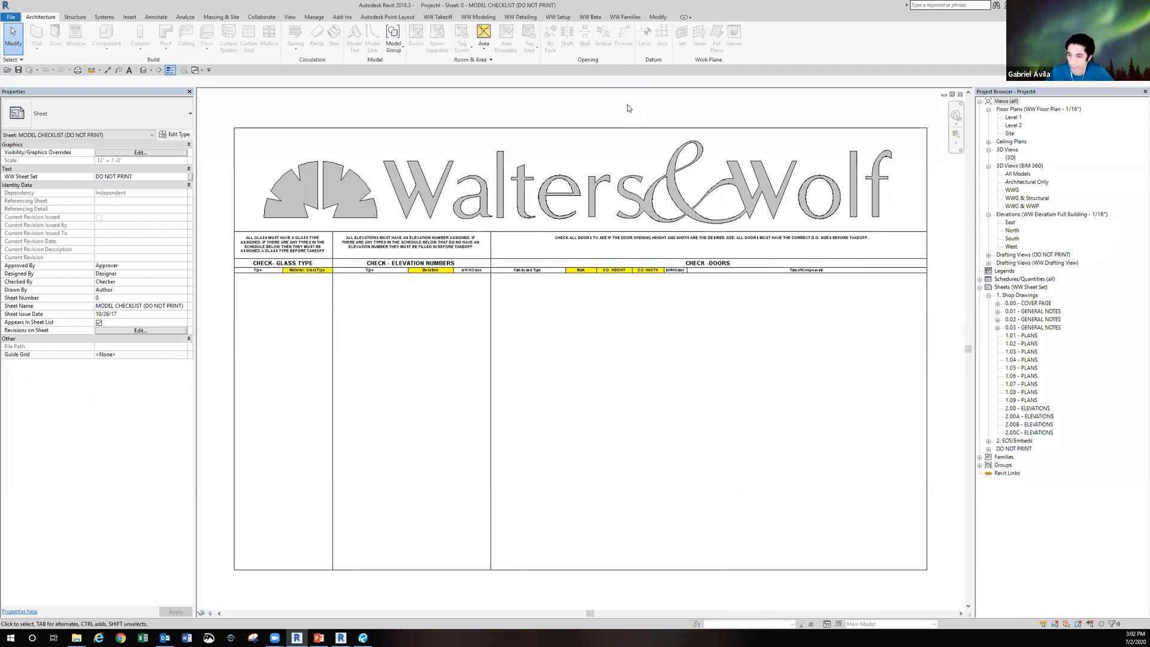
- Open the Level 1 floor plan view
click(1013, 116)
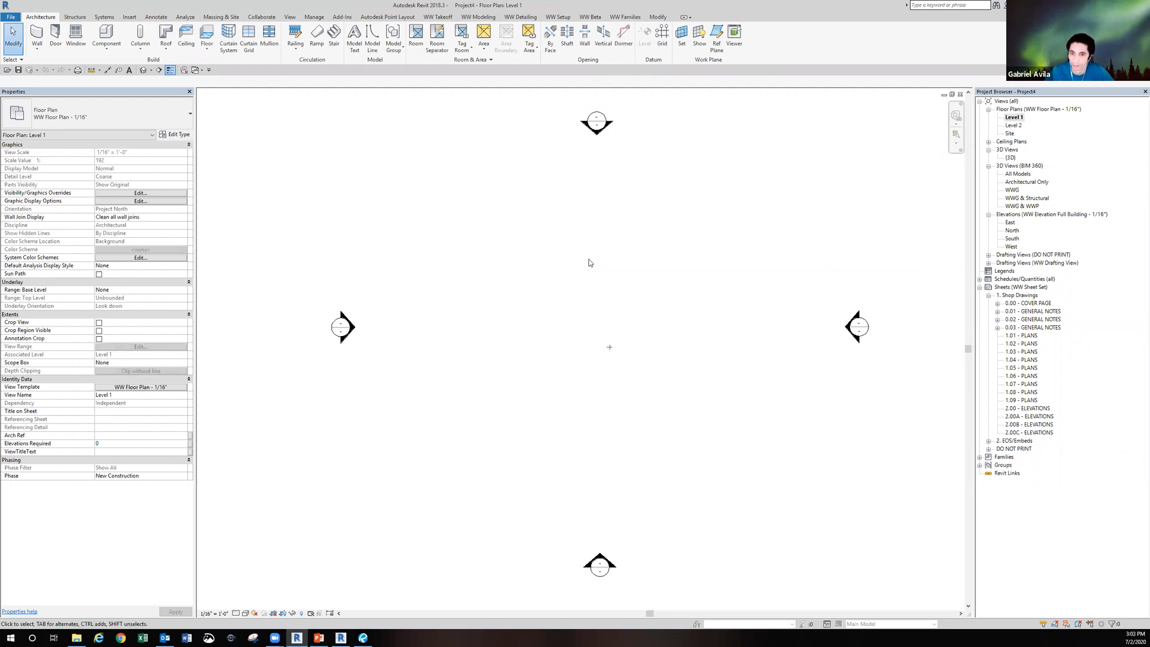
middle_drag(577, 307, 570, 282)
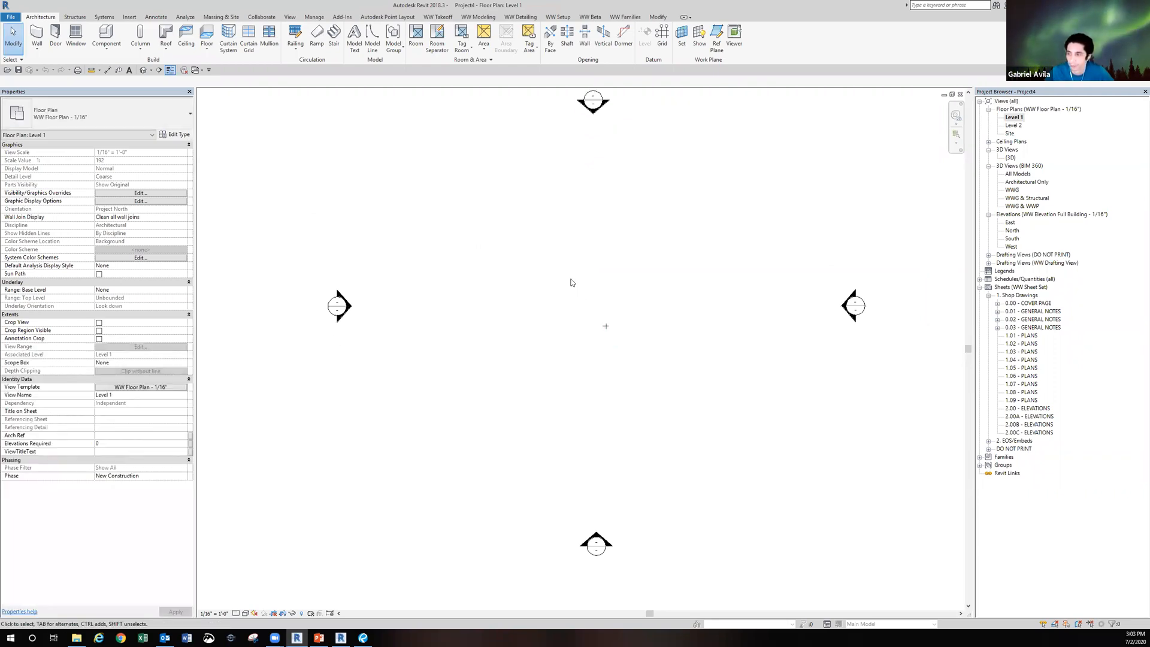
click(1016, 118)
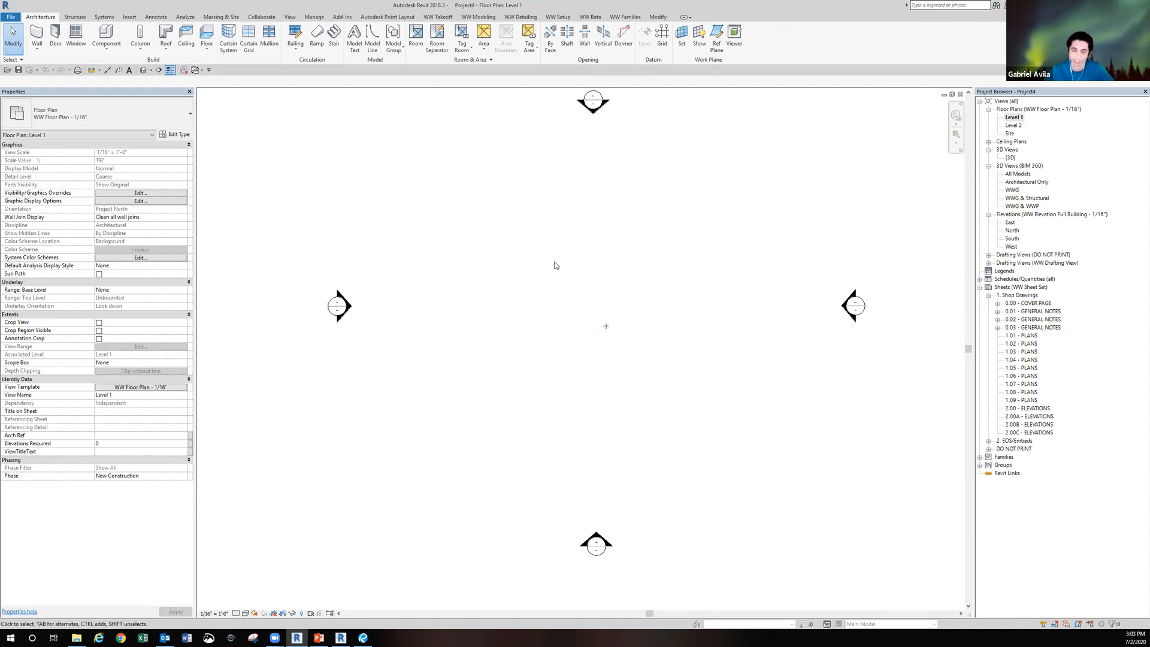
- Start a wall and duplicate the WW CURTAIN WALL RO curtain wall type as WW HANDRAIL
click(37, 33)
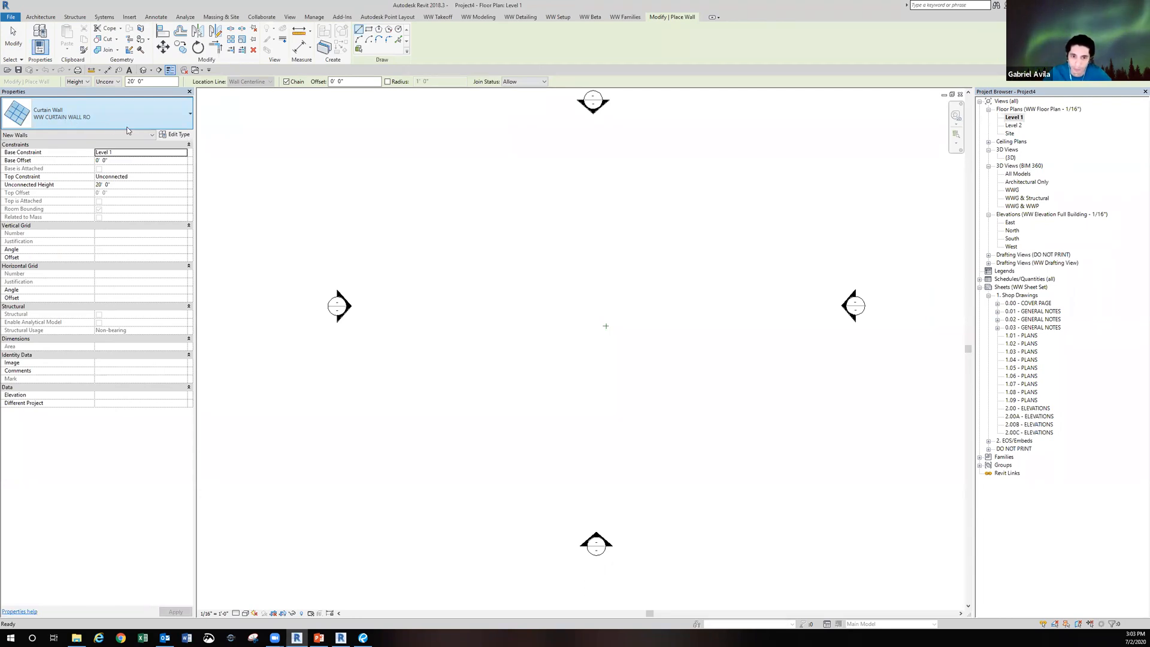
click(173, 135)
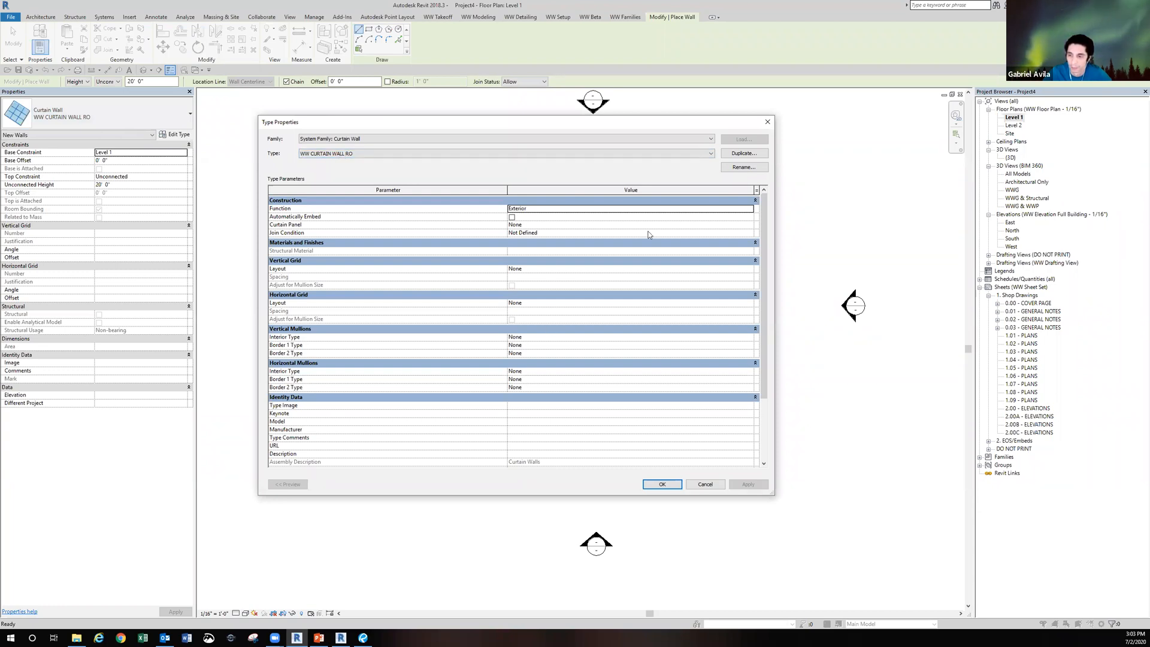
click(743, 153)
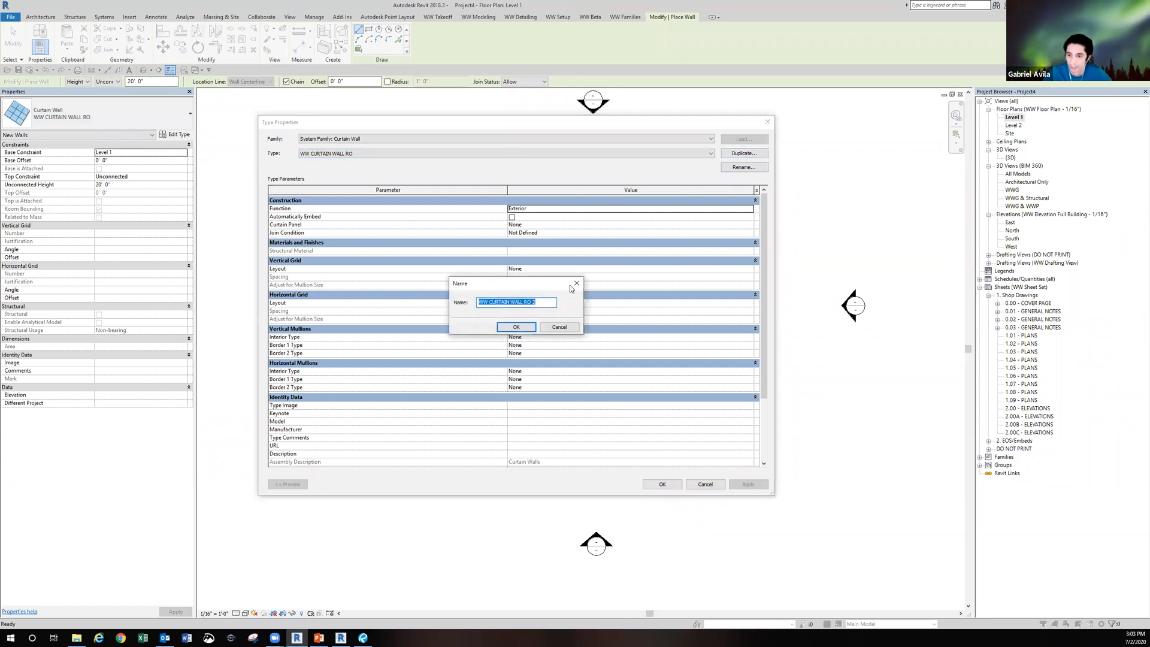
text(WW )
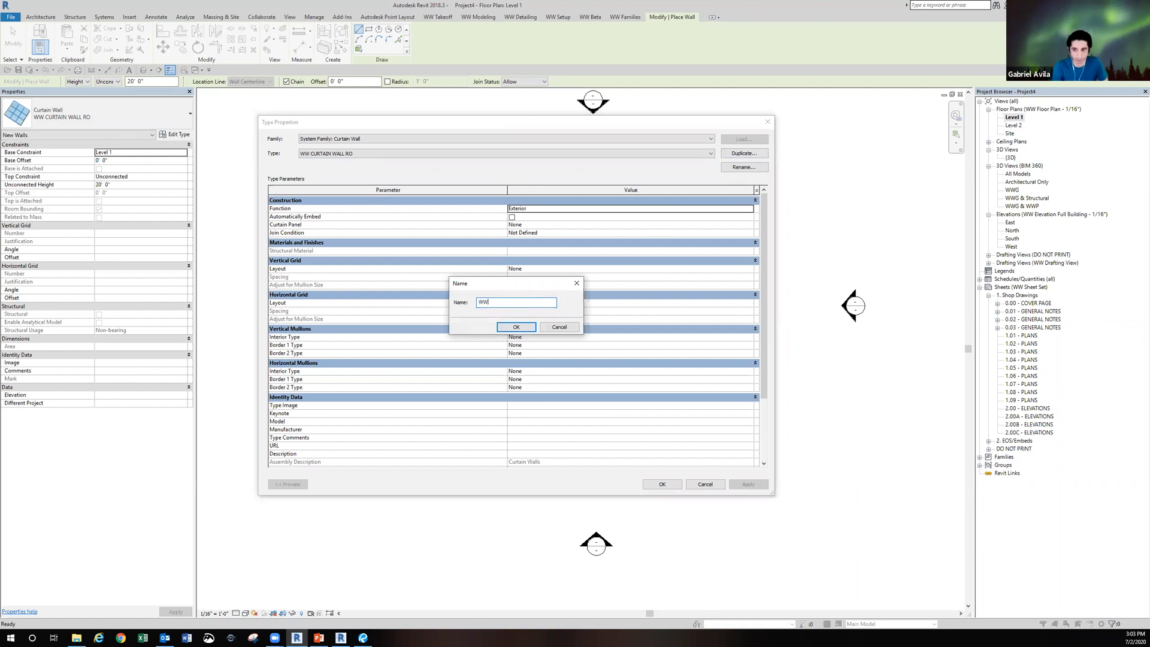
text(H)
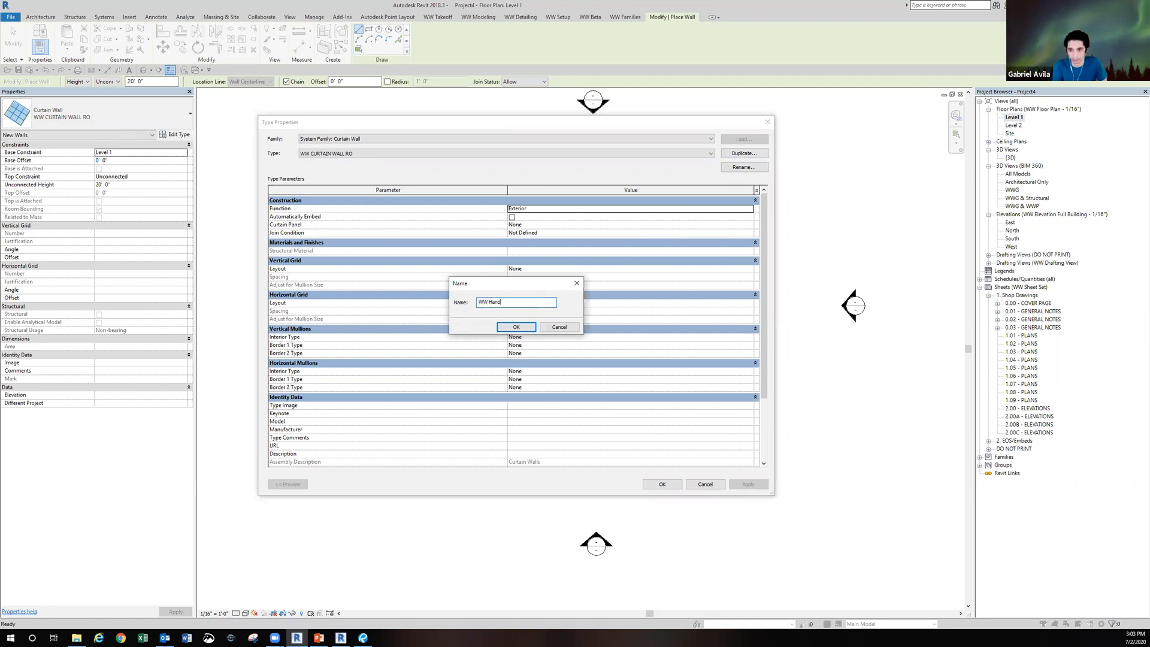
text(ANDRAIL)
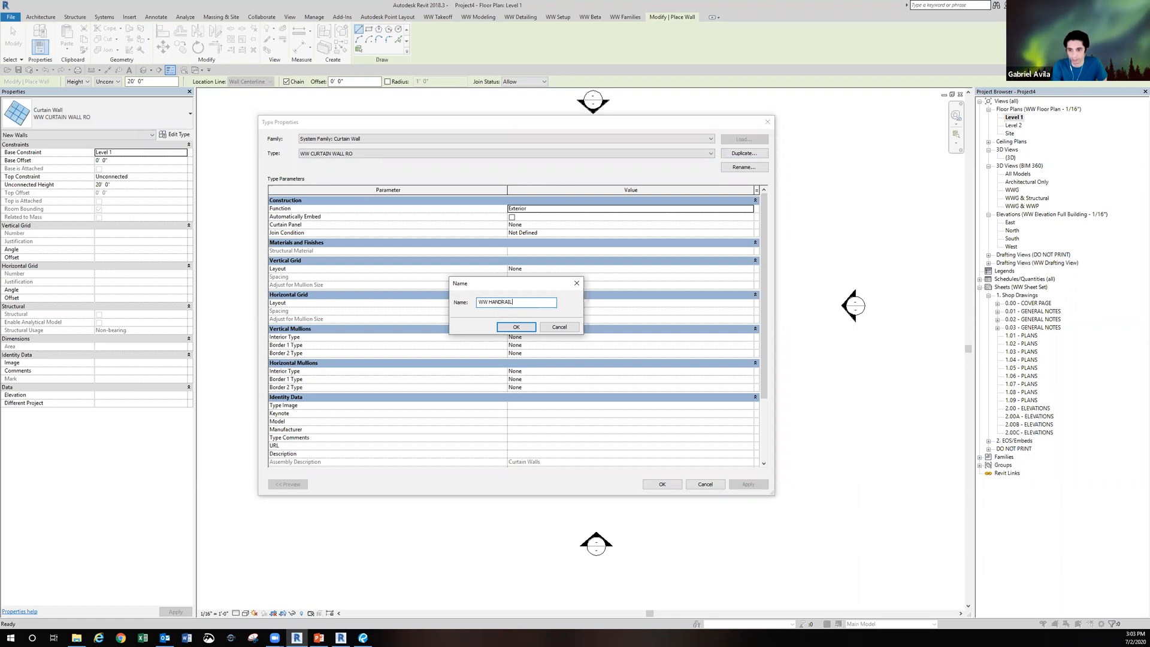
click(534, 327)
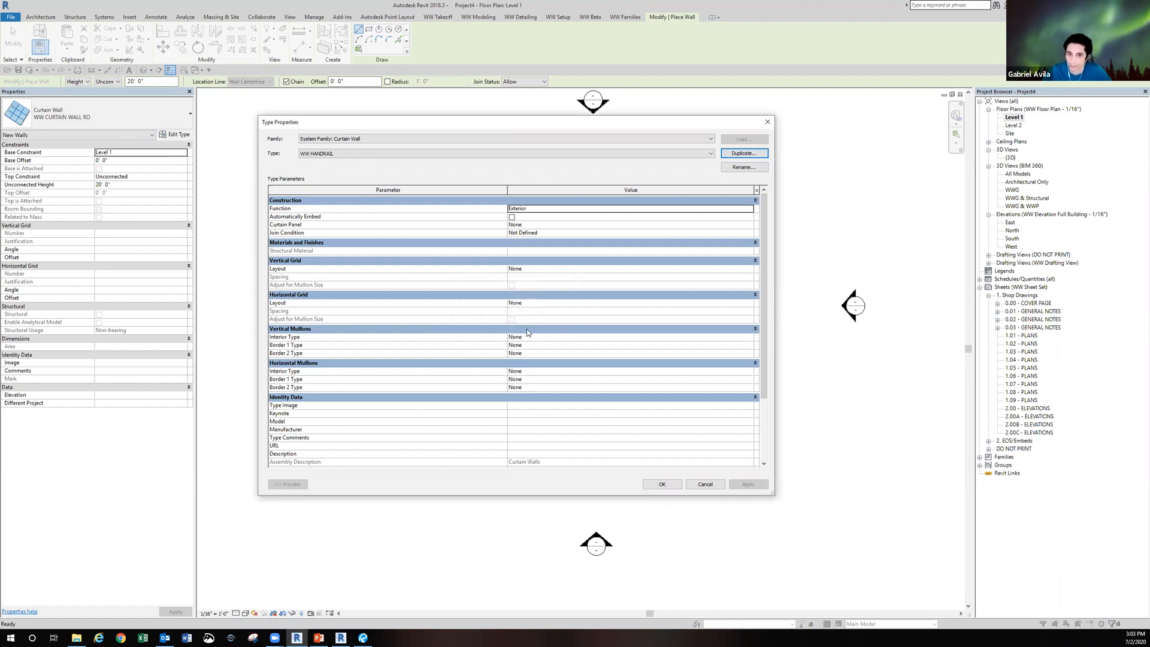
- Keep WW HANDRAIL as the curtain wall type with IsWWGlass enabled and accept its type properties
click(494, 152)
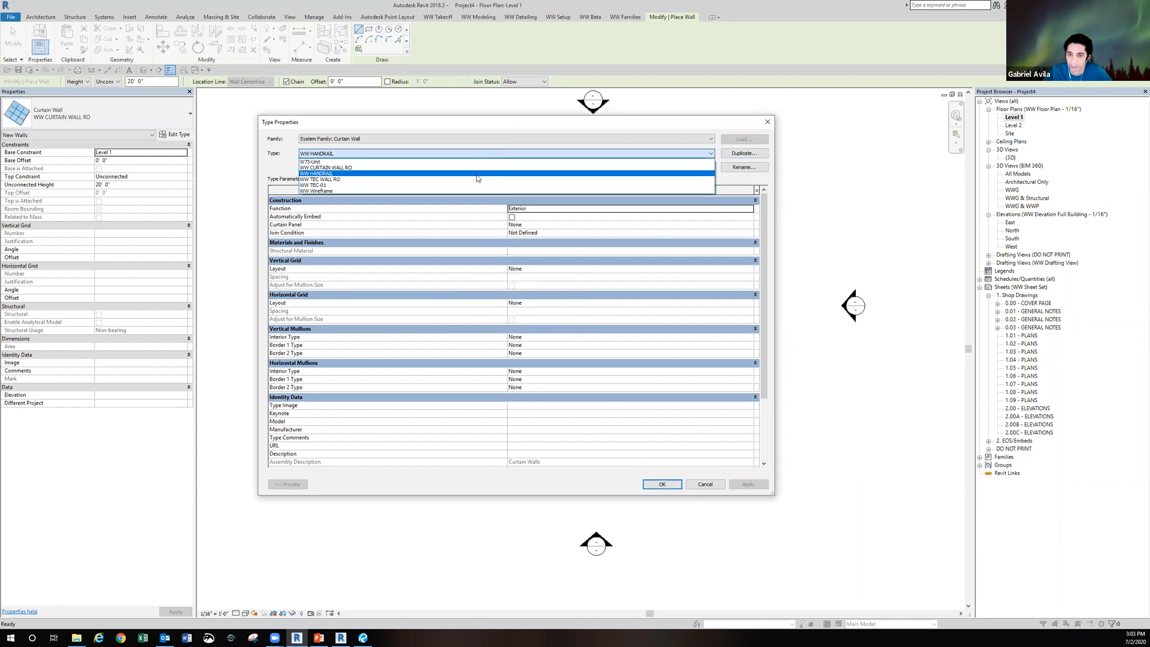
click(473, 174)
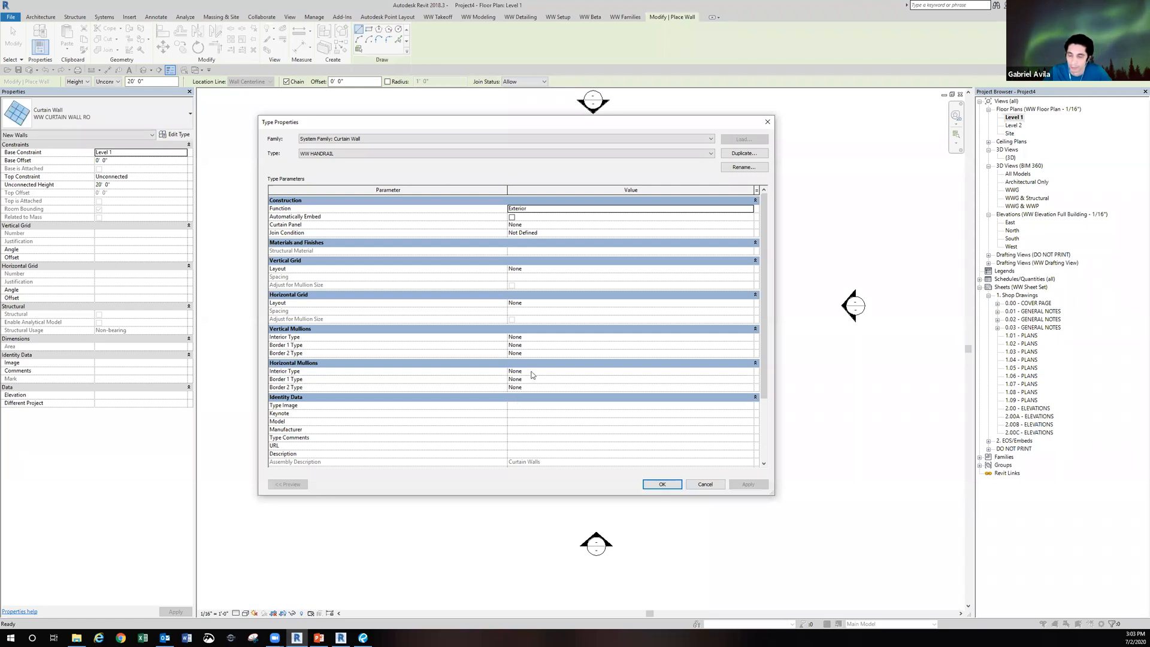
scroll(531, 374, down, 3)
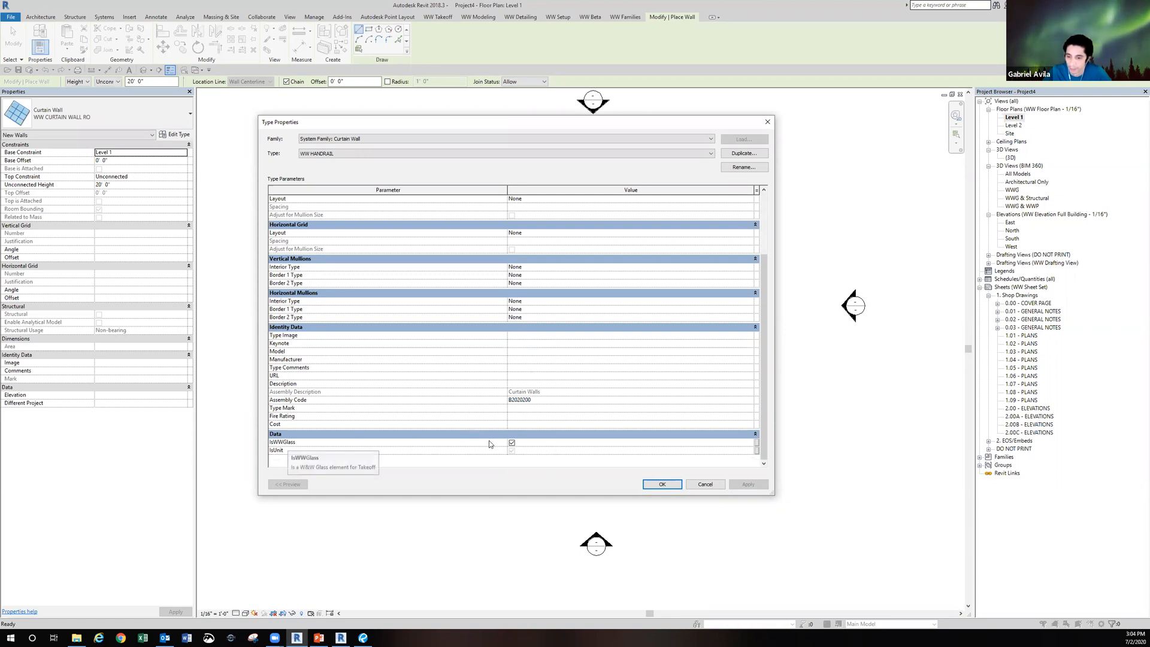
click(511, 443)
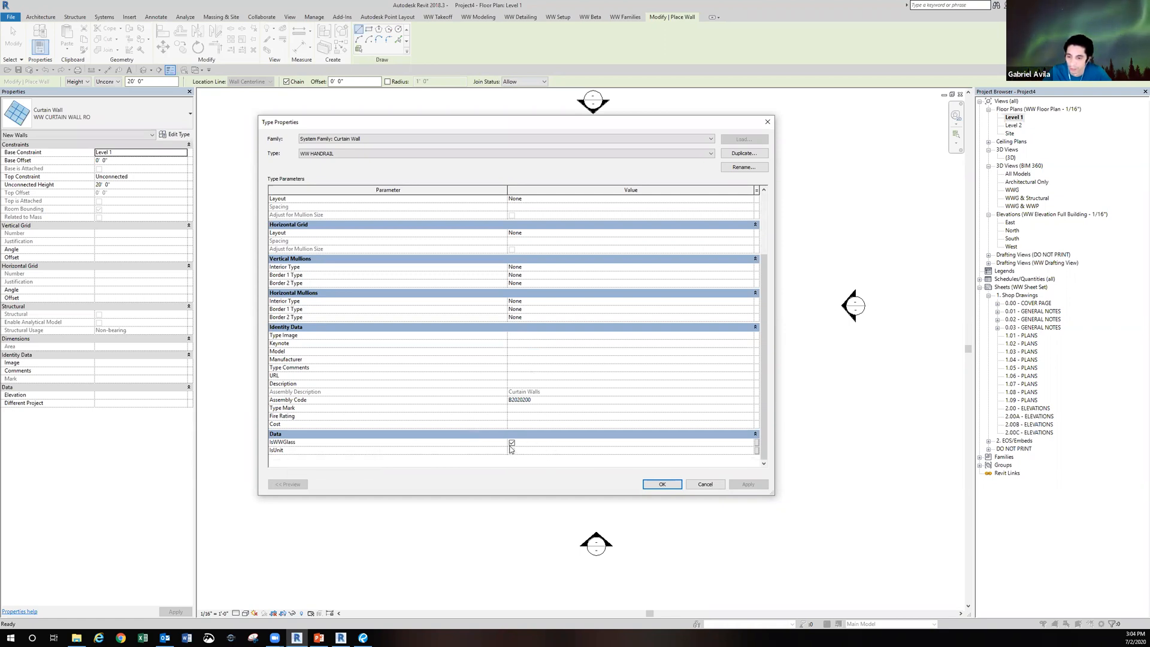
click(661, 485)
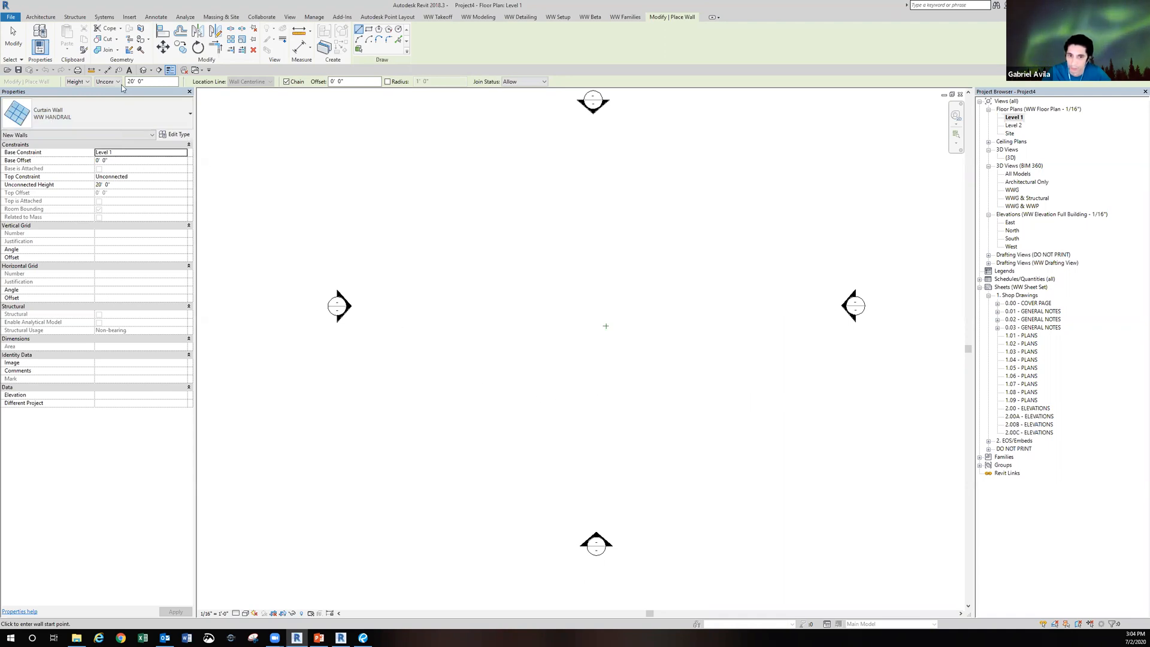
- Draw one horizontal WW HANDRAIL curtain wall 20'-0" long in the plan, between the centre and the south elevation marker
drag(143, 80, 127, 80)
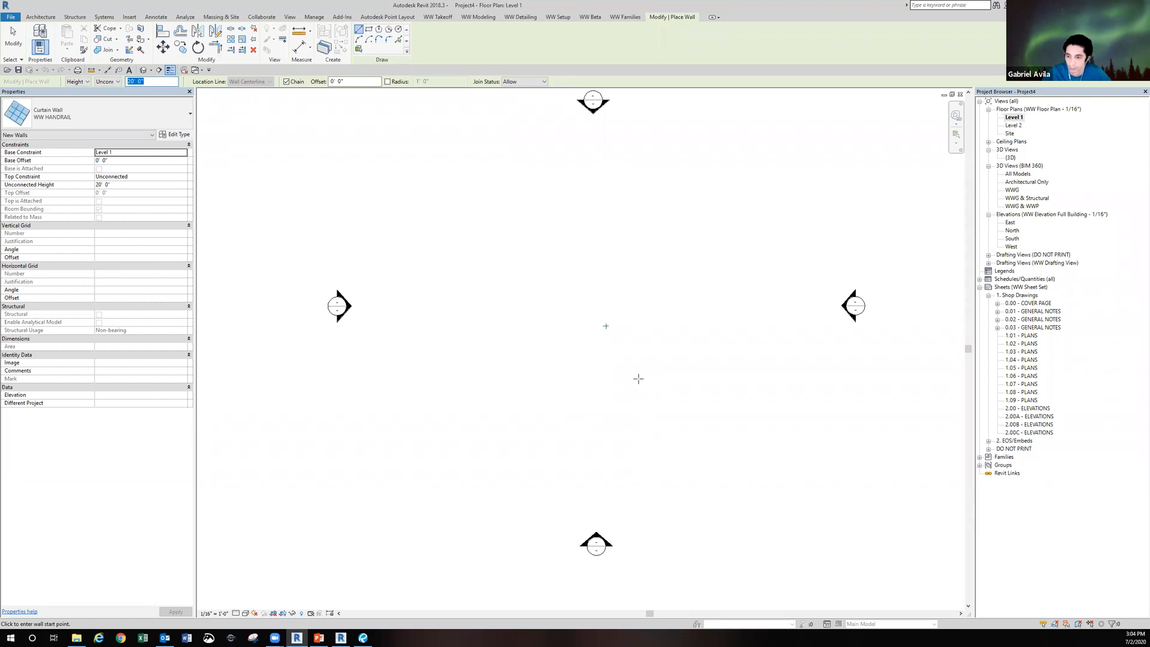
scroll(637, 387, up, 1)
scroll(630, 421, up, 1)
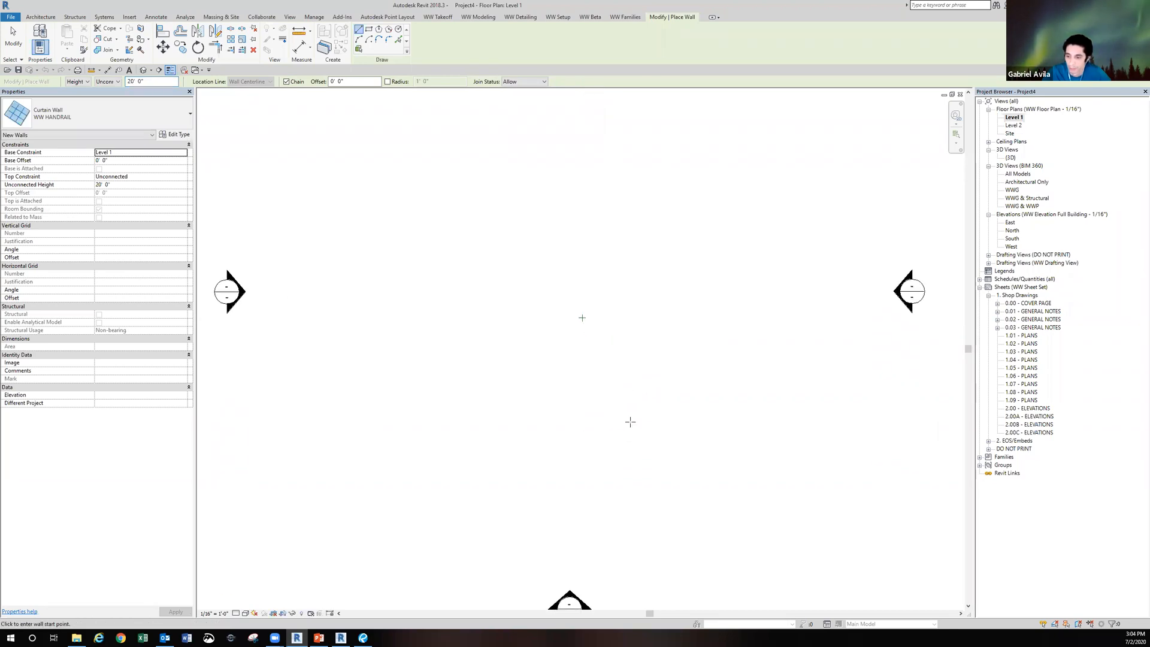
click(631, 419)
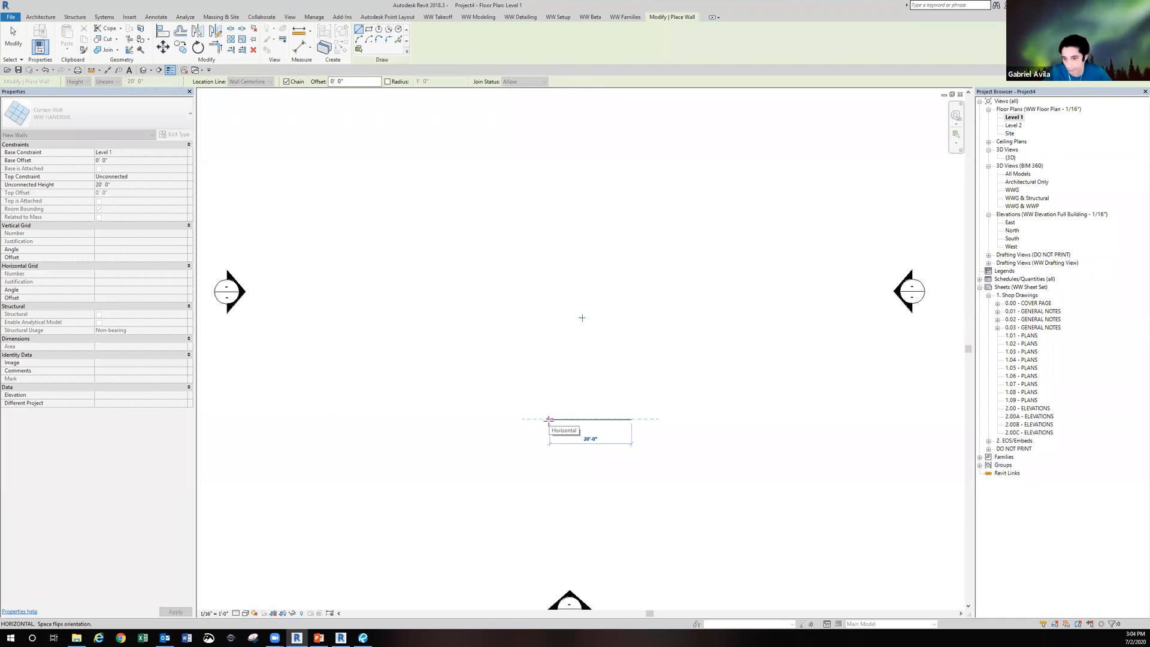
click(548, 419)
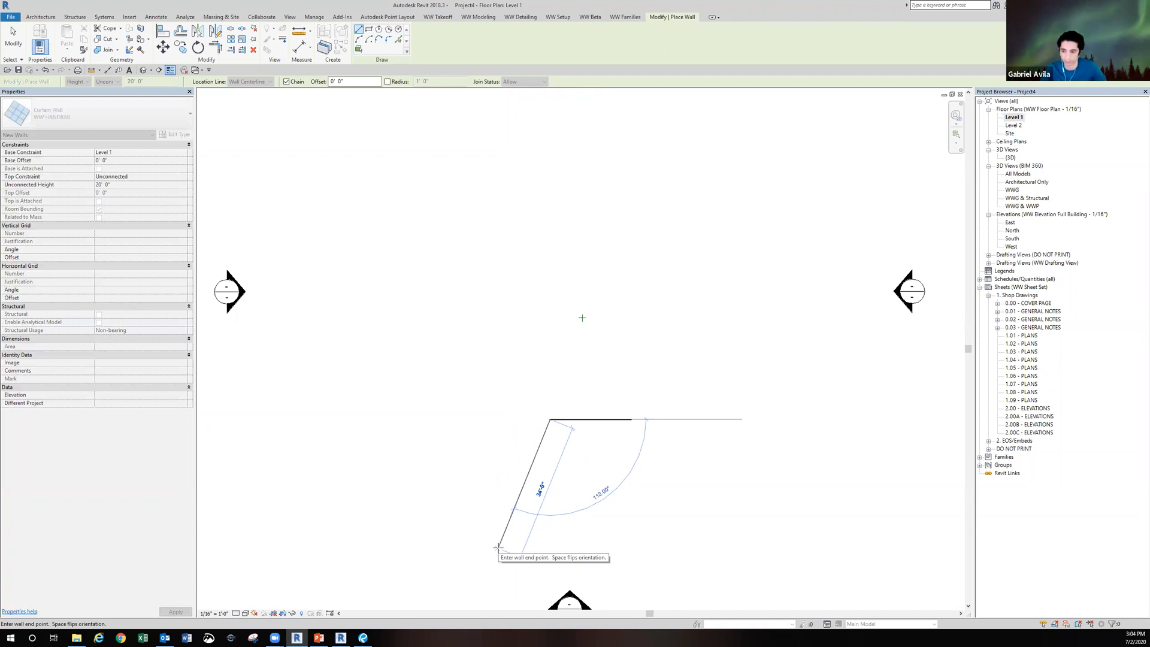
key(Escape)
key(Escape)
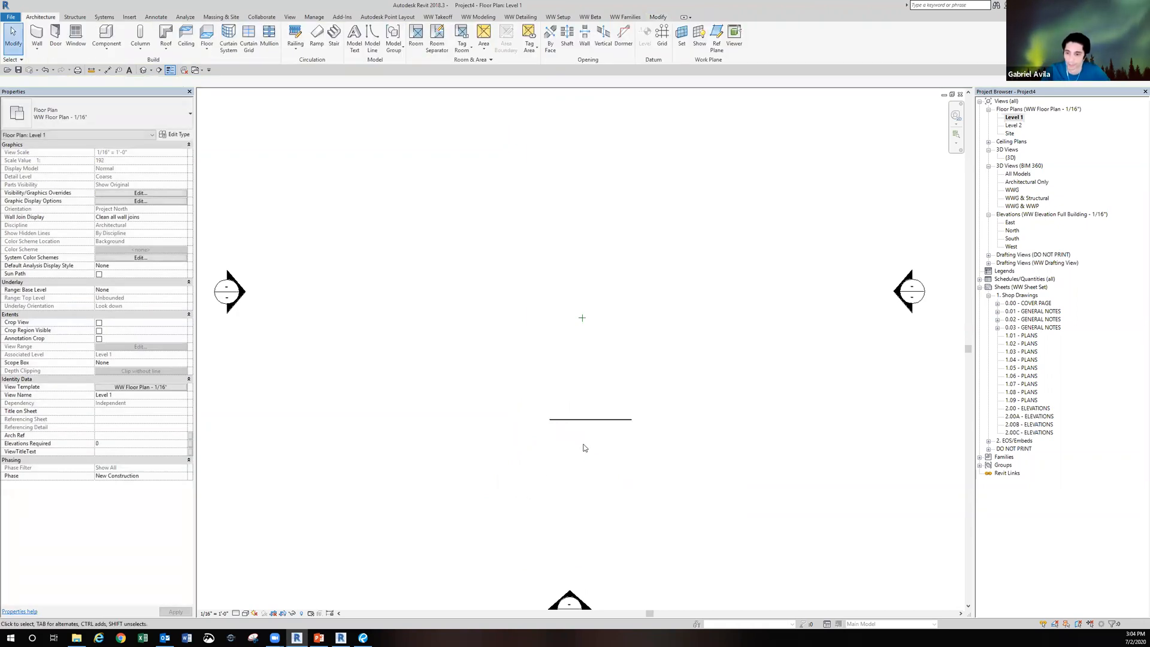
- Open the {3D} view and set the handrail curtain wall's unconnected height to 3' 6"
scroll(590, 431, up, 5)
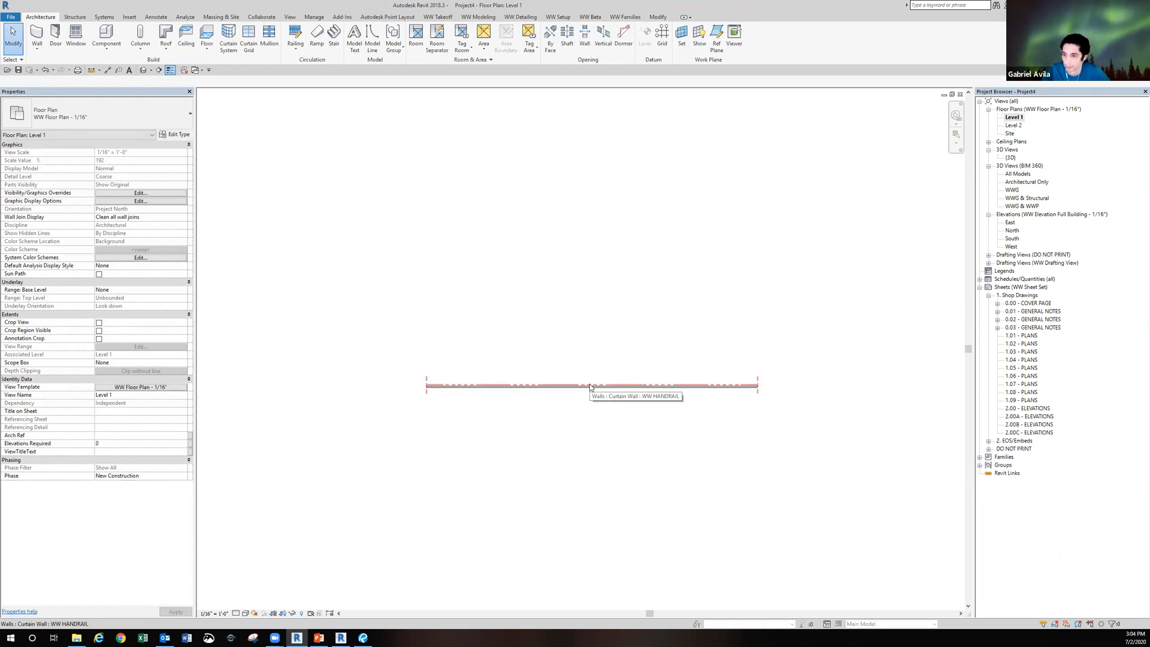
double_click(1010, 157)
click(624, 232)
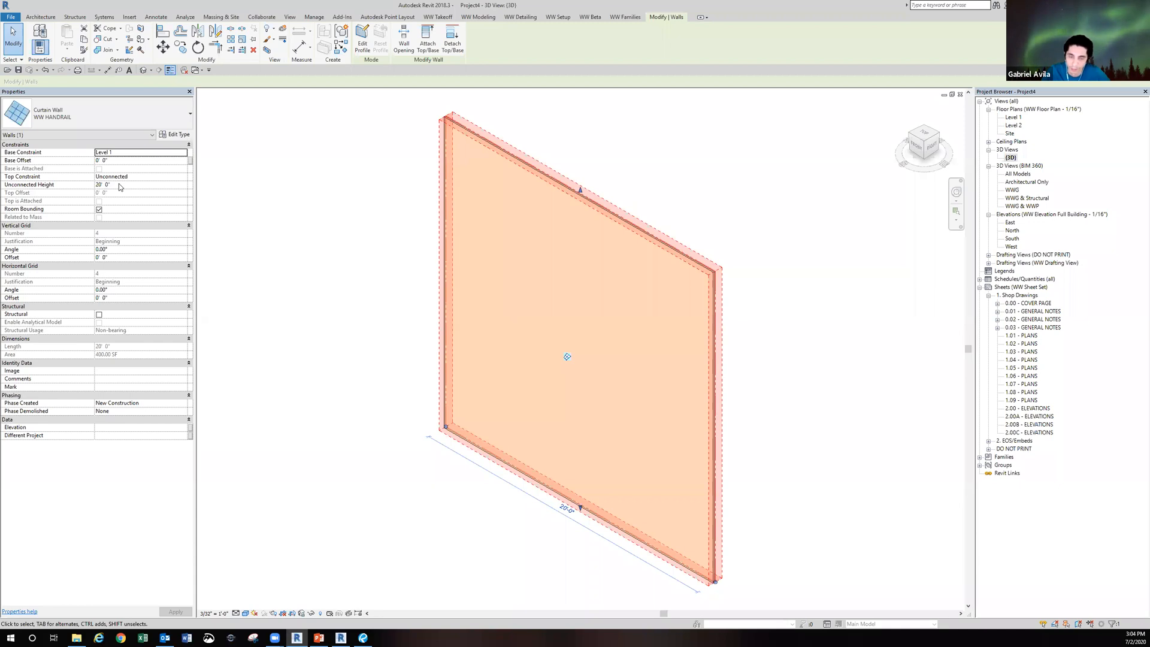
click(119, 185)
text(3' 6")
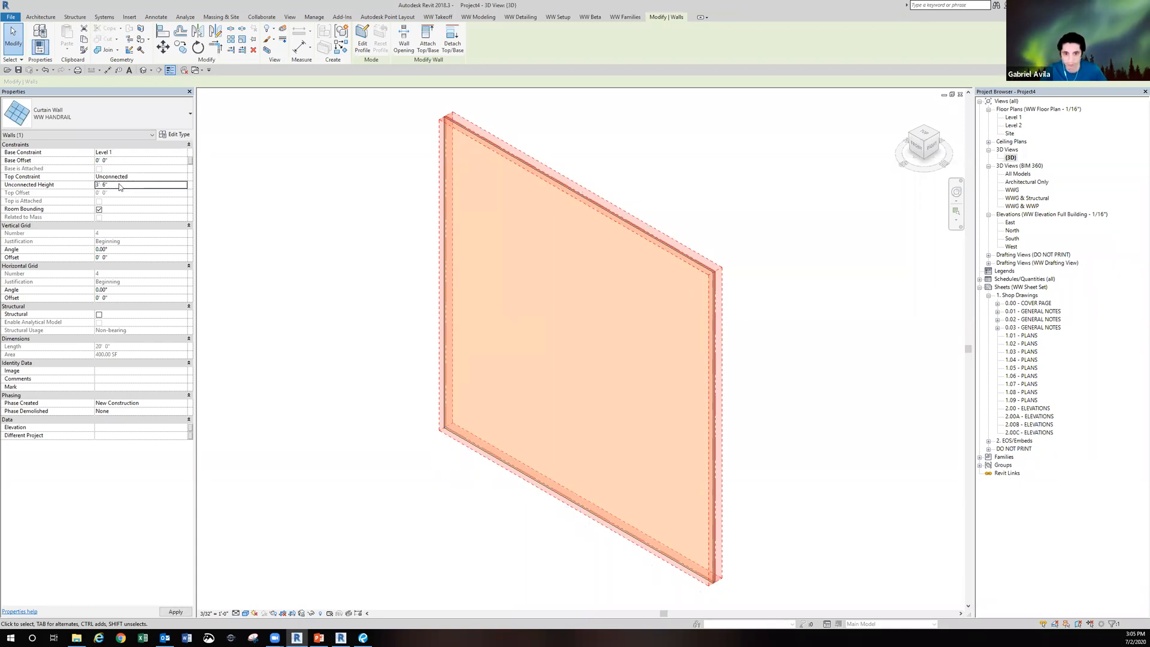
click(484, 368)
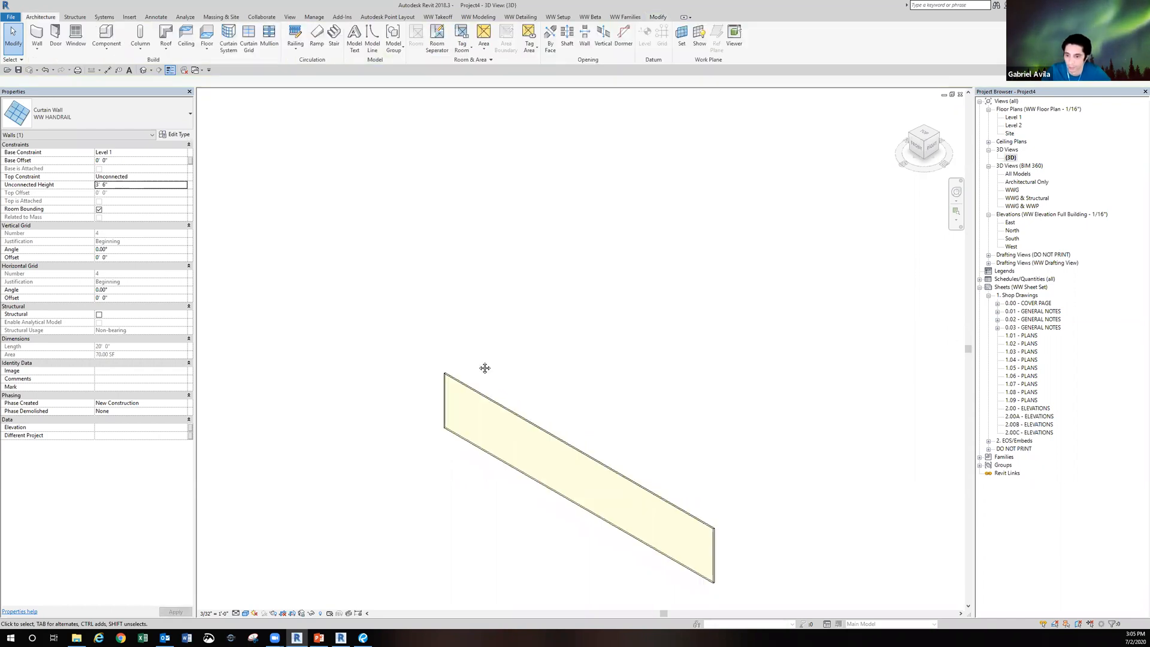
middle_drag(484, 368, 468, 296)
scroll(532, 498, up, 3)
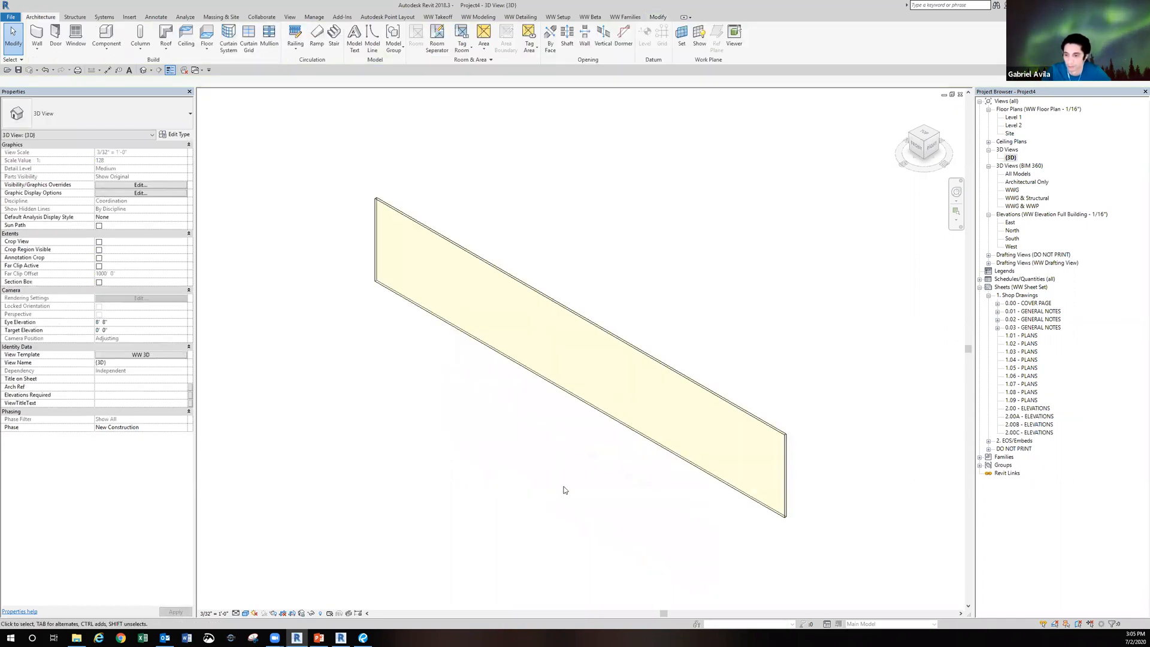
click(623, 435)
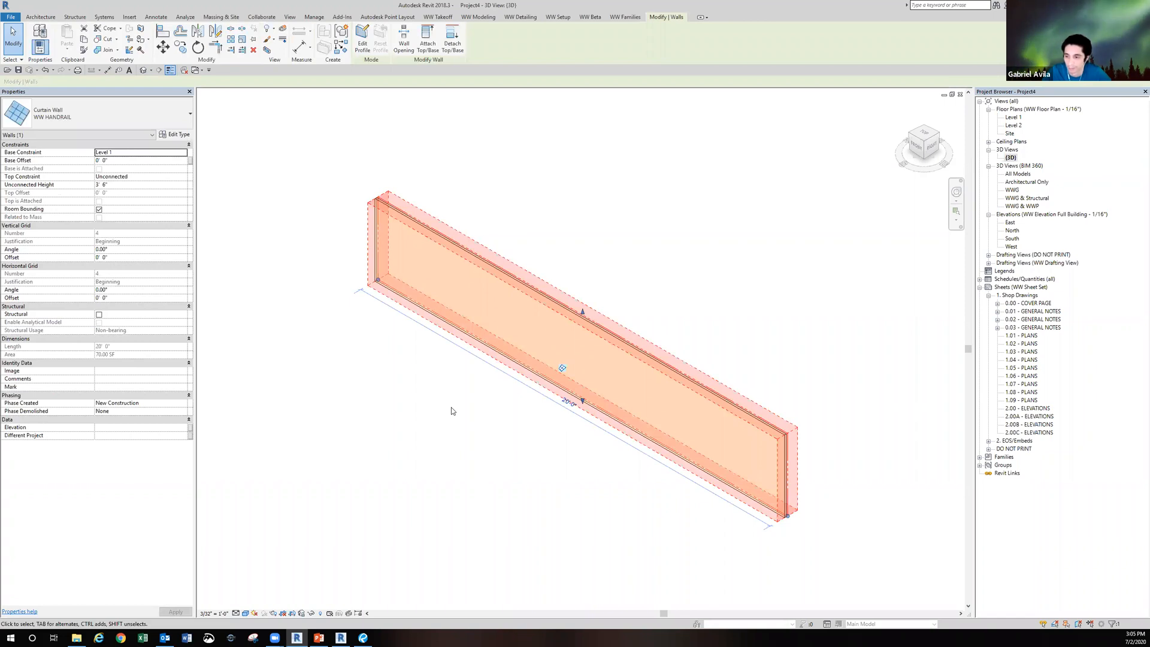
click(452, 411)
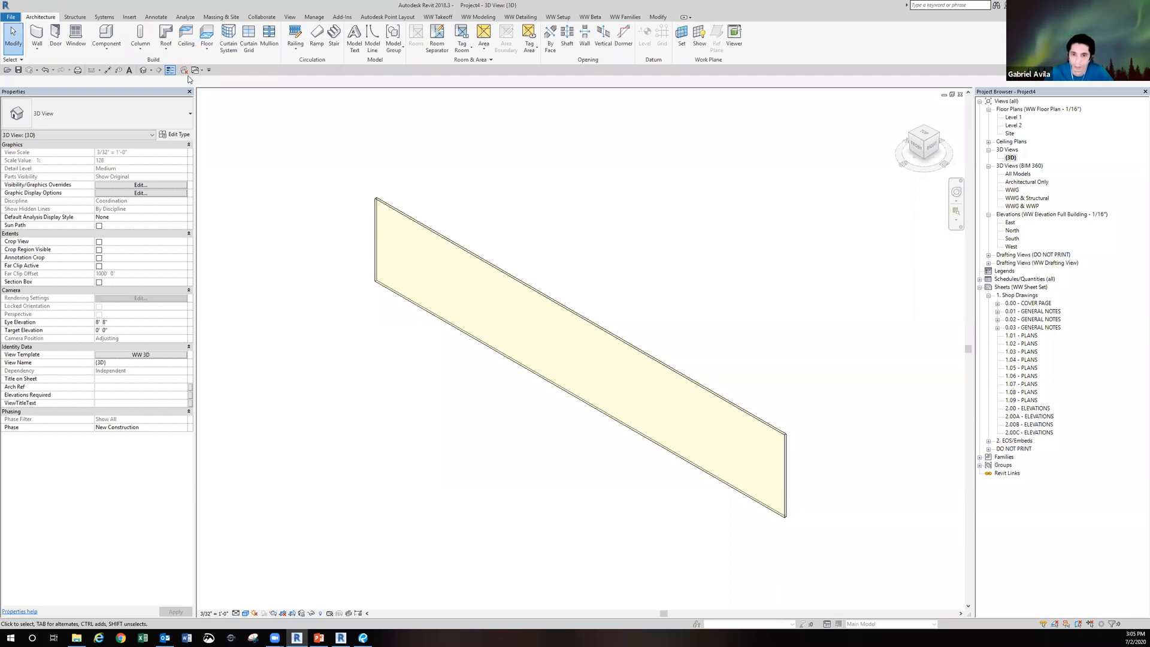
middle_drag(278, 172, 278, 181)
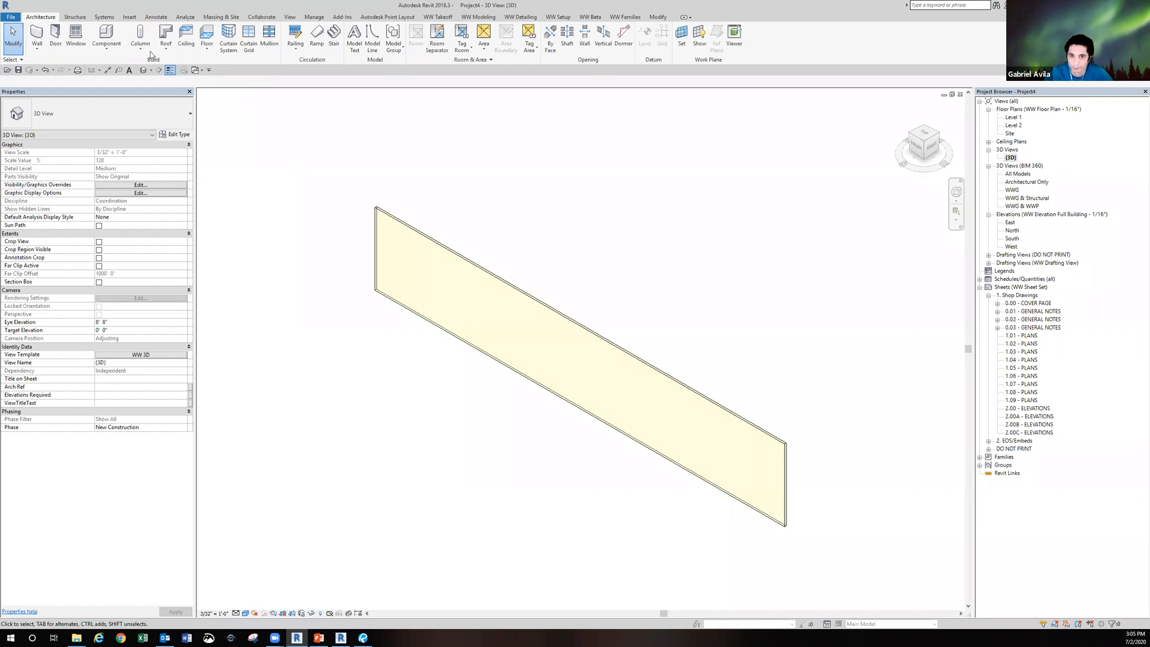
- Load Handrail.rfa from the ACad (S:) drive's Revit folder, under _WW Curtain Panel Library, 02 - Misc as Curtain Panels
click(127, 17)
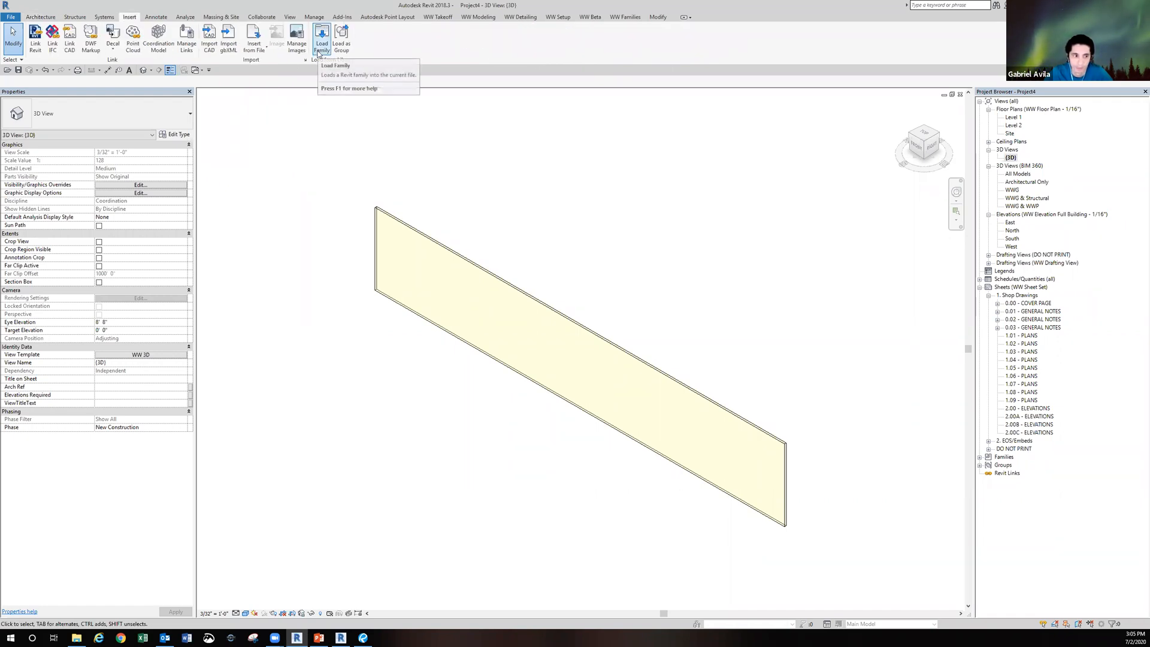
click(318, 53)
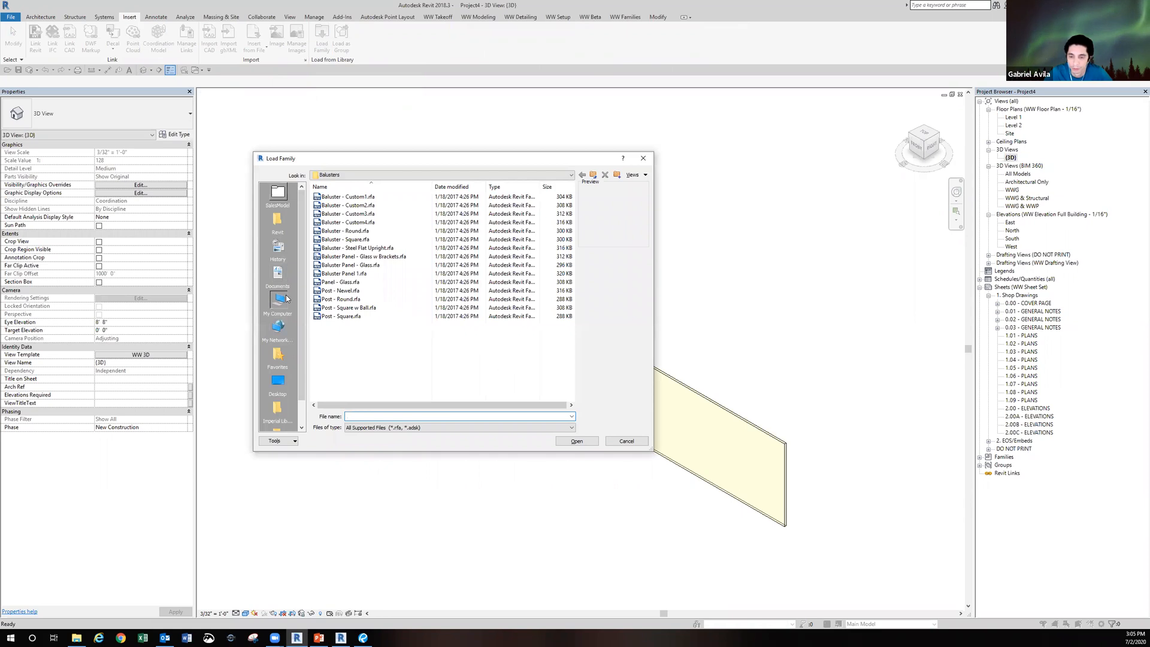
click(281, 301)
scroll(339, 333, down, 1)
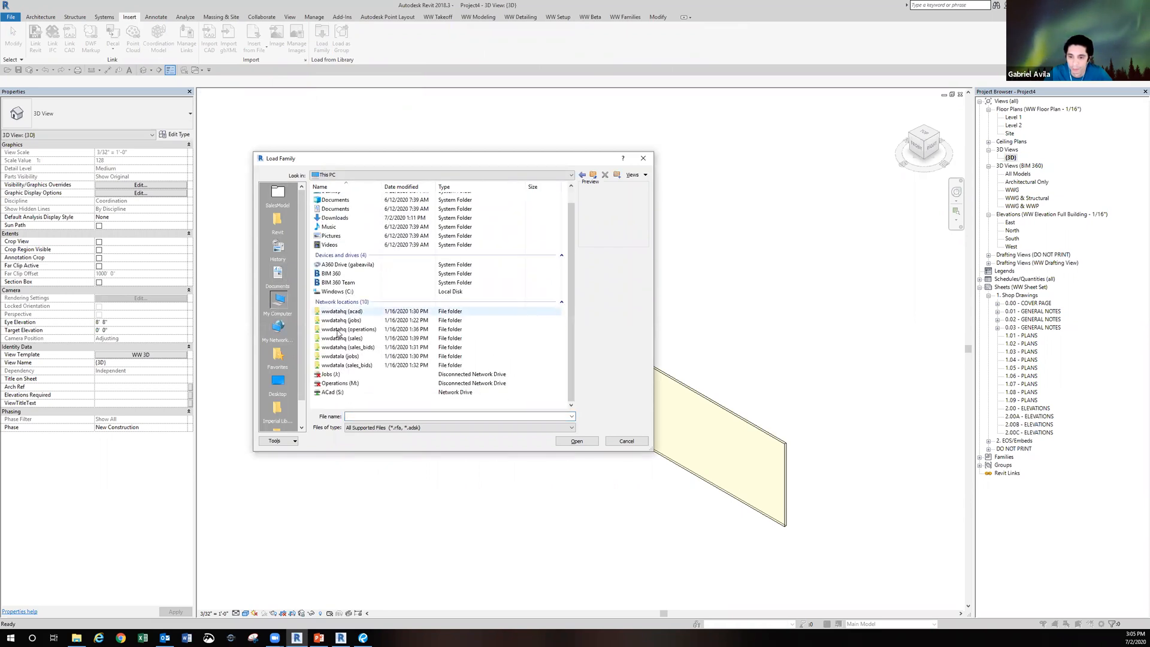
click(332, 392)
double_click(332, 392)
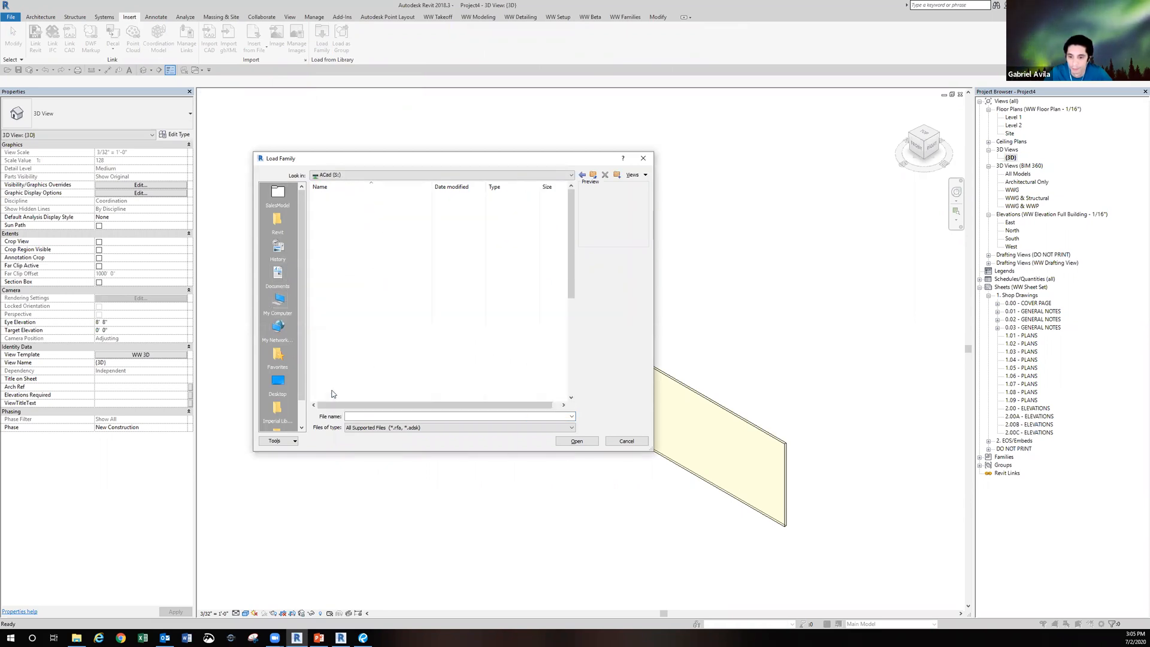
click(333, 385)
double_click(333, 385)
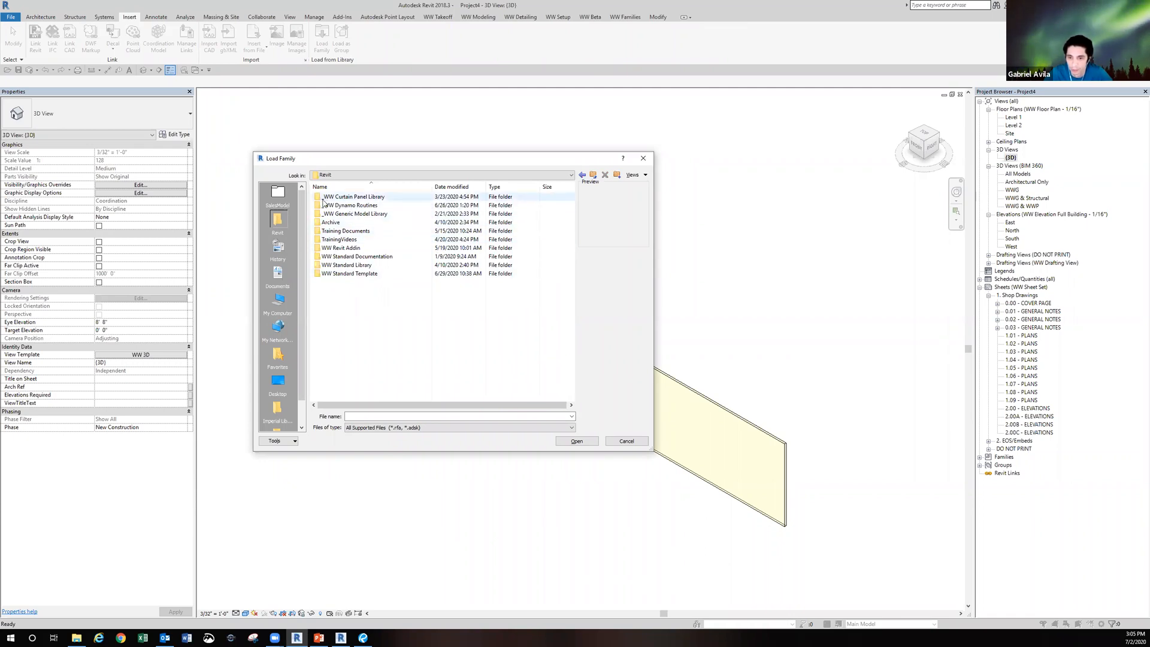
double_click(379, 198)
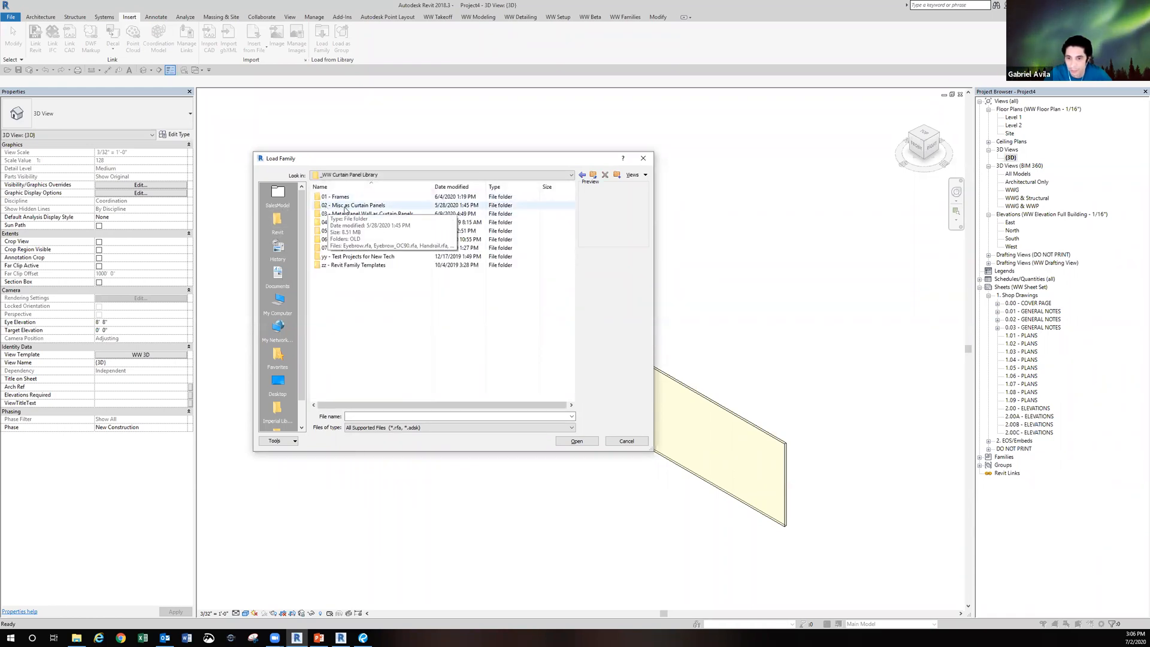
double_click(369, 206)
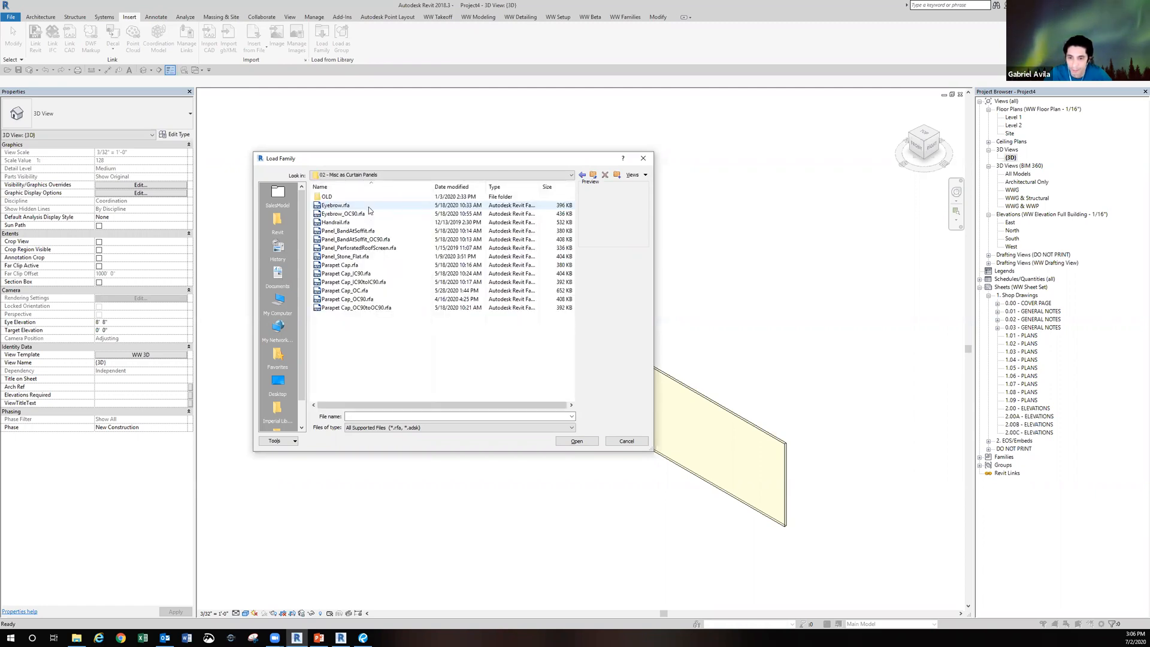
click(329, 224)
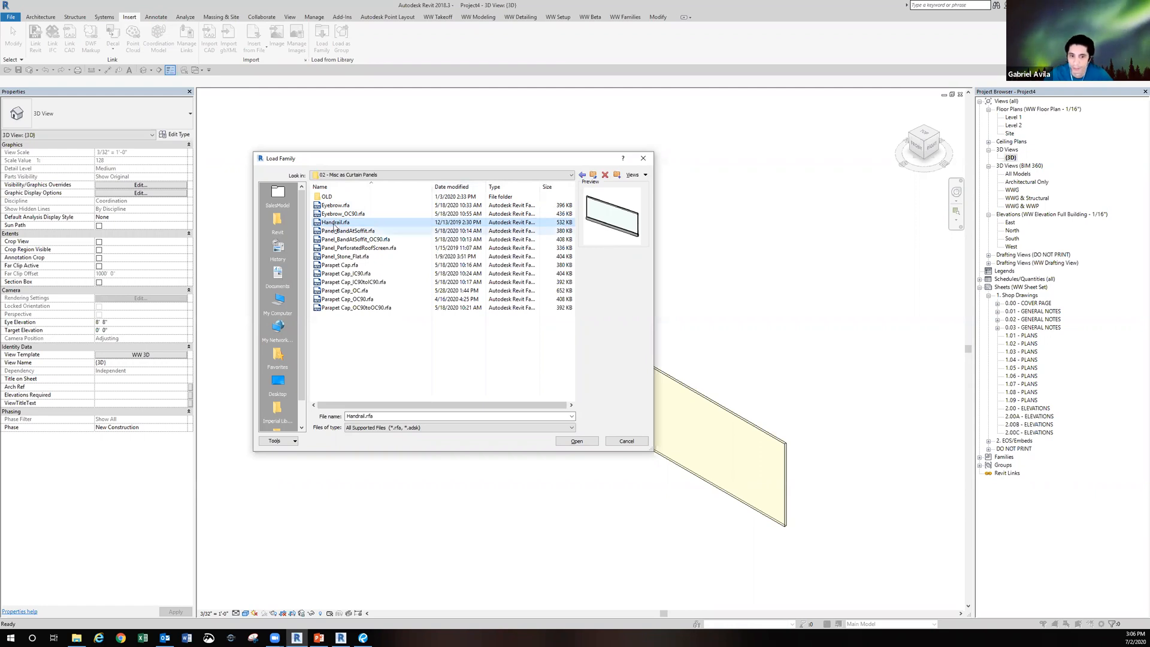
click(572, 443)
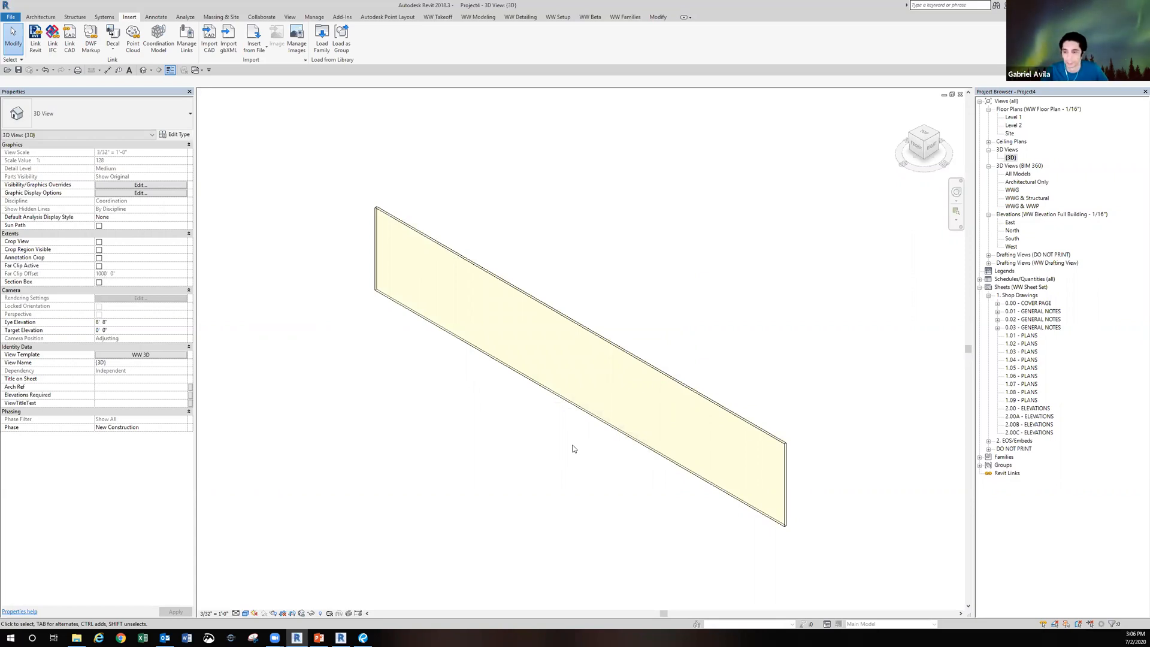
- Change the curtain wall's glazed system panel to the Round Cap type of the Handrail family
click(591, 337)
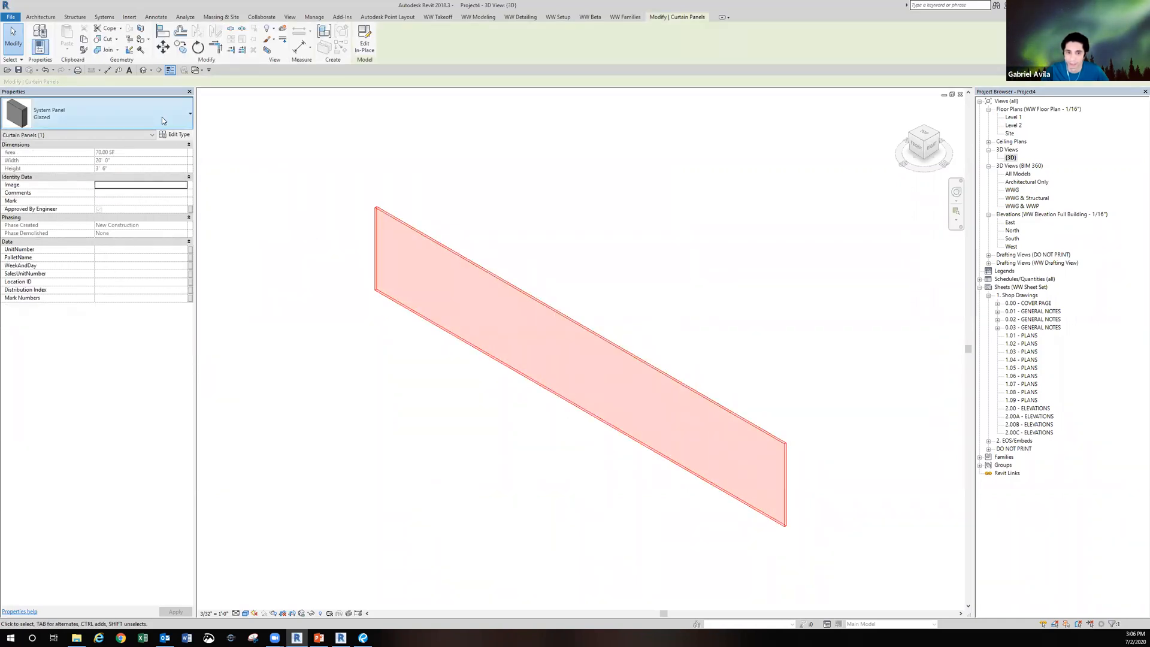
click(114, 120)
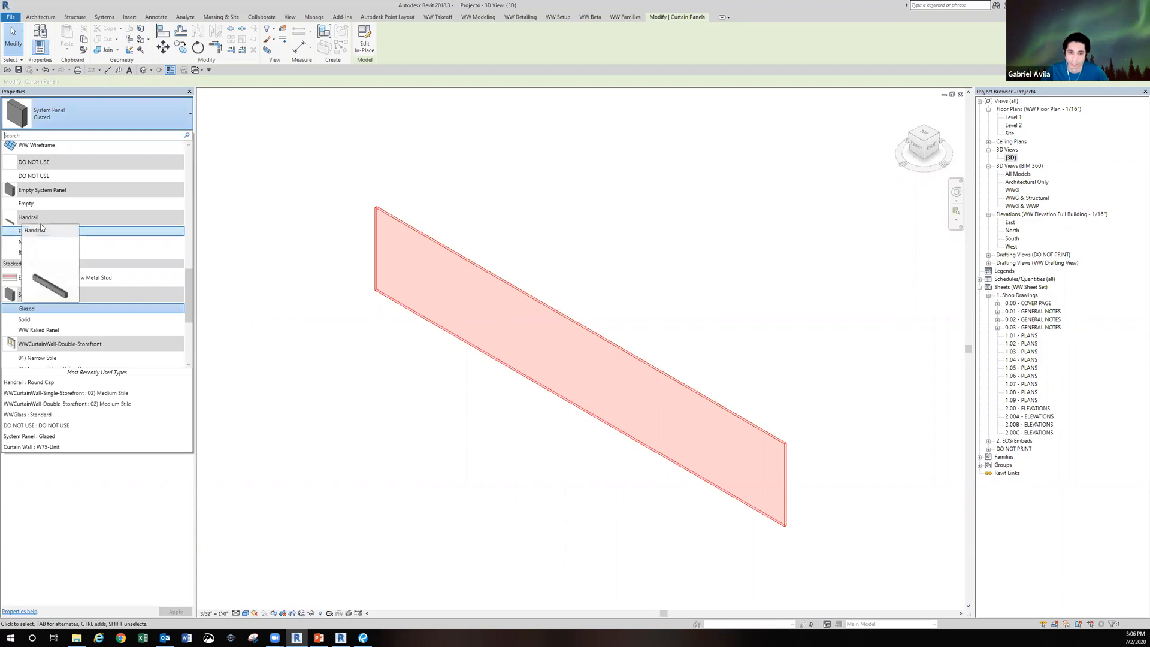
mouse_move(47, 233)
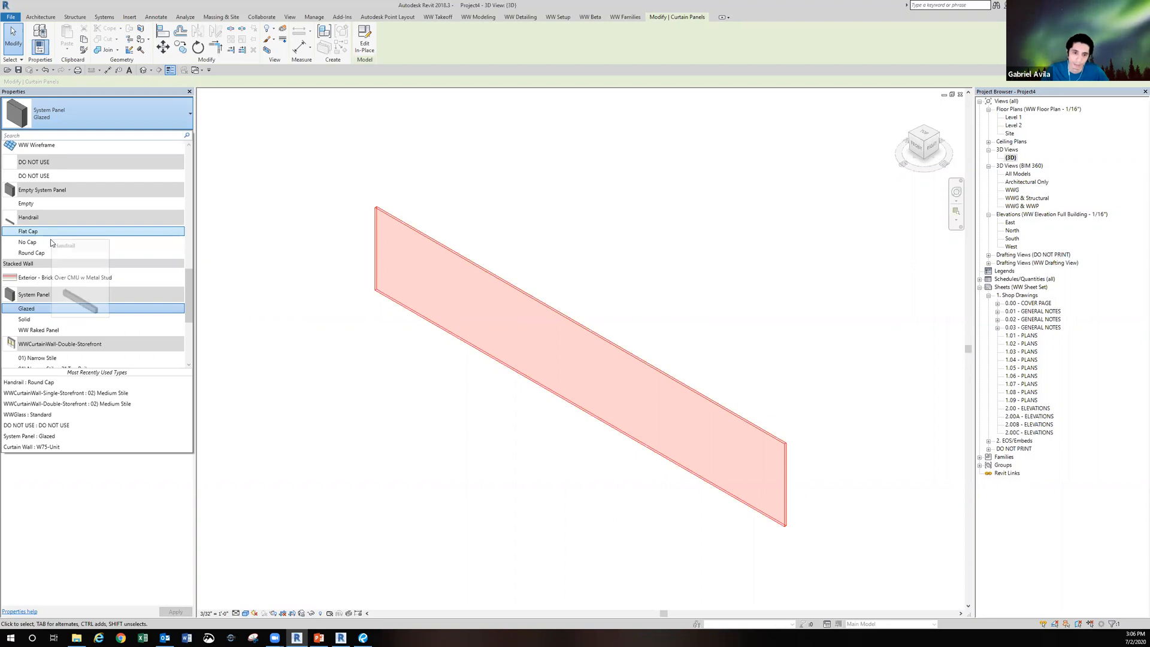
mouse_move(55, 253)
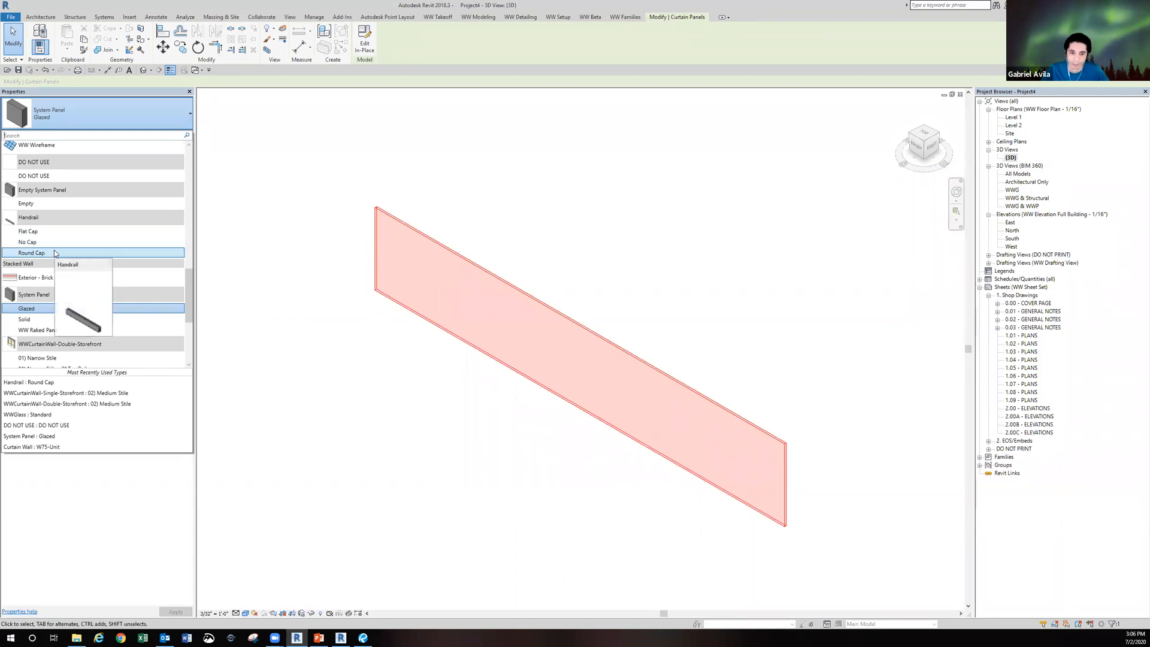
click(55, 254)
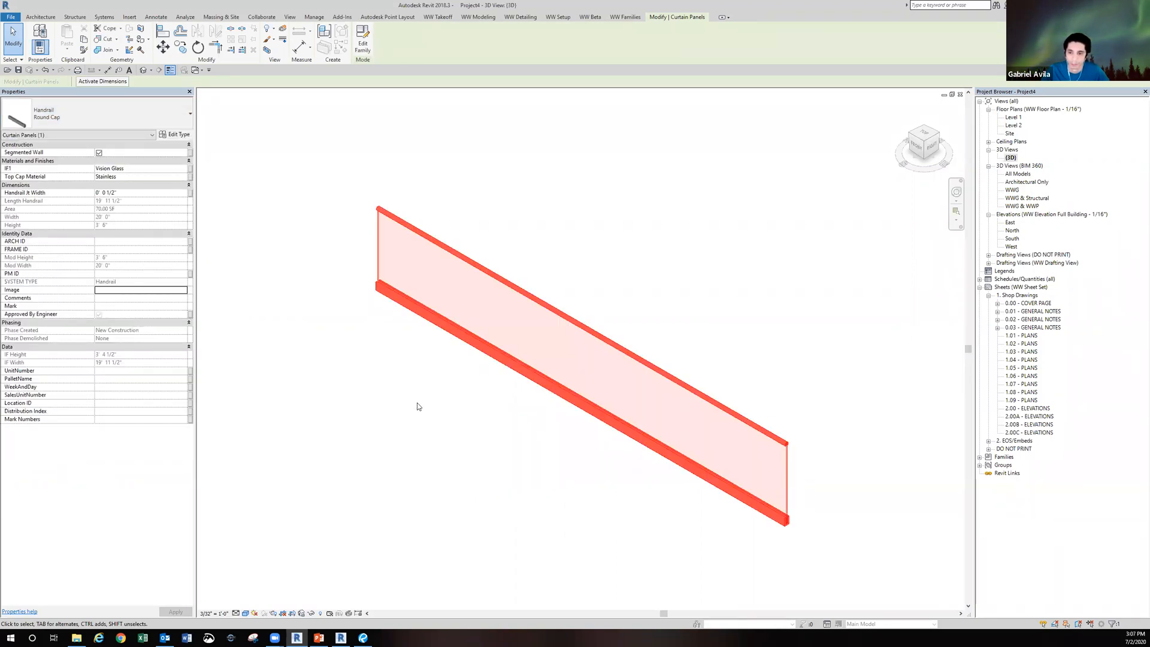
click(732, 510)
scroll(826, 530, up, 3)
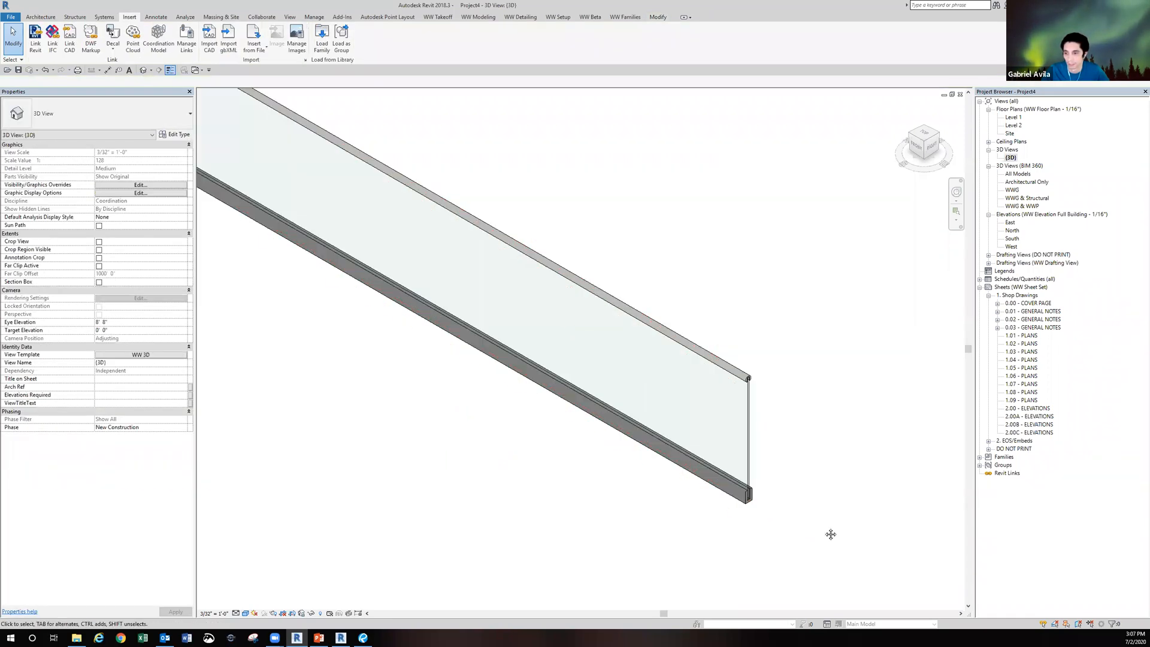
scroll(824, 569, down, 3)
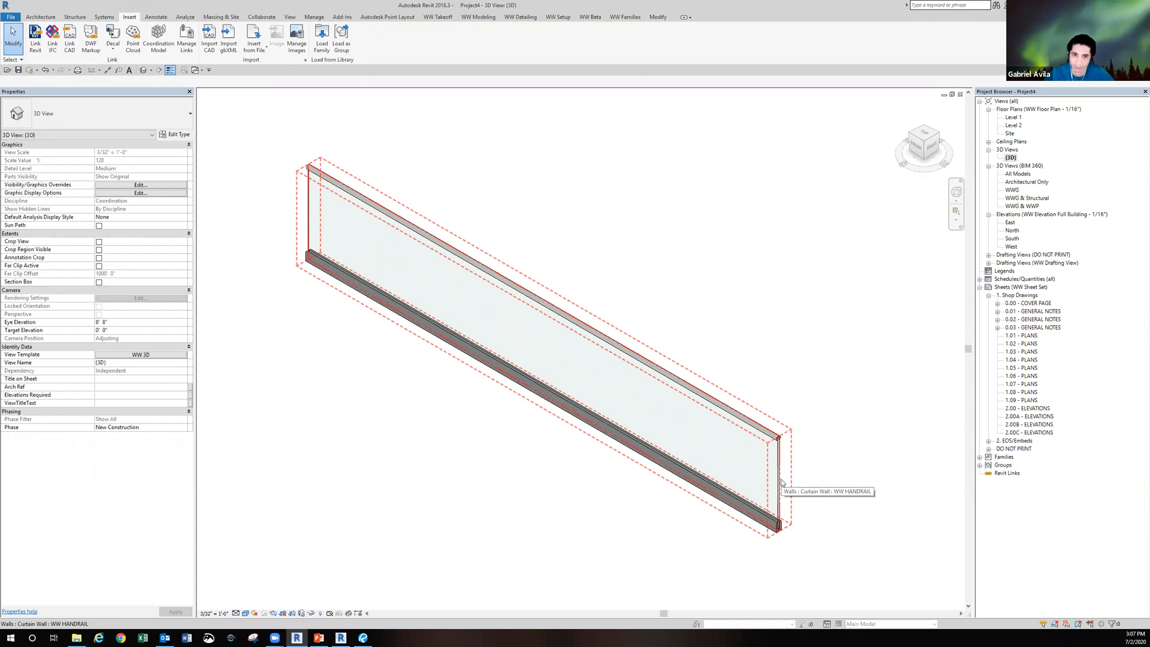
- Place three vertical curtain grid lines across the handrail at 5'-0" spacing, dividing it into four equal panels
click(48, 18)
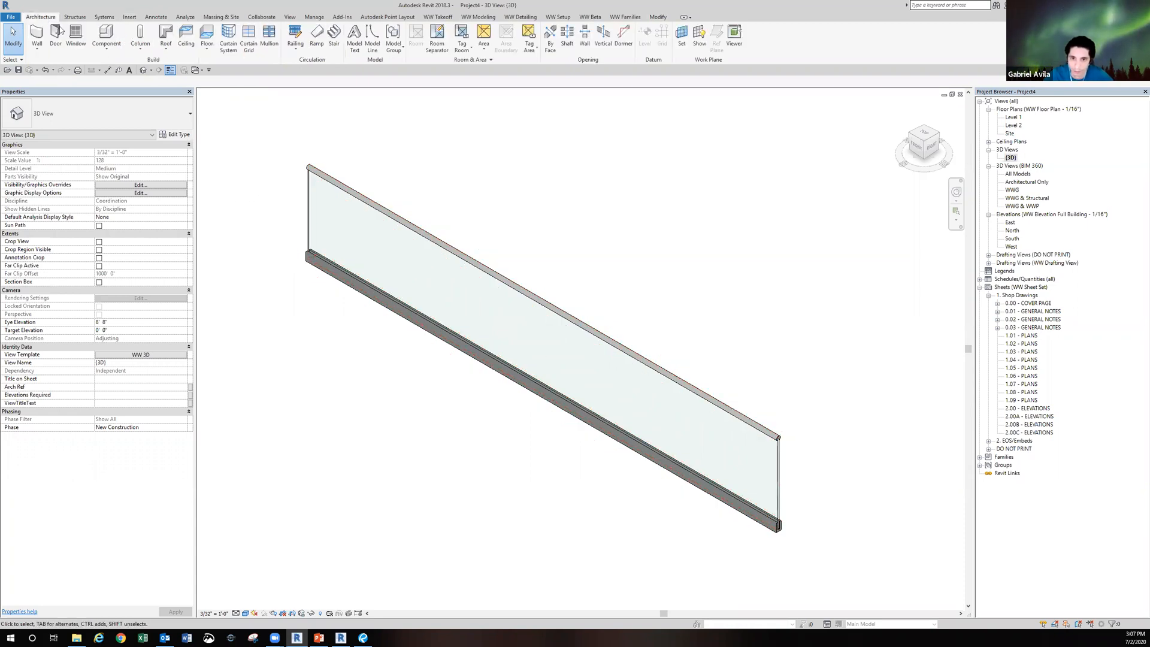
click(249, 39)
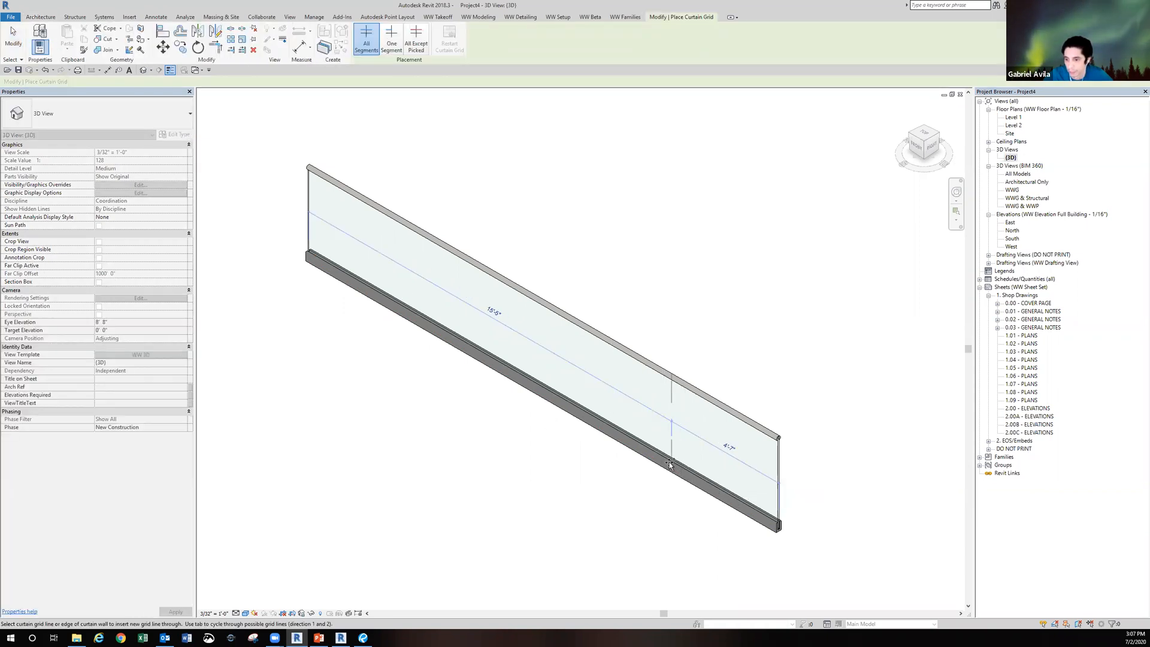
click(661, 458)
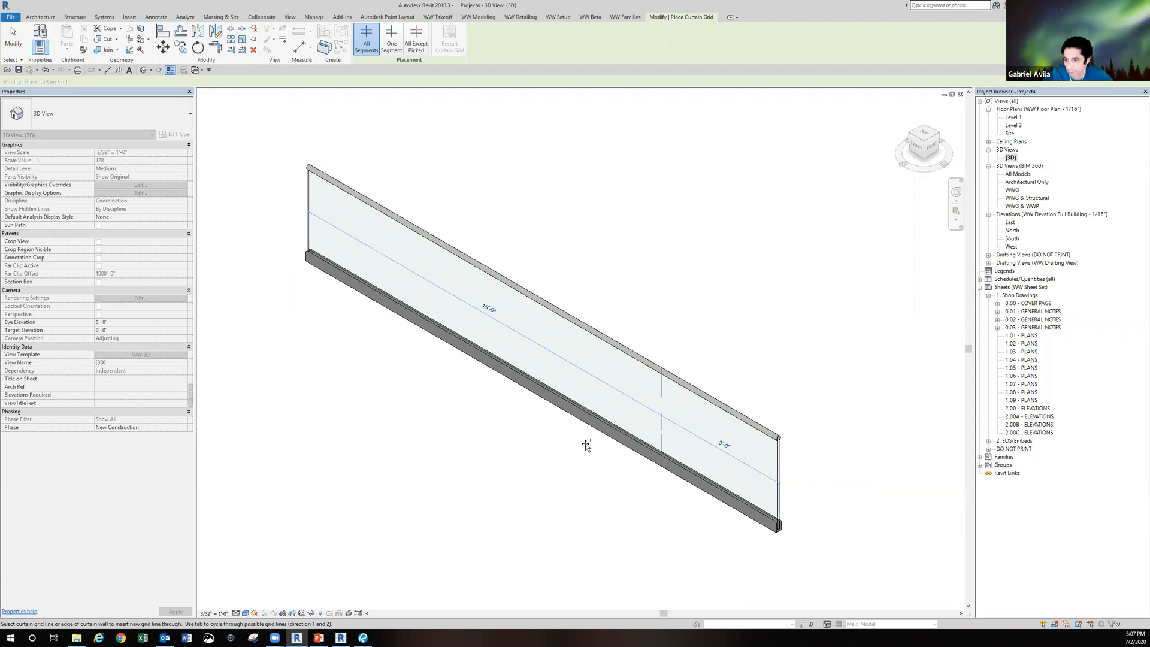
click(542, 388)
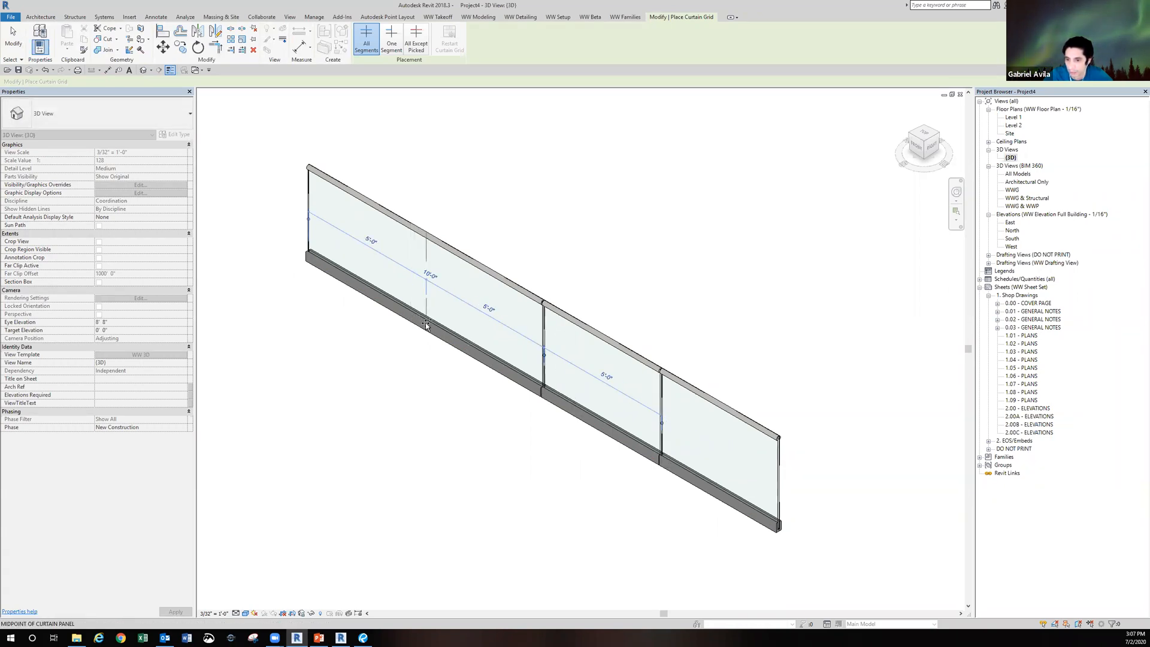
click(426, 325)
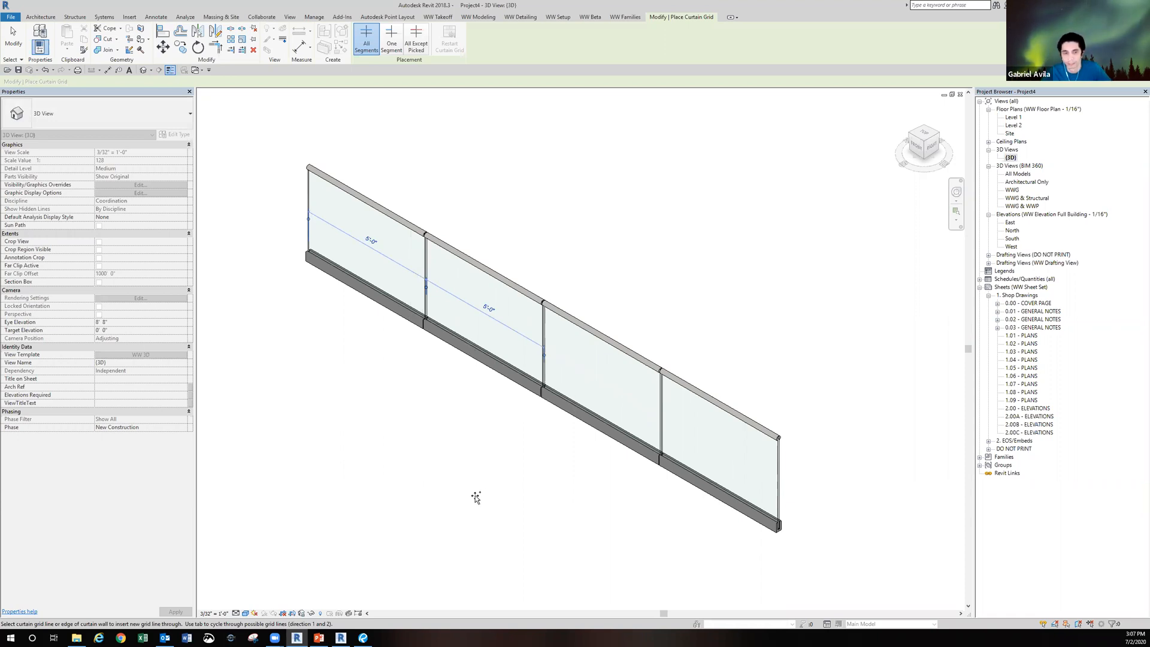
shift+middle_drag(551, 507, 645, 457)
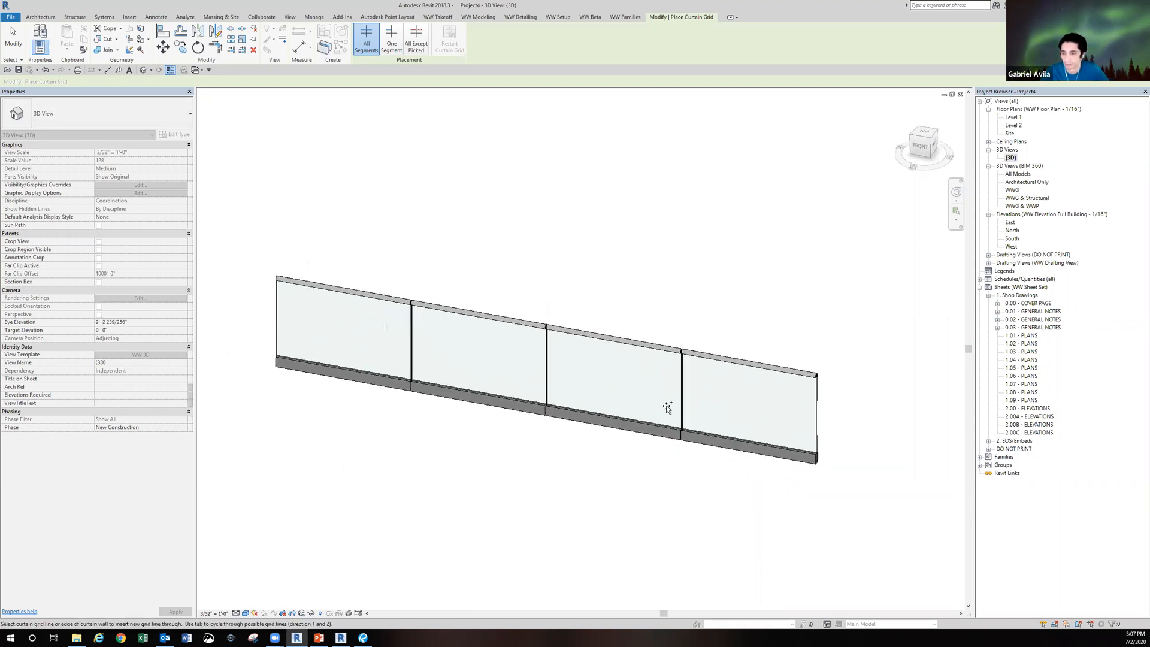
key(Escape)
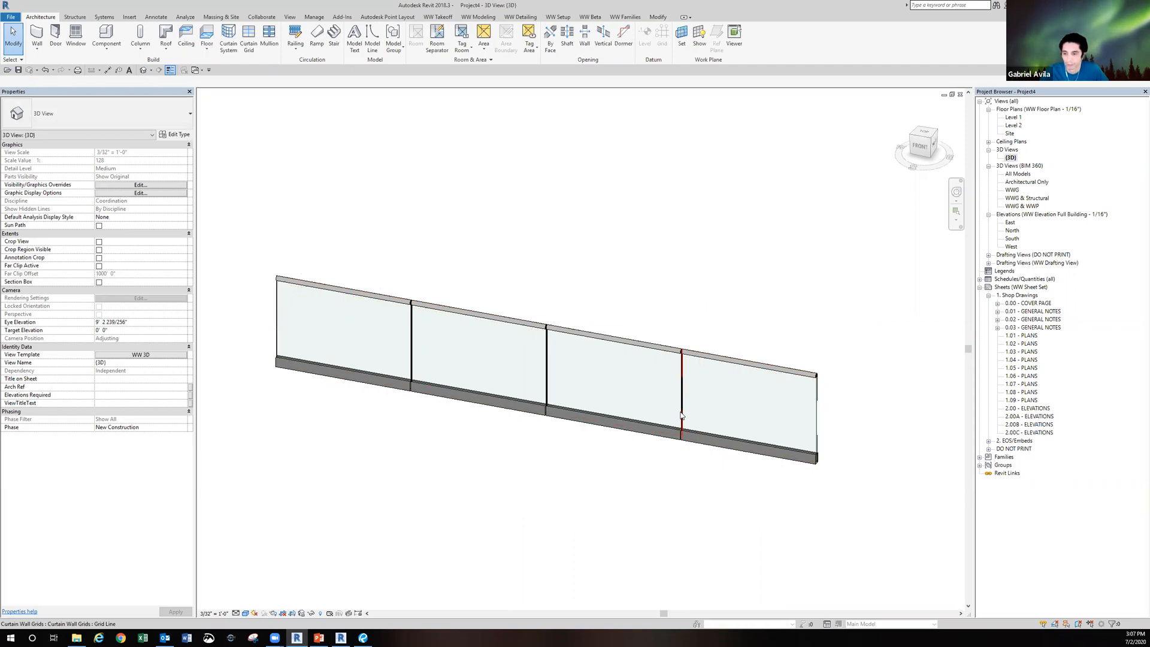
- Delete the vertical grid line beside the handrail's near end panel and undo the deletion
click(681, 415)
key(Delete)
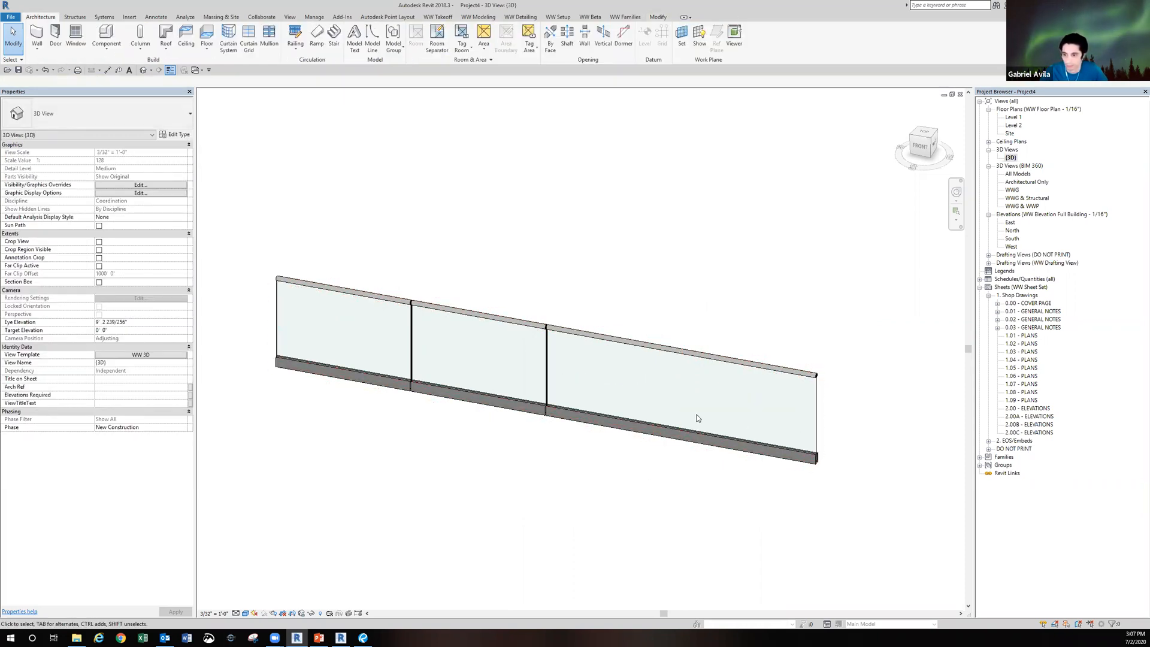
key(ctrl+z)
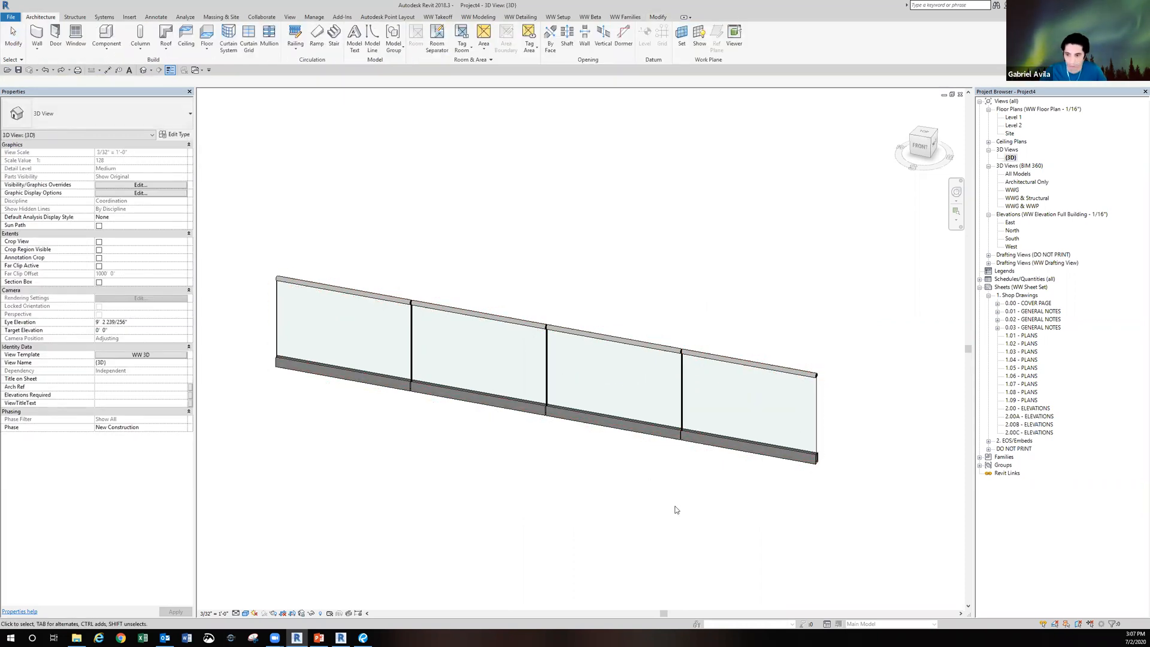
- Try a 4' 0" unconnected height on the WW HANDRAIL curtain wall and restore it to 3' 6"
shift+middle_drag(662, 513, 673, 478)
scroll(653, 517, up, 1)
scroll(642, 524, down, 1)
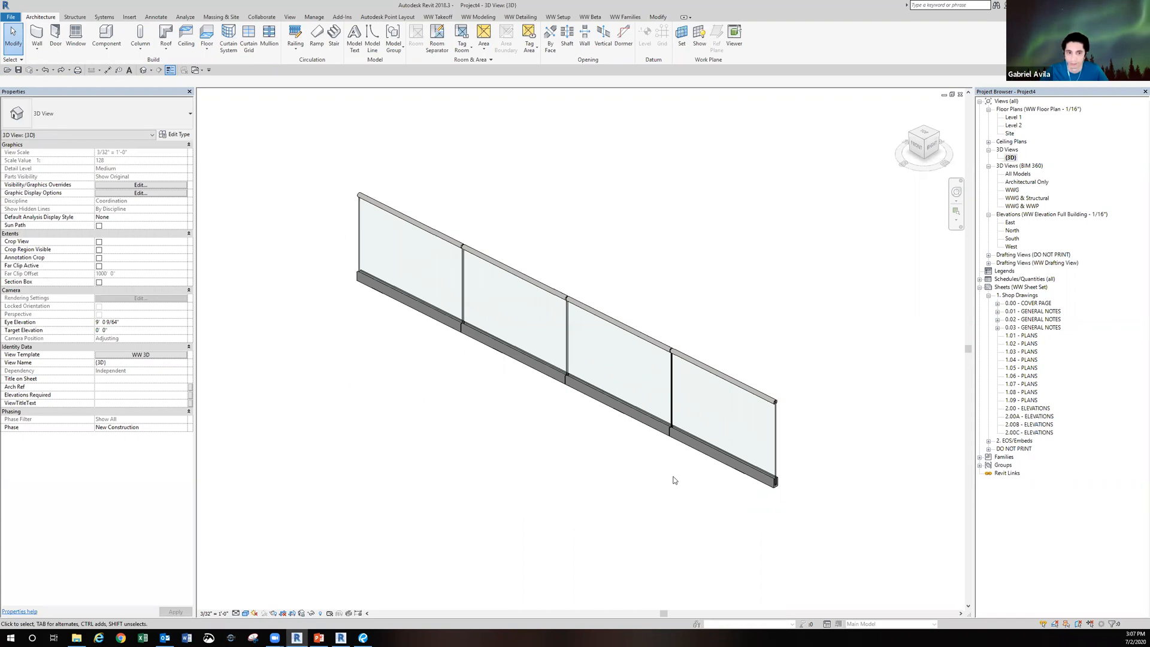
click(599, 312)
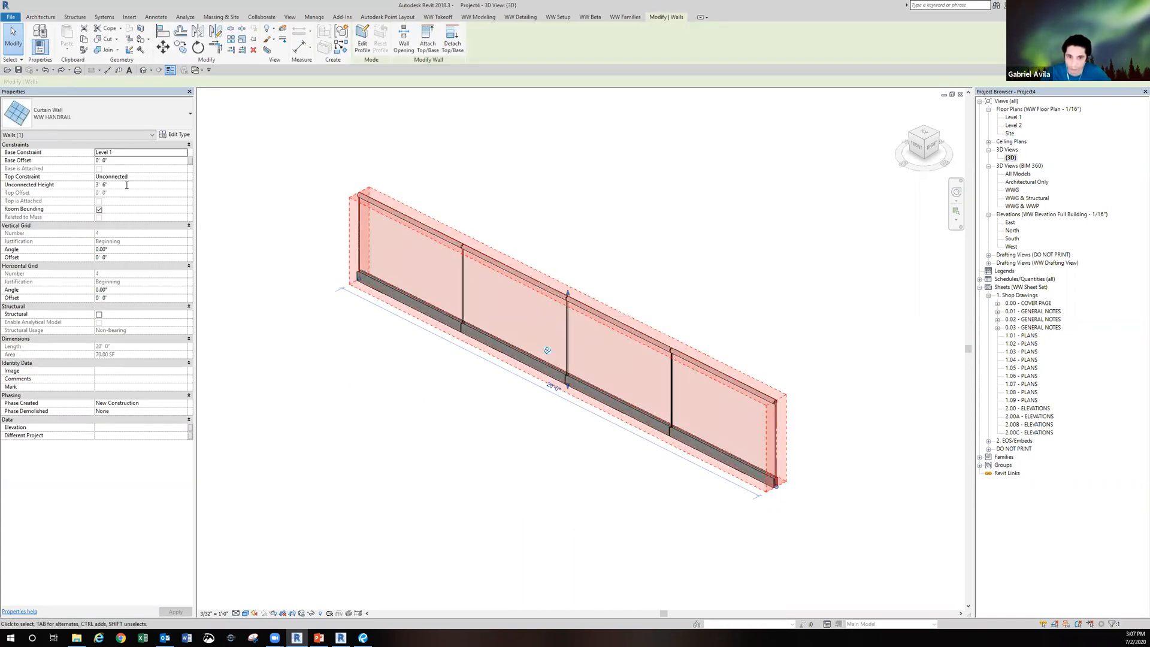
click(126, 185)
text(4)
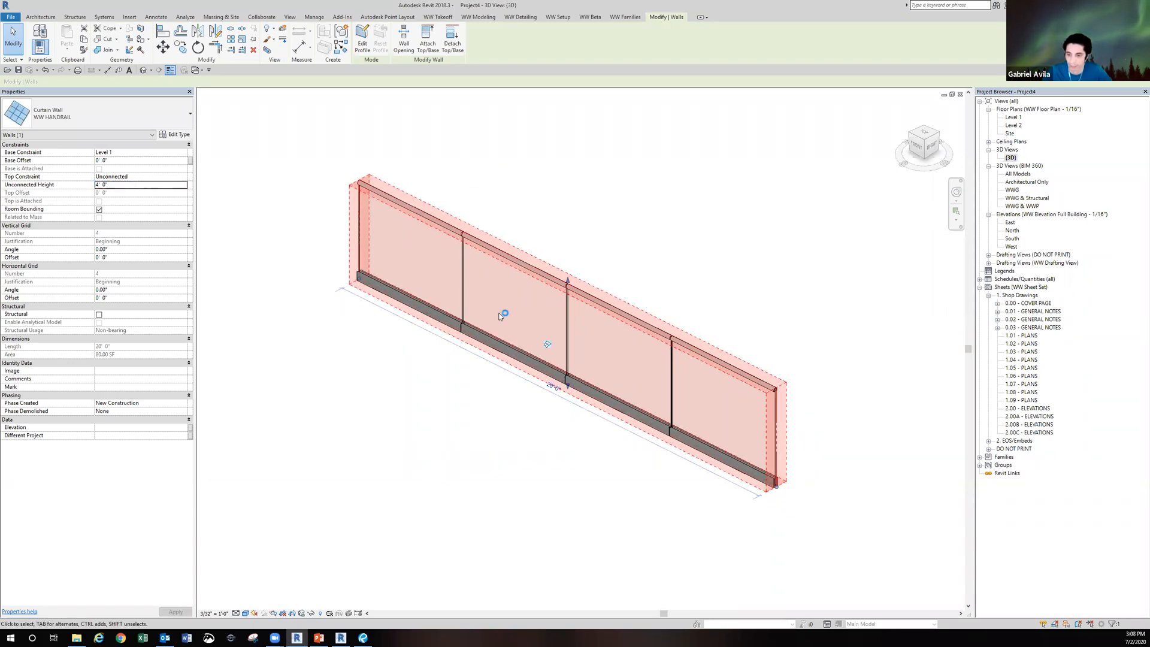
click(140, 185)
text(3 6)
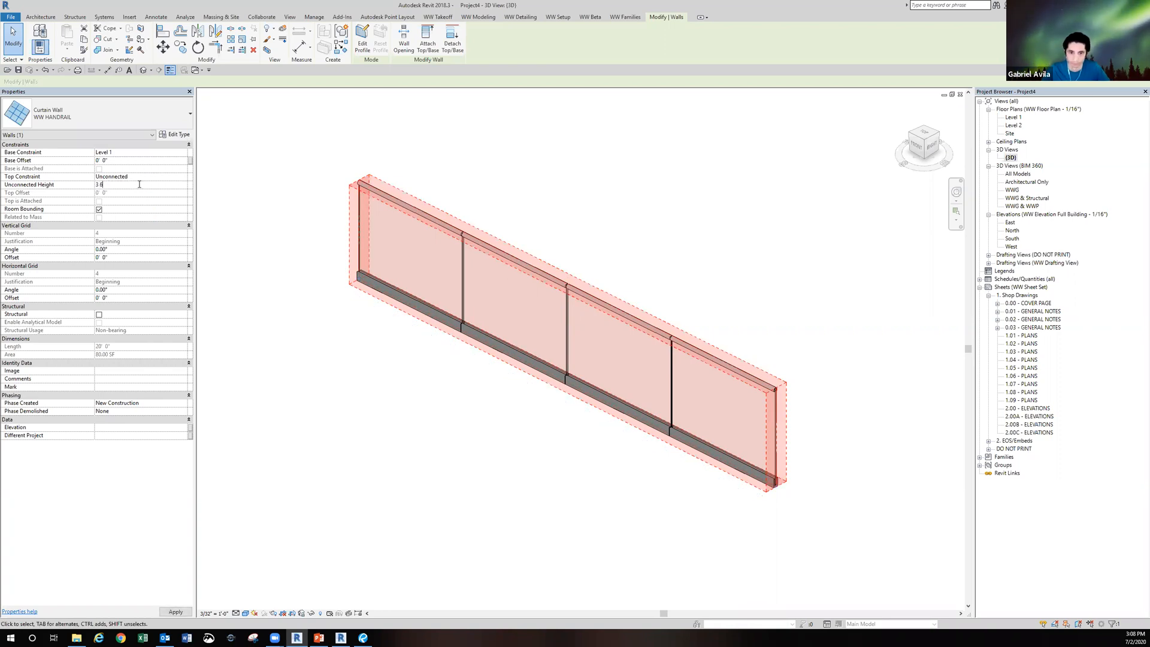
click(536, 185)
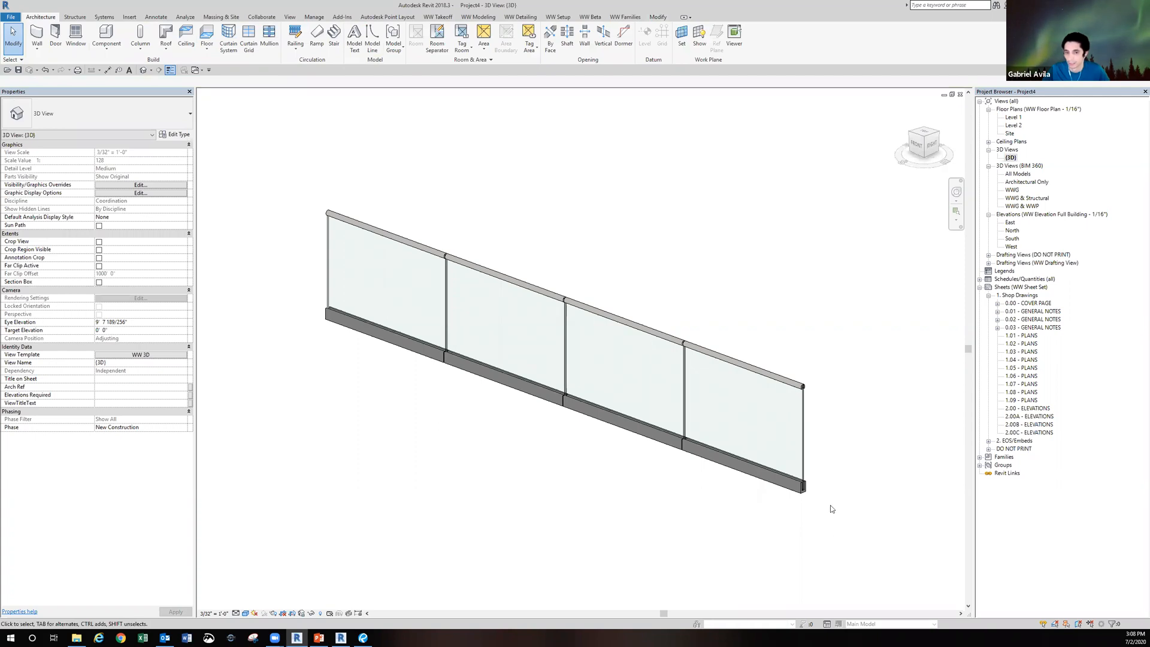
- Change the handrail's near end panel to the No Cap type of the Handrail family
scroll(830, 500, up, 4)
shift+middle_drag(828, 487, 735, 472)
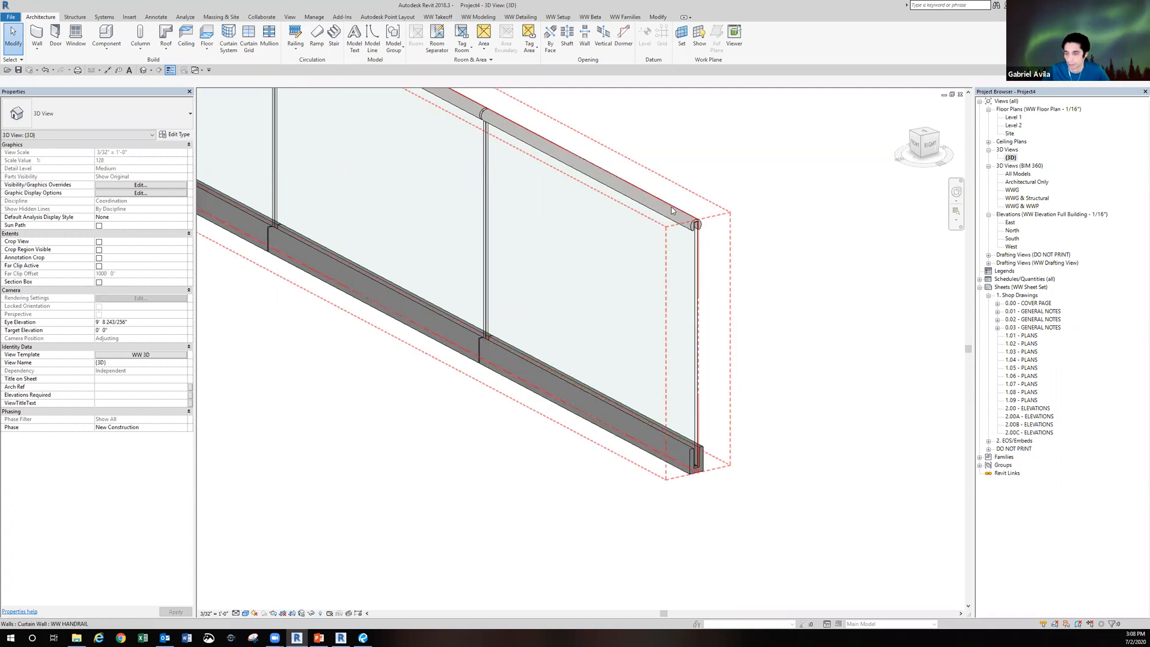
middle_drag(631, 364, 693, 411)
scroll(693, 410, down, 3)
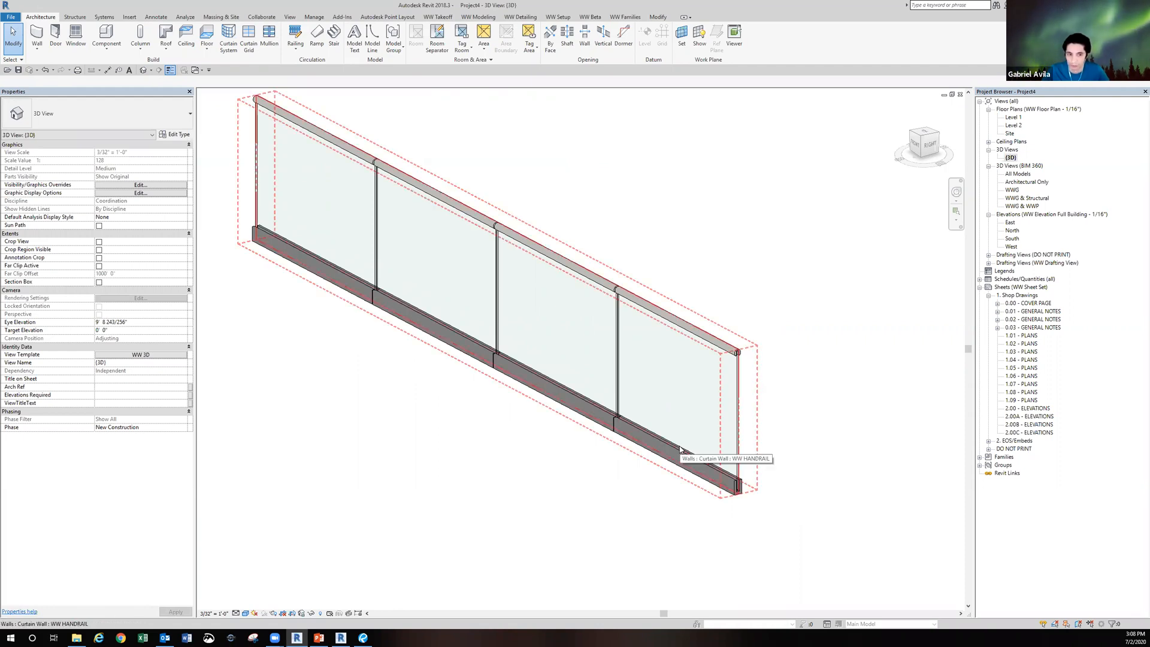
key(Tab)
click(680, 449)
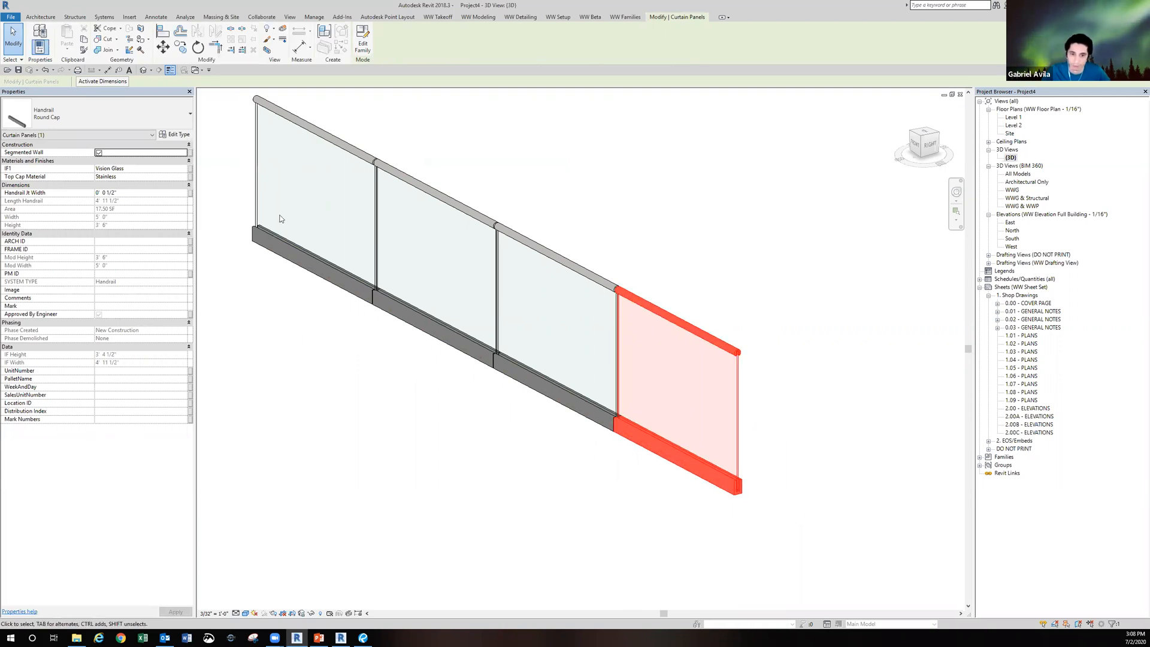
click(128, 106)
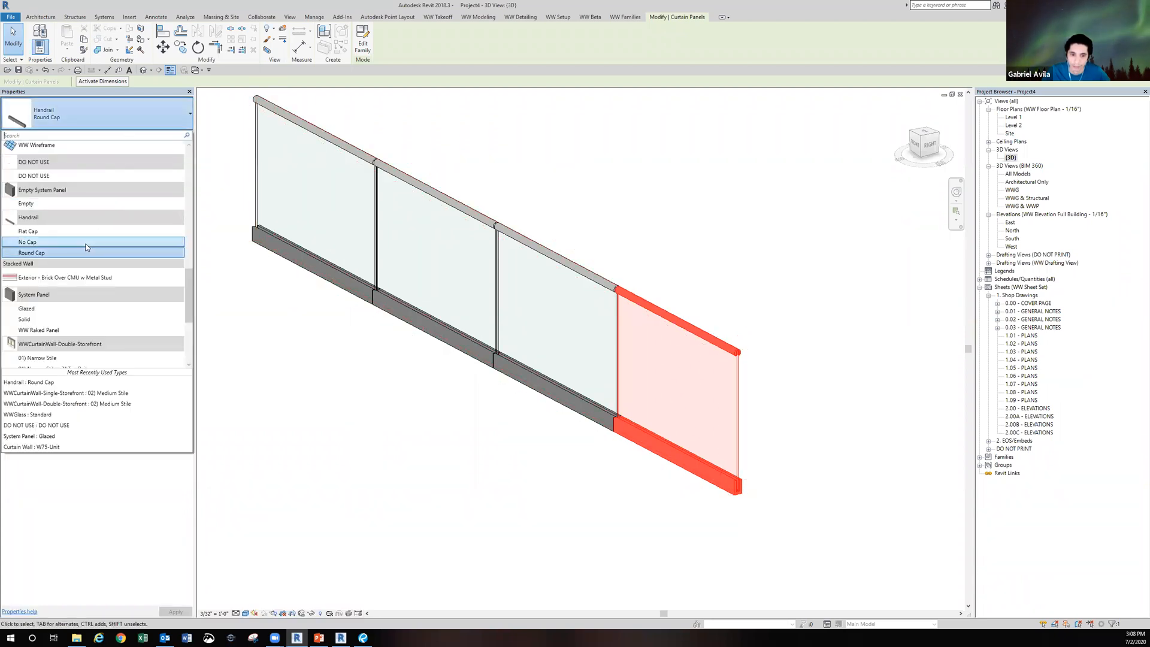
click(24, 242)
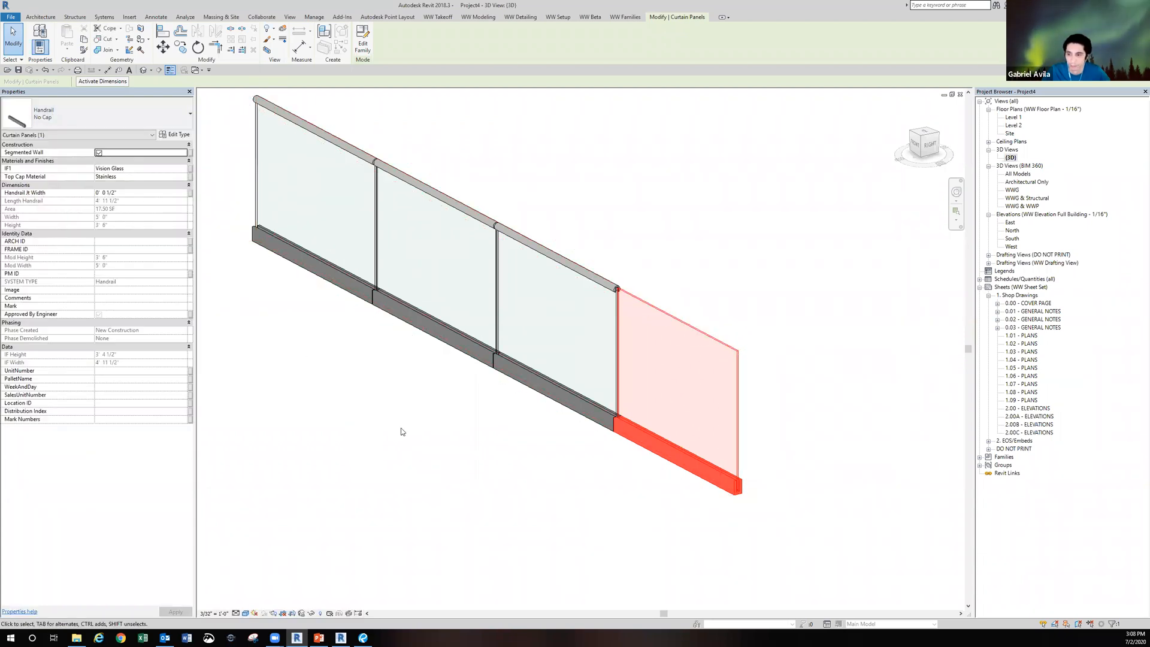
- Change the handrail's near end panel to the Flat Cap type and inspect its cap up close
click(102, 114)
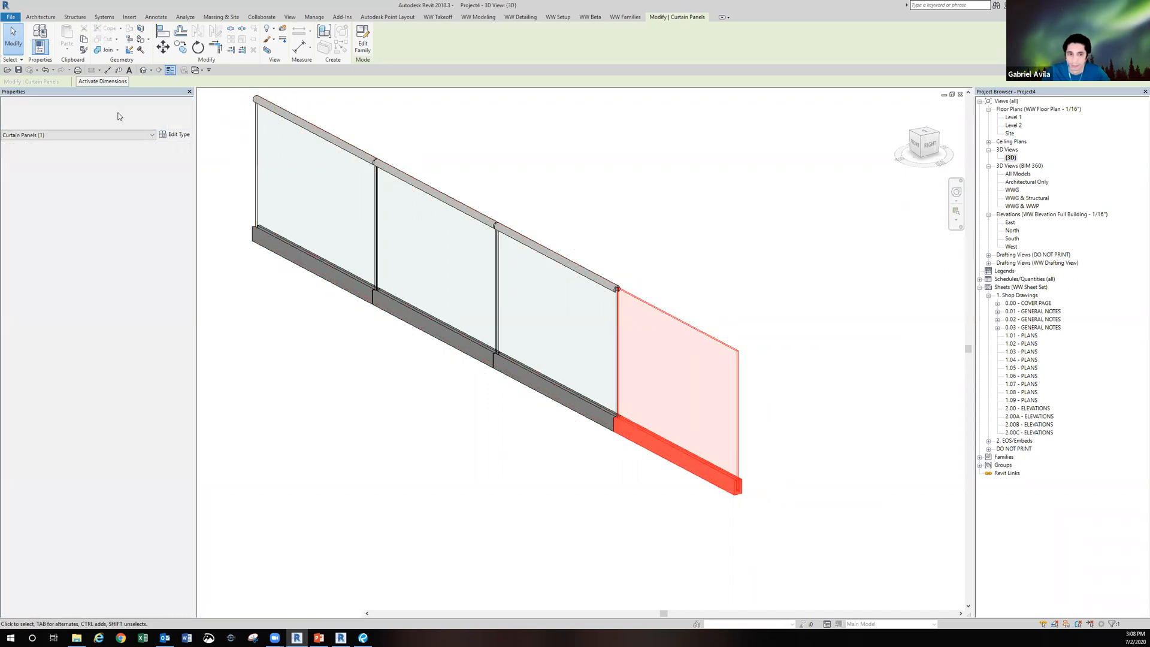
click(43, 233)
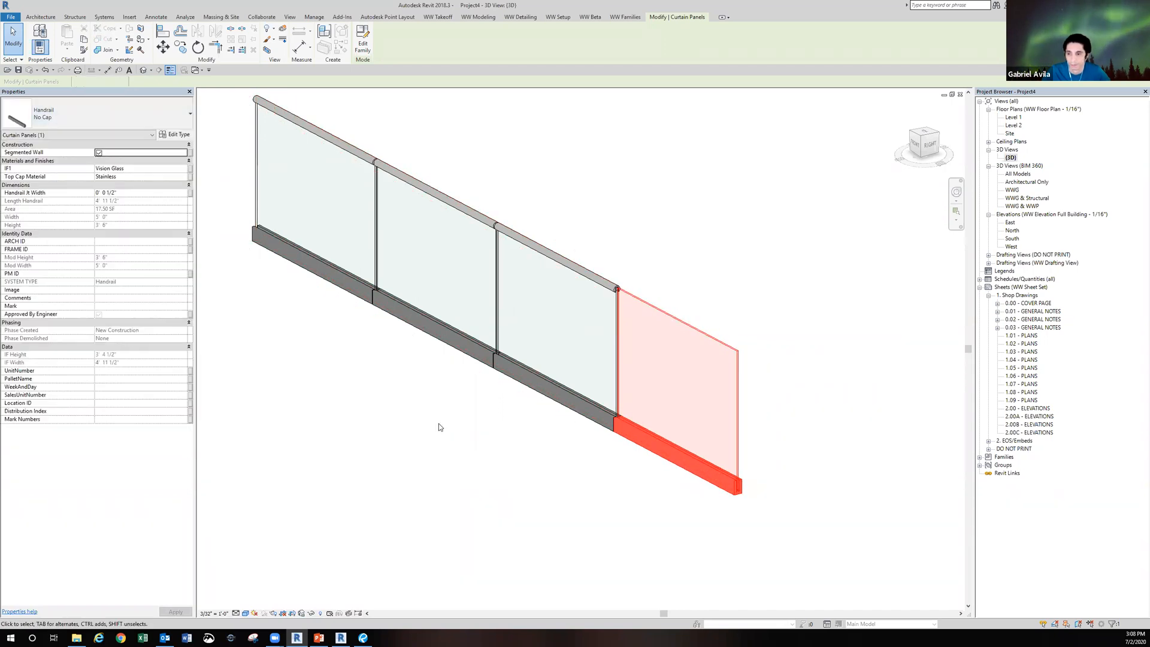
scroll(742, 377, up, 2)
scroll(742, 377, up, 3)
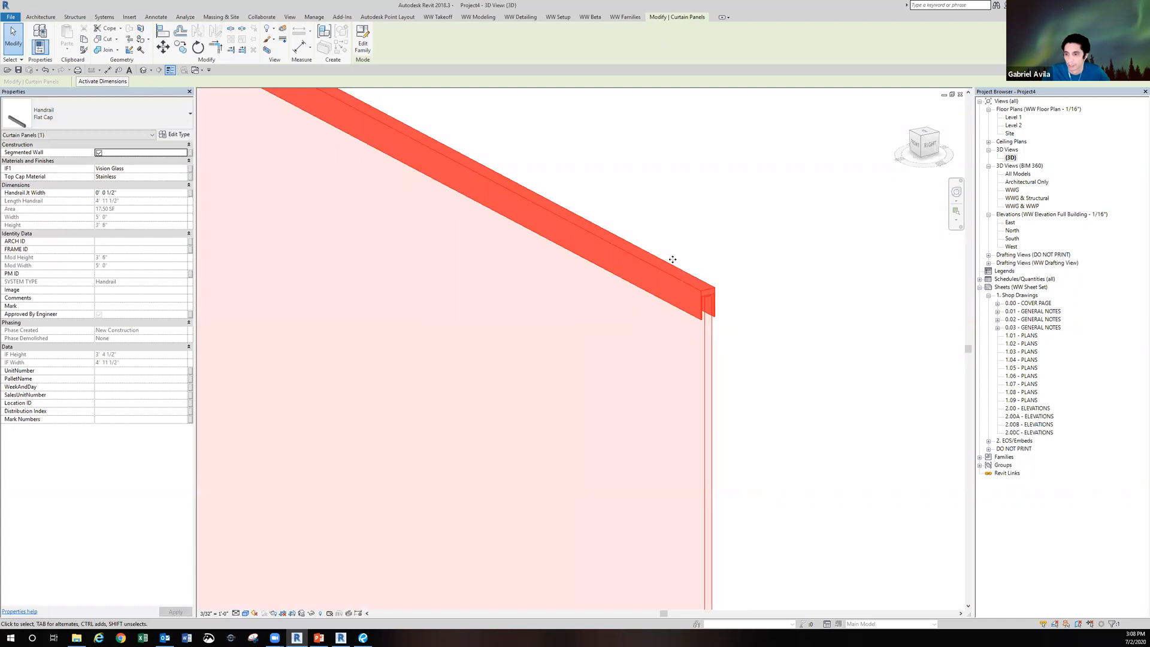
click(795, 335)
scroll(731, 306, down, 2)
scroll(732, 307, down, 2)
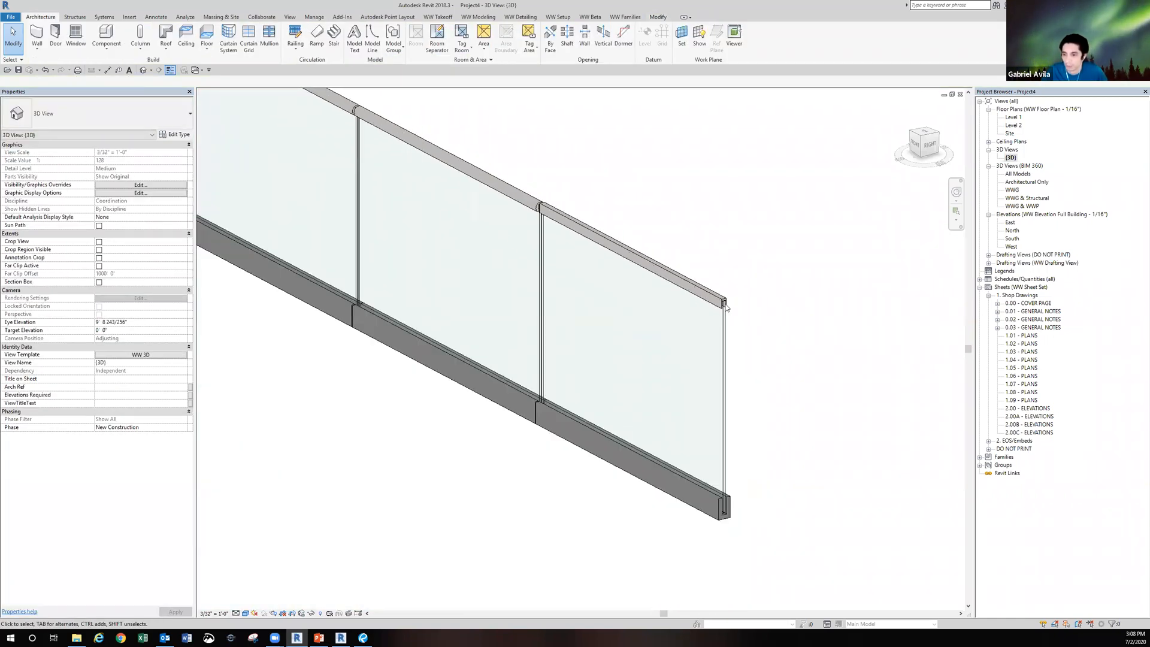
click(723, 306)
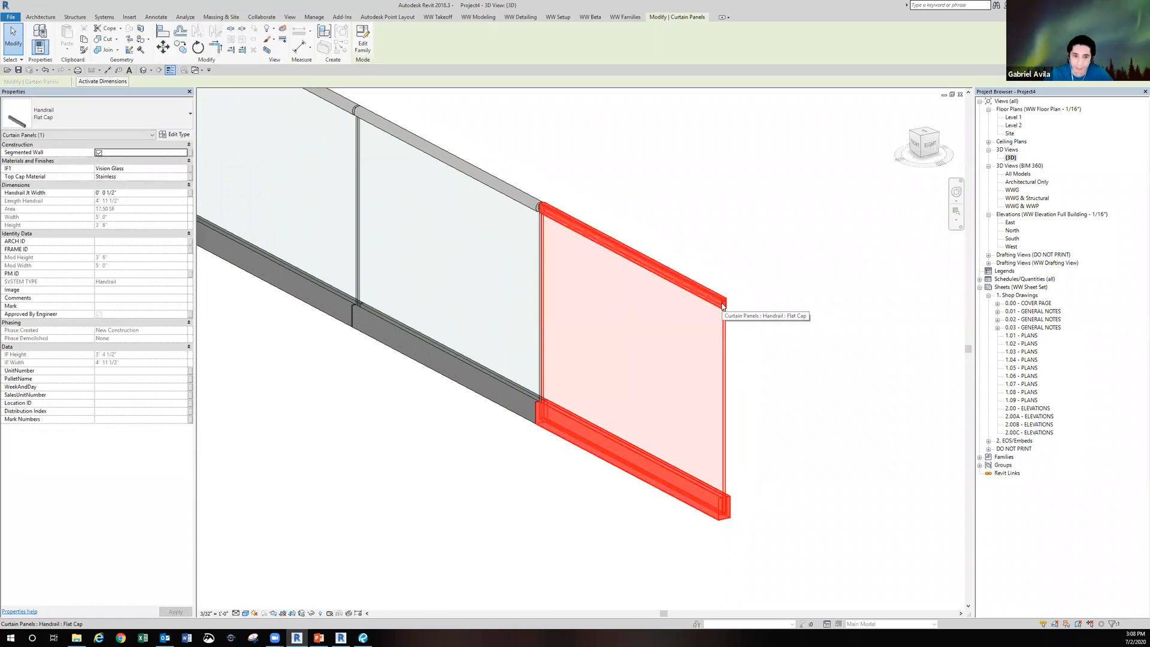
click(476, 468)
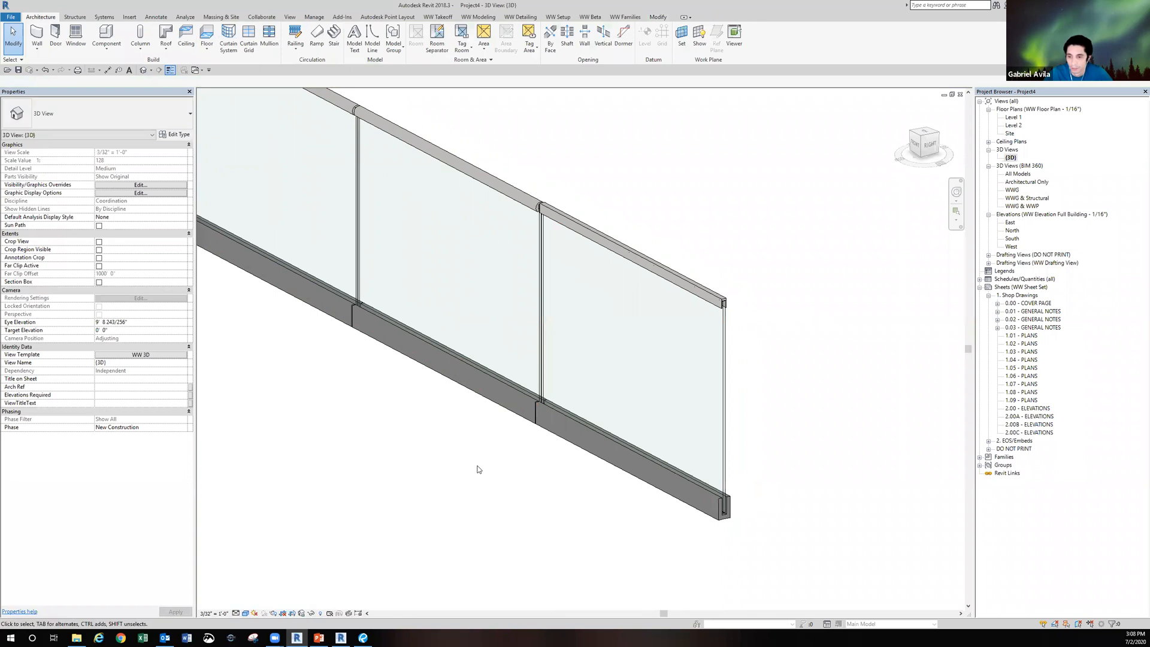
scroll(477, 468, down, 3)
middle_drag(470, 467, 575, 475)
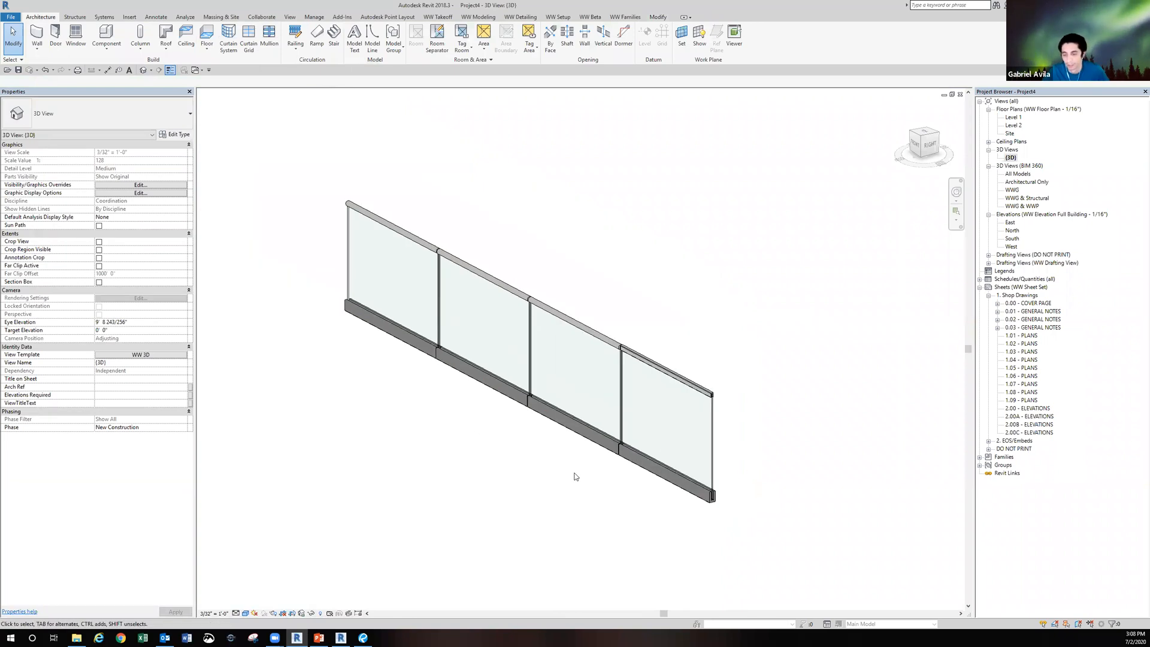
- Select the Flat Cap panel instances and change them to the Round Cap type of the Handrail family
click(631, 451)
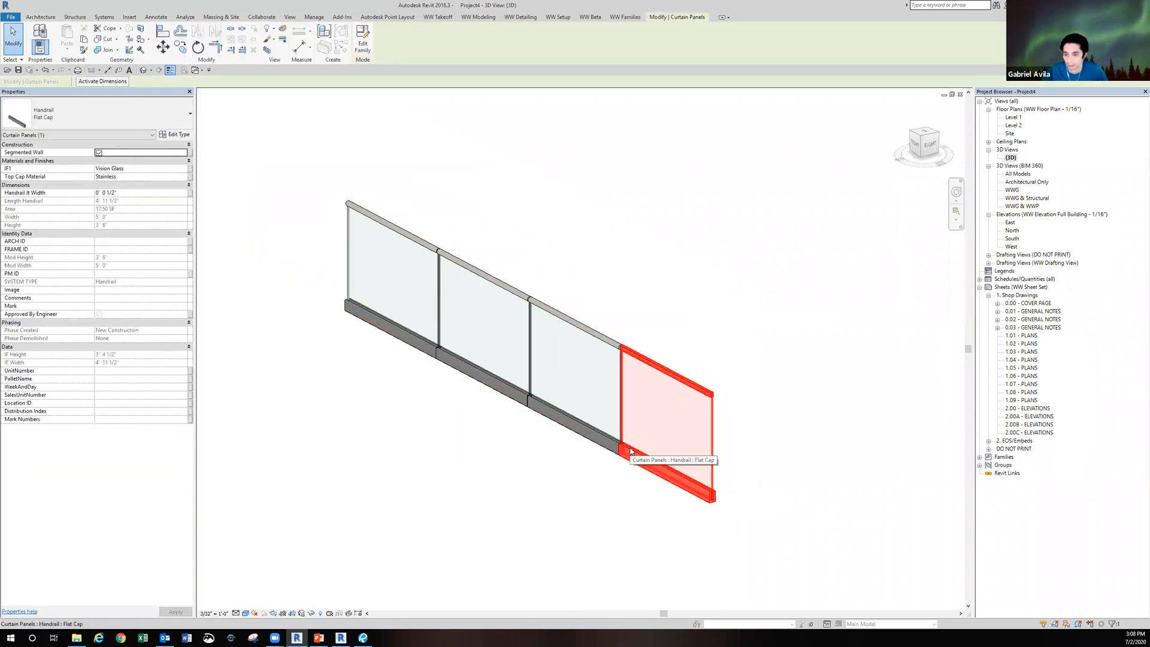
right_click(631, 451)
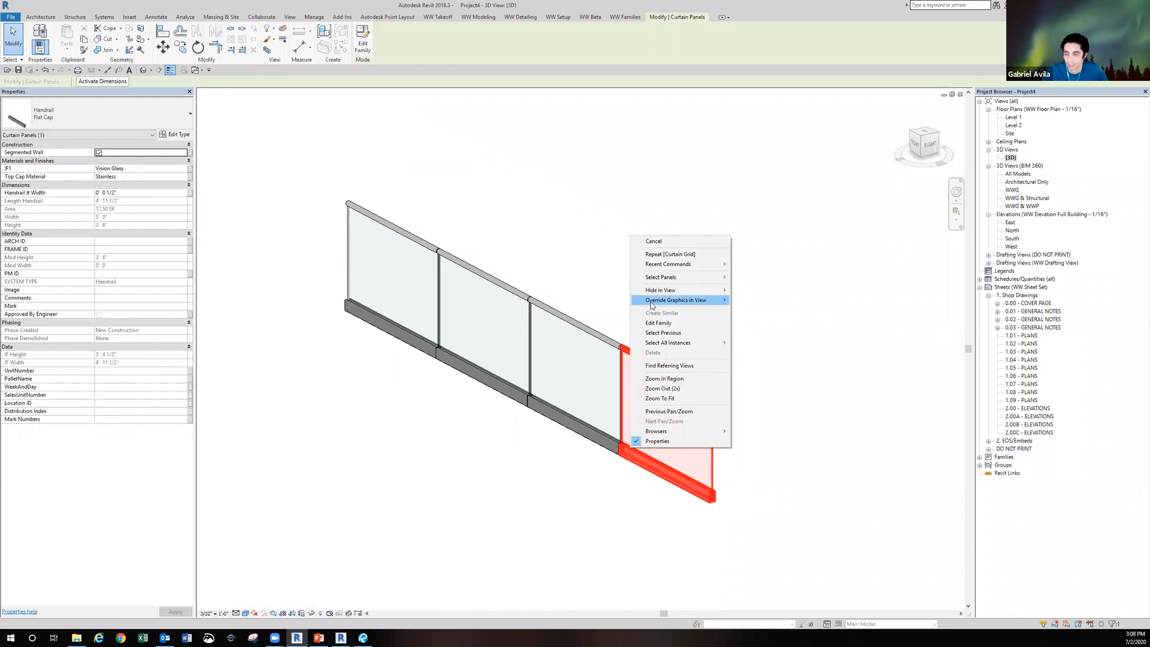
mouse_move(707, 342)
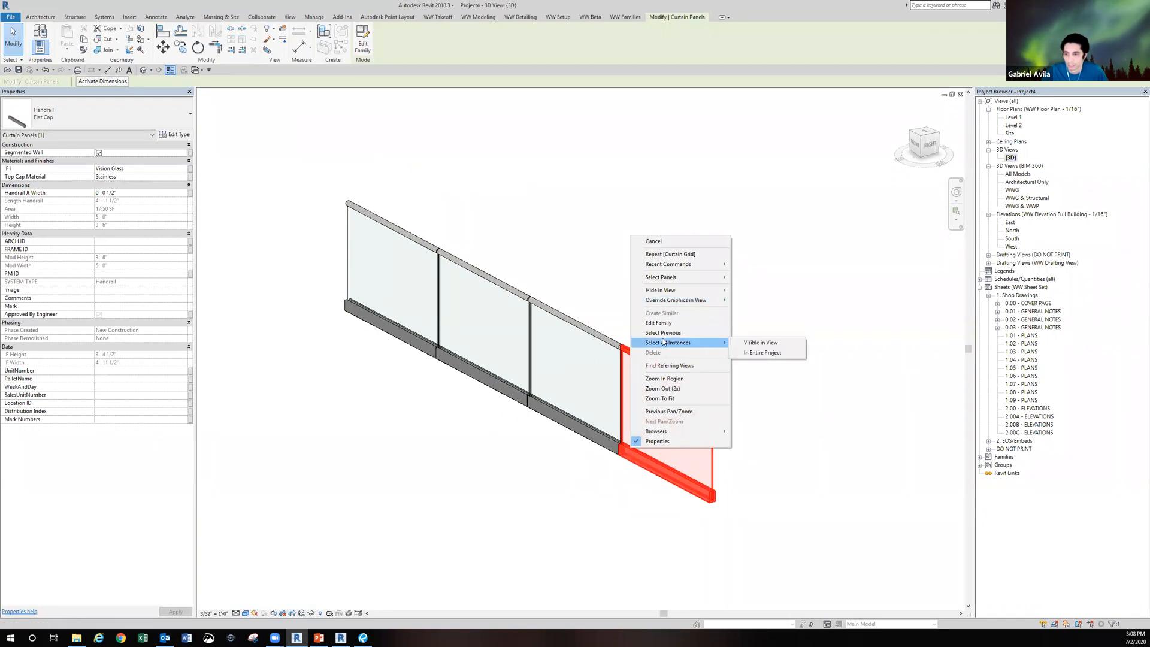
click(782, 349)
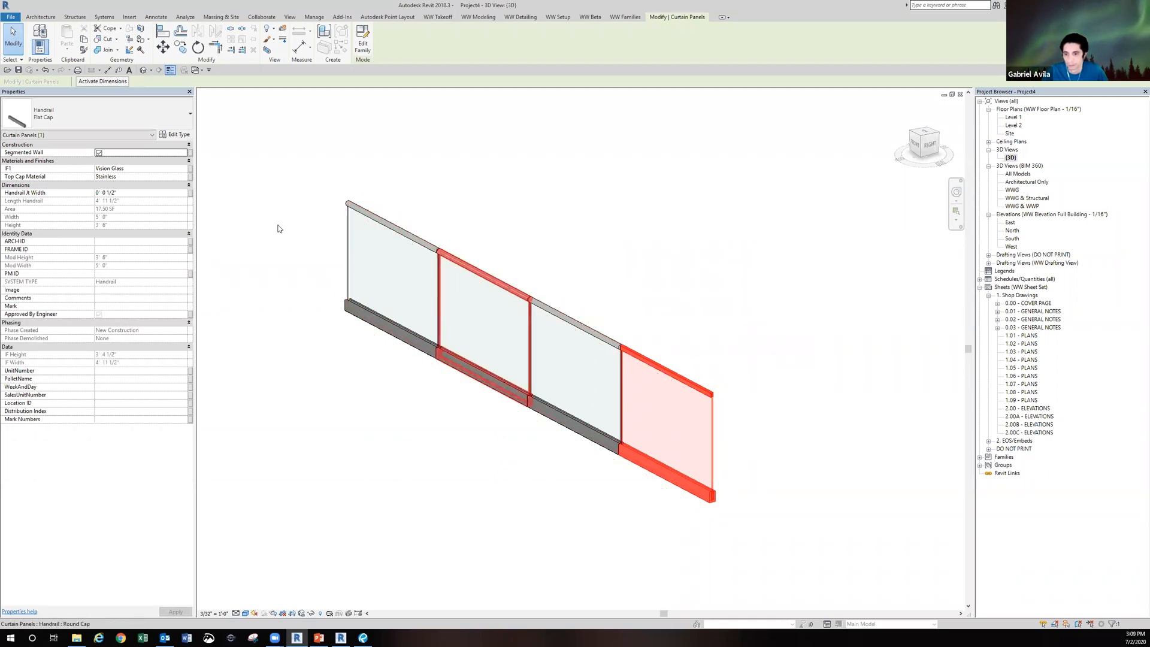
click(113, 120)
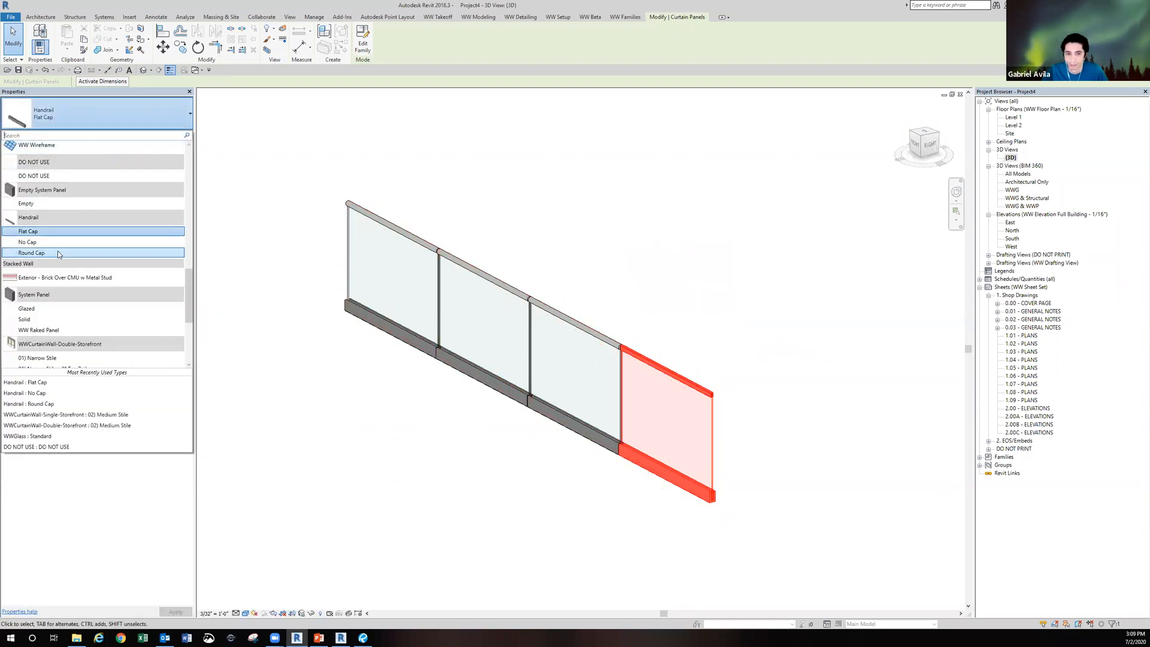
click(57, 250)
- Select all Round Cap handrail panels and set their IF1 material to WW Vision Tempered (1T)
right_click(656, 457)
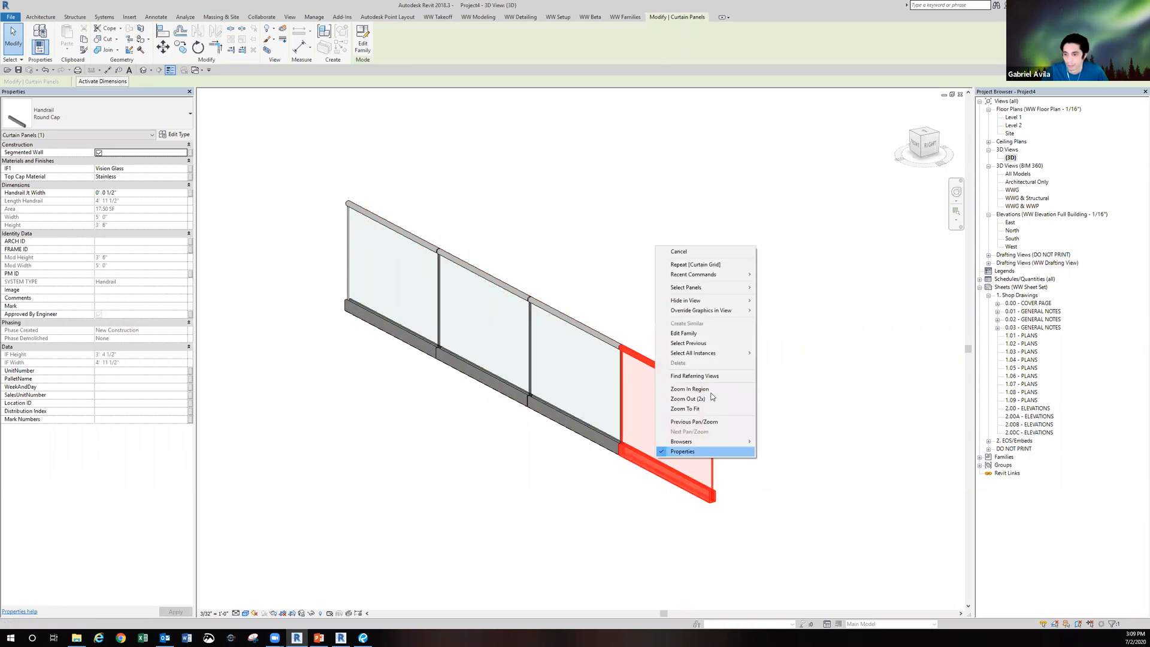
mouse_move(736, 353)
click(774, 356)
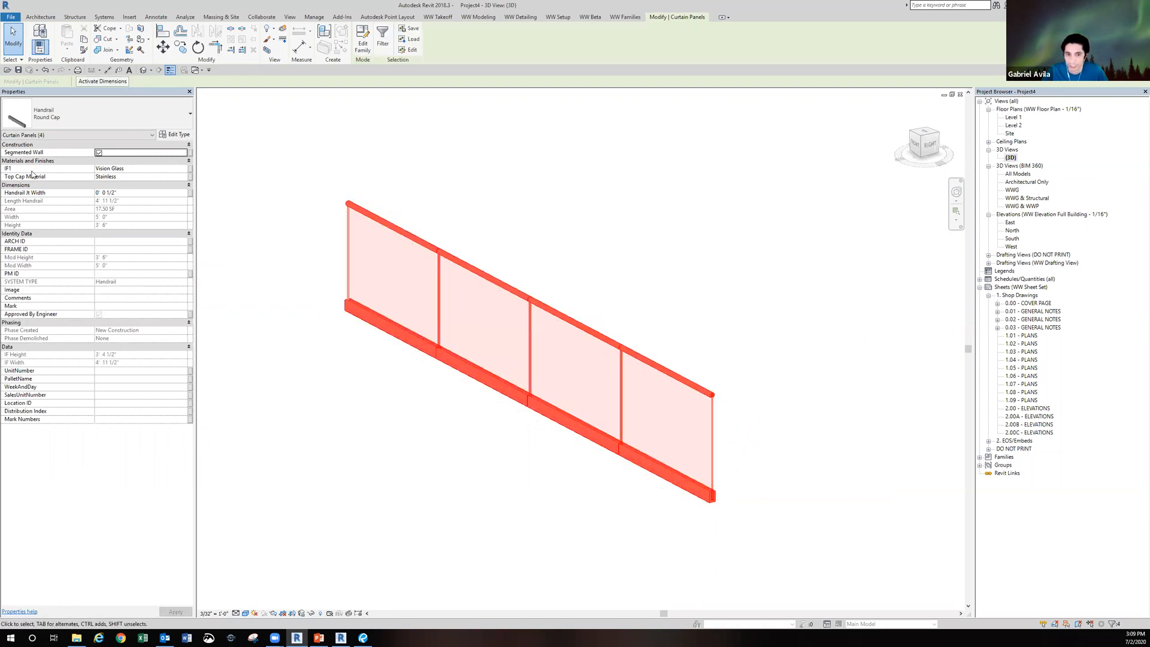
click(133, 169)
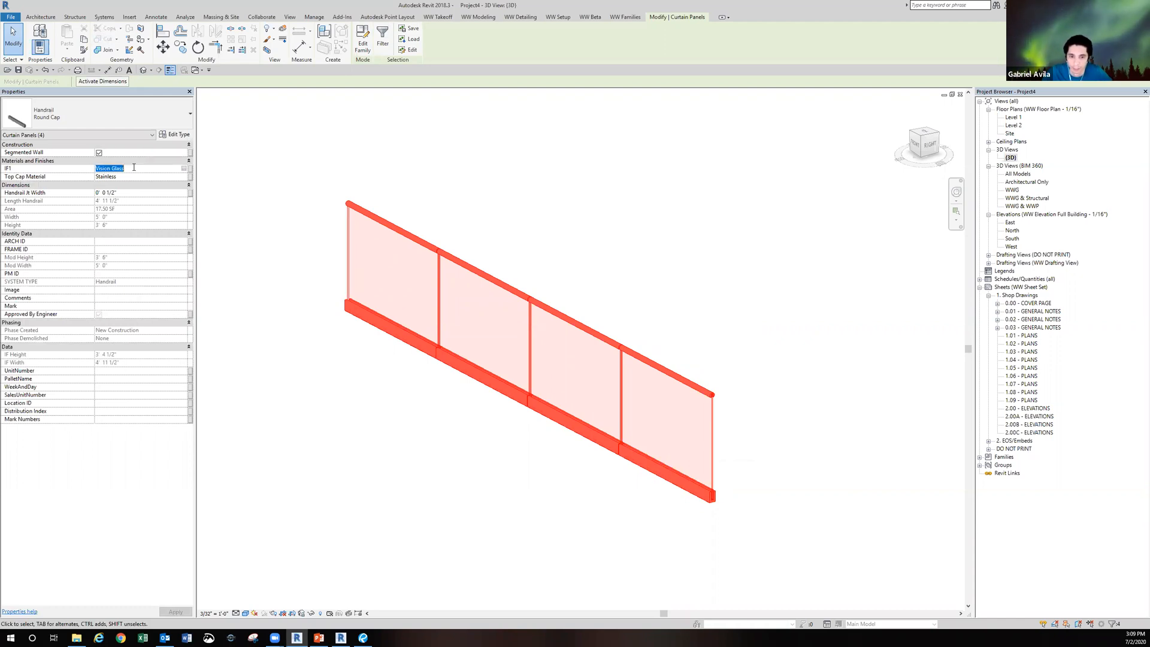
click(184, 170)
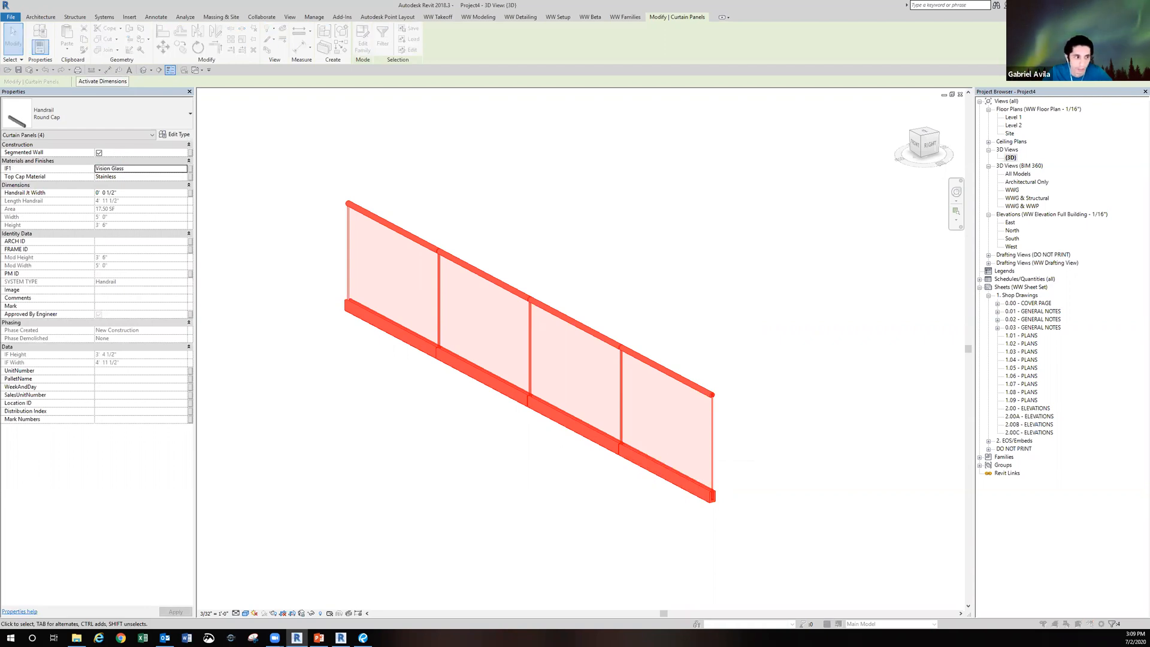
scroll(508, 341, down, 5)
scroll(520, 336, down, 1)
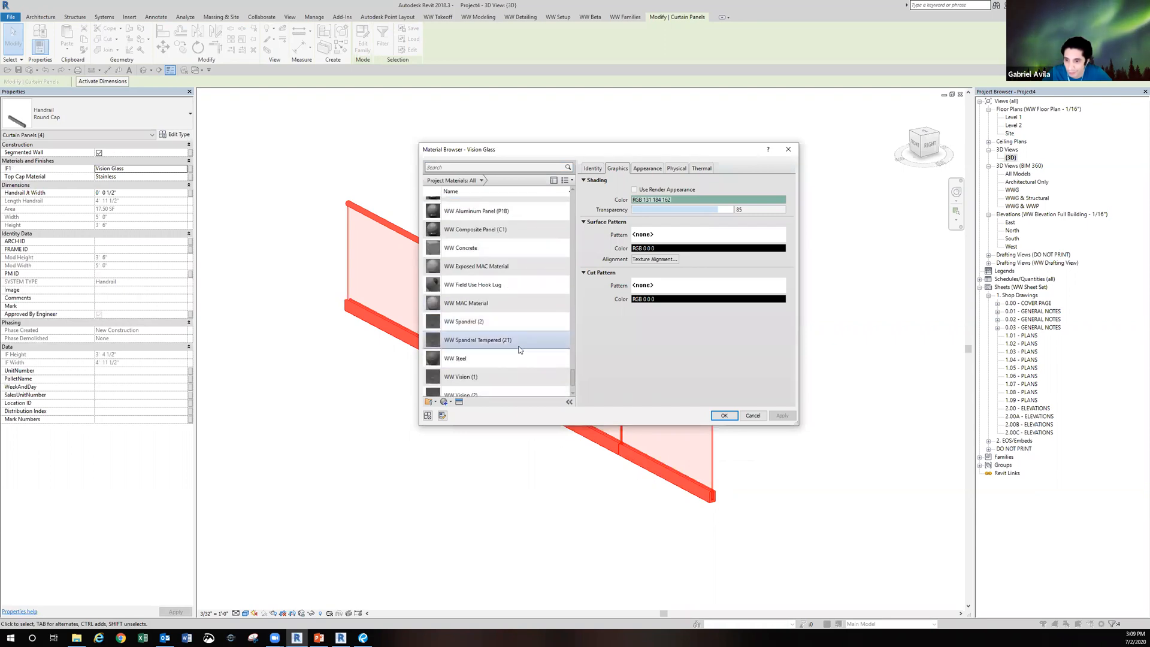
scroll(518, 349, down, 1)
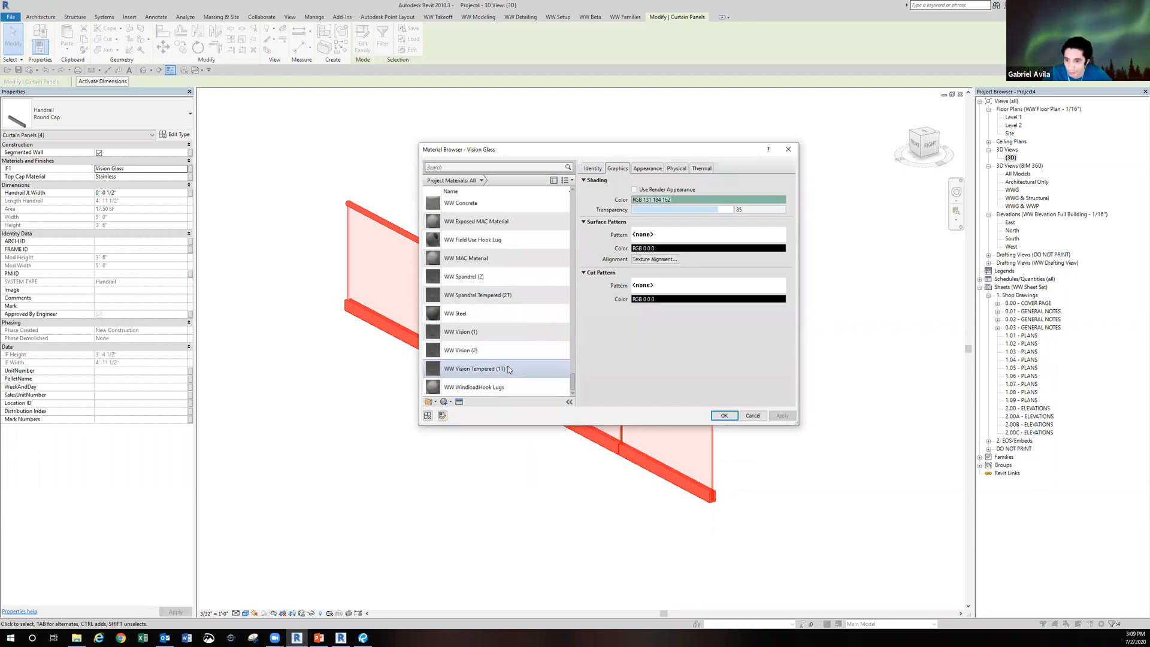
click(508, 368)
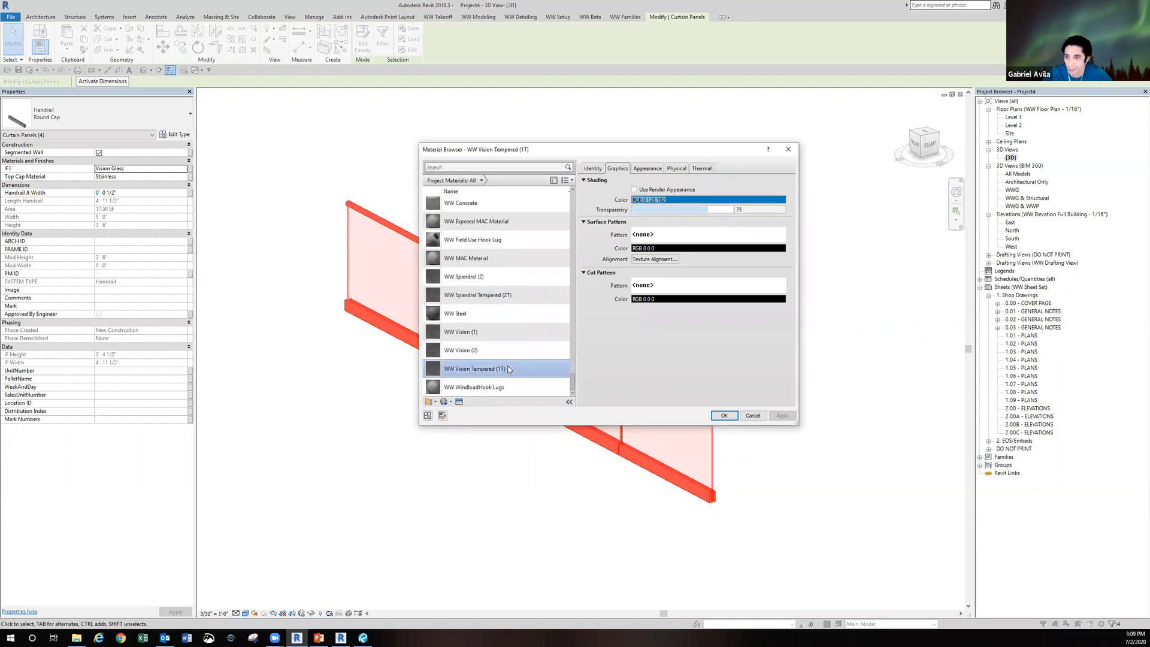
click(716, 414)
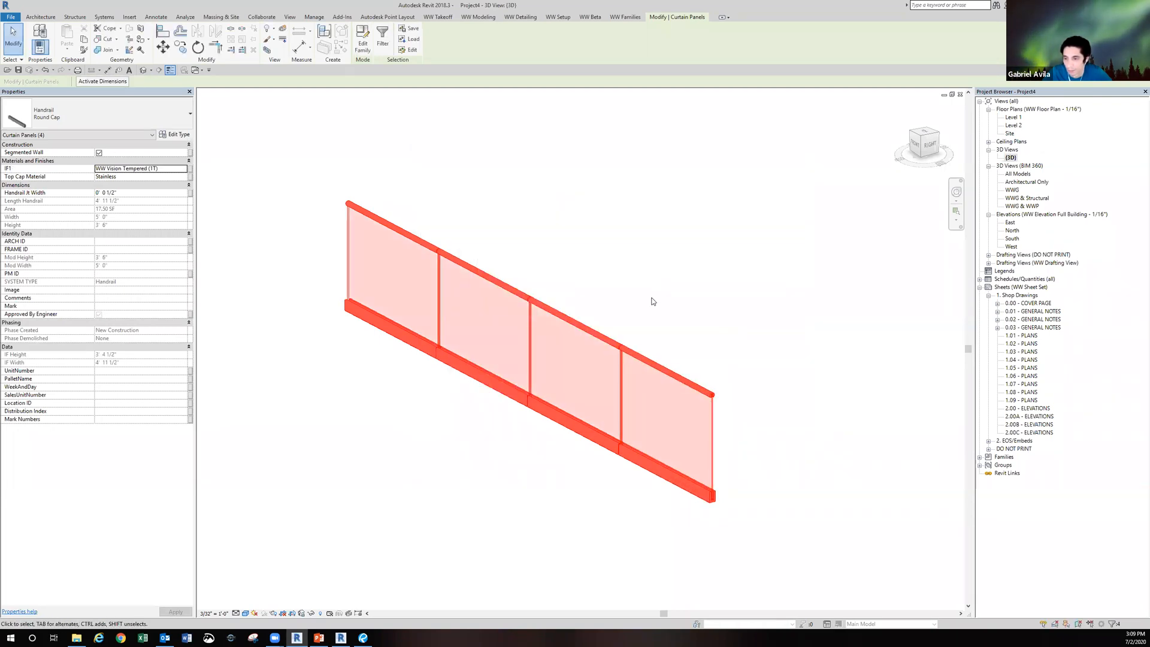
click(757, 482)
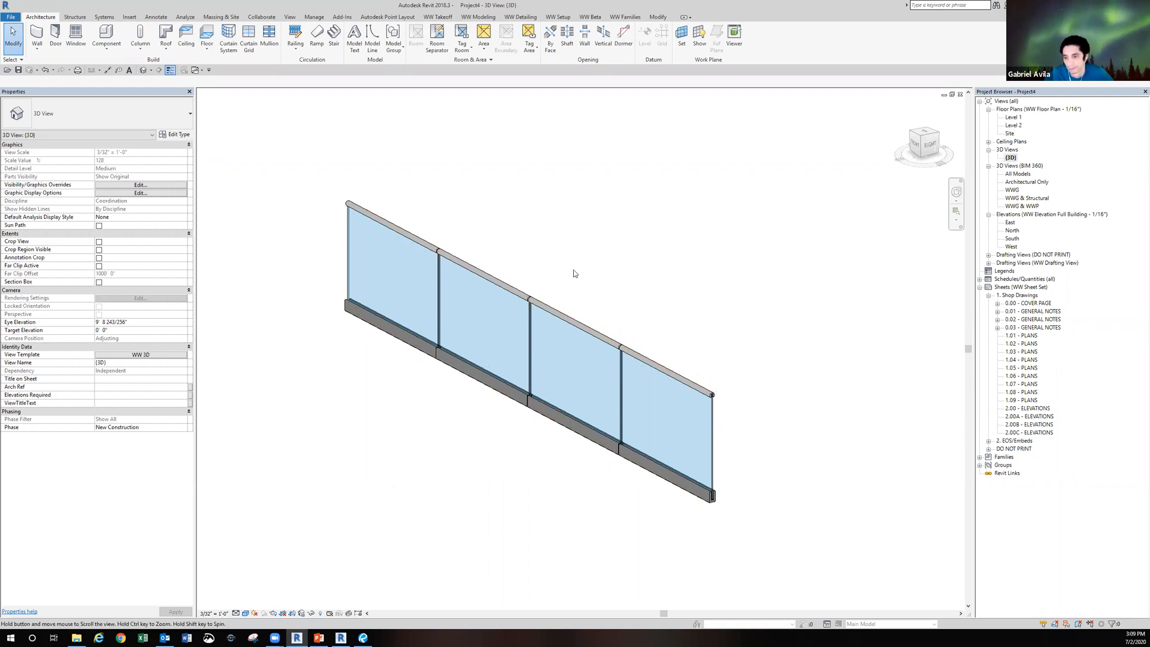
- Inspect the handrail's near end panel, consult the handrail section detail in Bluebeam Revu, and return to the Revit project
scroll(573, 270, up, 3)
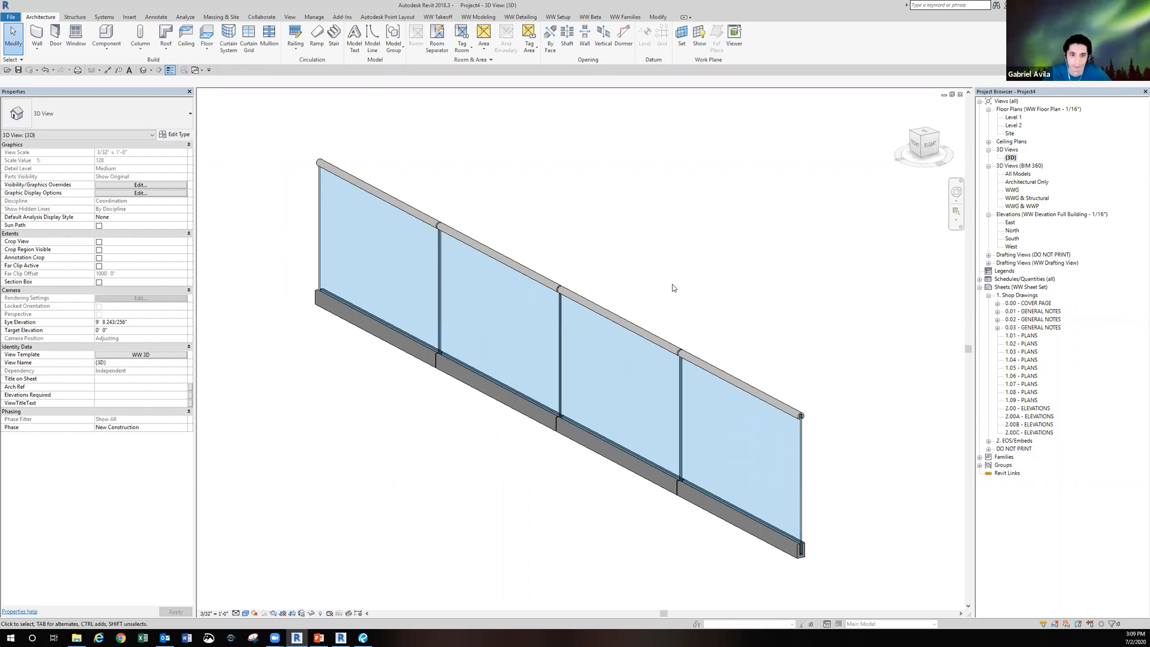
middle_drag(673, 278, 660, 267)
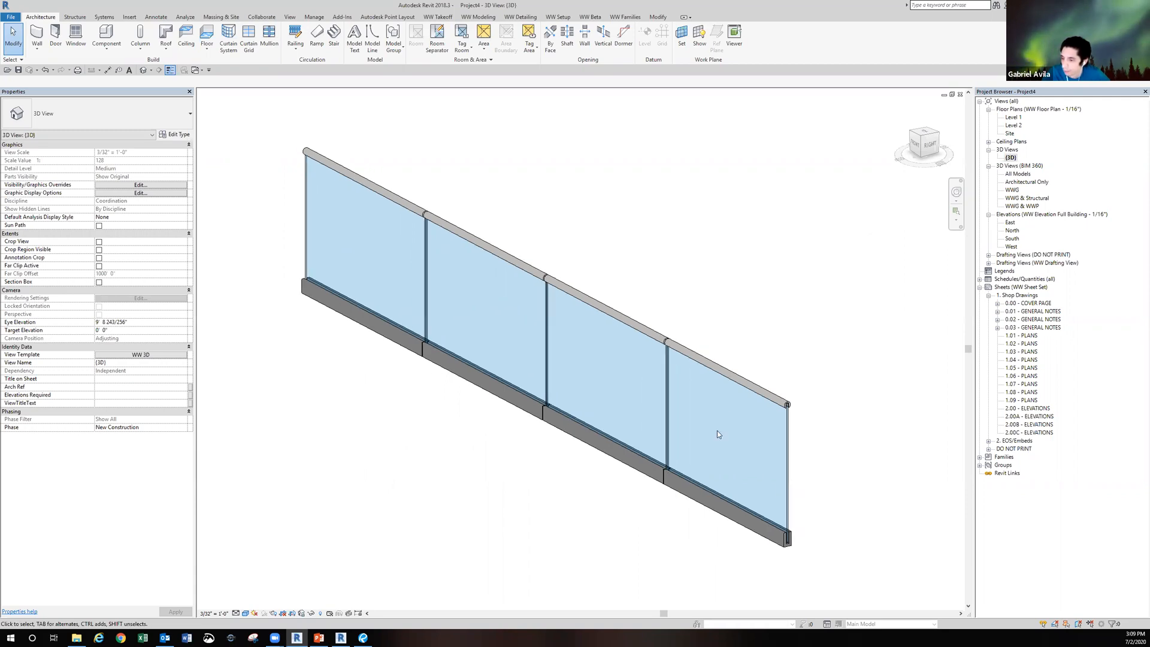
scroll(718, 434, up, 5)
middle_drag(852, 417, 756, 487)
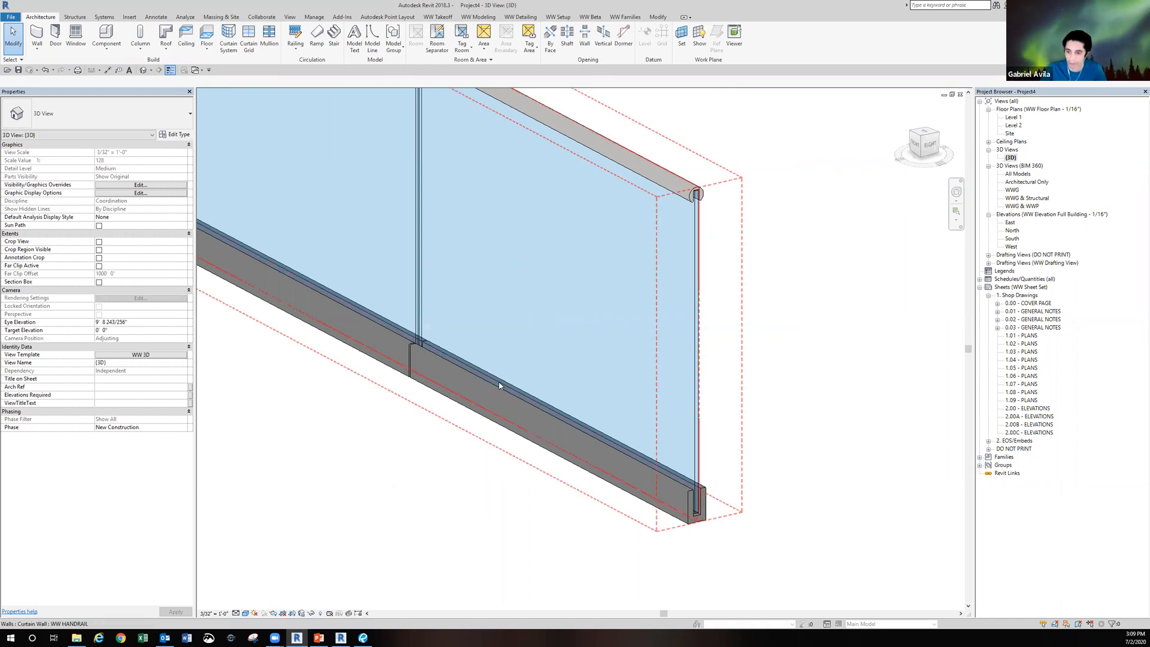
key(Tab)
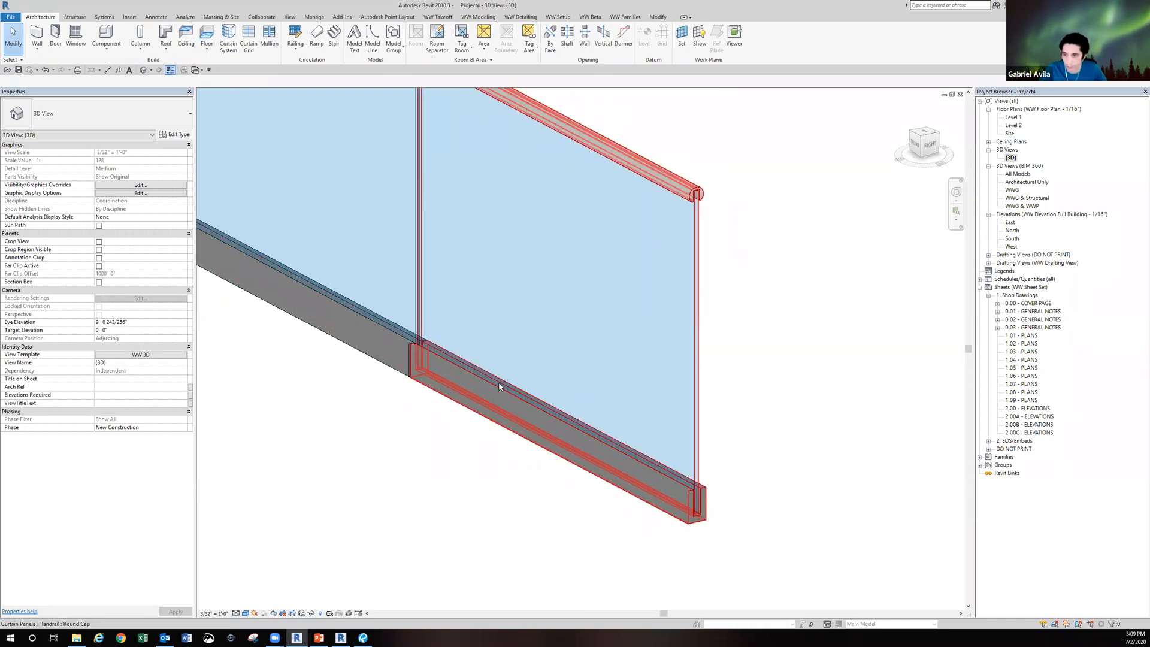
click(499, 385)
scroll(514, 357, down, 2)
middle_drag(514, 357, 559, 364)
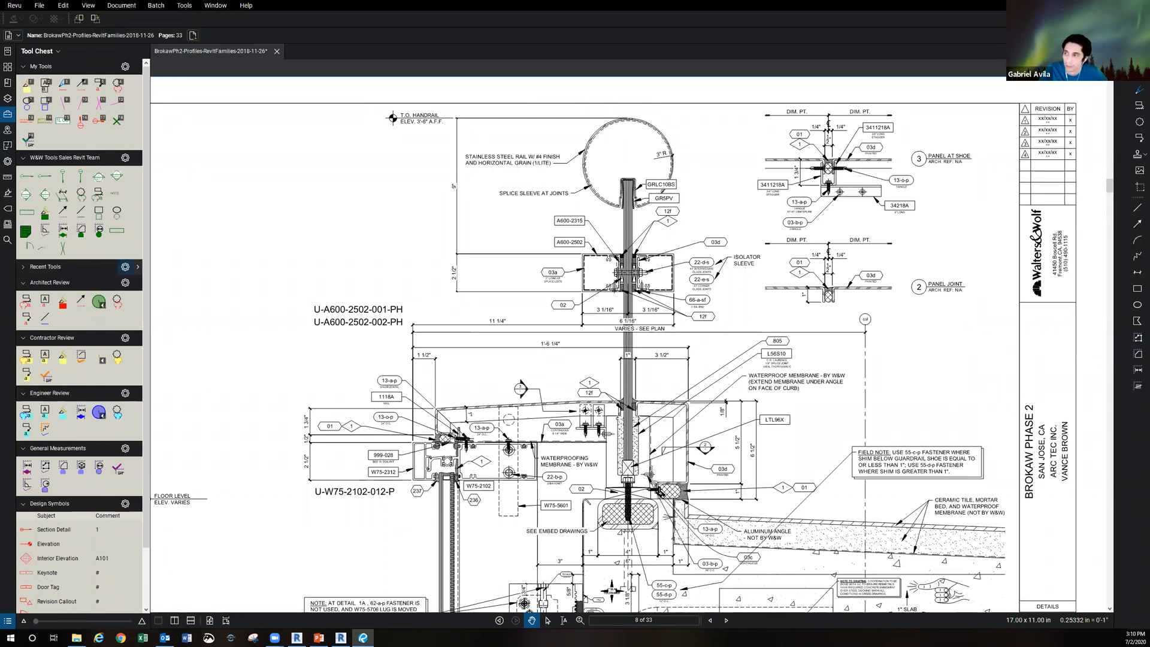
key(alt+Tab)
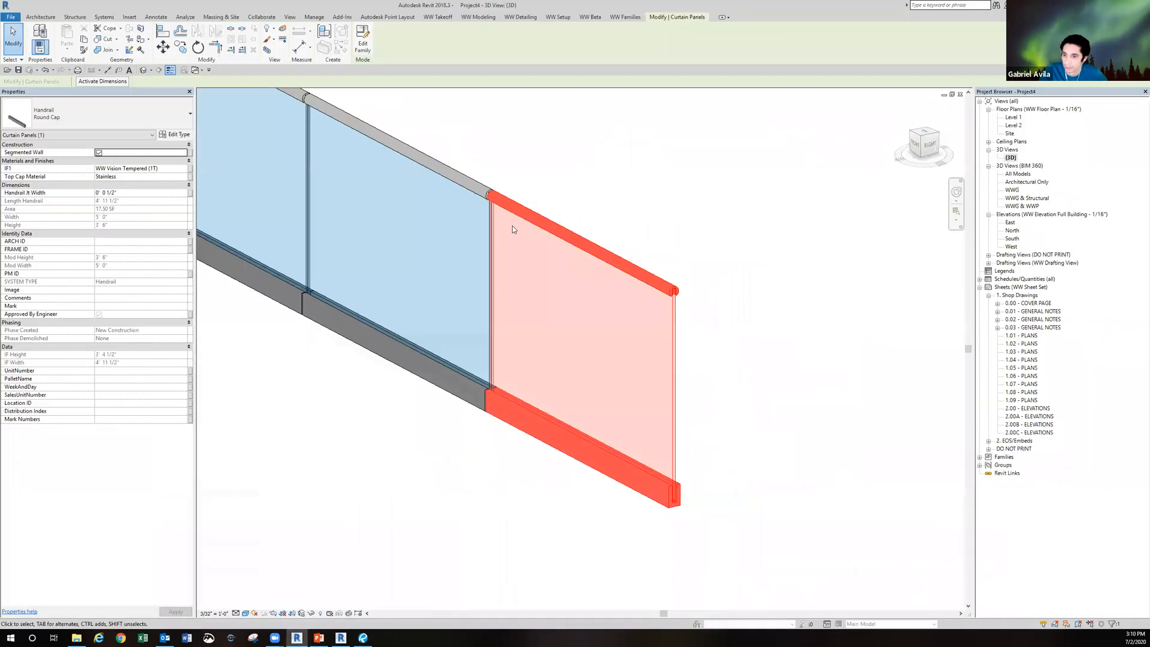
- Open the end panel's Handrail family for editing and examine its cap, glass and base shoe in the Left elevation
middle_drag(531, 322, 564, 339)
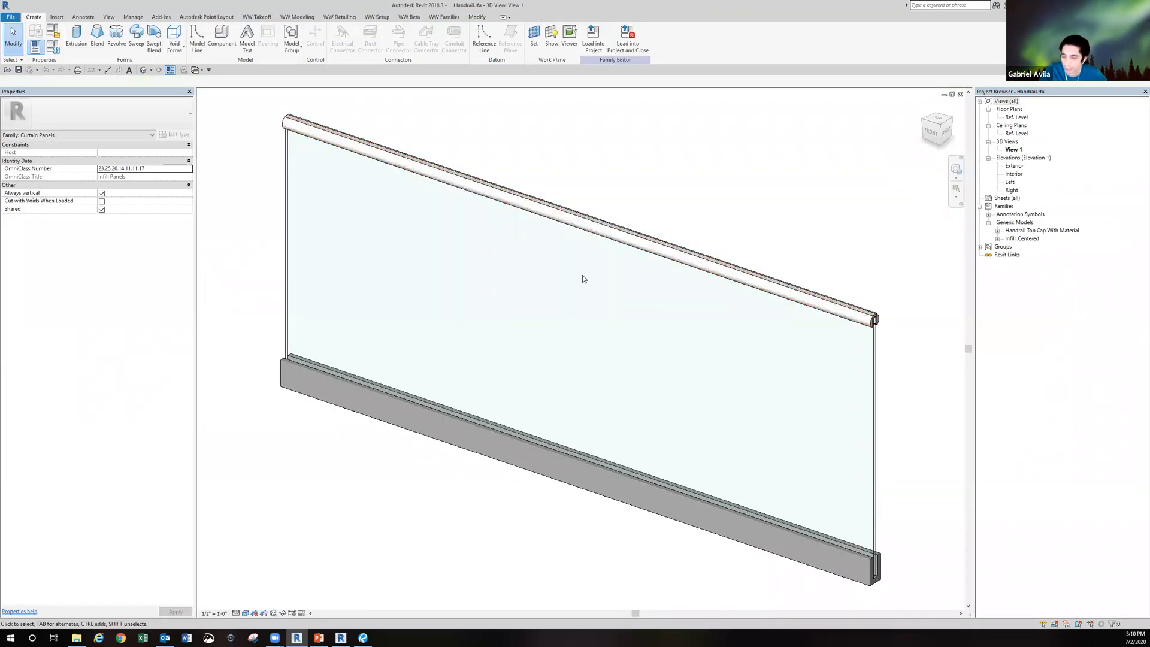
scroll(582, 275, down, 1)
middle_drag(616, 208, 595, 241)
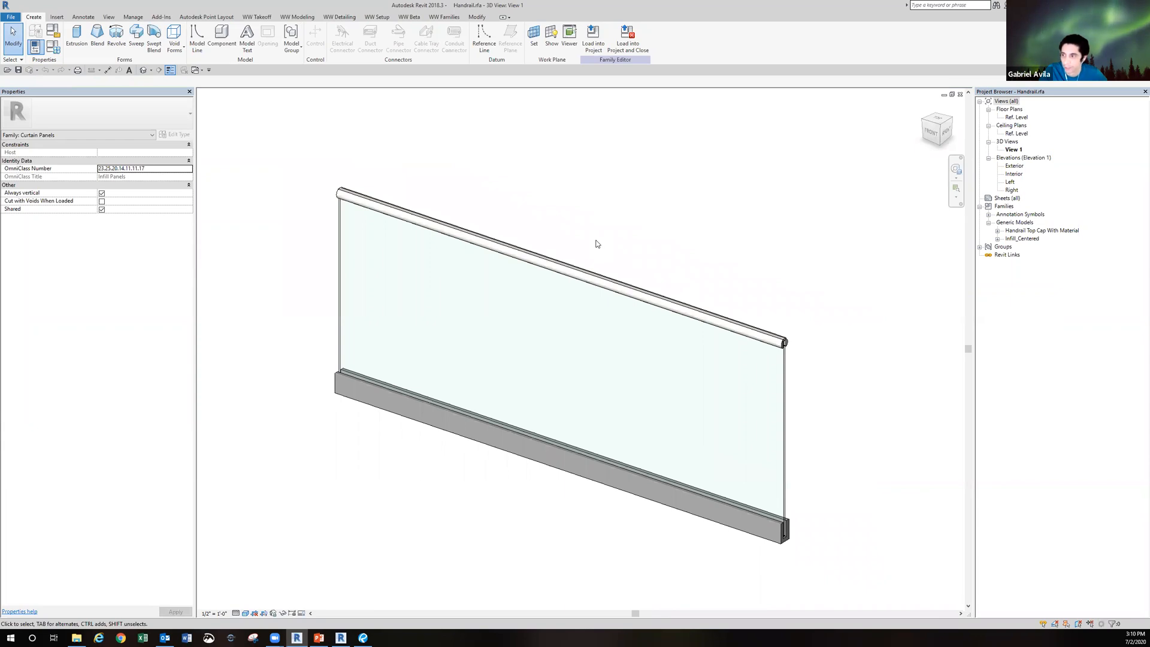
double_click(1010, 182)
scroll(583, 492, up, 5)
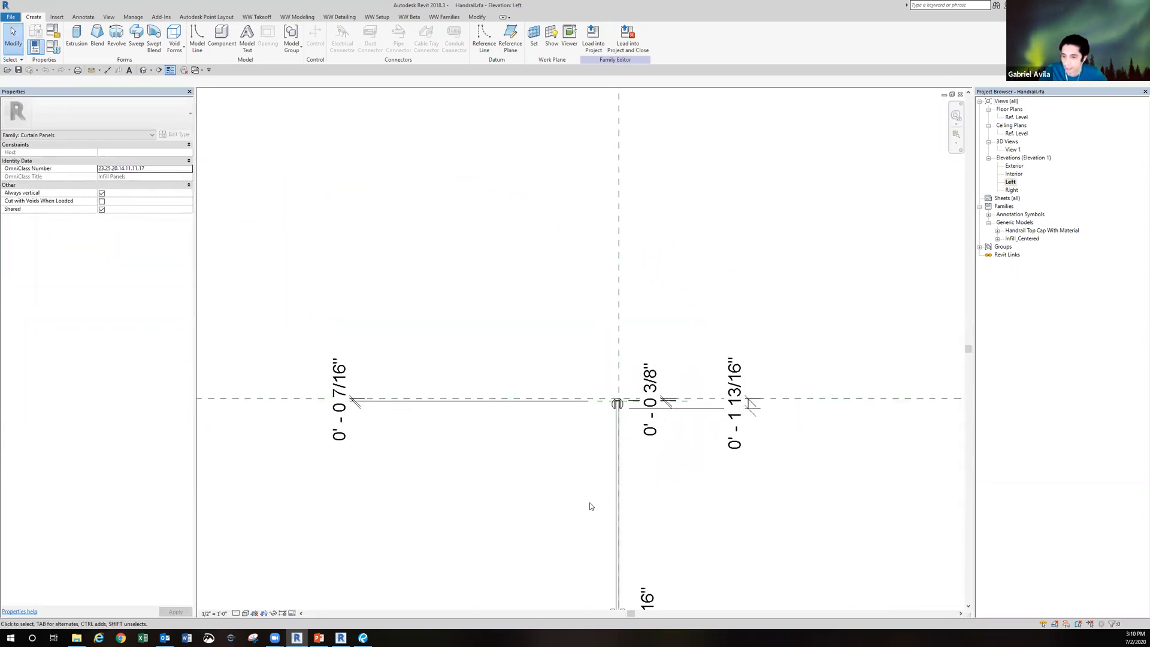
mouse_move(527, 182)
middle_down()
mouse_move(518, 290)
mouse_move(529, 294)
middle_up()
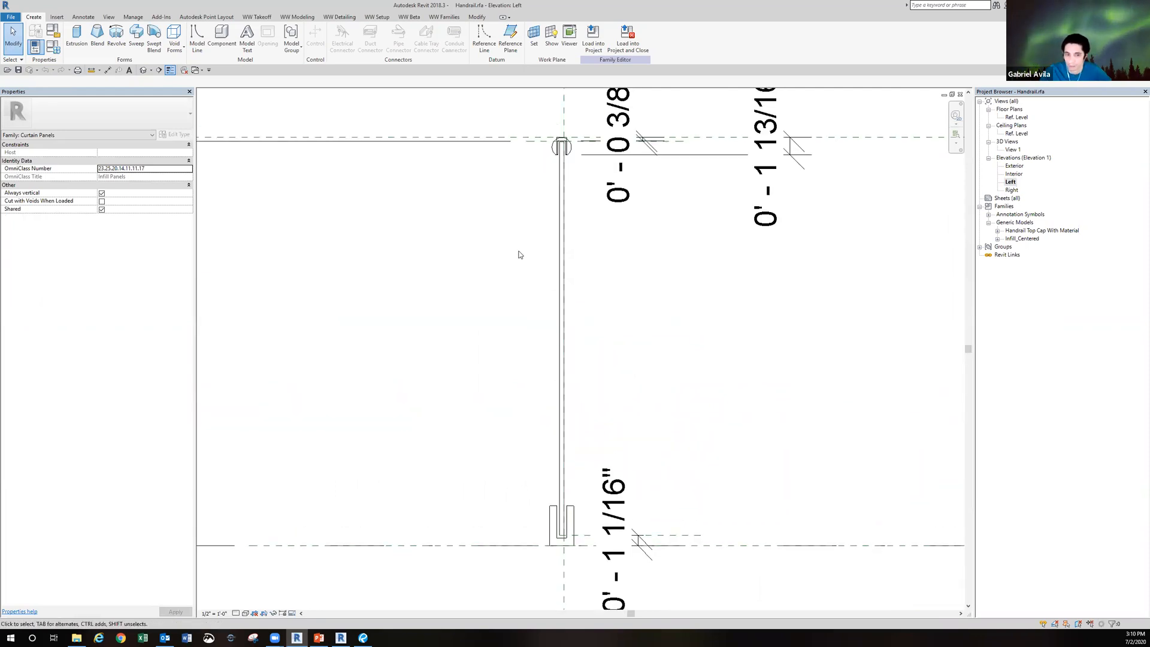
scroll(519, 254, down, 2)
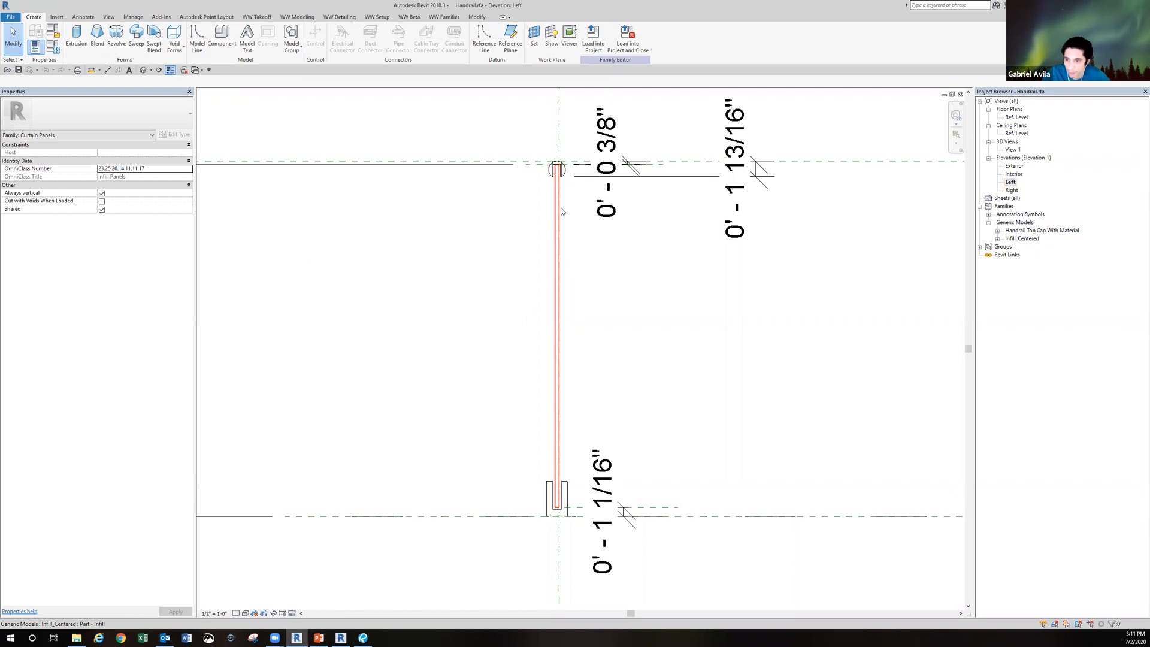
- Return to the project's 3D view and open the Level 1 floor plan, focused on the handrail's end panel
click(197, 70)
click(239, 92)
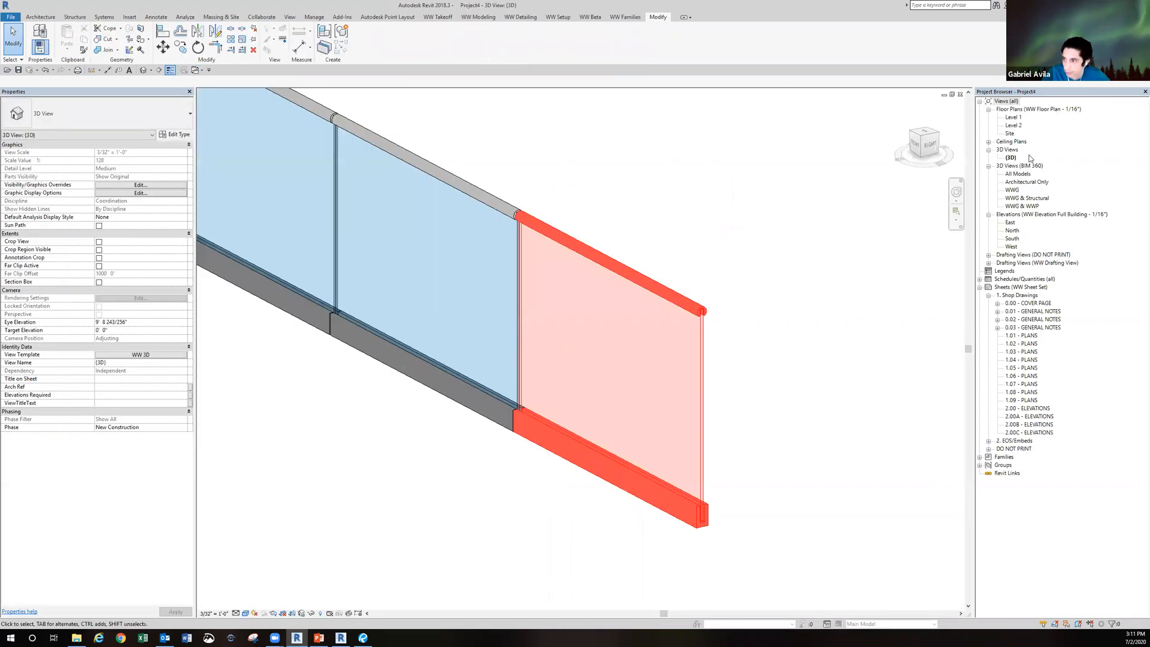
double_click(1012, 117)
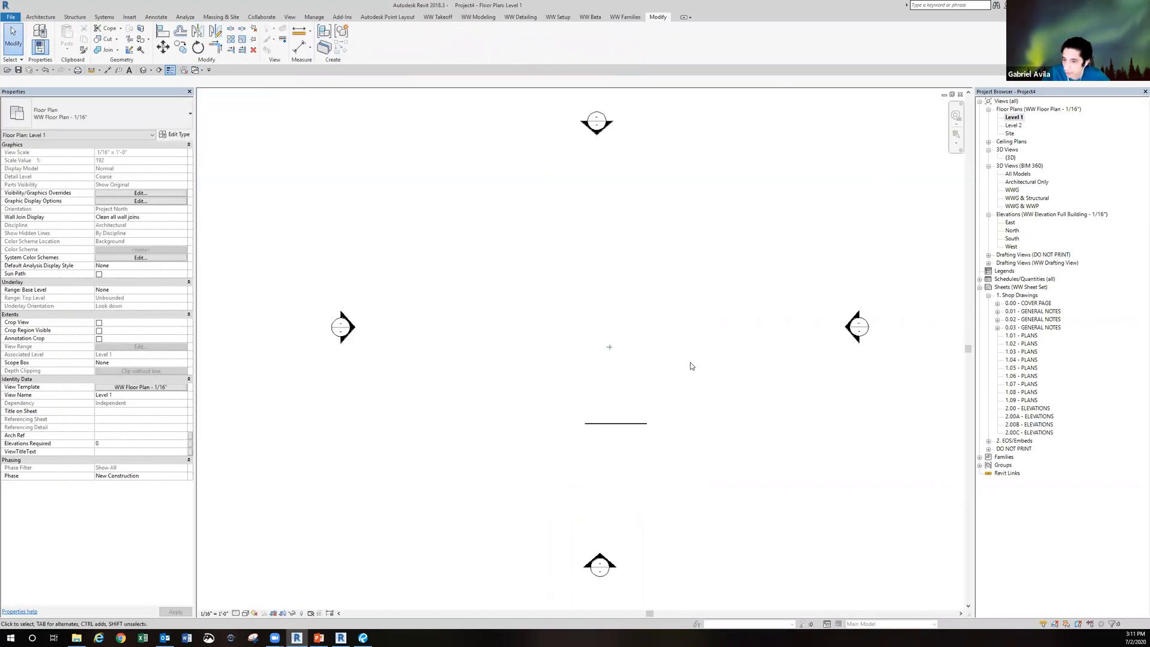
scroll(706, 422, up, 4)
scroll(617, 410, down, 2)
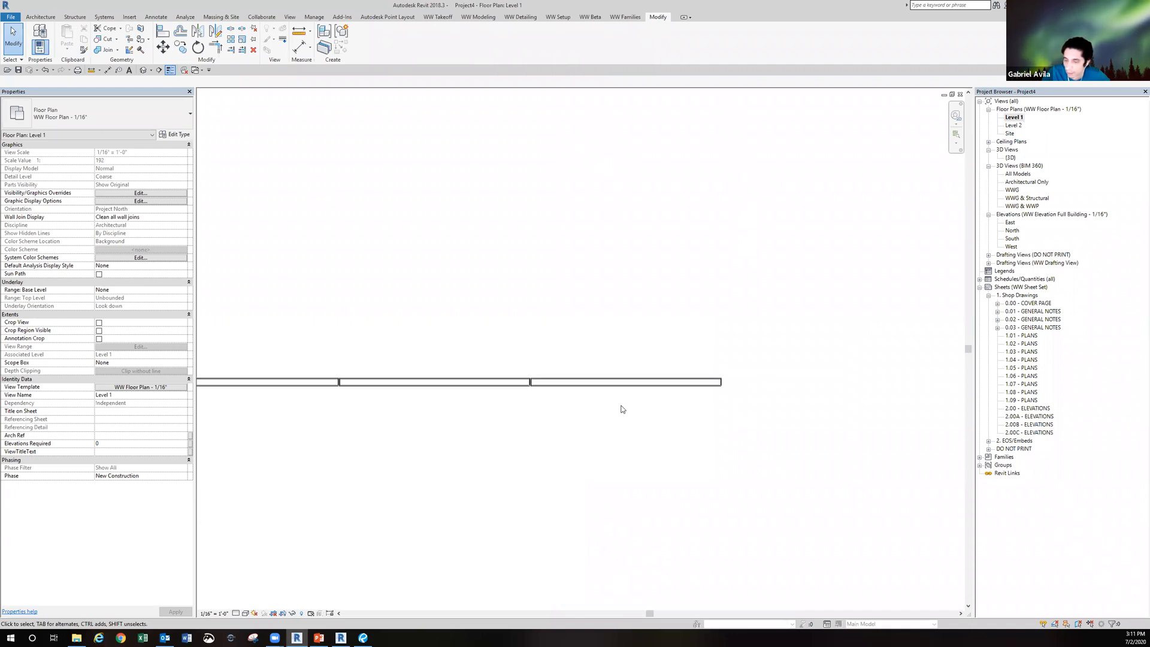
- Cut a WW Details - Full section through the handrail's end panel in the Level 1 floor plan
click(290, 17)
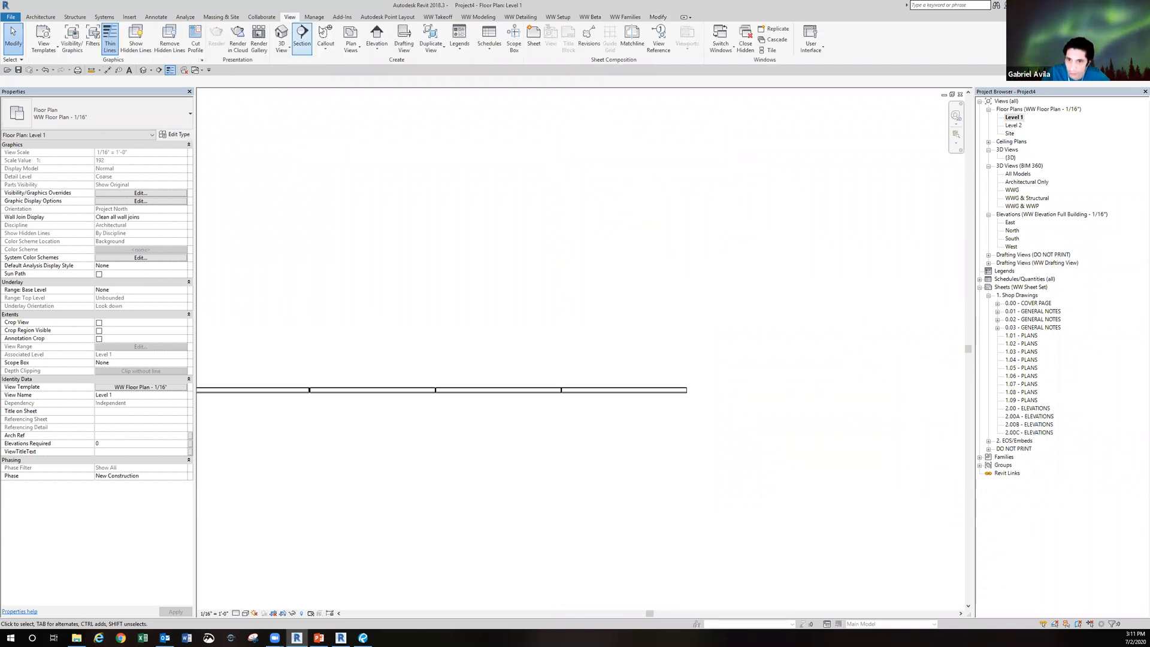
click(307, 39)
click(154, 118)
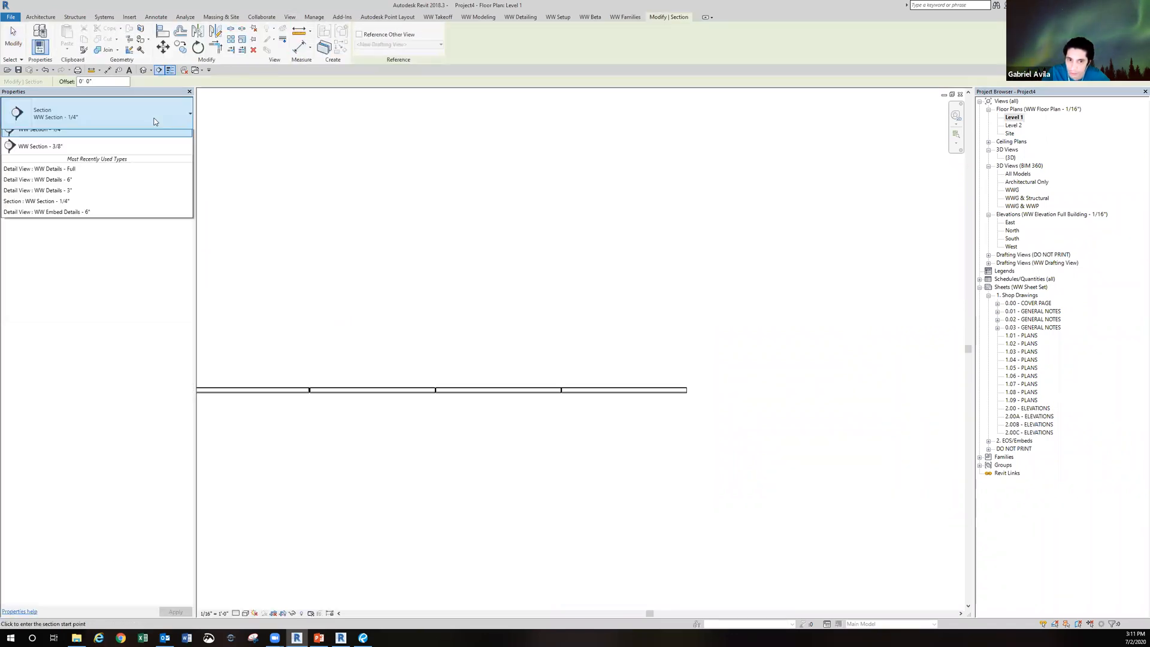
click(122, 194)
click(604, 425)
click(604, 349)
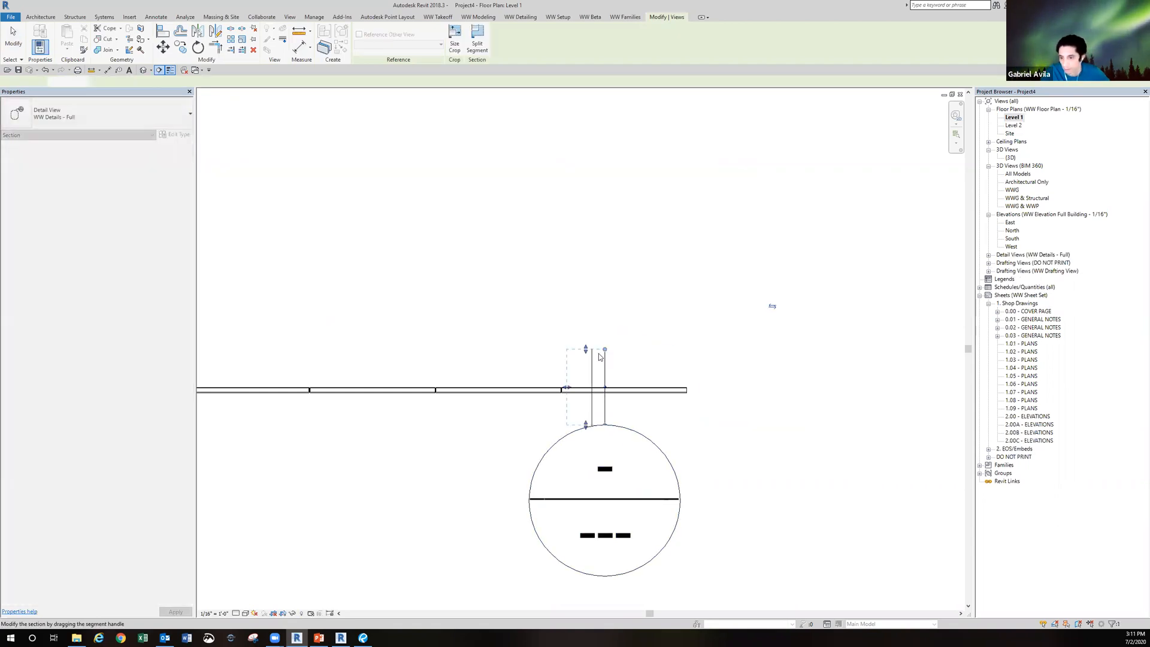
- Open the new section's detail view and extend its crop region downward past the handrail's base shoe and the level line
double_click(640, 437)
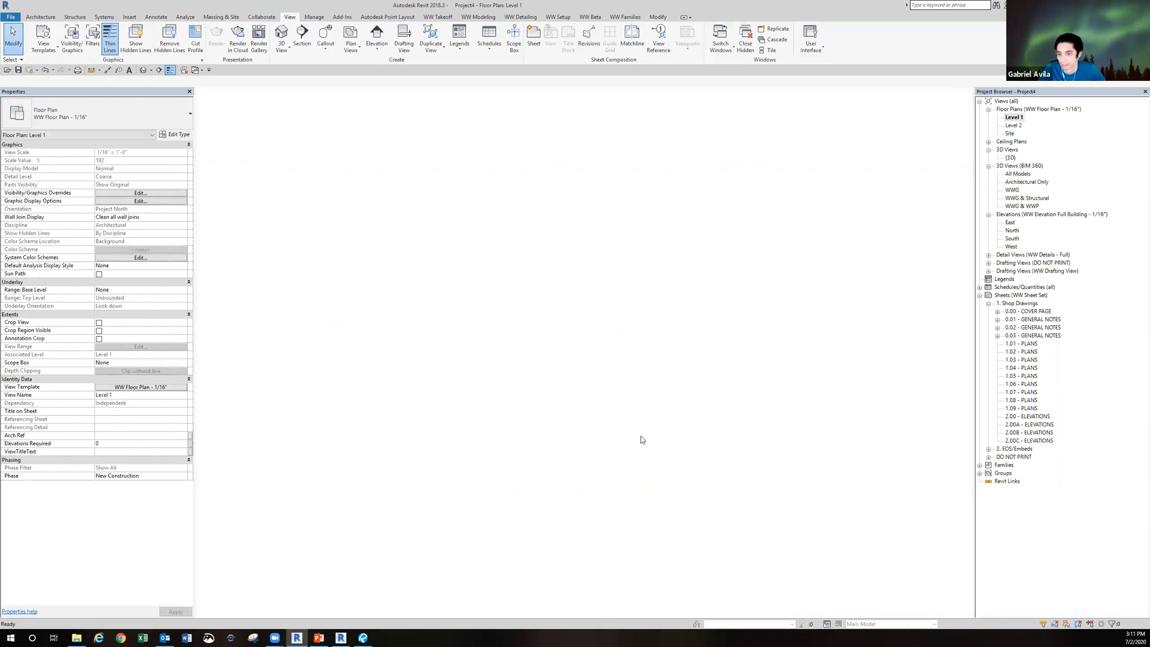
scroll(613, 408, up, 2)
scroll(608, 359, down, 5)
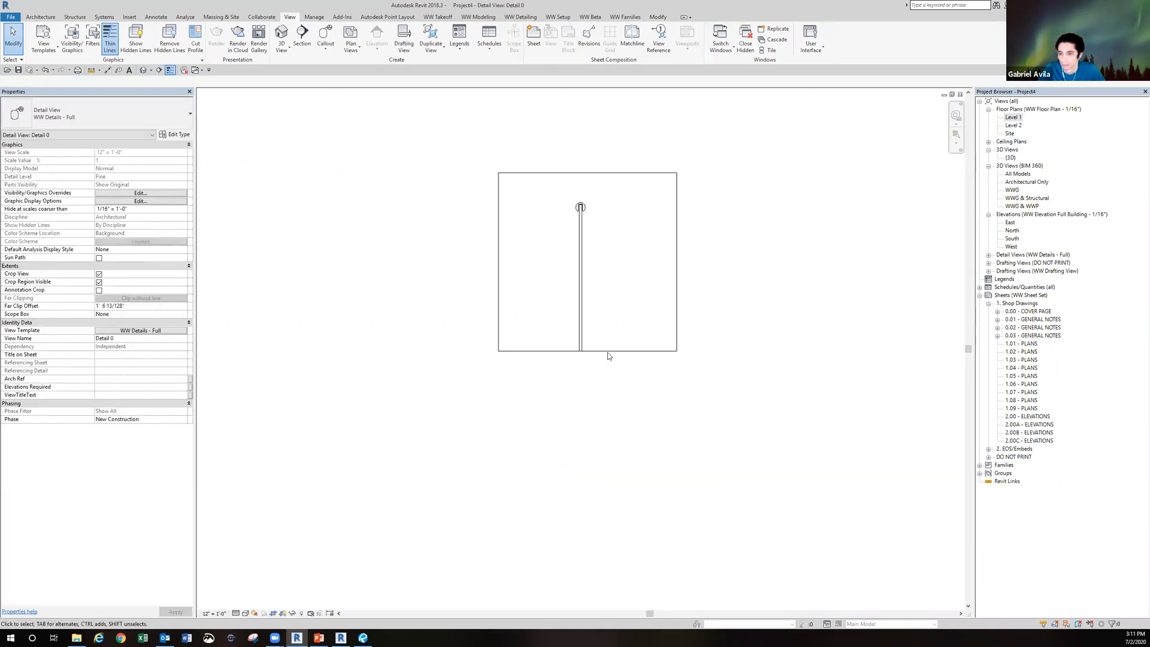
click(591, 351)
drag(592, 351, 590, 474)
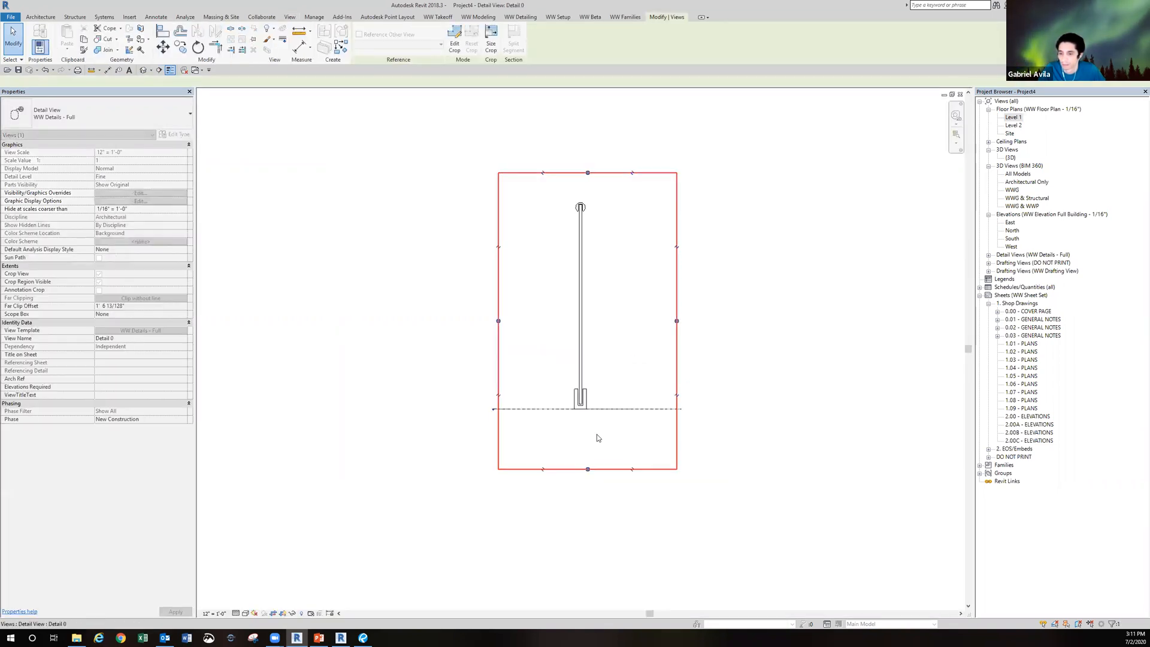
- Select the WW HANDRAIL curtain wall and examine how its location line meets the glass at the base shoe and the top cap
scroll(586, 406, up, 1)
click(580, 368)
scroll(579, 367, up, 3)
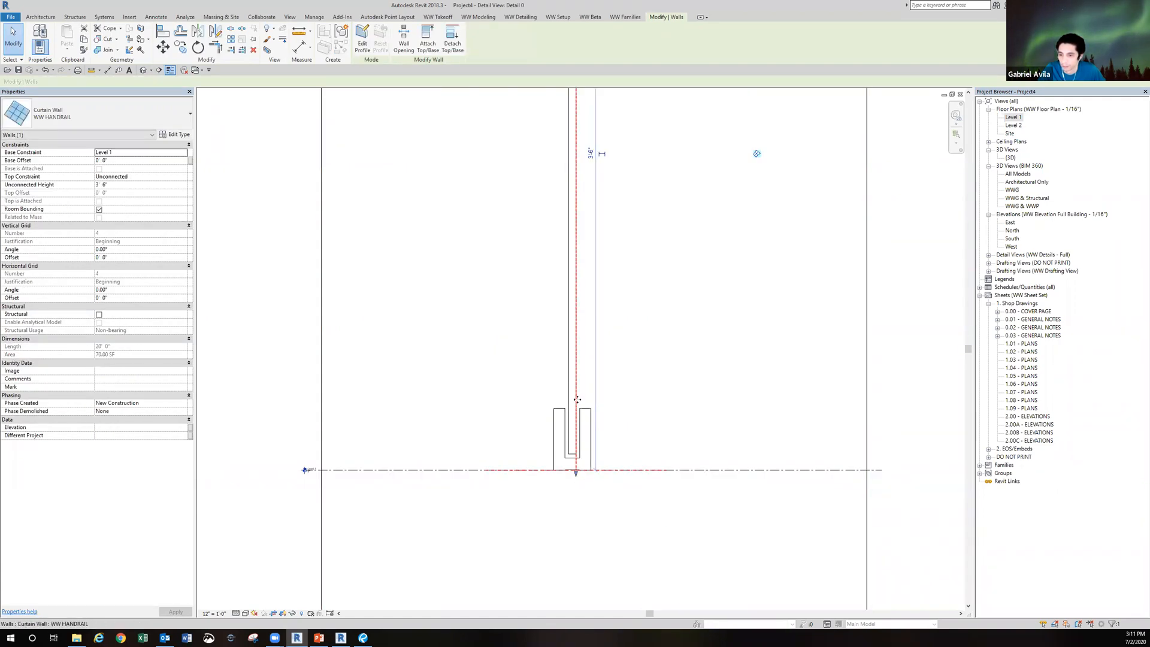
middle_drag(574, 57, 585, 439)
scroll(592, 203, up, 3)
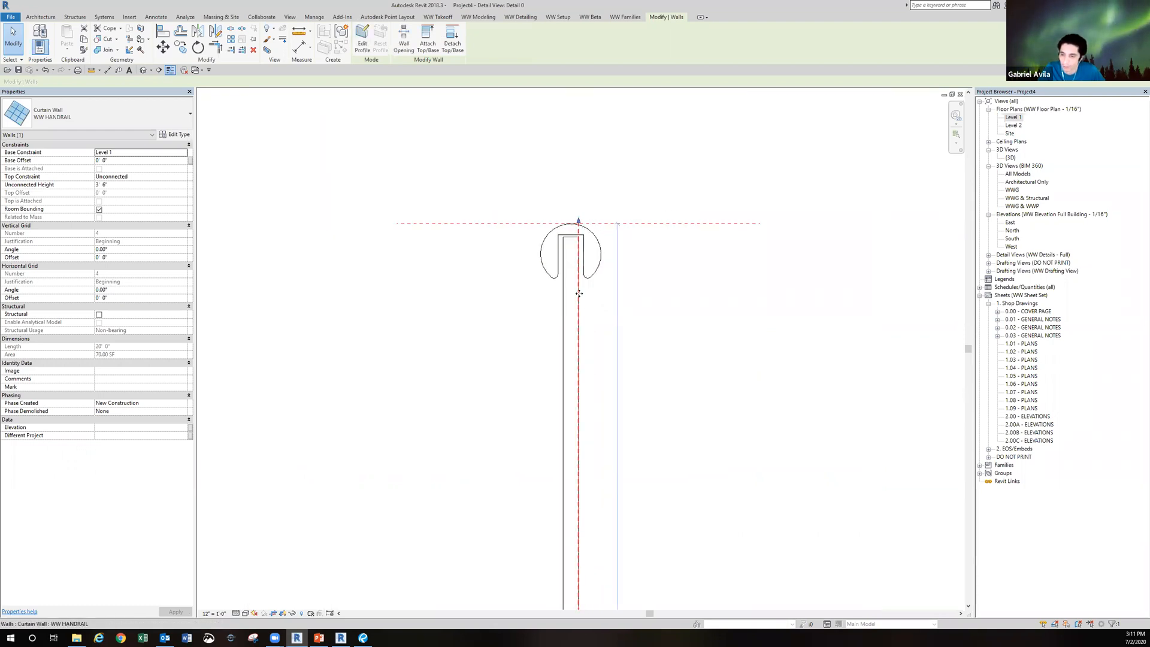
scroll(557, 230, down, 3)
middle_drag(557, 230, 573, 89)
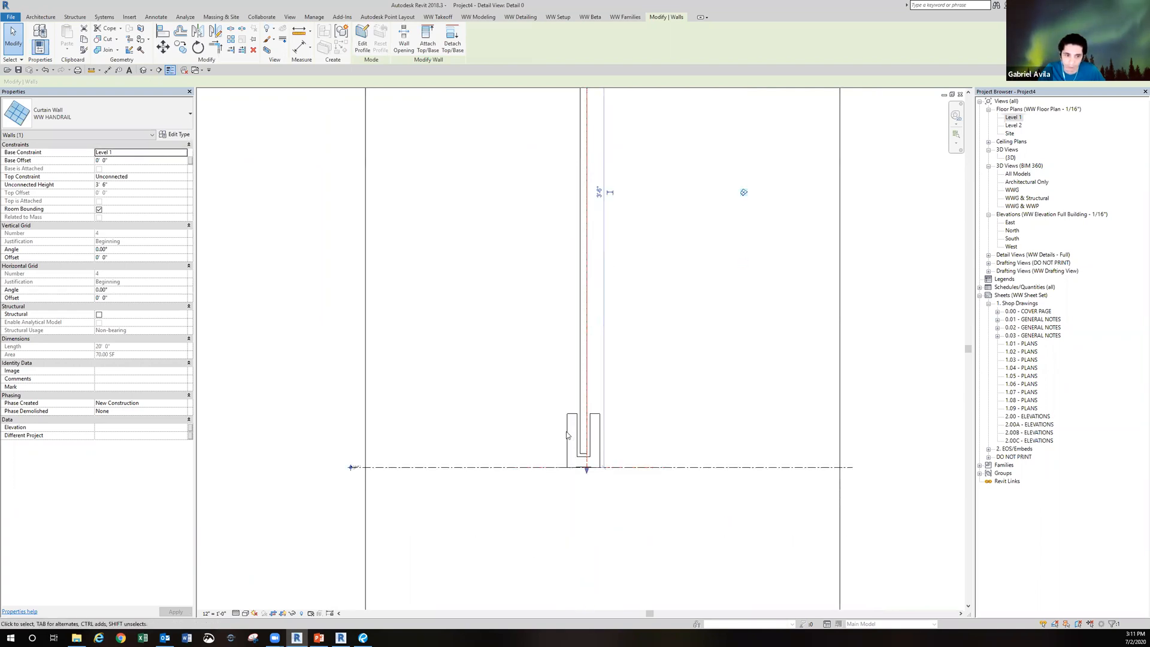
- In the Handrail family's Left elevation, move the cap, glass and base shoe by one glass thickness so the glass's opposite face meets the centre reference plane
click(196, 70)
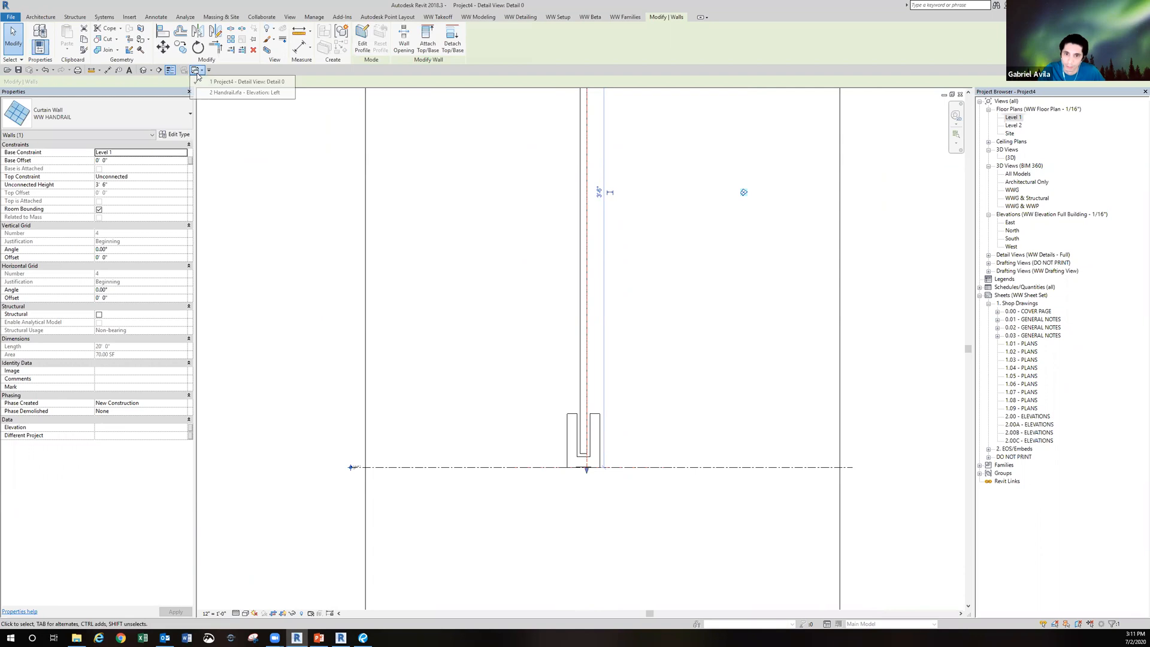
click(217, 93)
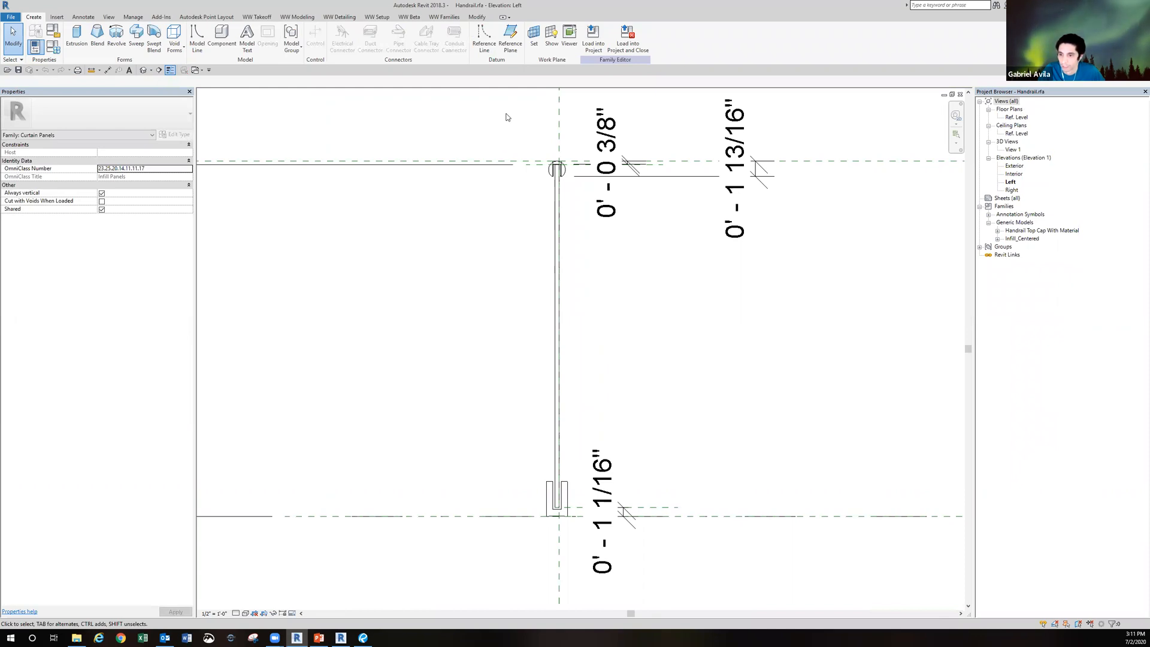
drag(487, 104, 697, 579)
scroll(557, 171, up, 5)
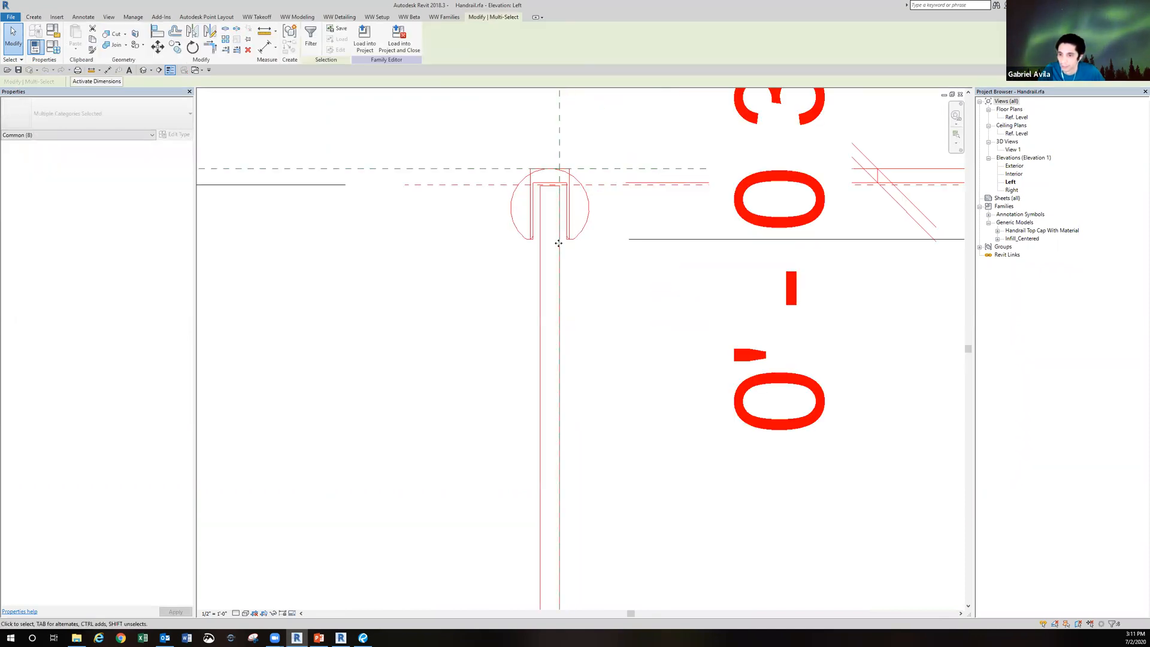
key(m)
key(v)
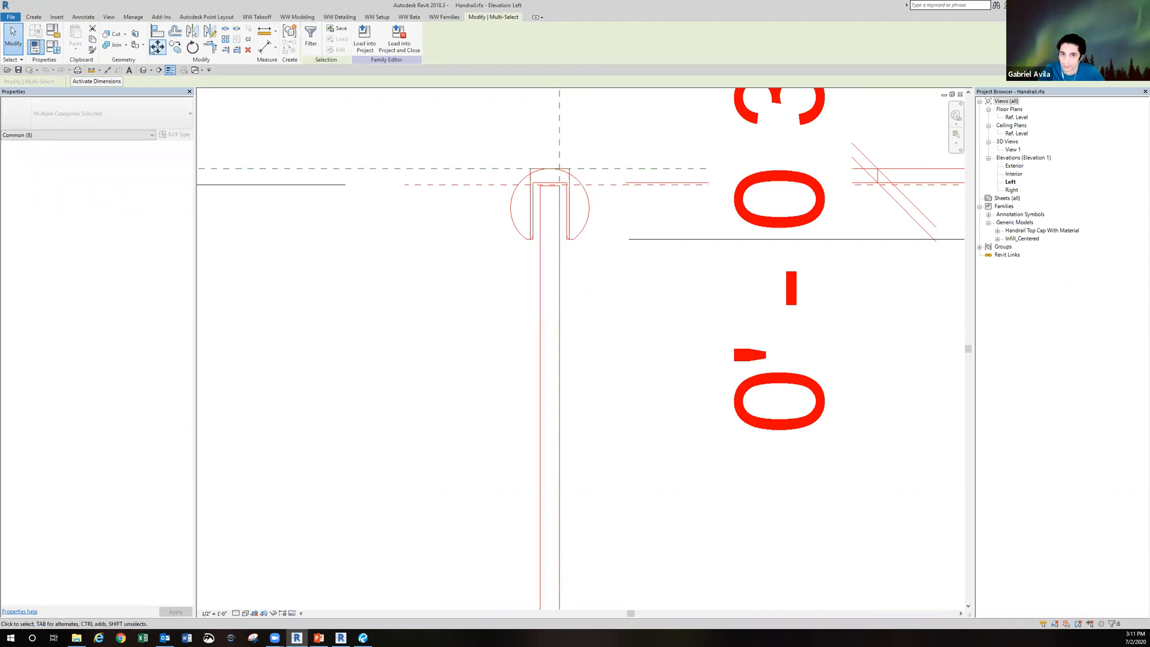
click(537, 316)
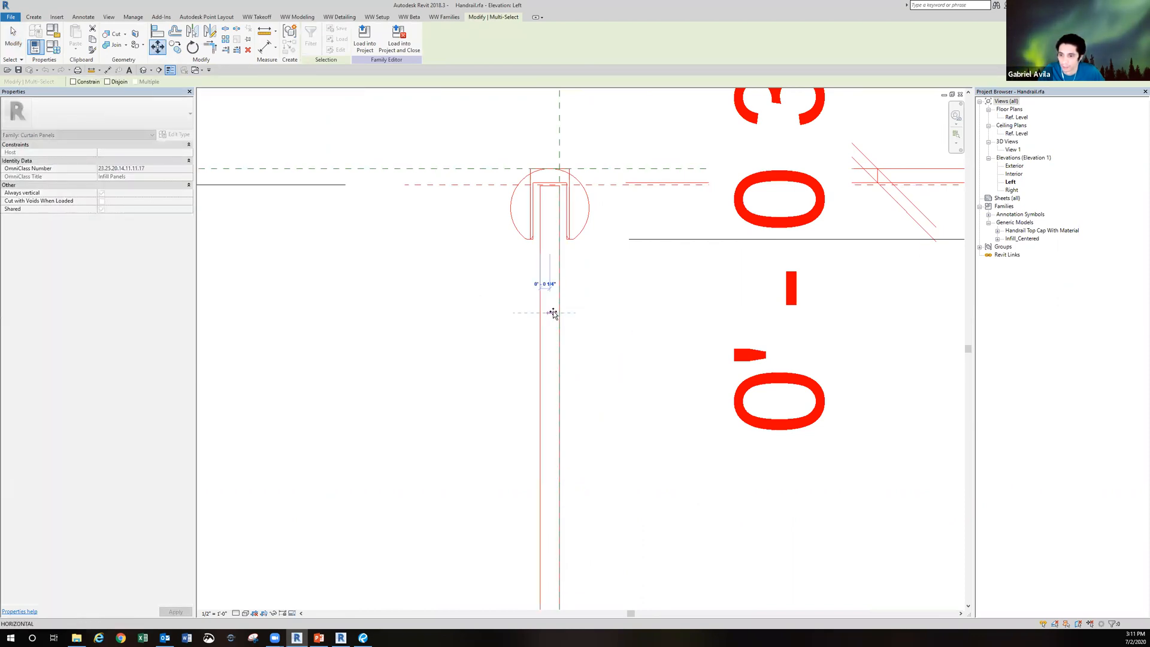
click(557, 315)
scroll(539, 318, down, 5)
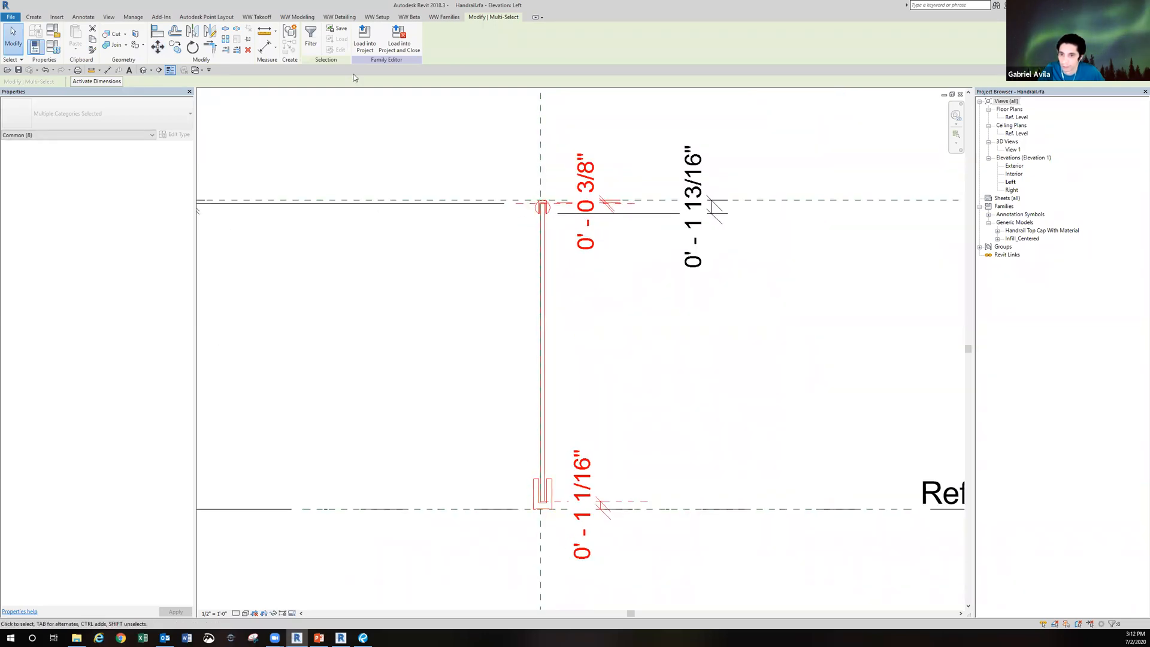
- Load the Handrail family into the project, overwriting the existing version and its parameter values, and reopen the Detail 0 view
click(365, 47)
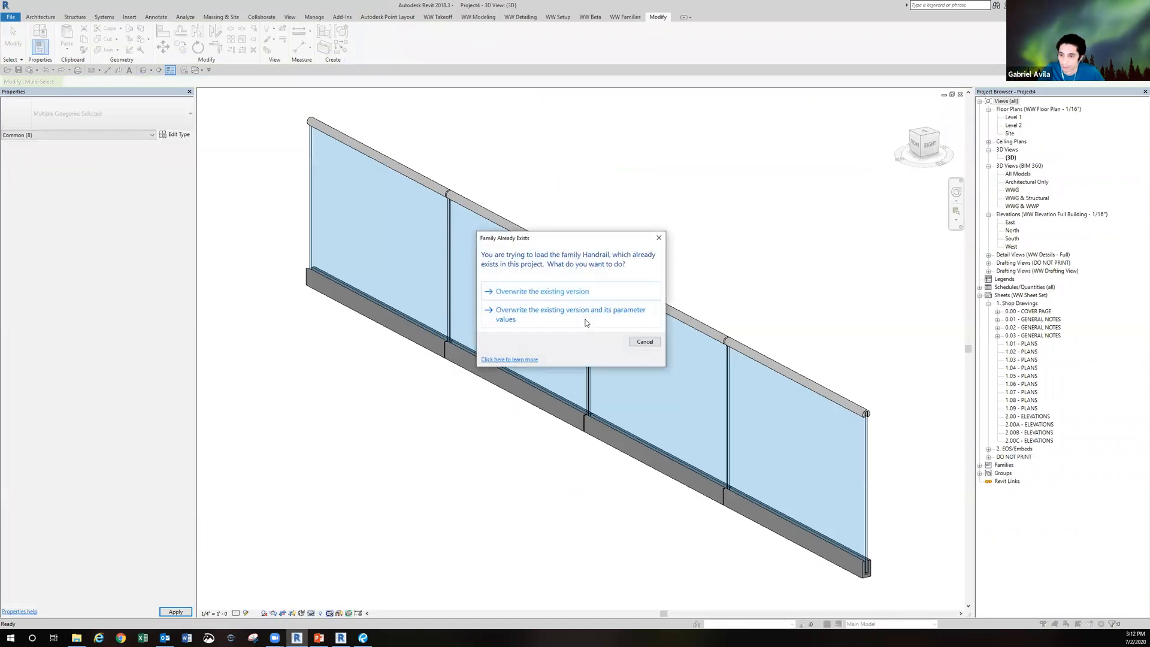
click(565, 314)
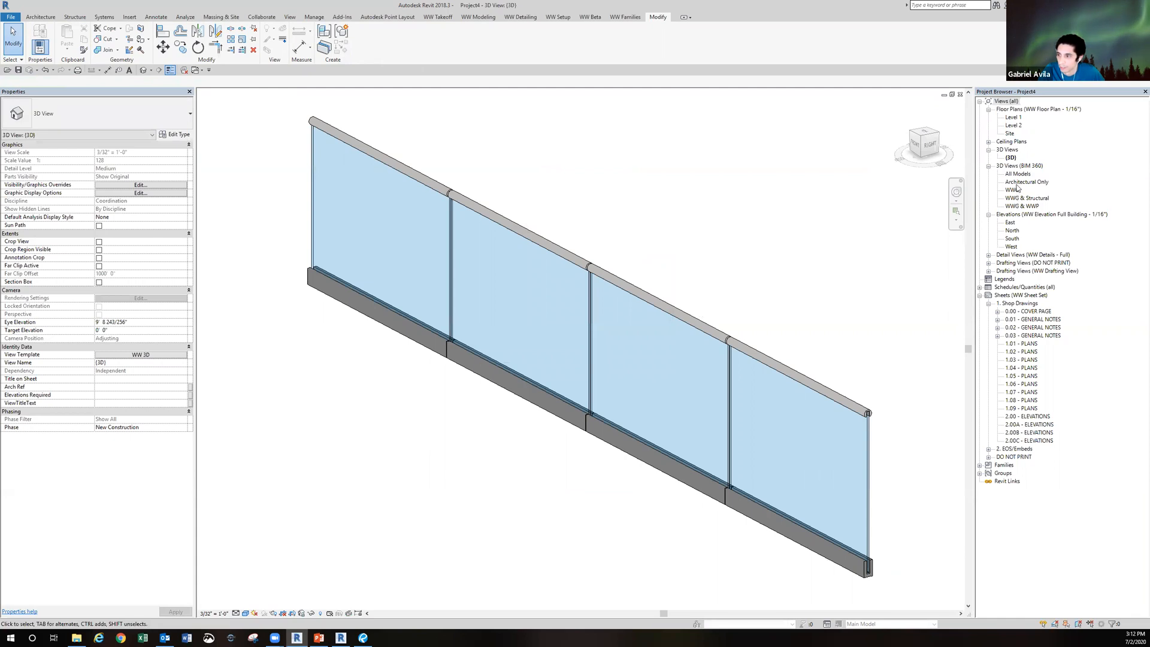
click(988, 255)
double_click(1014, 262)
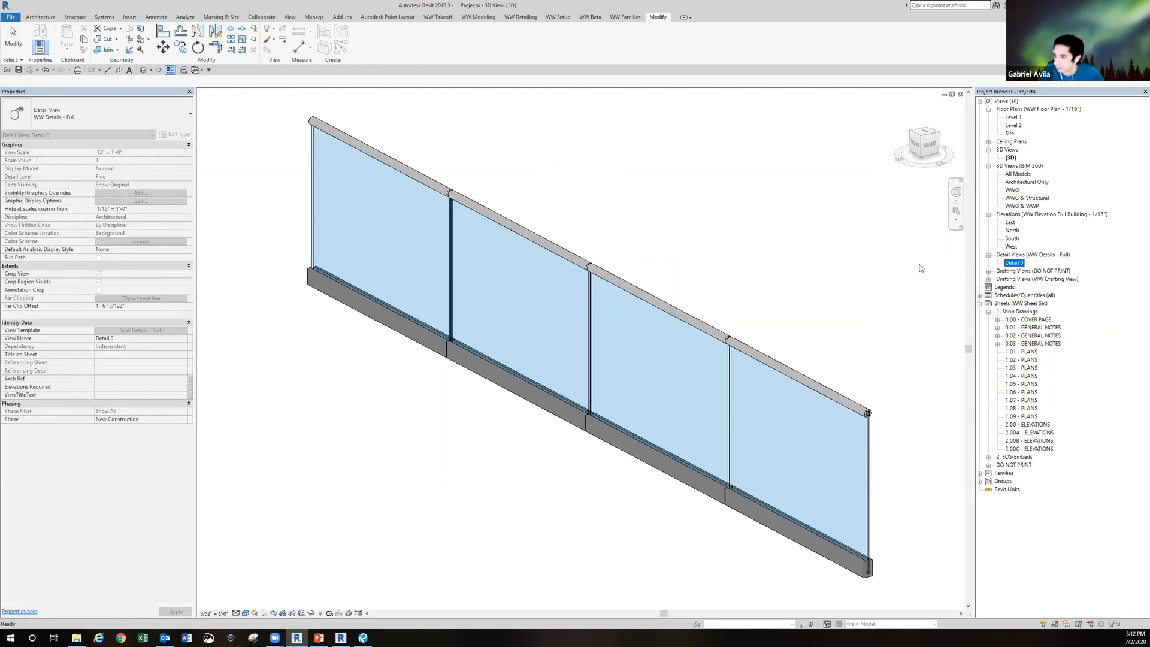
- Check the handrail's shifted position against the curtain wall's location line in the detail view, from base shoe to cap
click(585, 405)
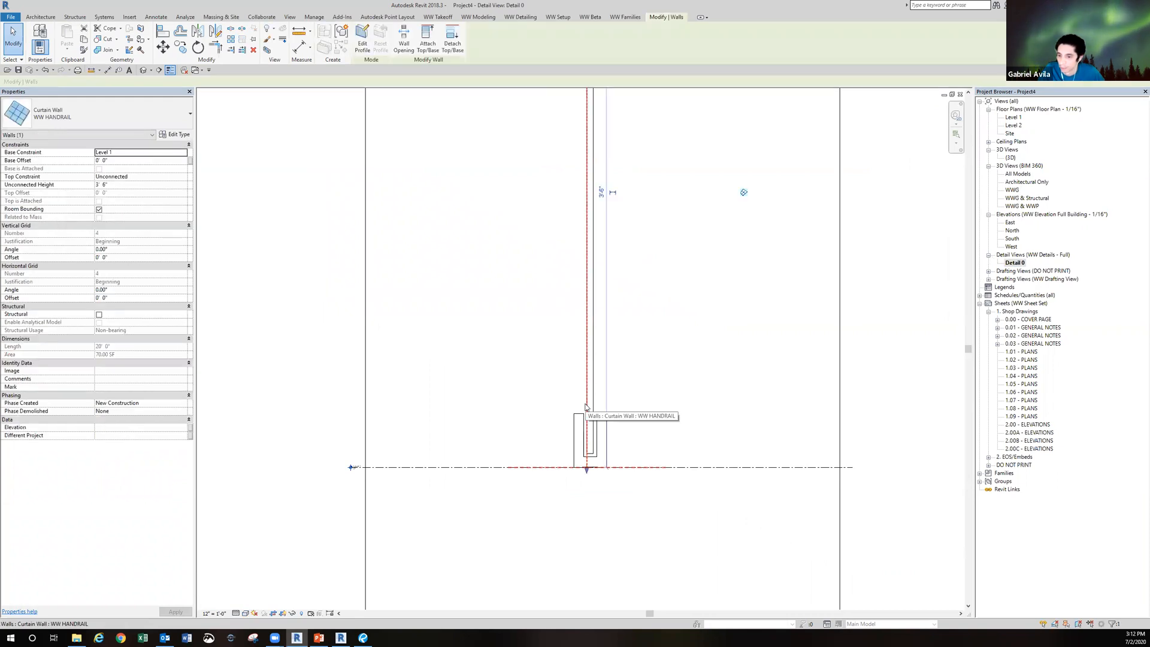
scroll(586, 407, up, 3)
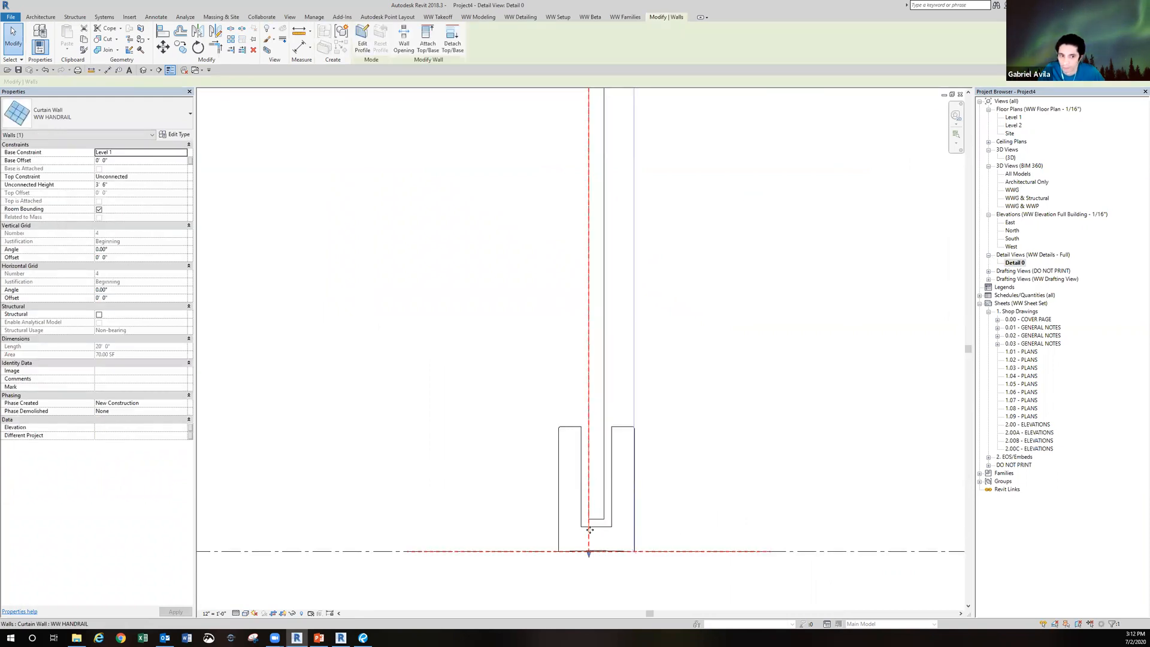
scroll(588, 450, down, 5)
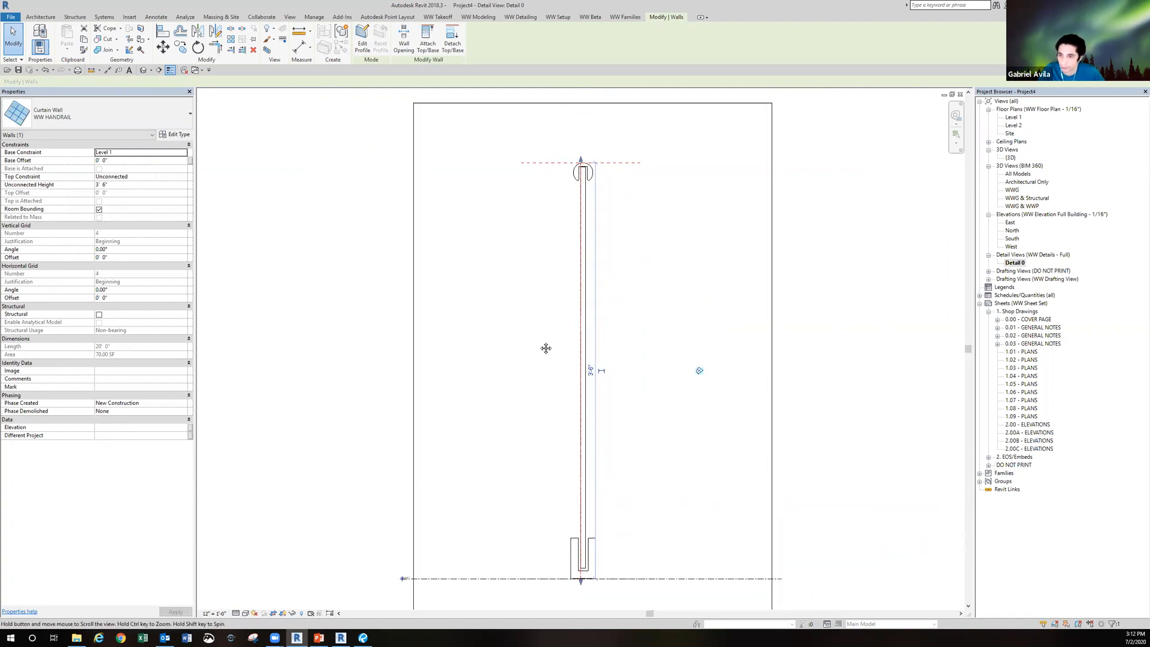
middle_drag(545, 348, 546, 364)
key(Escape)
- Return to the Handrail family's Left elevation and inspect the overlapping Flat Cap and Round Cap components on top of the glass
click(195, 70)
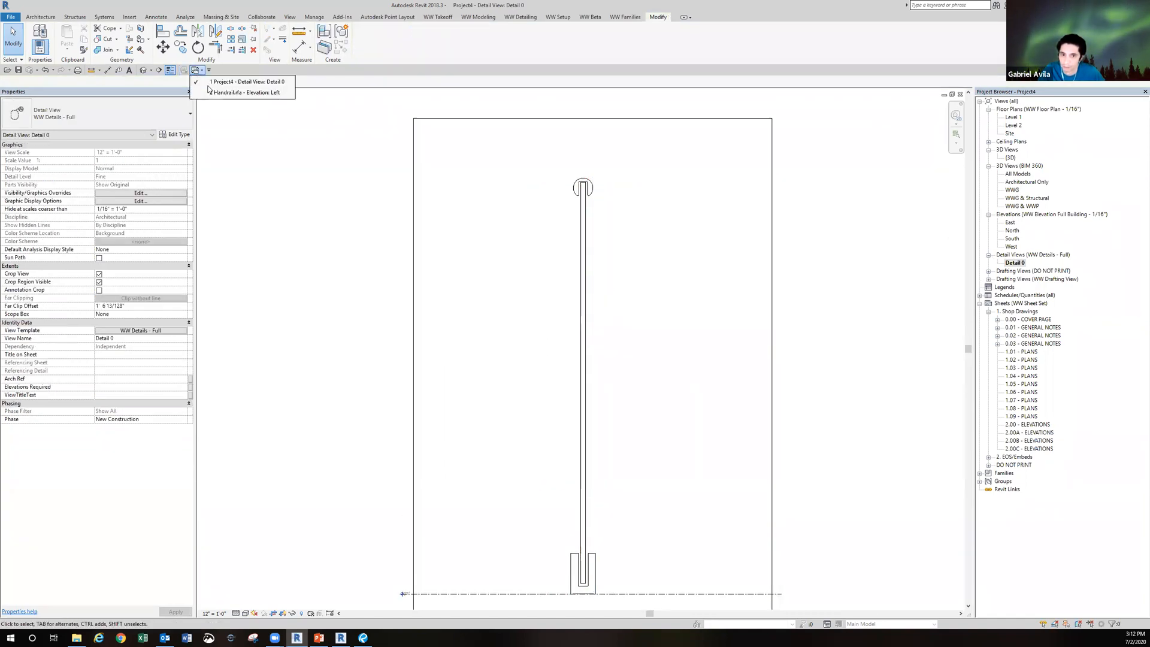
click(212, 92)
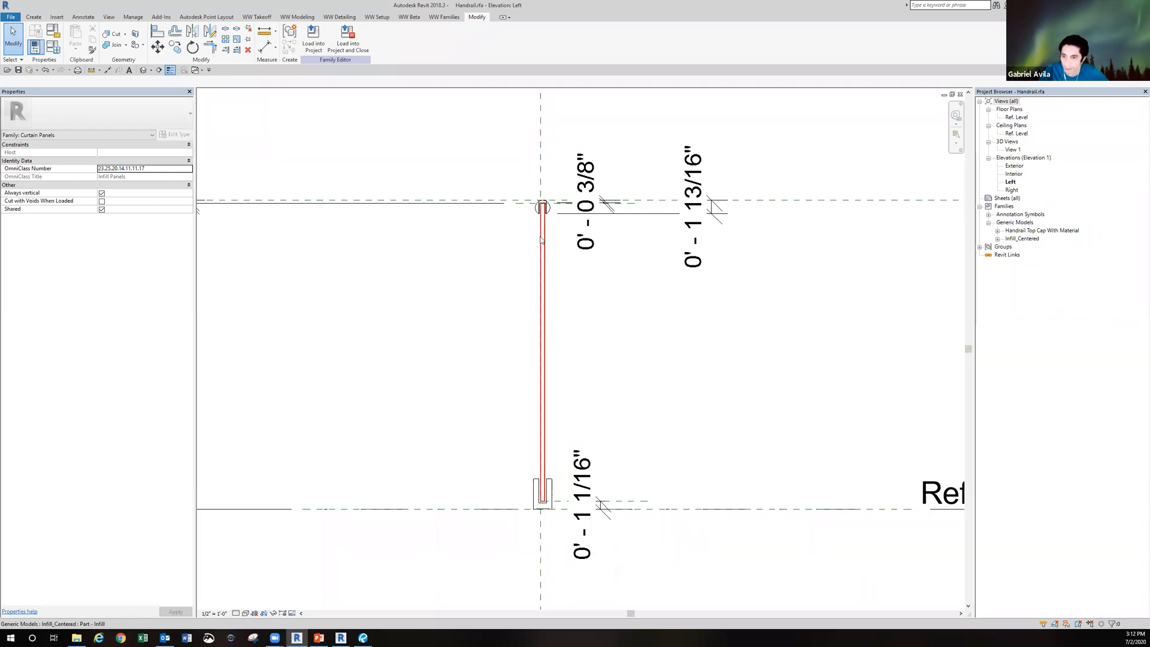
middle_drag(505, 391, 500, 359)
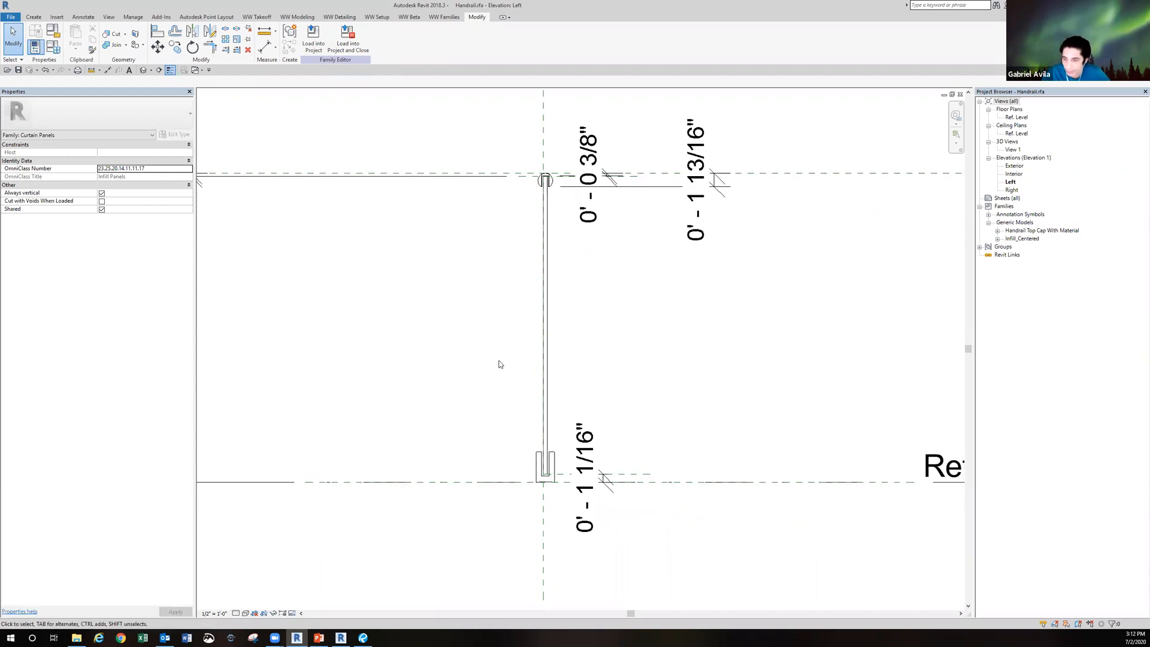
scroll(552, 189, up, 2)
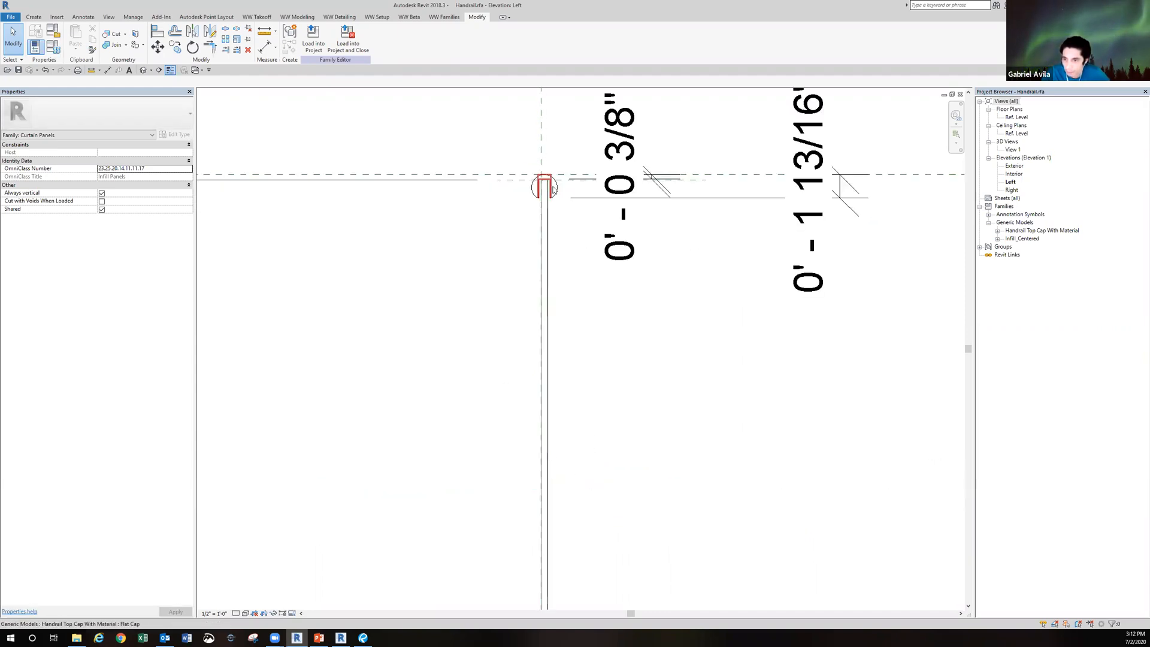
scroll(552, 188, up, 2)
middle_drag(557, 163, 541, 213)
scroll(540, 210, up, 1)
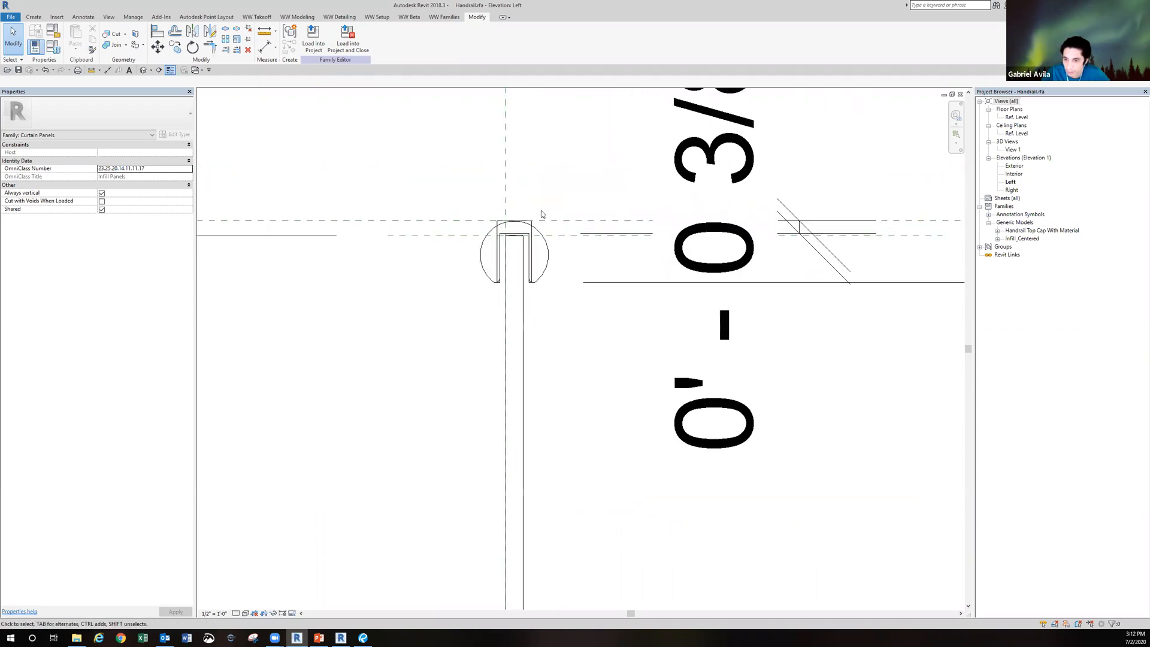
scroll(541, 205, up, 2)
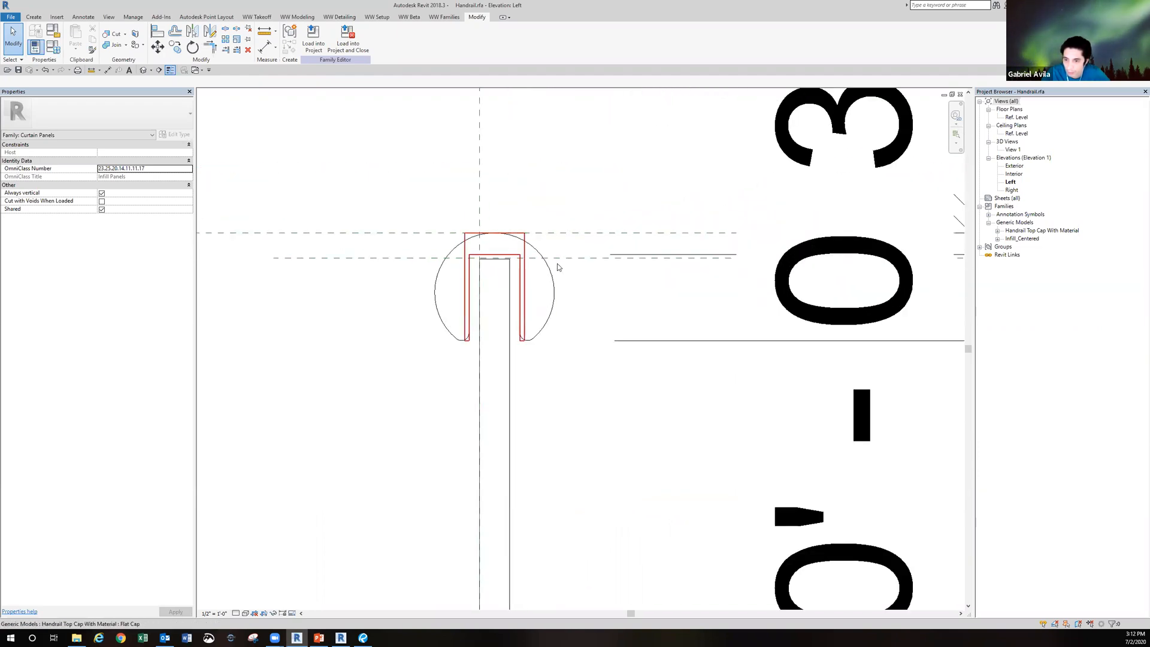
click(520, 257)
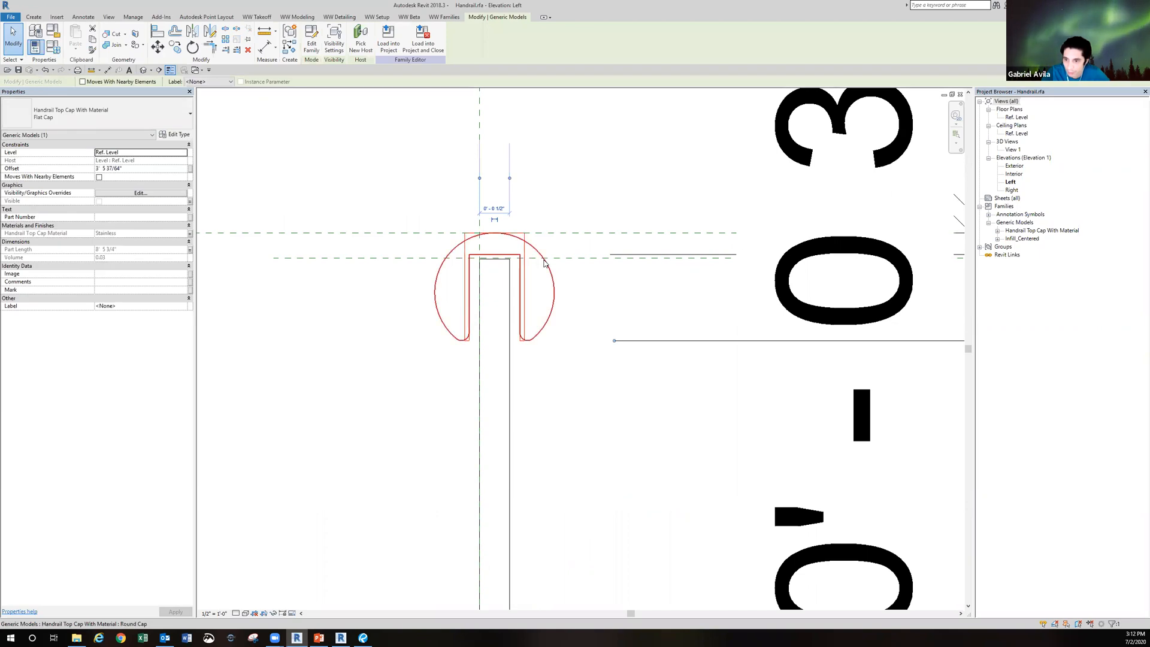
click(544, 262)
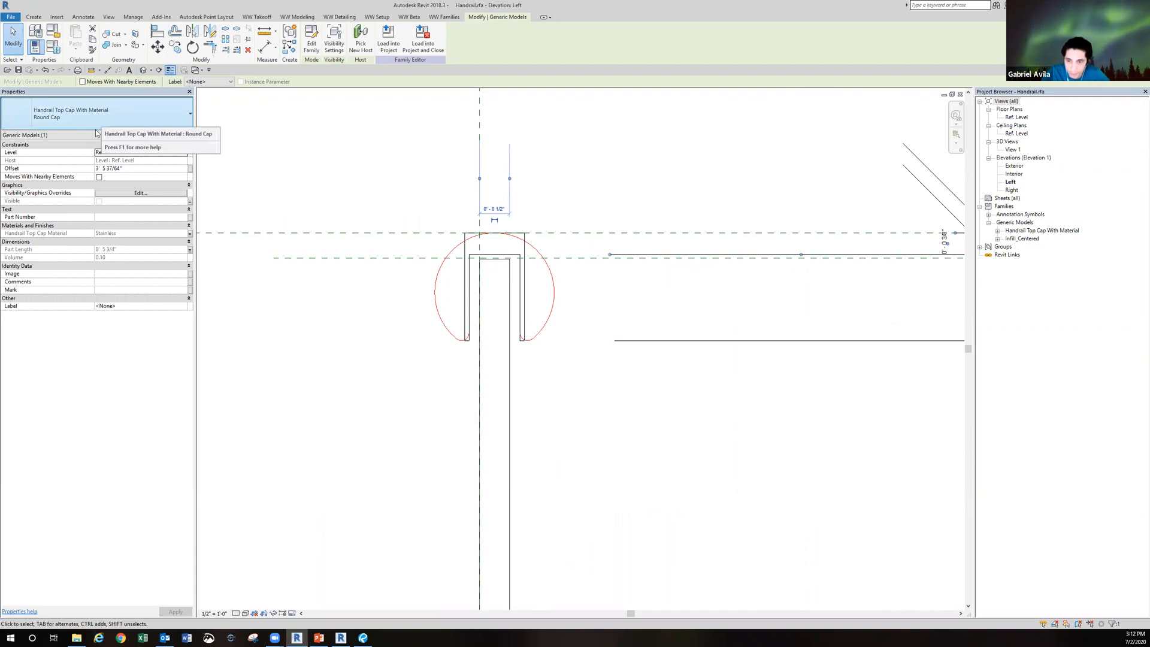
click(337, 353)
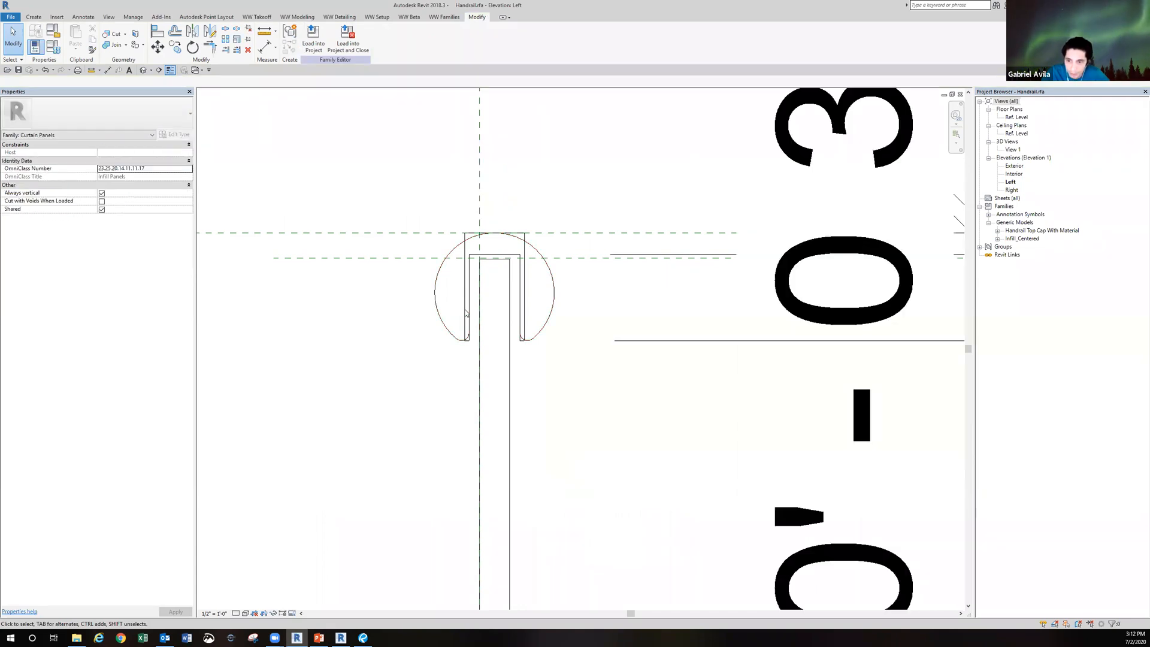
click(442, 275)
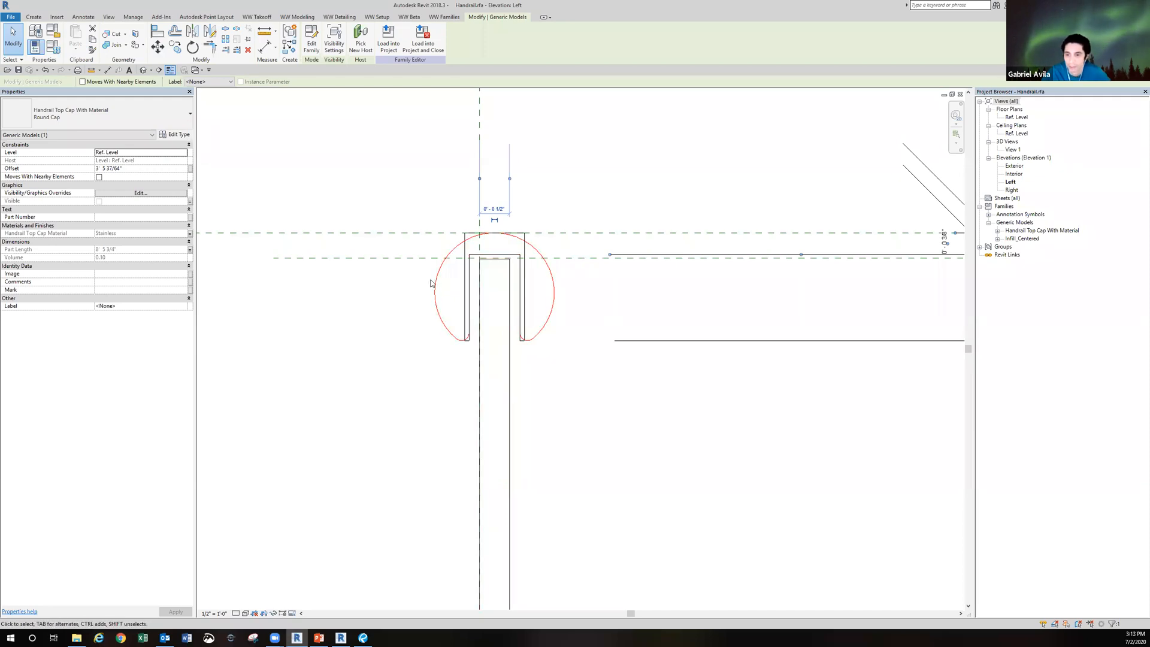
- Open the nested Handrail Top Cap With Material family for editing and go to its Left elevation
click(312, 43)
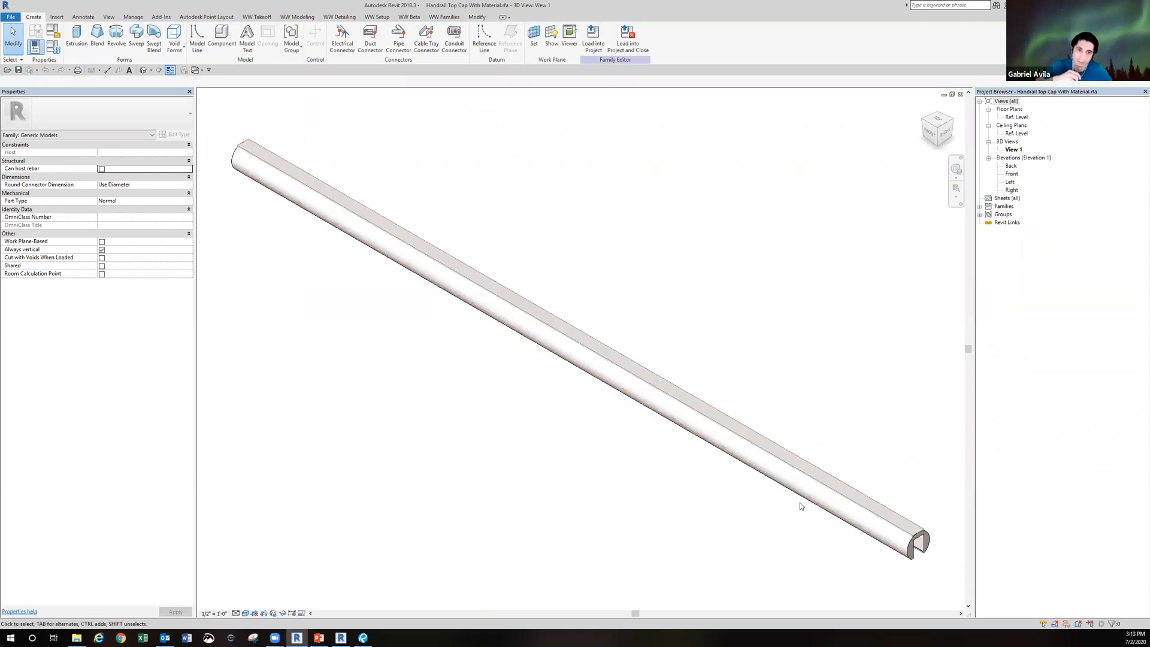
double_click(1010, 181)
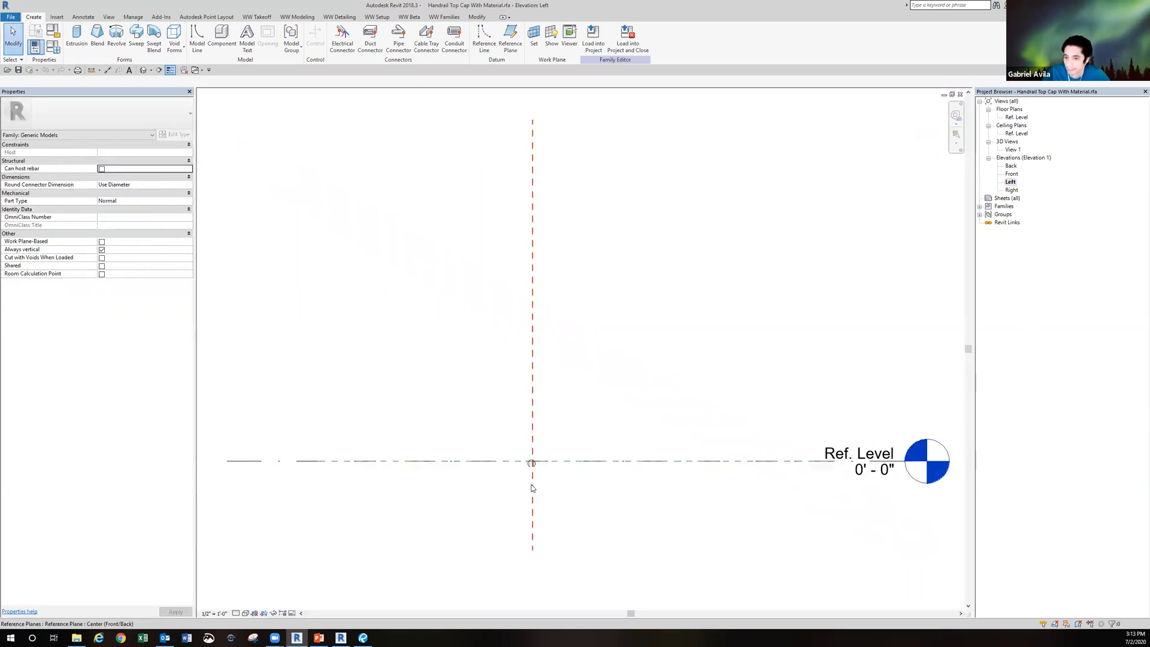
scroll(549, 409, up, 4)
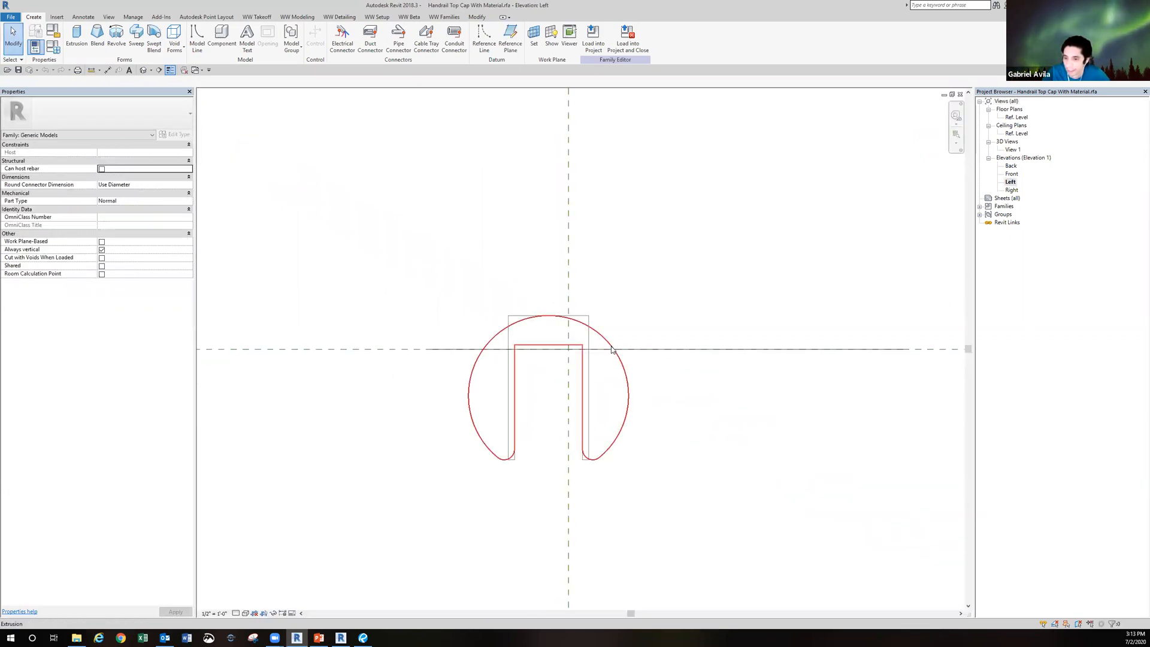
- Edit the round cap extrusion's sketch, set the outer arc's radius to 5", and finish the sketch
click(610, 347)
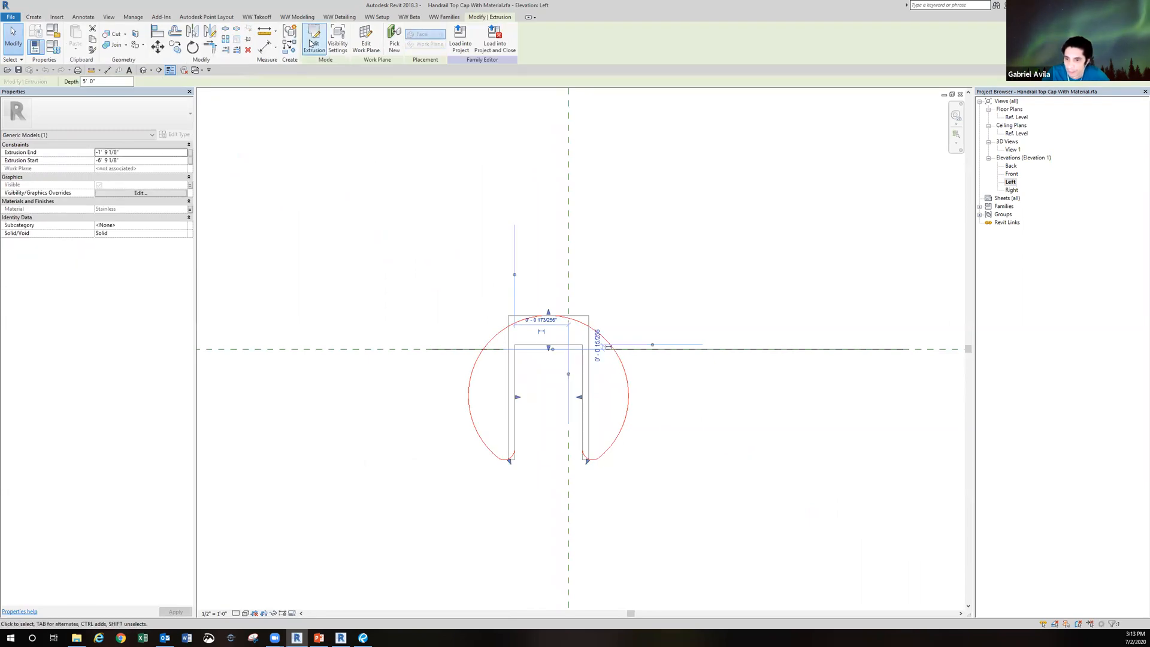
click(313, 41)
click(599, 333)
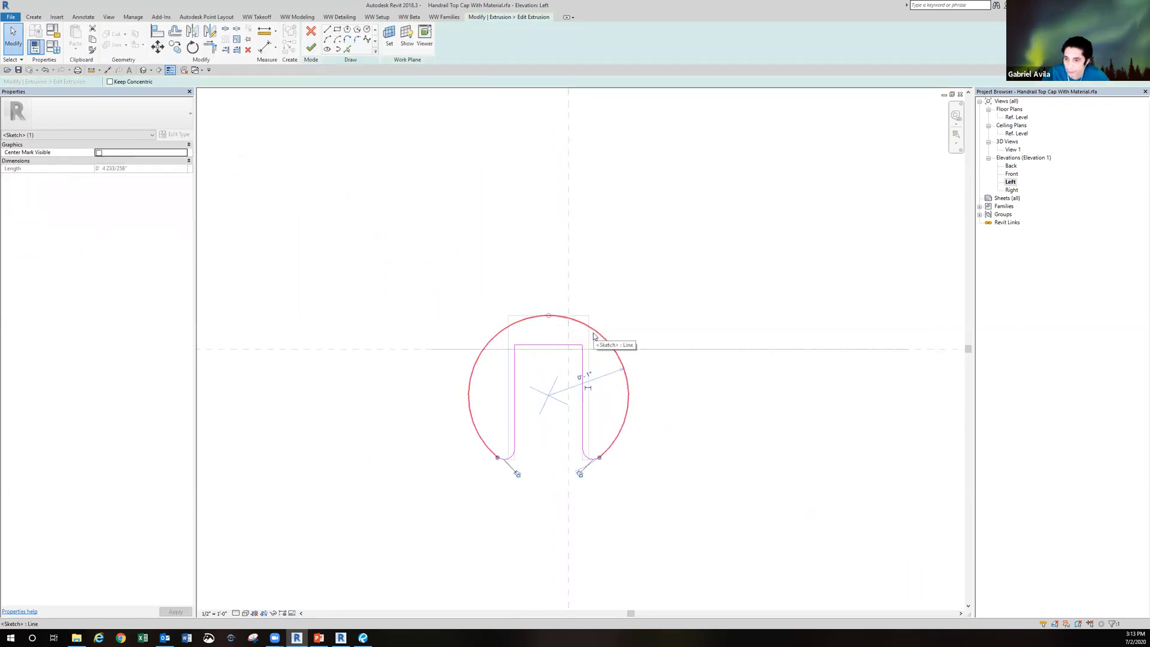
click(588, 375)
text(5)
key(Return)
scroll(539, 288, down, 3)
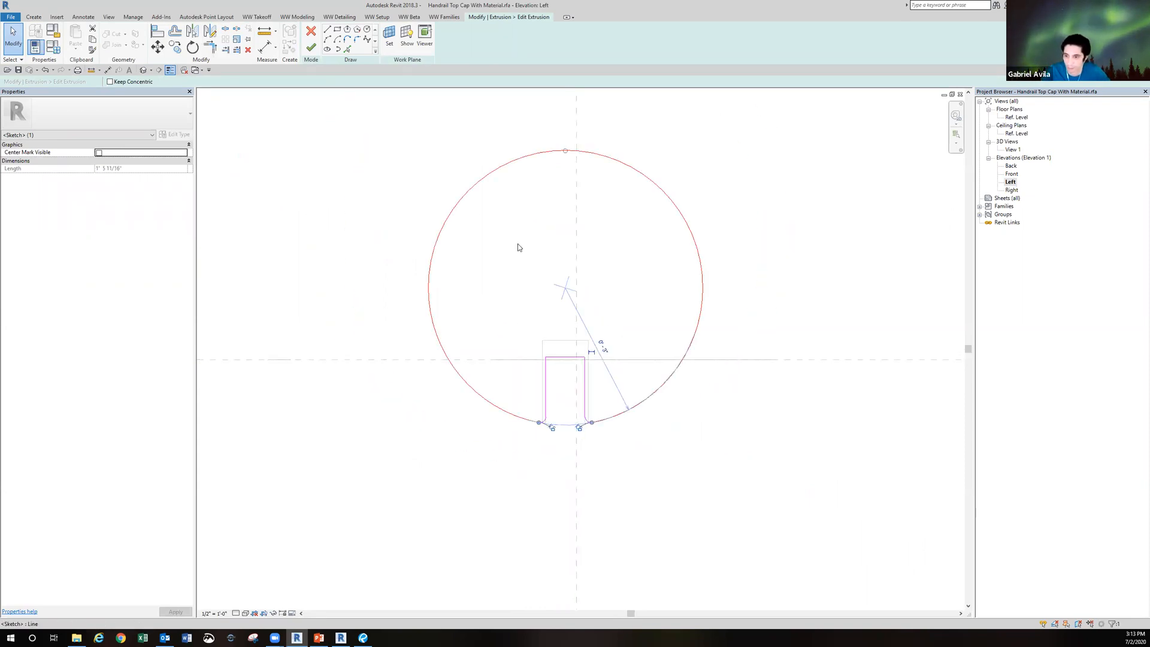
click(310, 47)
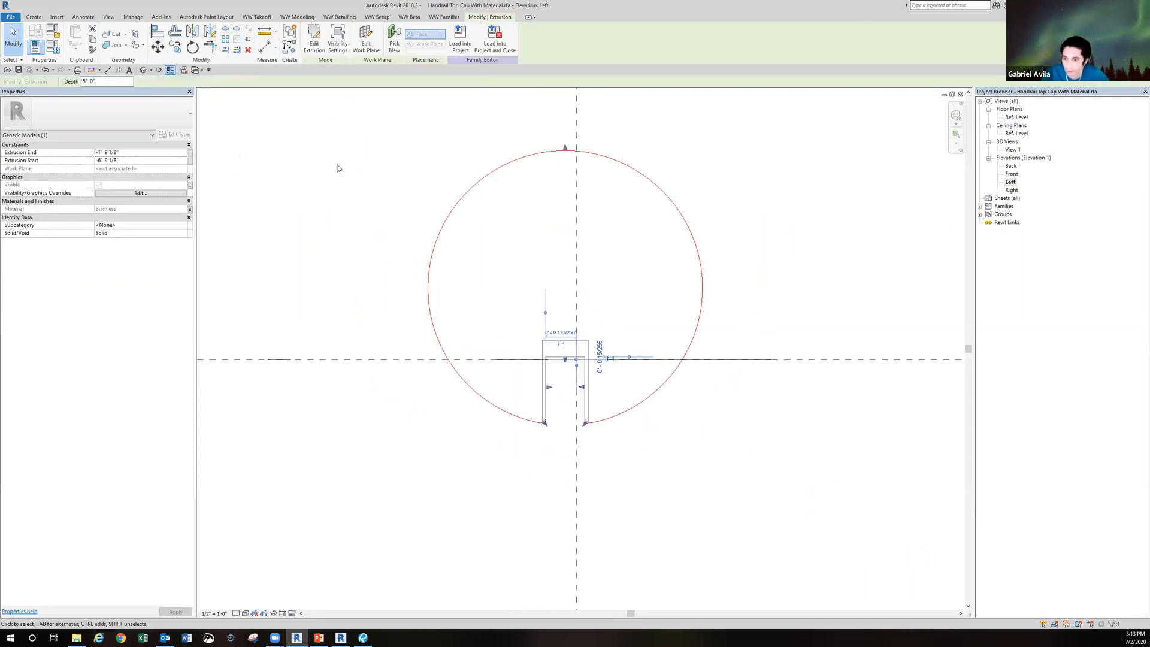
click(337, 168)
middle_drag(337, 173, 343, 207)
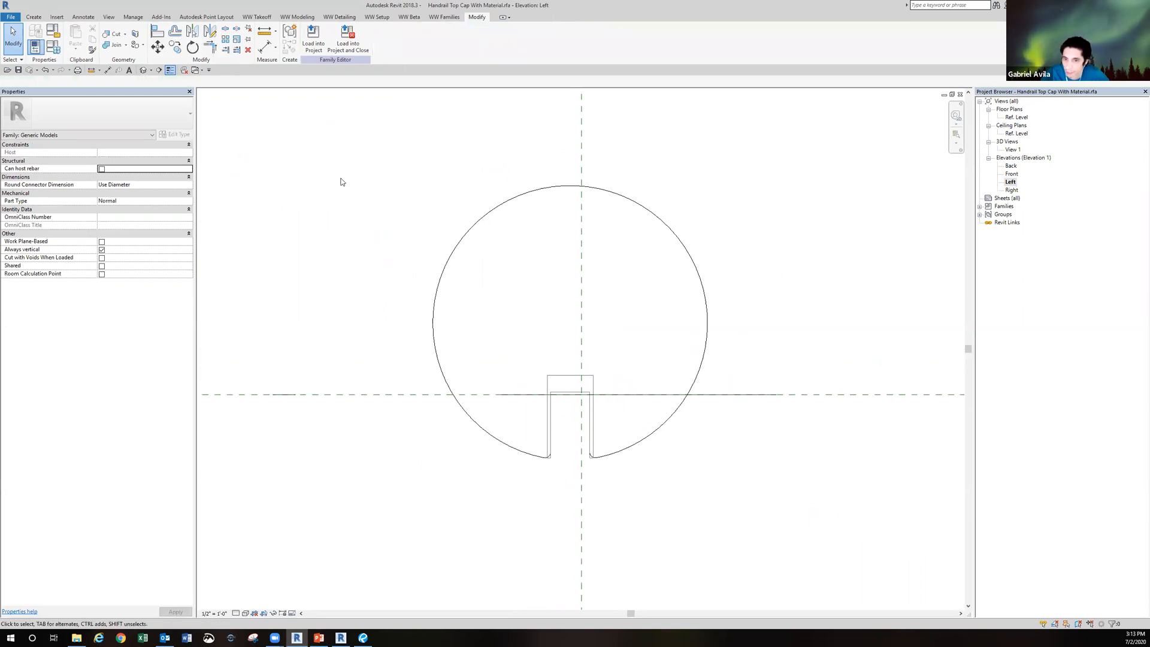
- Load the edited top cap family into Handrail.rfa only, overwriting the existing version
click(312, 39)
click(517, 277)
click(517, 270)
click(517, 276)
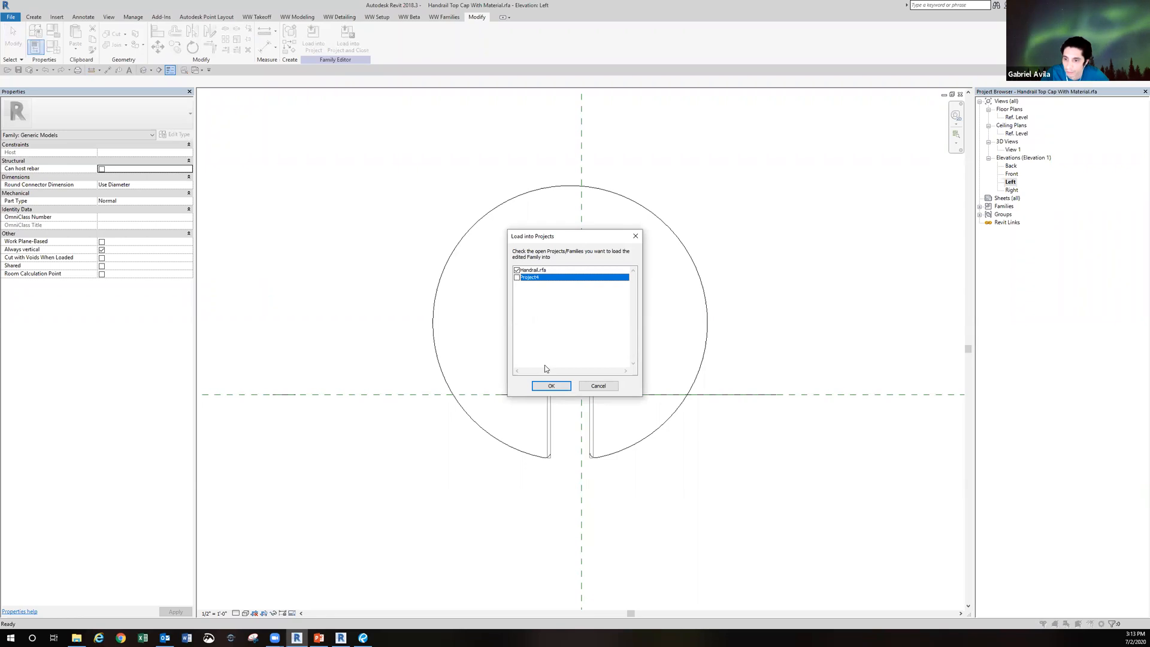
click(551, 385)
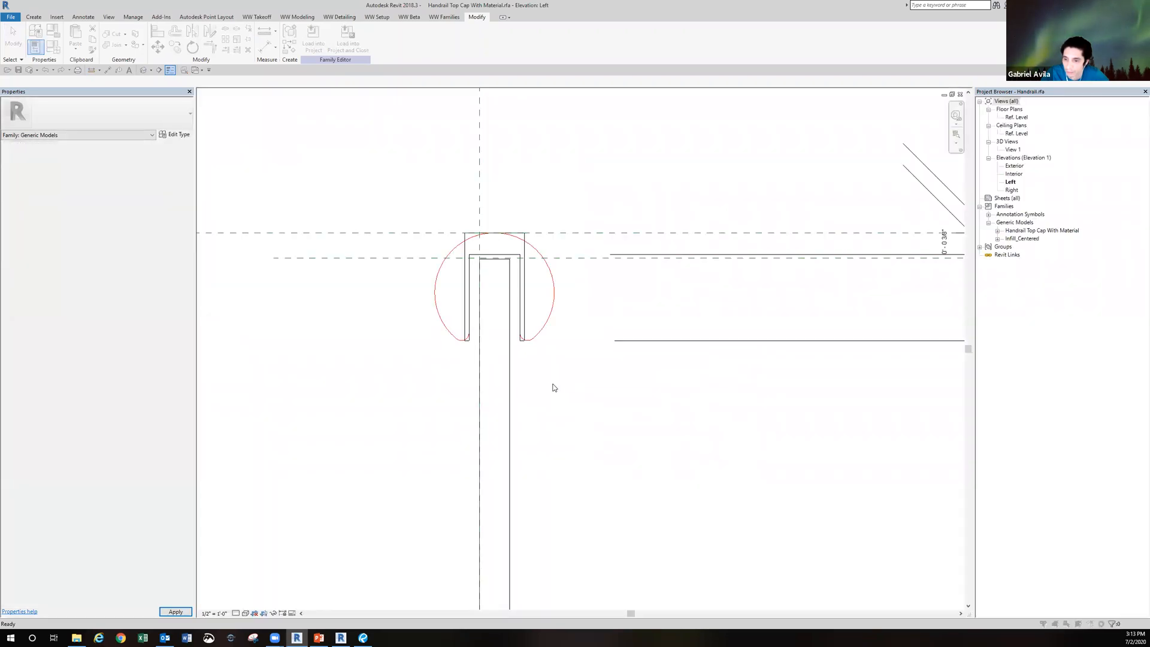
click(564, 323)
- Load the Handrail family into Project4, overwriting the existing version and its parameter values, and review the round cap in 3D
scroll(550, 388, down, 5)
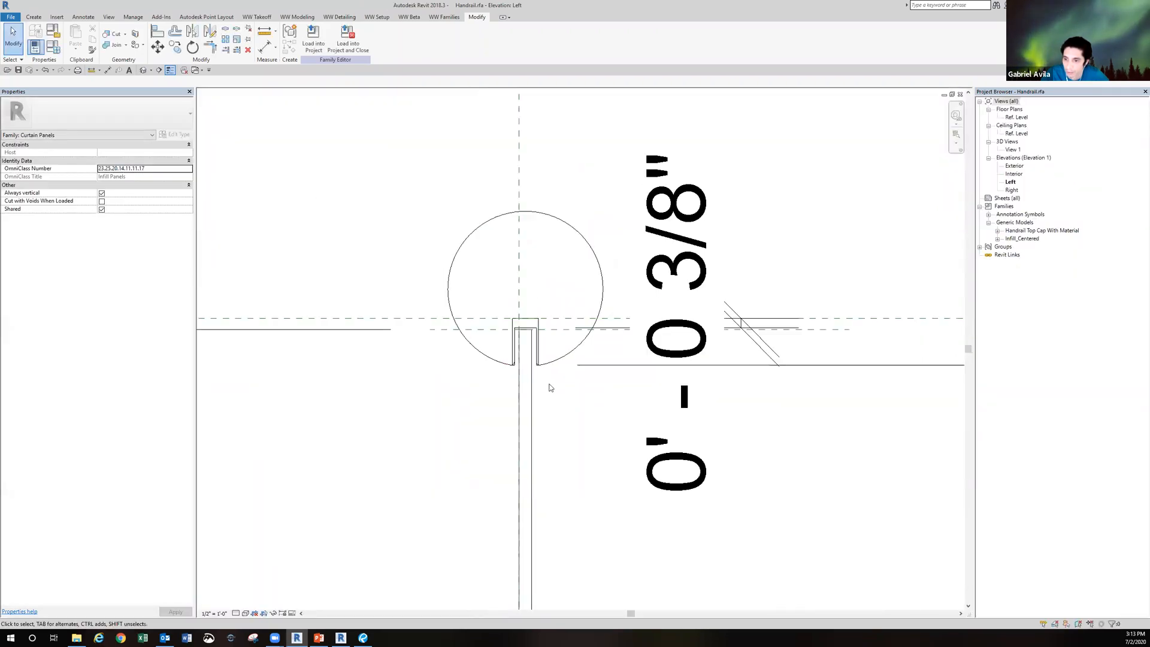
scroll(491, 326, down, 2)
middle_drag(455, 378, 494, 364)
scroll(489, 339, up, 1)
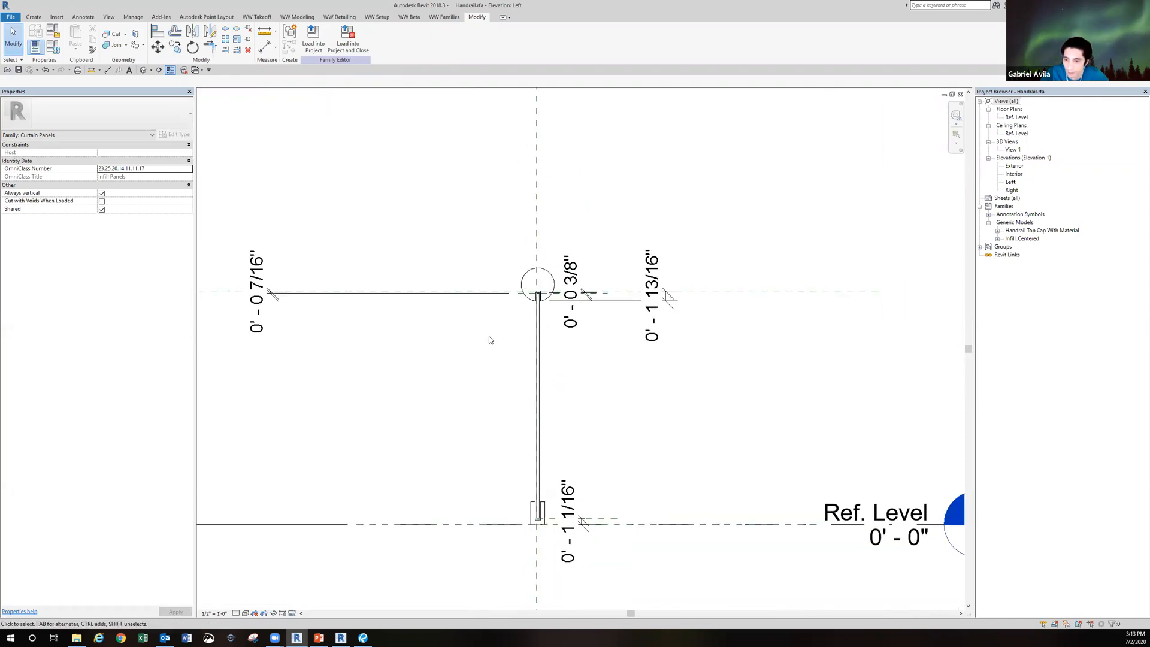
click(311, 45)
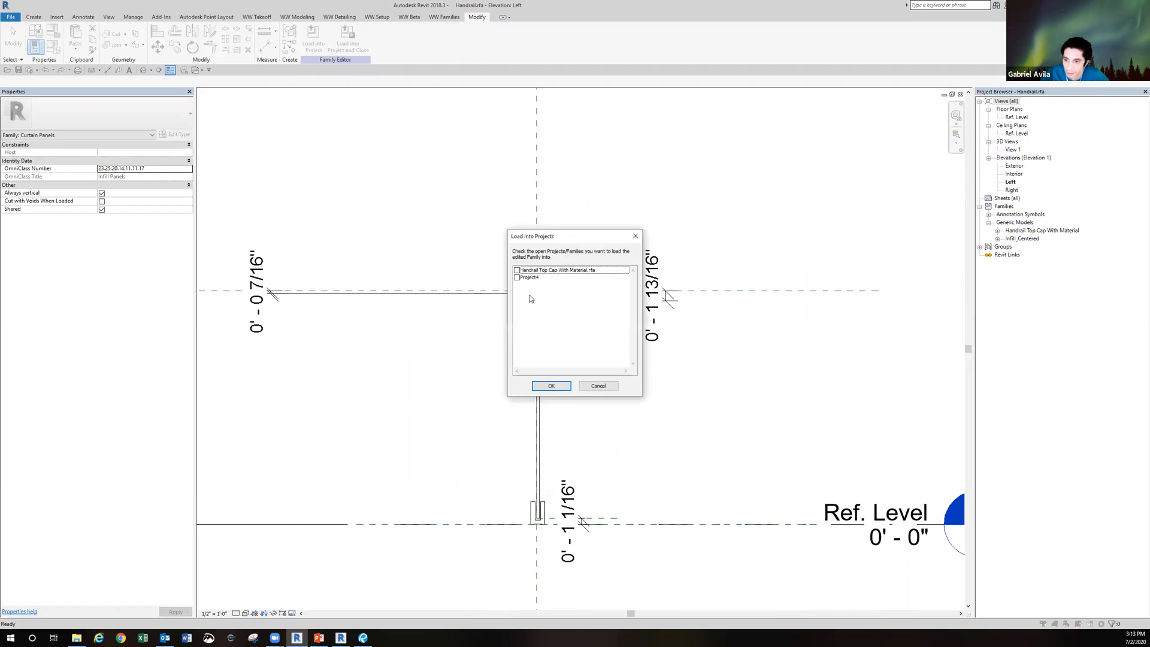
click(524, 278)
click(551, 386)
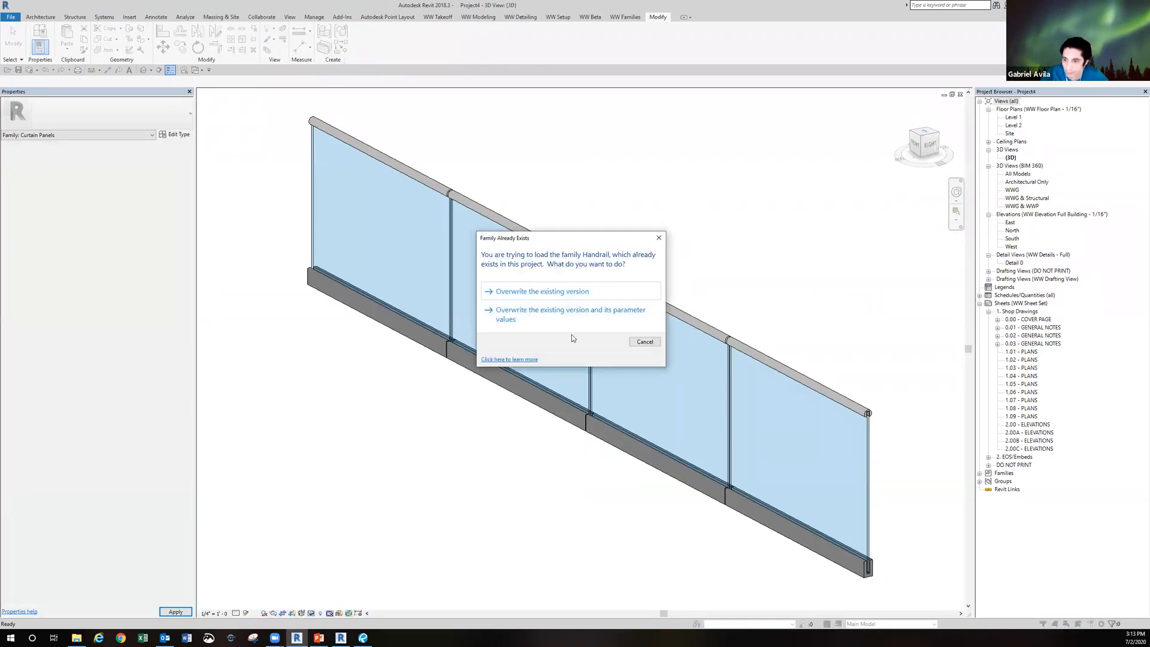
click(557, 311)
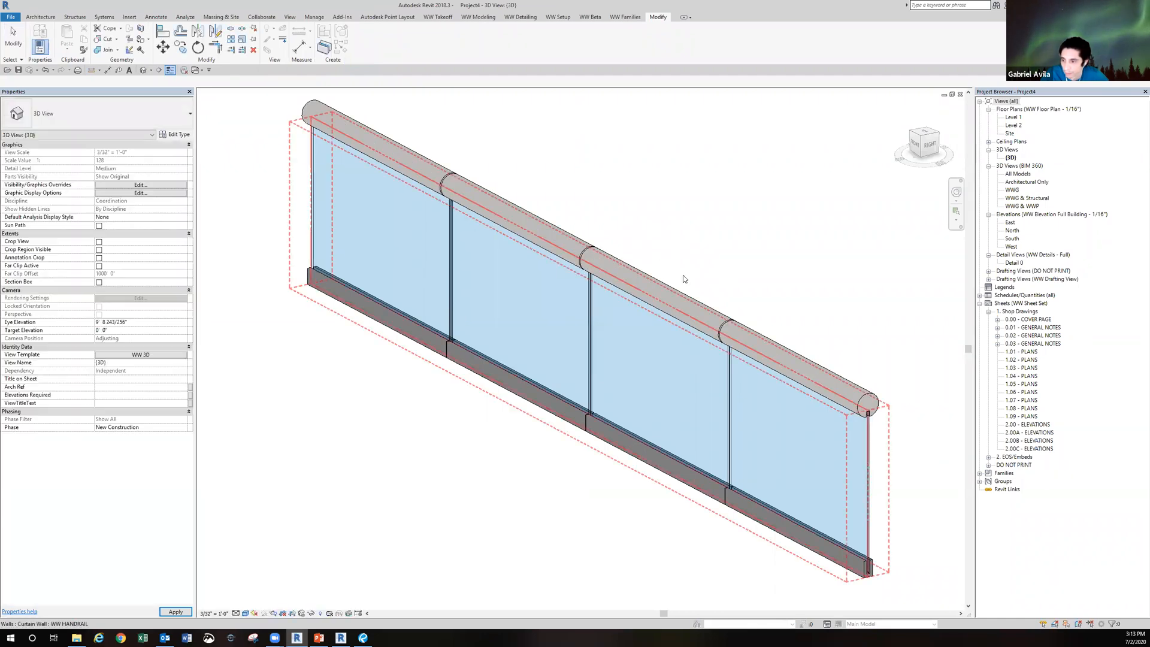
middle_drag(687, 224, 703, 204)
scroll(706, 273, up, 2)
mouse_move(706, 273)
middle_down()
mouse_move(698, 255)
mouse_move(689, 274)
middle_up()
scroll(697, 255, down, 3)
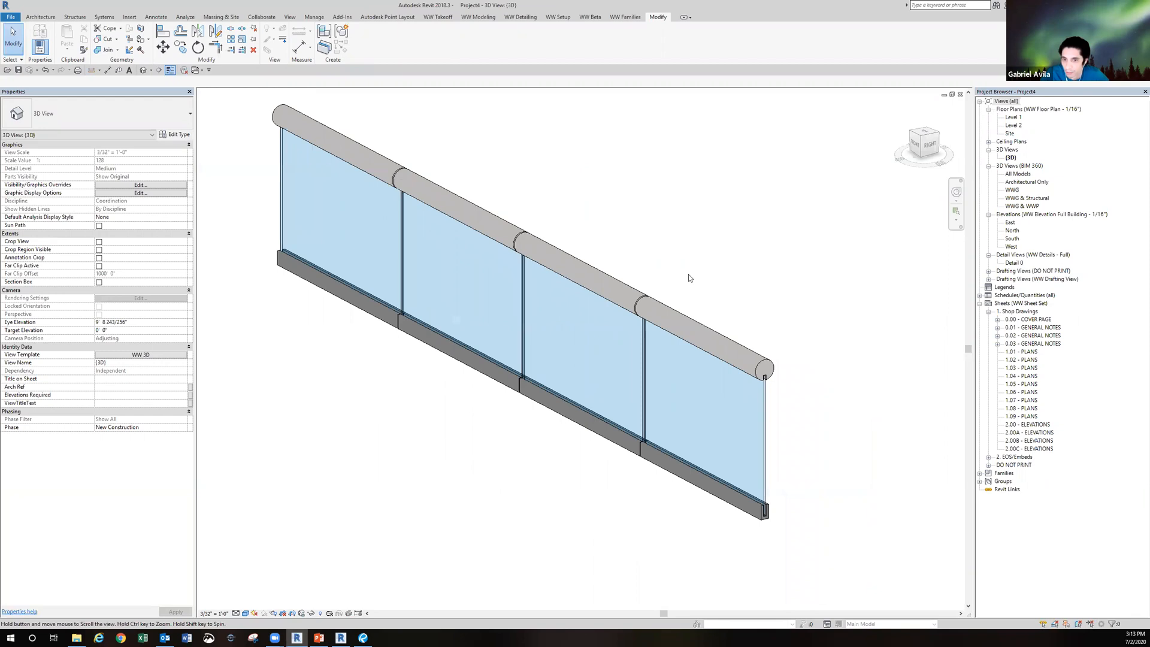
- Return to the Handrail family's Left elevation and inspect the Flat Cap component nested within the Round Cap
click(196, 70)
click(217, 93)
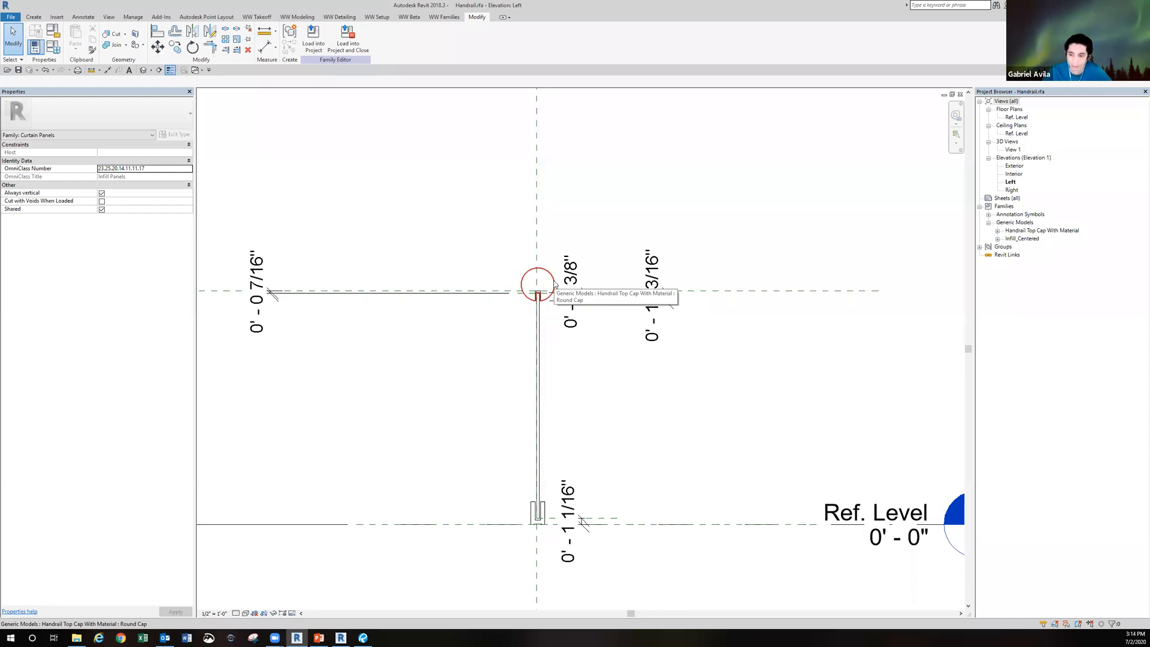
scroll(553, 284, up, 5)
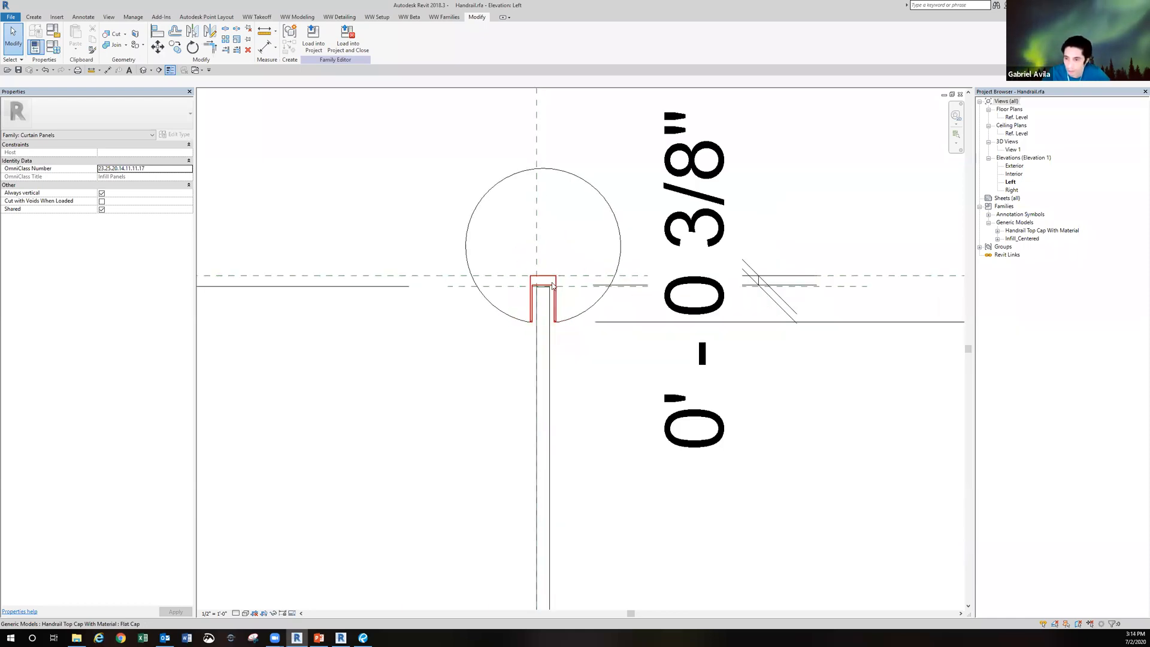
click(552, 285)
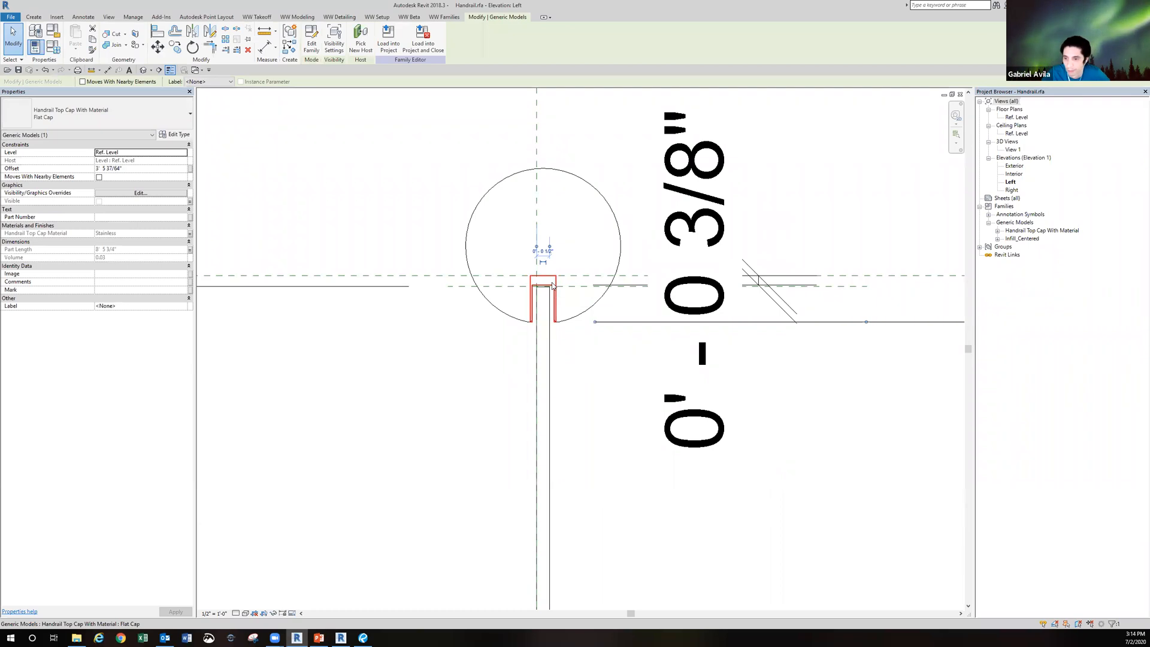
scroll(551, 283, down, 3)
click(458, 314)
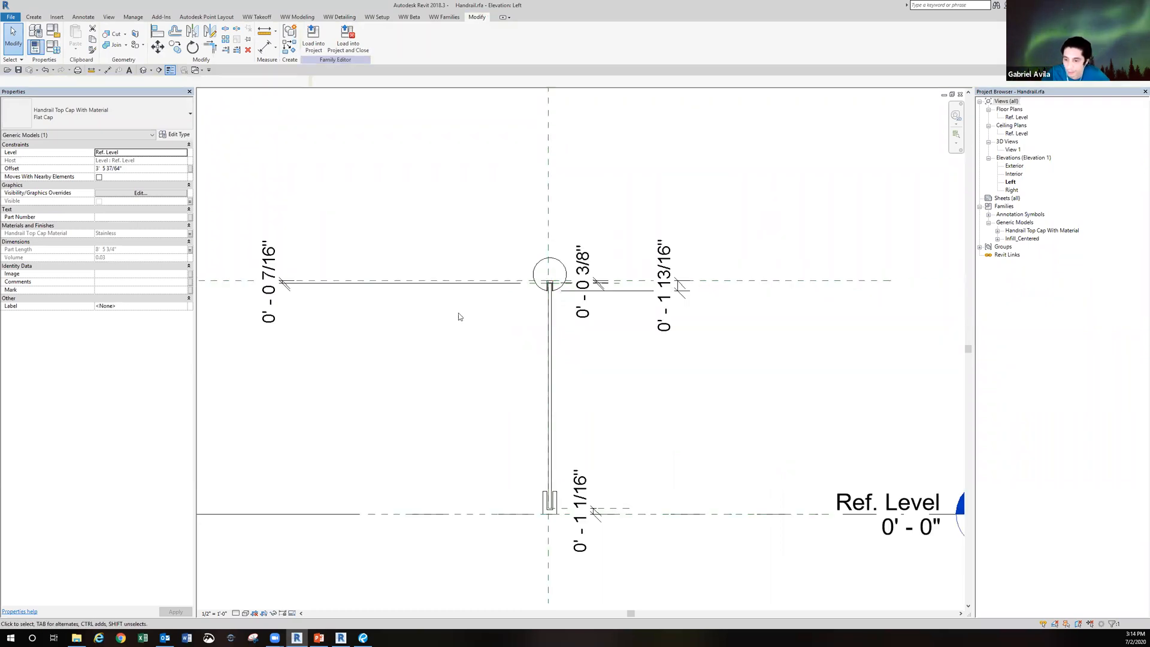
scroll(433, 402, down, 2)
middle_drag(434, 406, 439, 400)
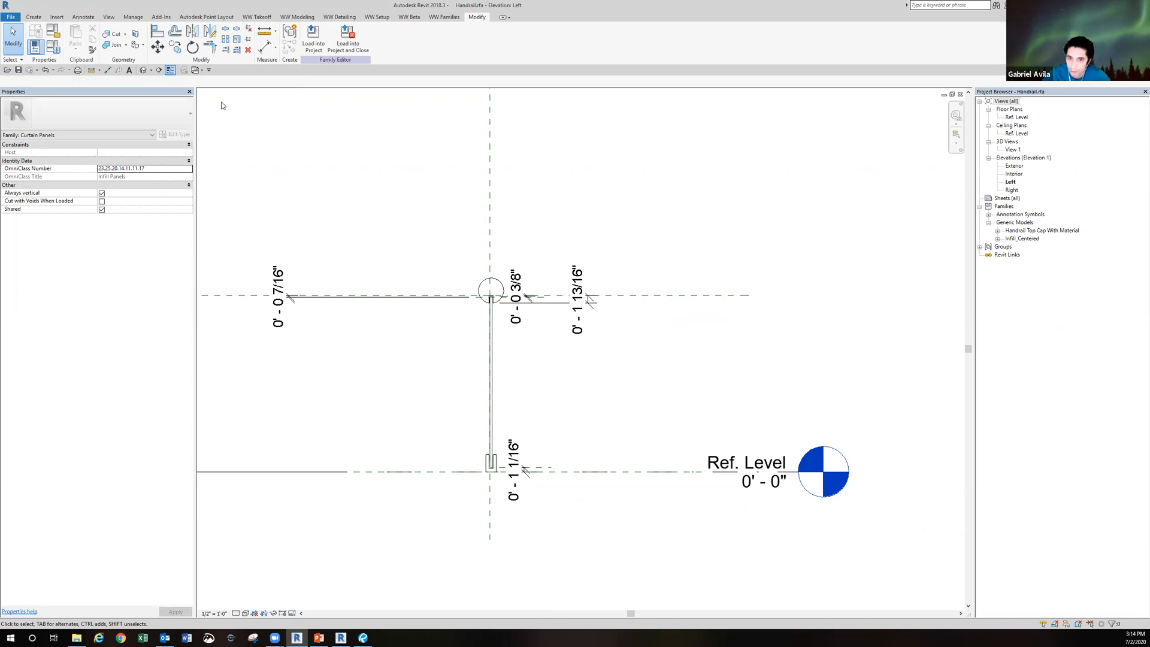
- Switch to Project4's 3D view and examine the base shoe joint between two adjacent handrail panels
click(202, 70)
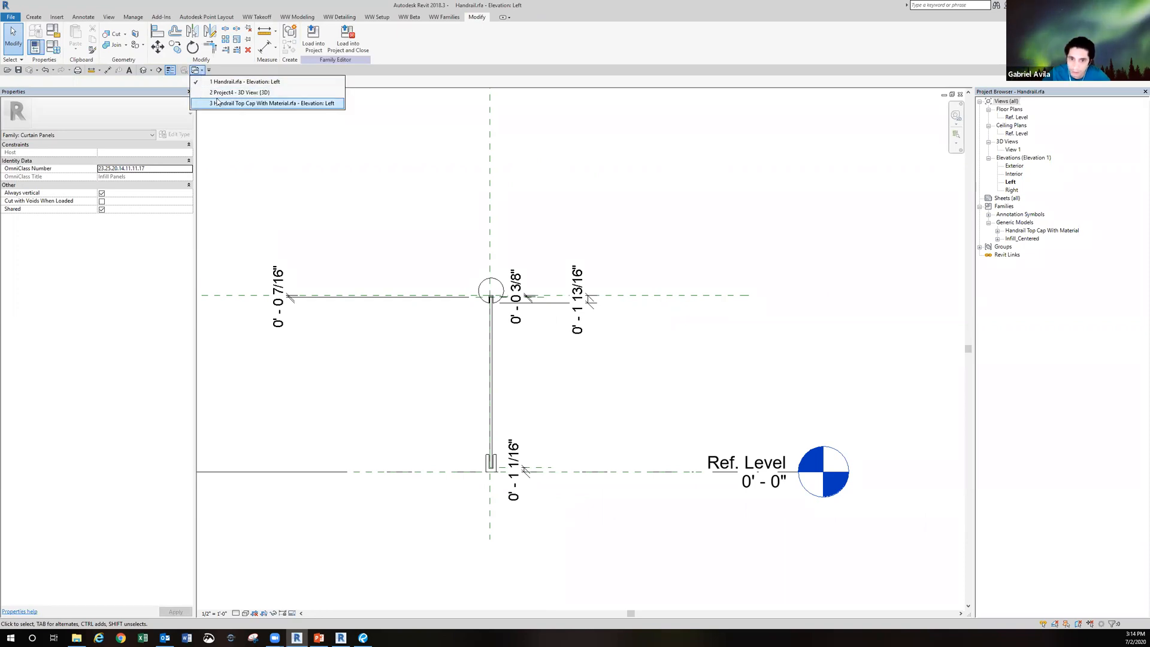
click(240, 92)
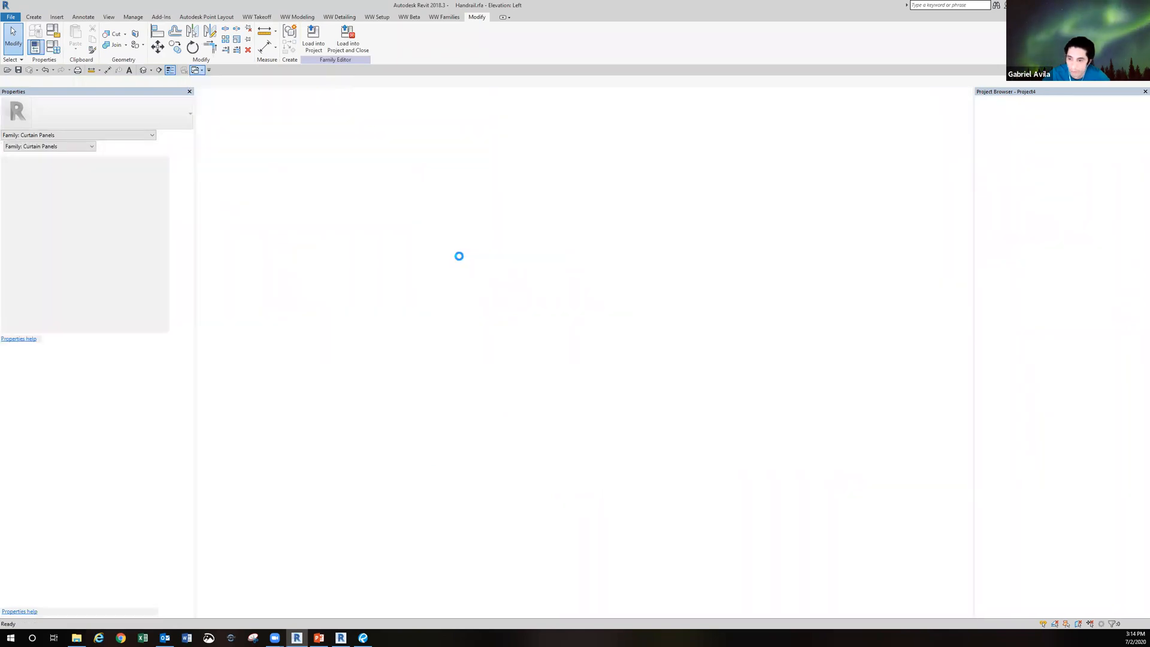
scroll(523, 376, up, 5)
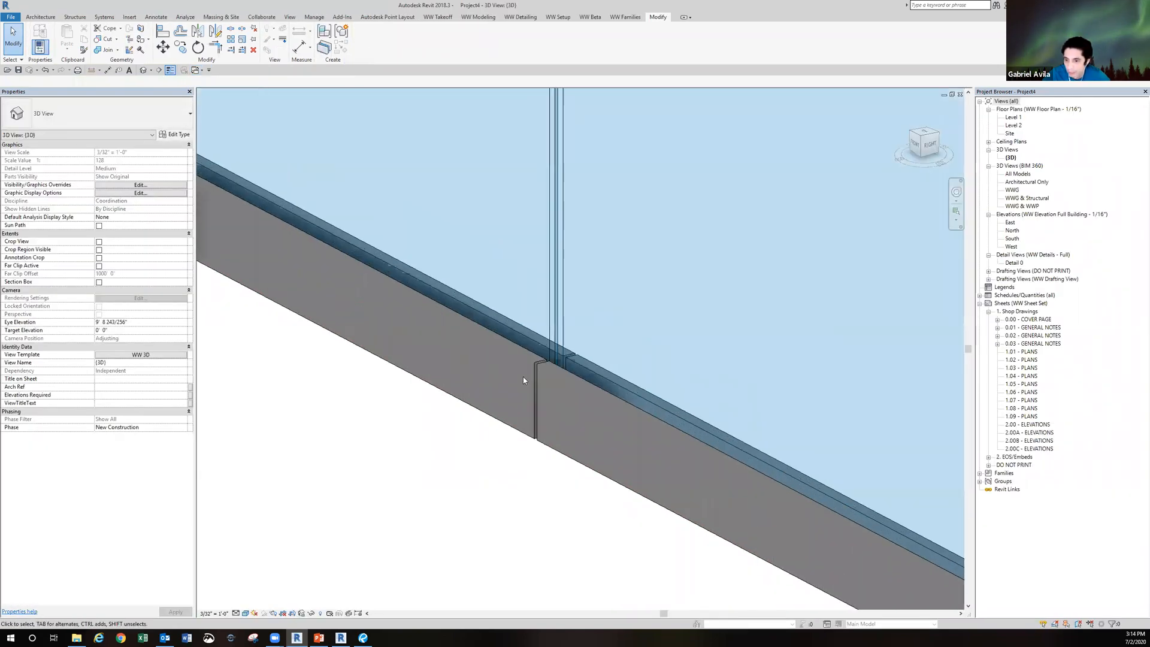
scroll(523, 376, up, 3)
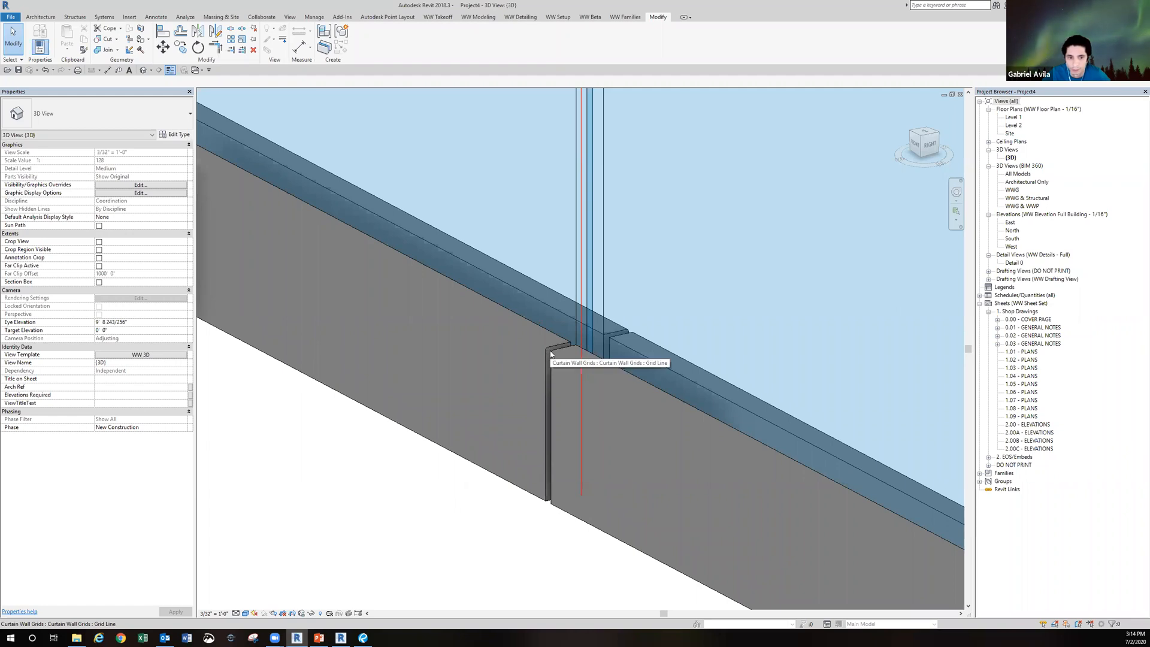
scroll(551, 354, down, 6)
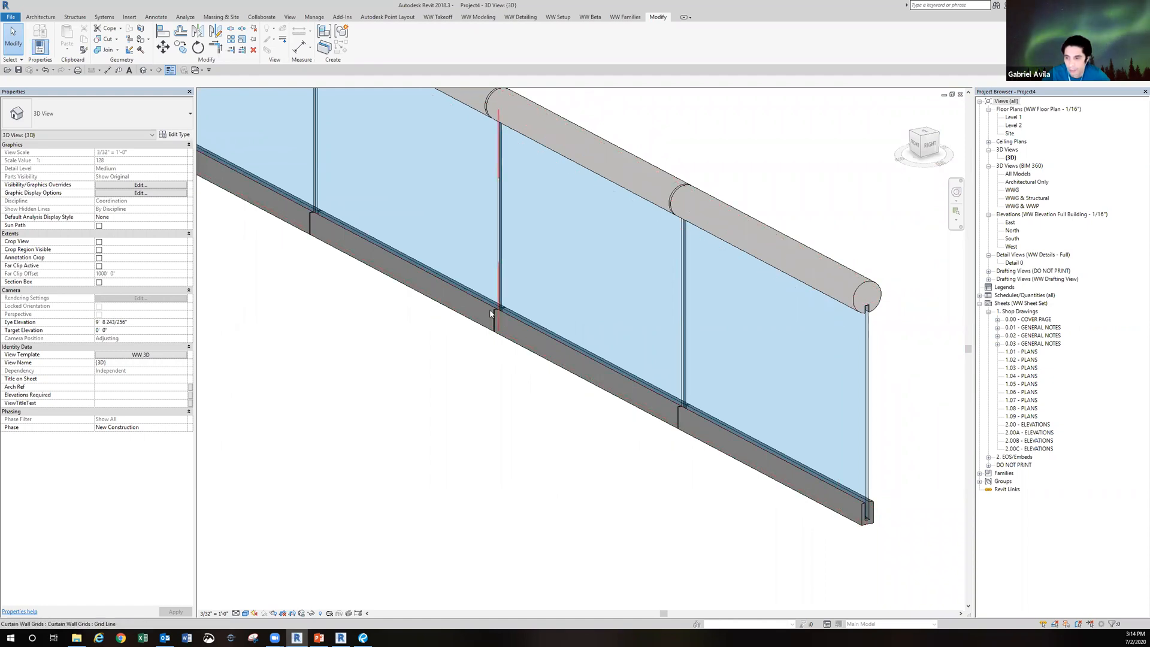
- Switch to the Handrail family and open its Ref. Level floor plan
click(201, 70)
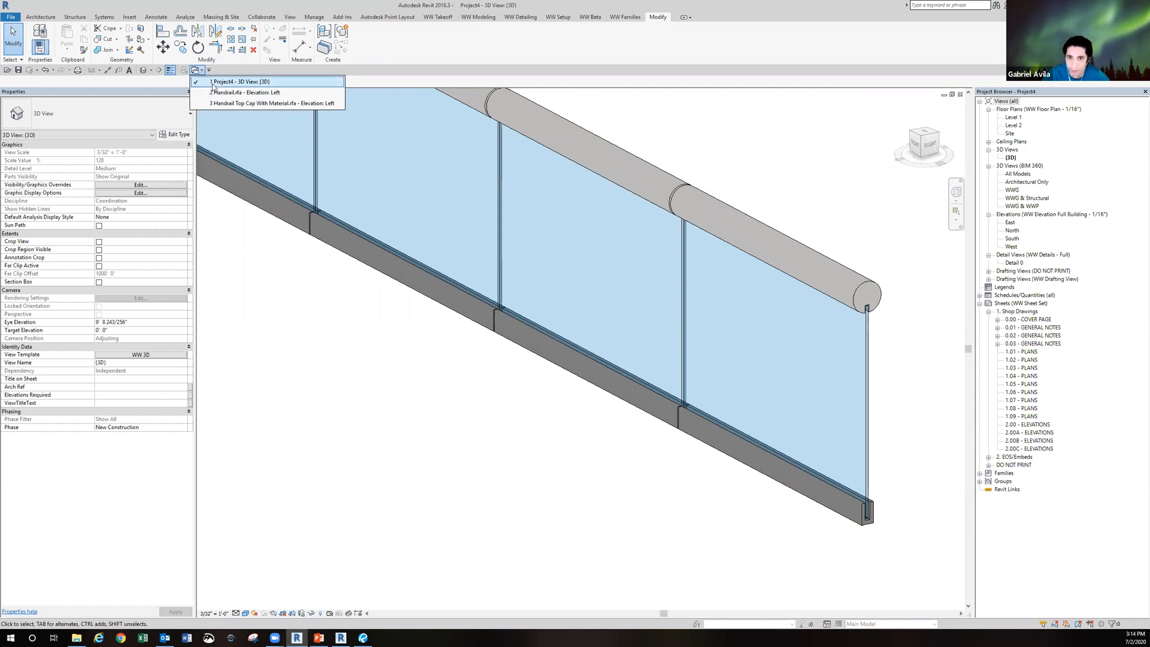
click(220, 93)
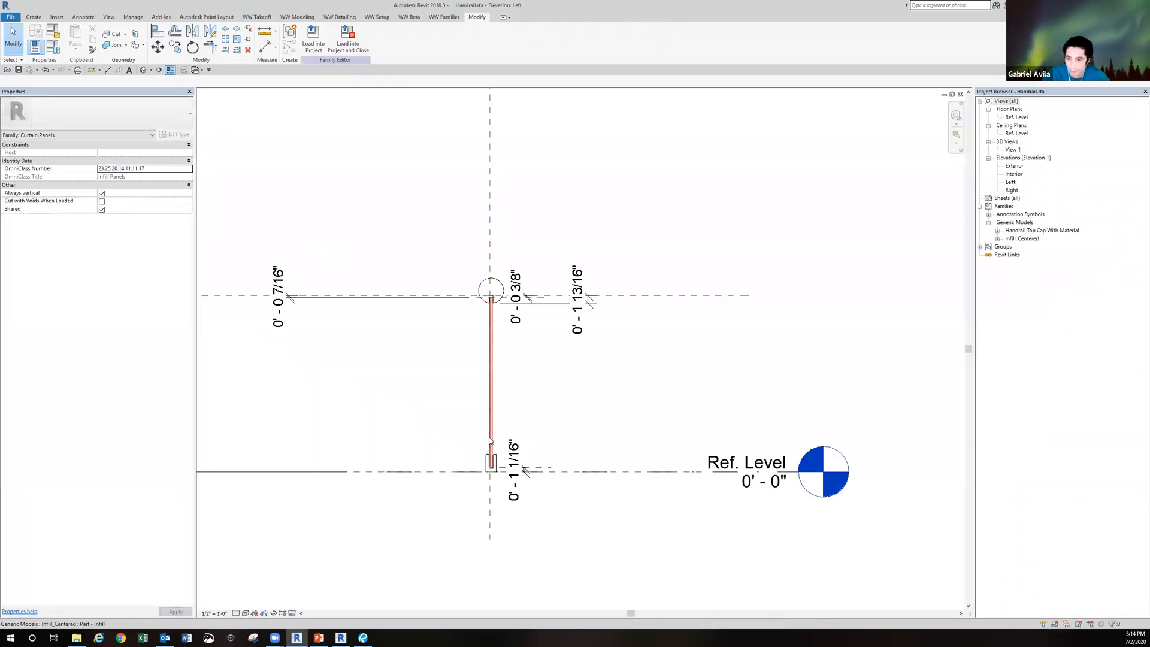
double_click(1018, 117)
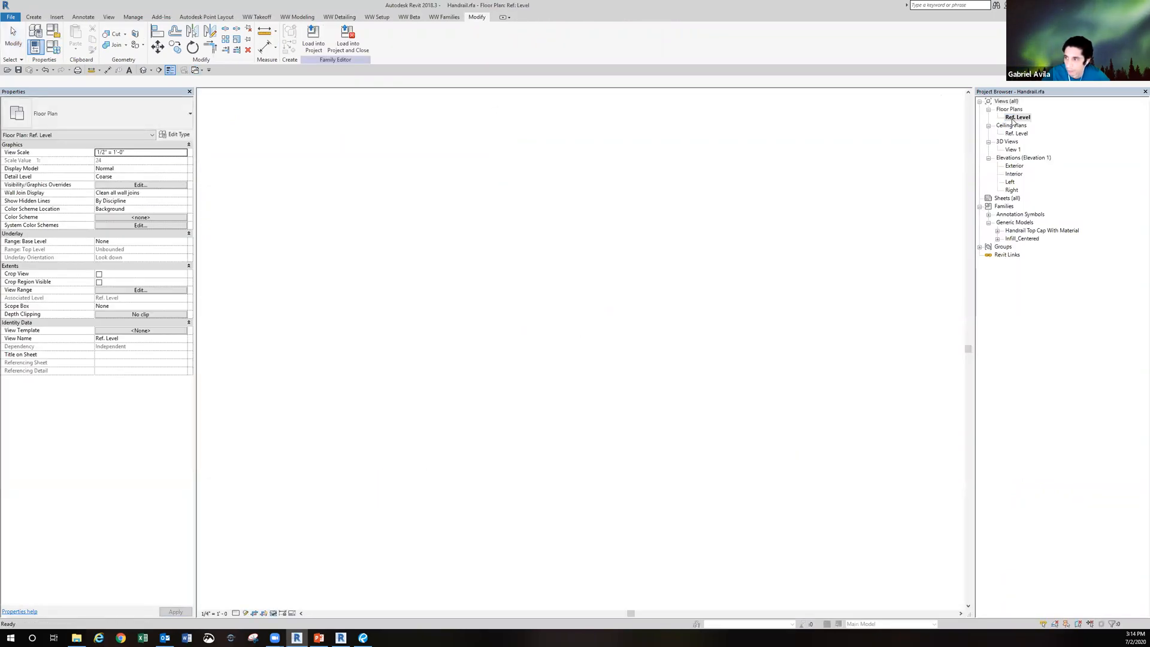
scroll(271, 319, up, 1)
scroll(270, 319, down, 1)
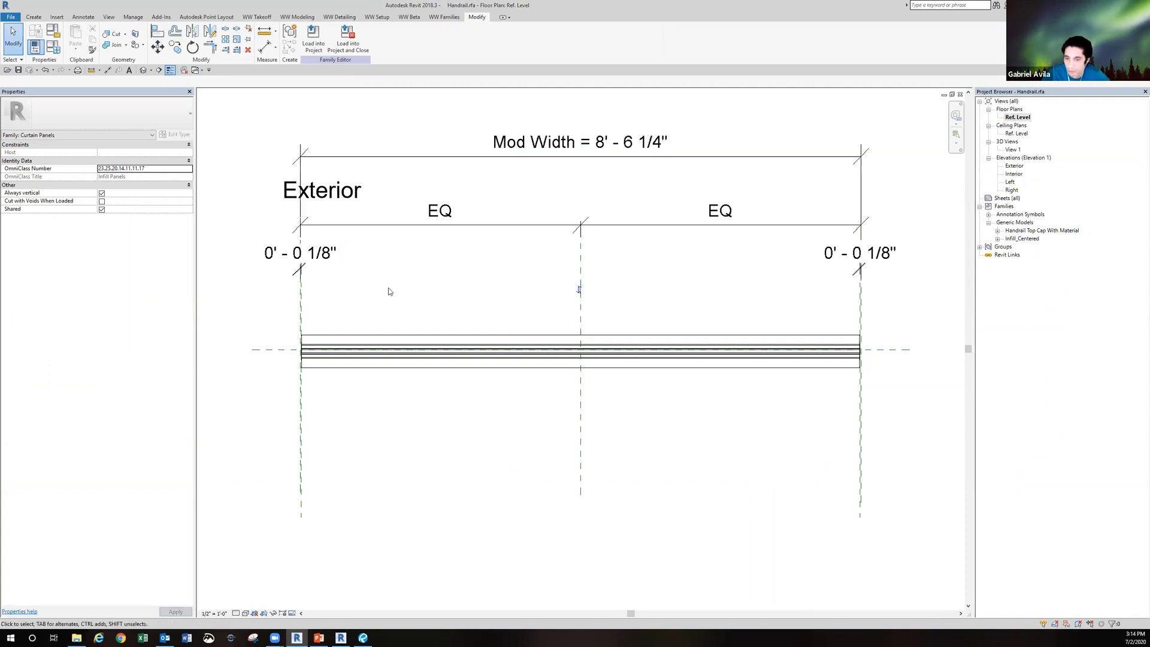
- Examine the Left reference plane and the offset reference plane beside it at the end of the base shoe and glass
scroll(388, 288, up, 2)
scroll(204, 307, up, 3)
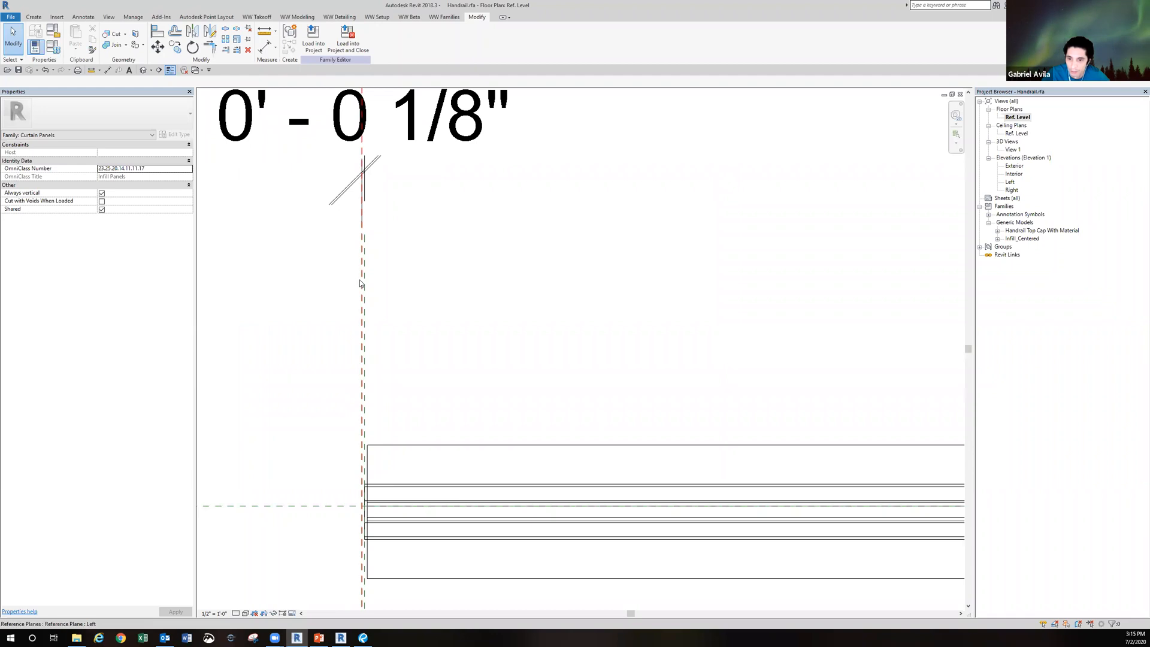
click(361, 280)
scroll(335, 359, up, 1)
scroll(345, 402, up, 1)
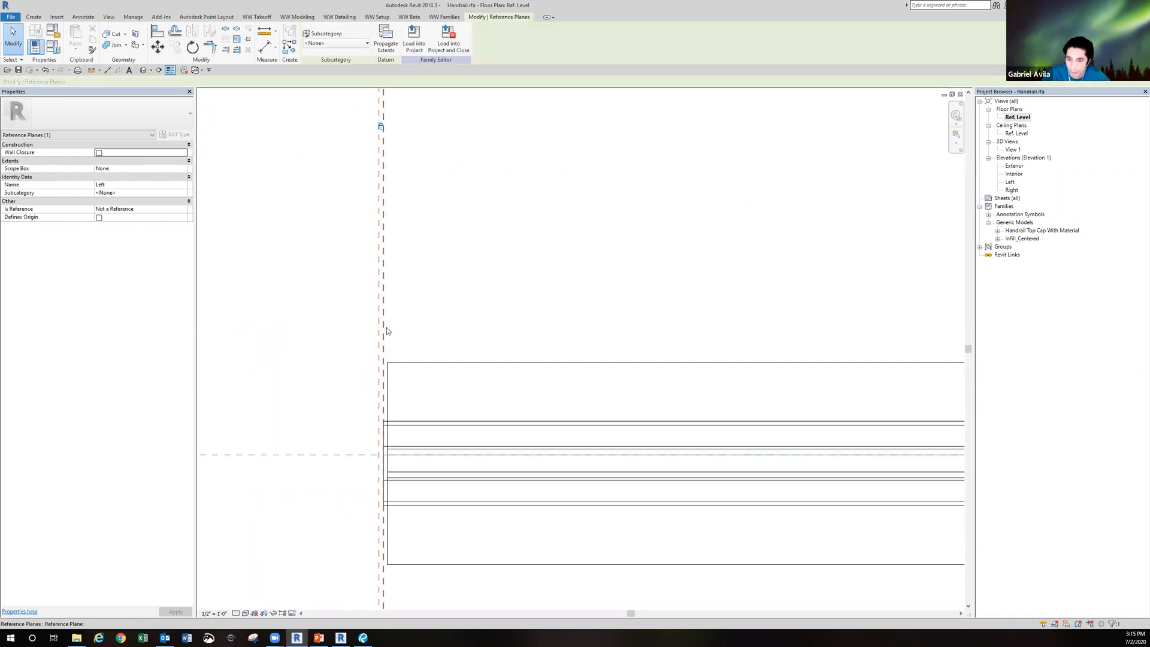
scroll(387, 423, up, 2)
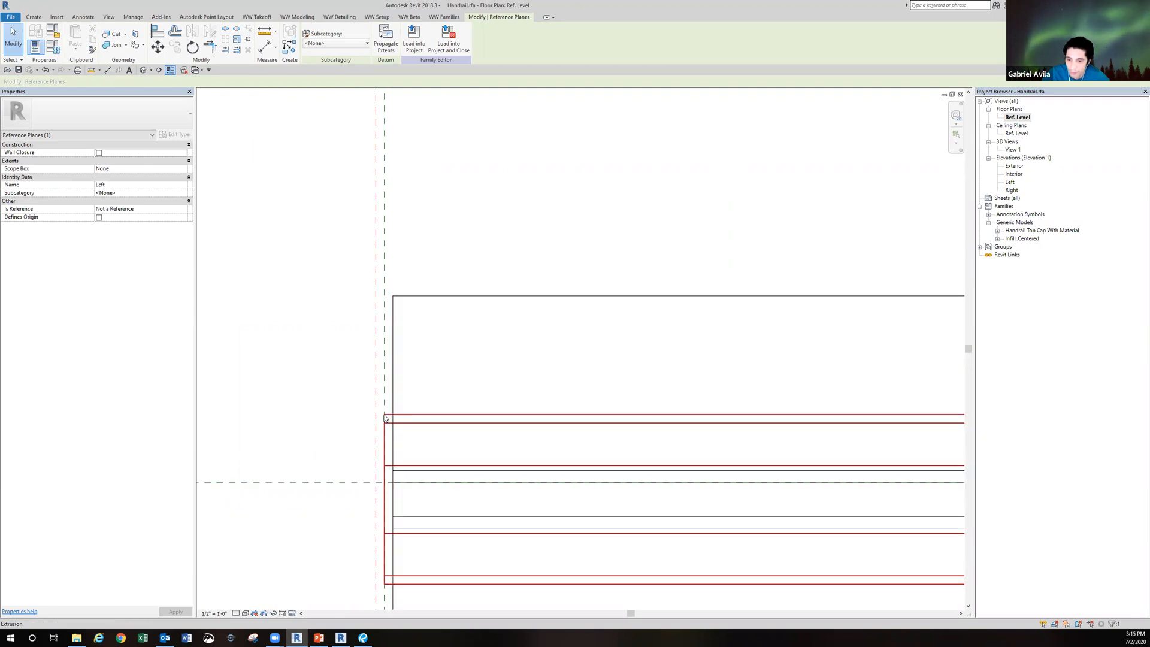
scroll(386, 383, down, 2)
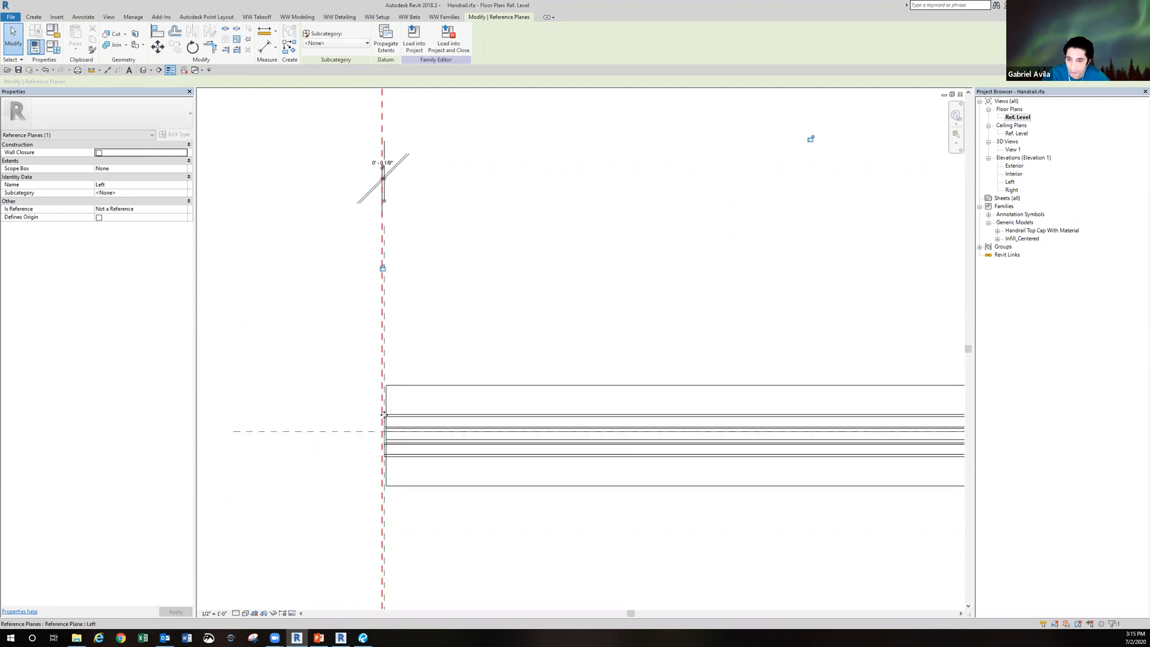
click(386, 358)
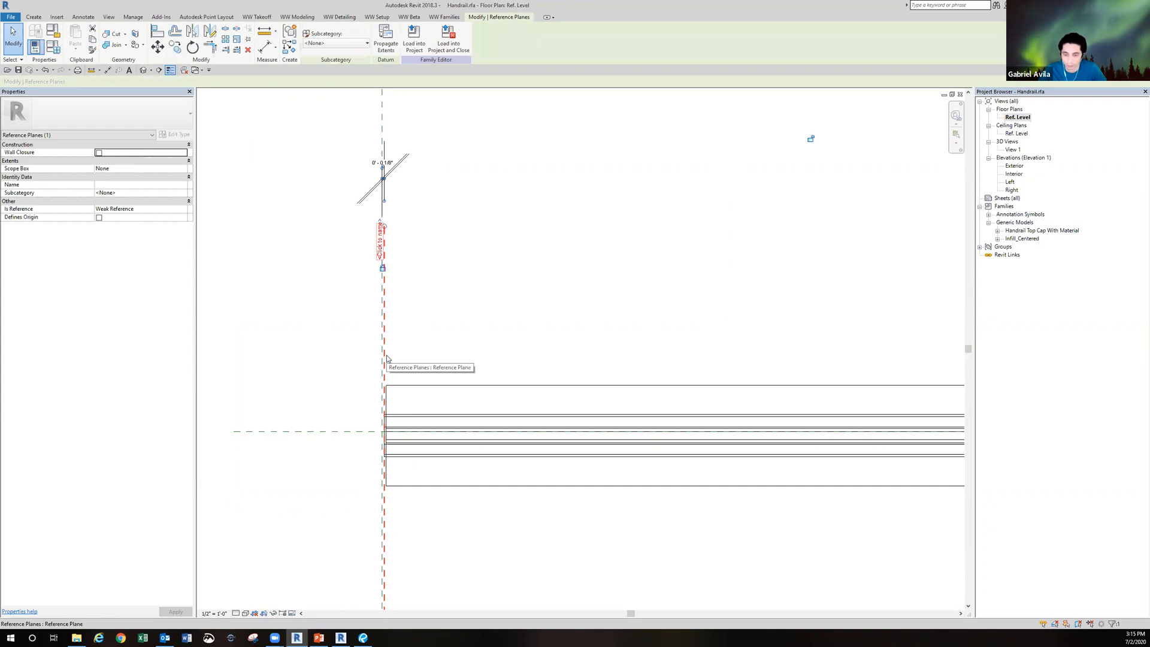
- Extend the left end of the base shoe extrusion to the Left reference plane and lock it there
key(Escape)
click(385, 419)
scroll(385, 417, up, 3)
middle_drag(384, 417, 430, 224)
drag(401, 386, 395, 386)
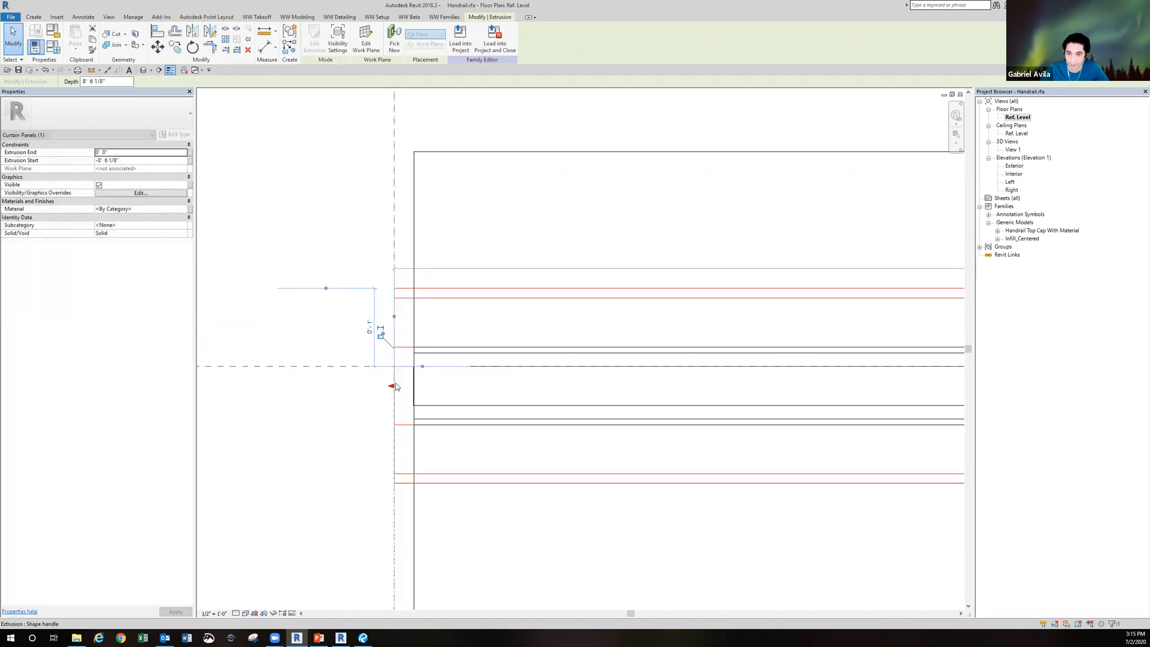
scroll(383, 340, down, 5)
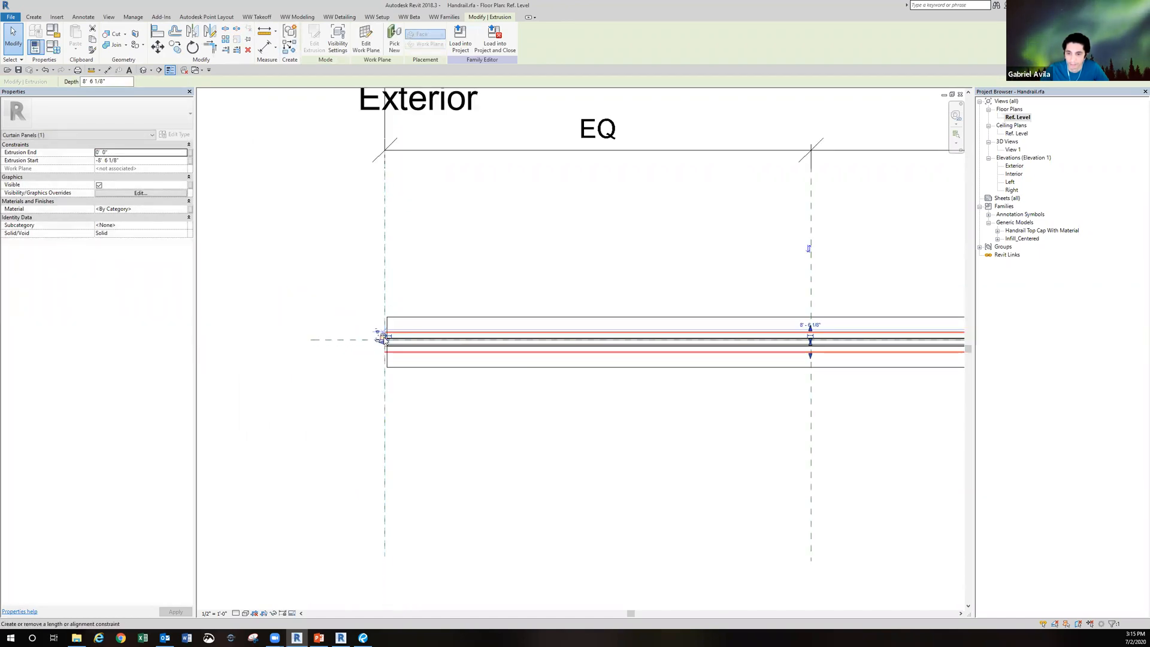
key(Escape)
- Extend the right end of the base shoe extrusion to the Right reference plane and lock it there
middle_drag(424, 399, 251, 400)
middle_drag(925, 398, 547, 393)
scroll(691, 289, up, 4)
click(682, 293)
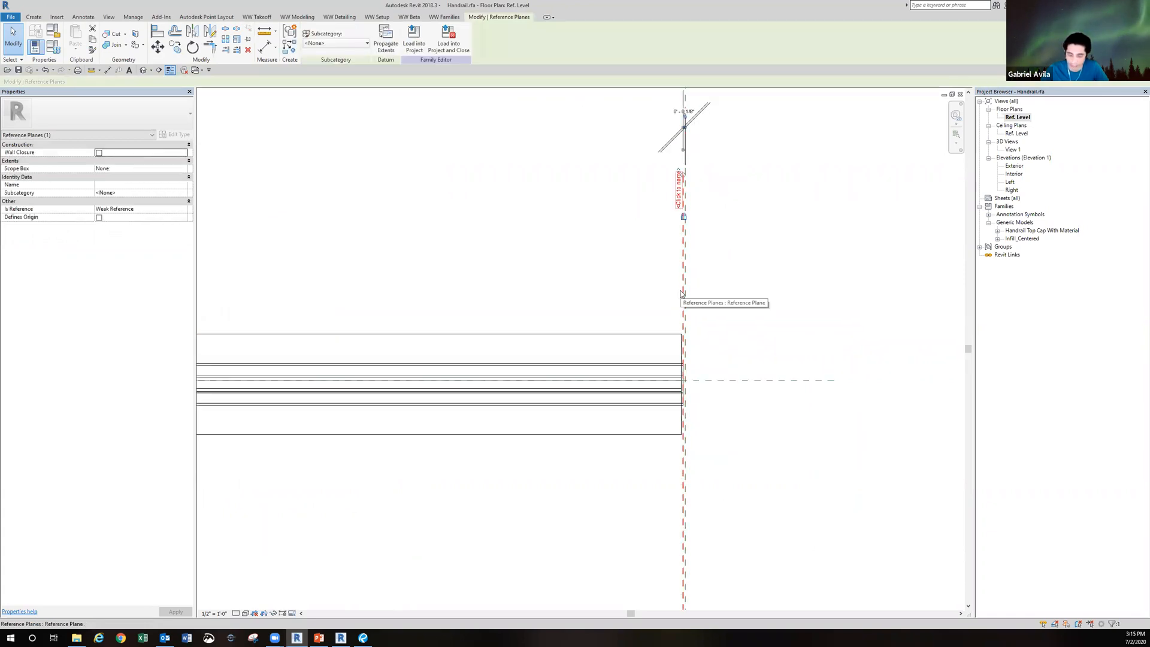
key(Escape)
scroll(675, 394, down, 3)
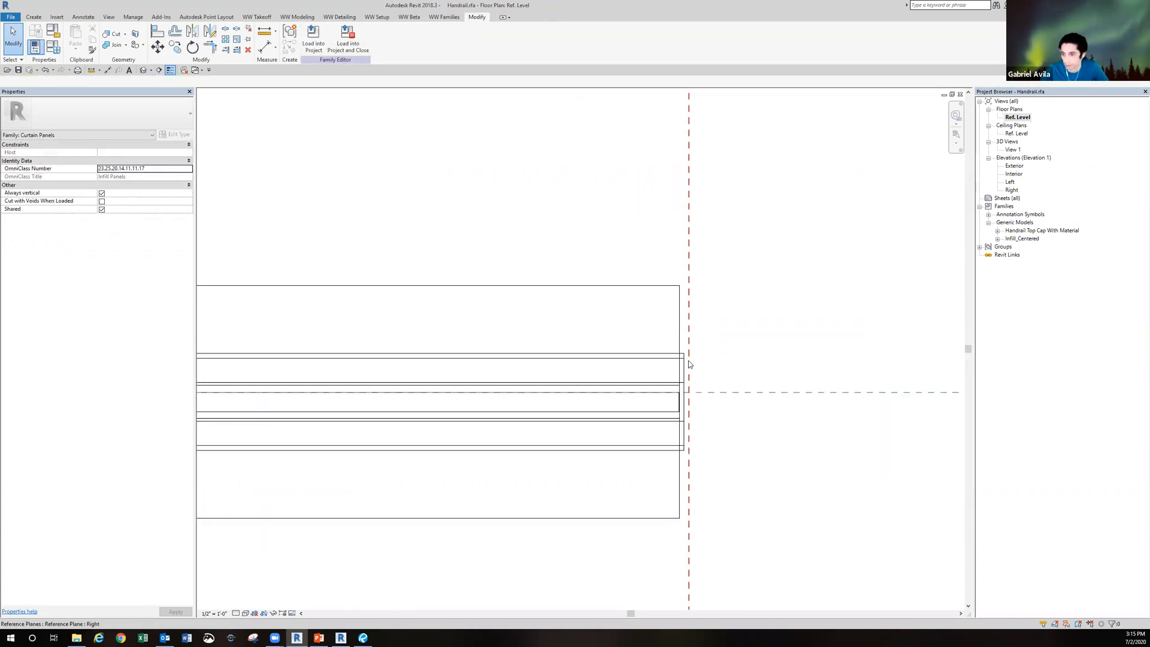
click(686, 426)
drag(687, 428, 693, 415)
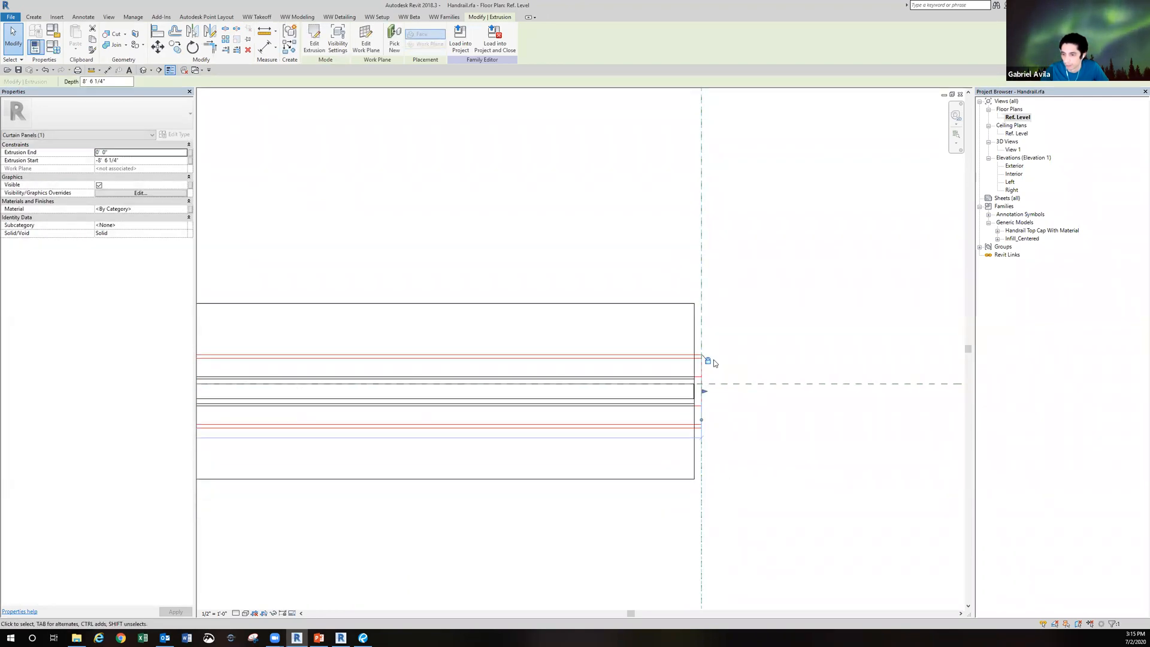
click(716, 354)
- Load the Handrail family into Project4, overwriting the existing version and its parameter values
scroll(647, 317, down, 3)
scroll(647, 317, down, 2)
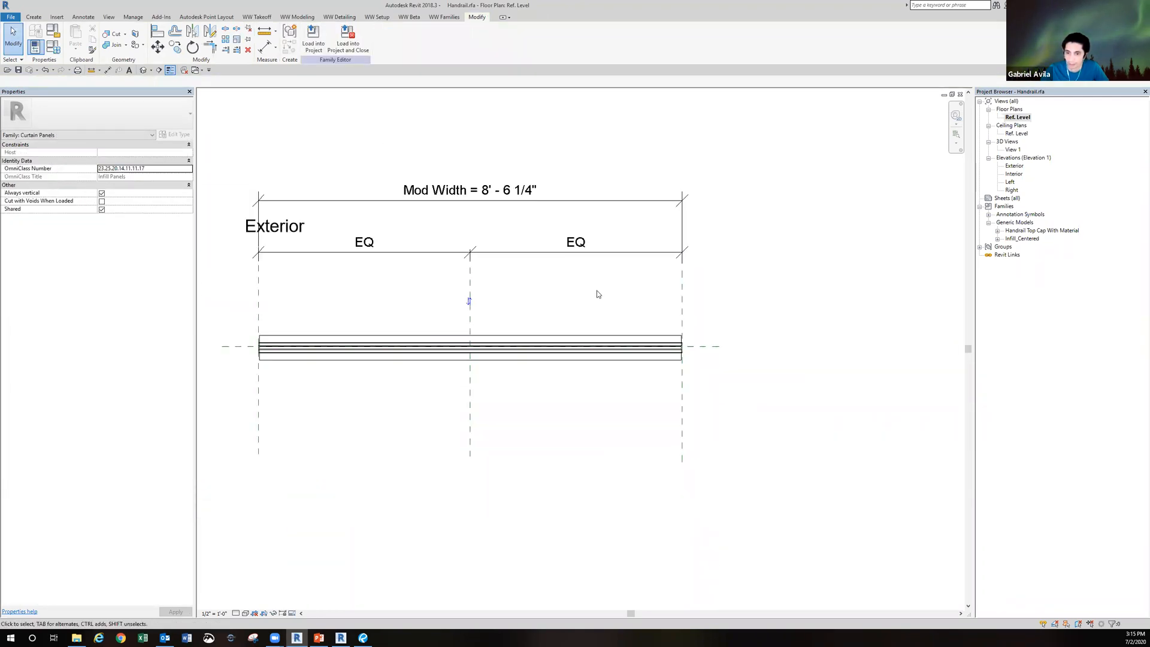
click(313, 43)
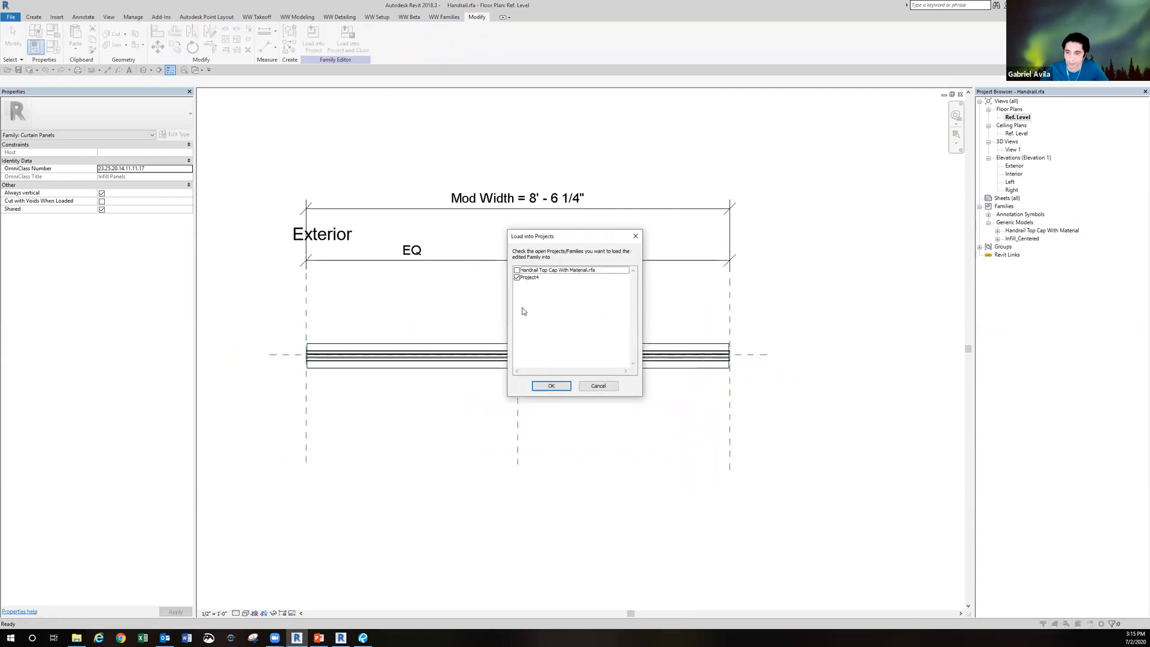
click(551, 384)
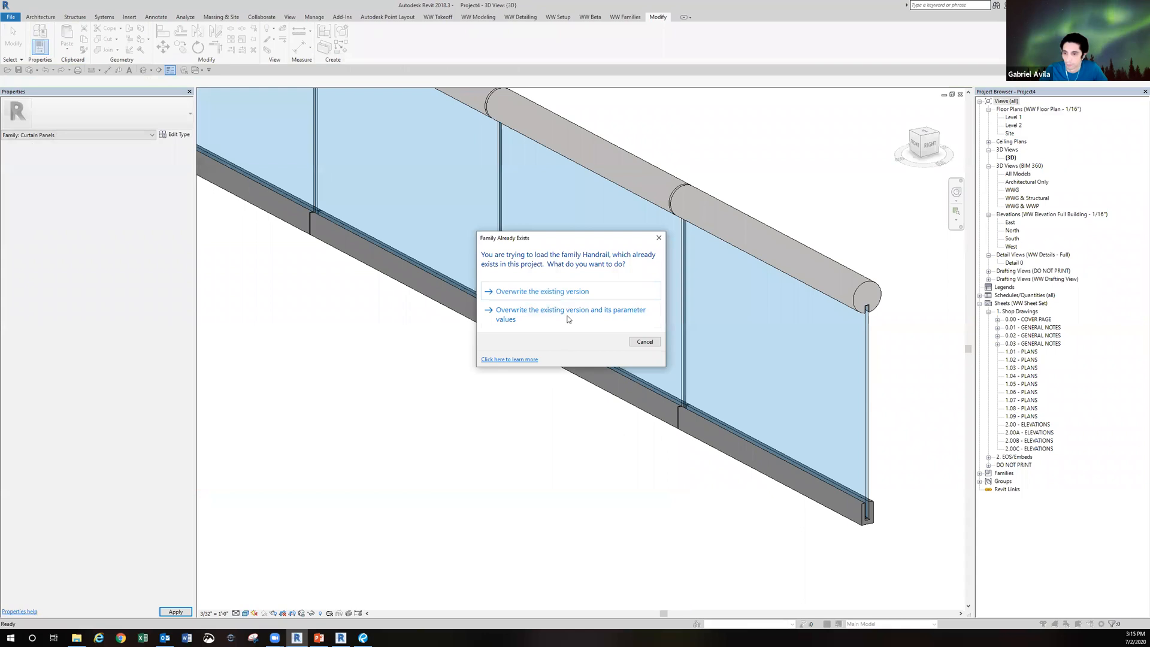
click(568, 317)
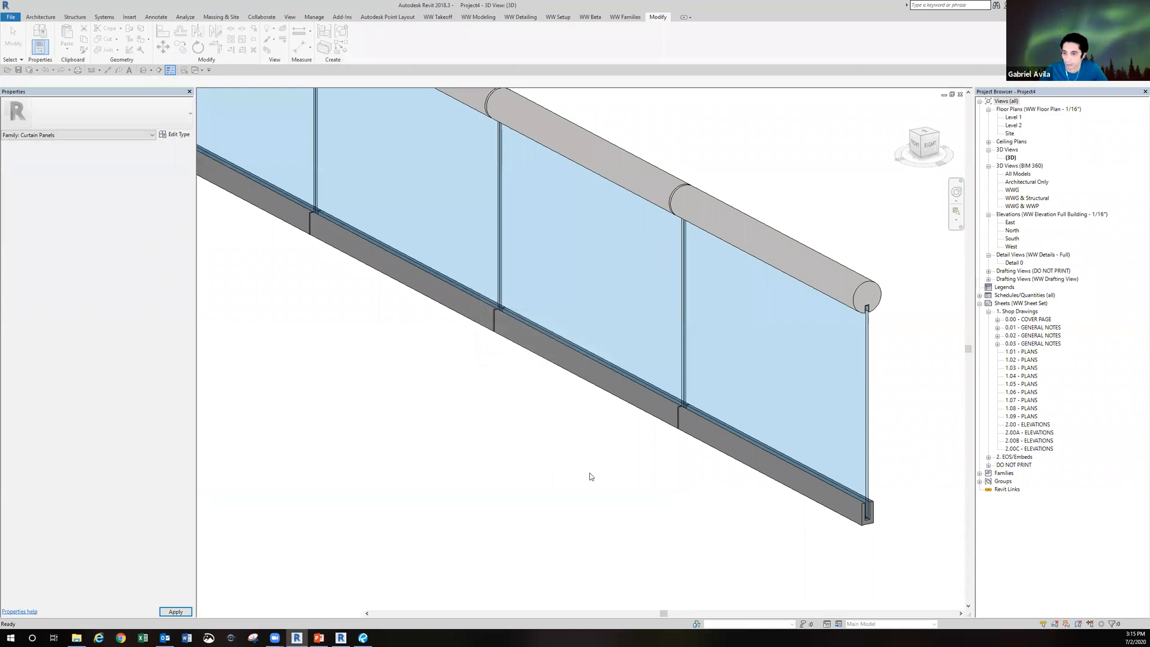
- Examine the base shoe, glass and top cap joints along the handrail run in the 3D view
scroll(682, 418, up, 5)
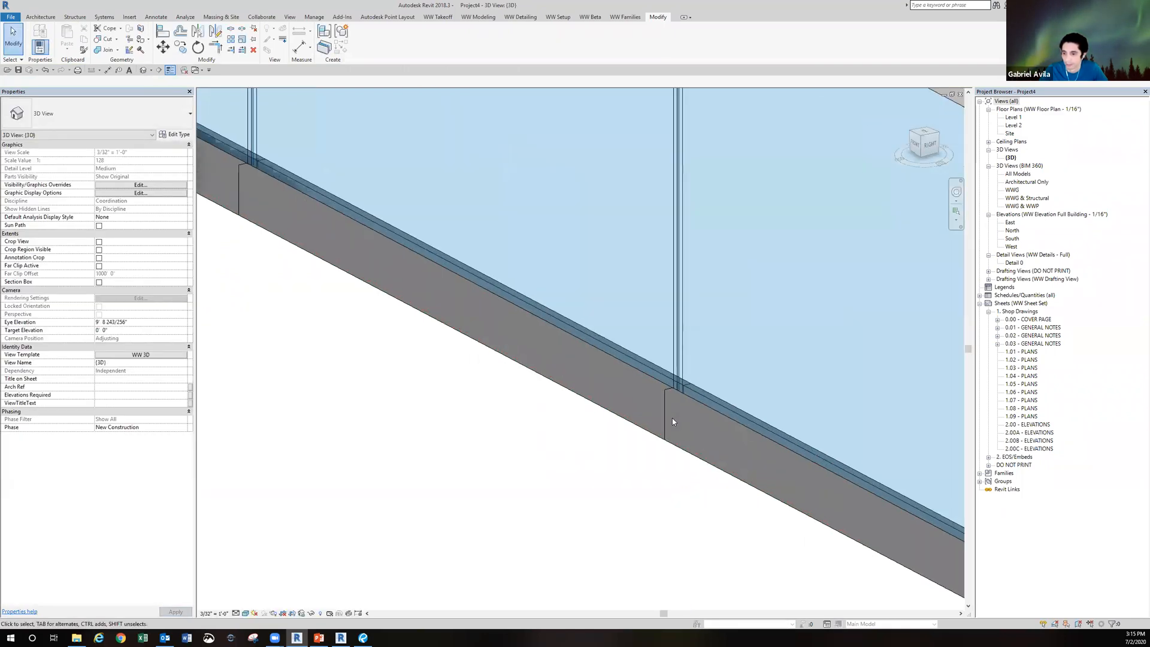
scroll(655, 371, down, 5)
middle_drag(688, 487, 838, 617)
scroll(591, 397, up, 4)
scroll(529, 362, down, 6)
middle_drag(442, 401, 504, 457)
scroll(452, 357, up, 3)
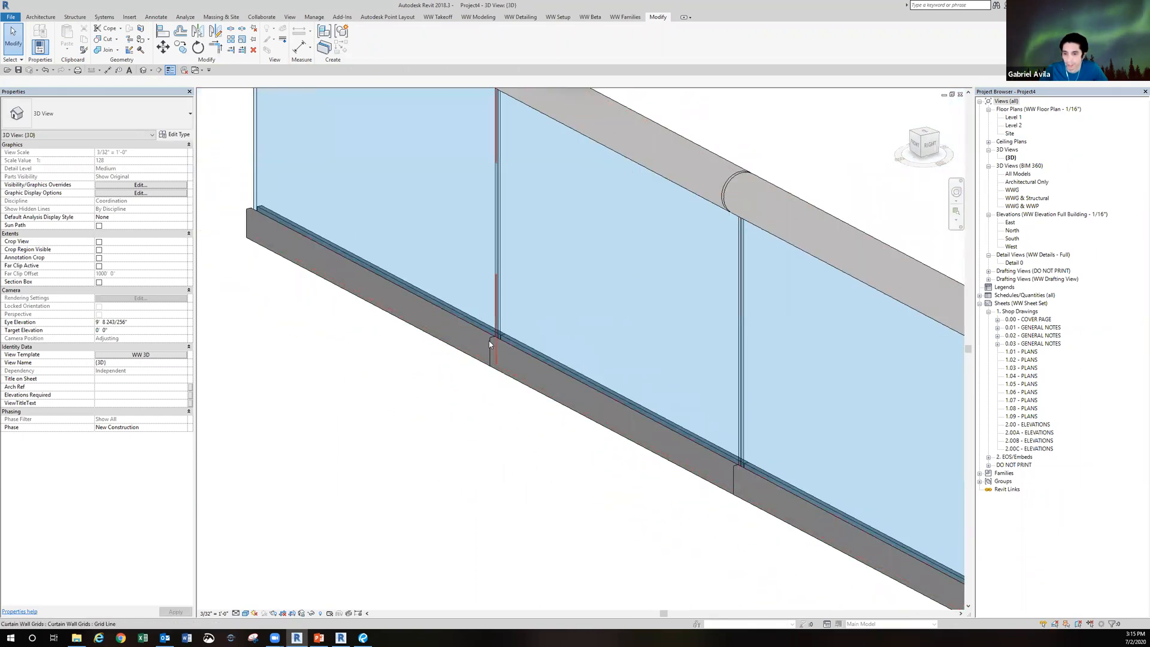
scroll(495, 357, down, 6)
shift+middle_drag(519, 455, 721, 498)
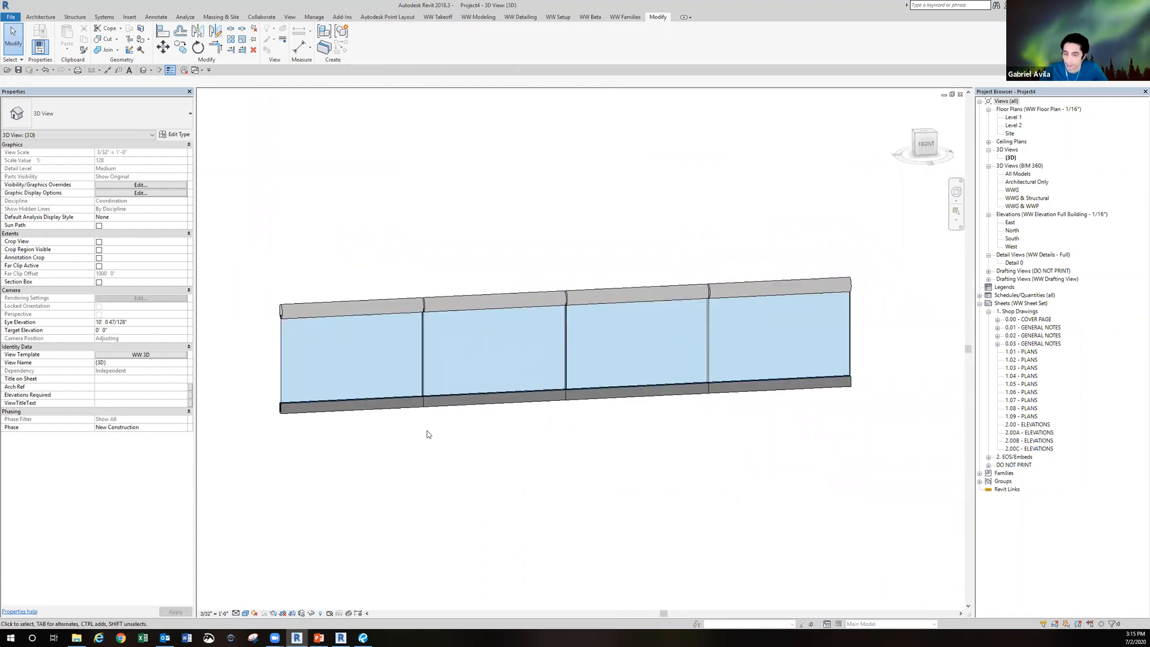
scroll(428, 433, up, 2)
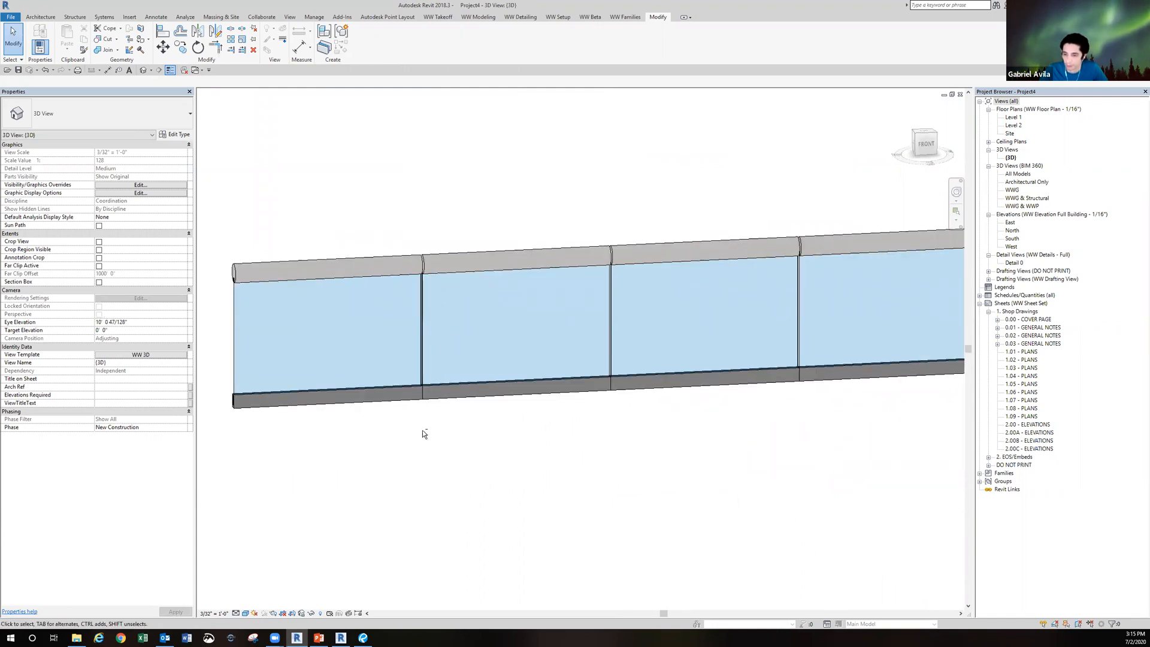
shift+middle_drag(423, 431, 451, 433)
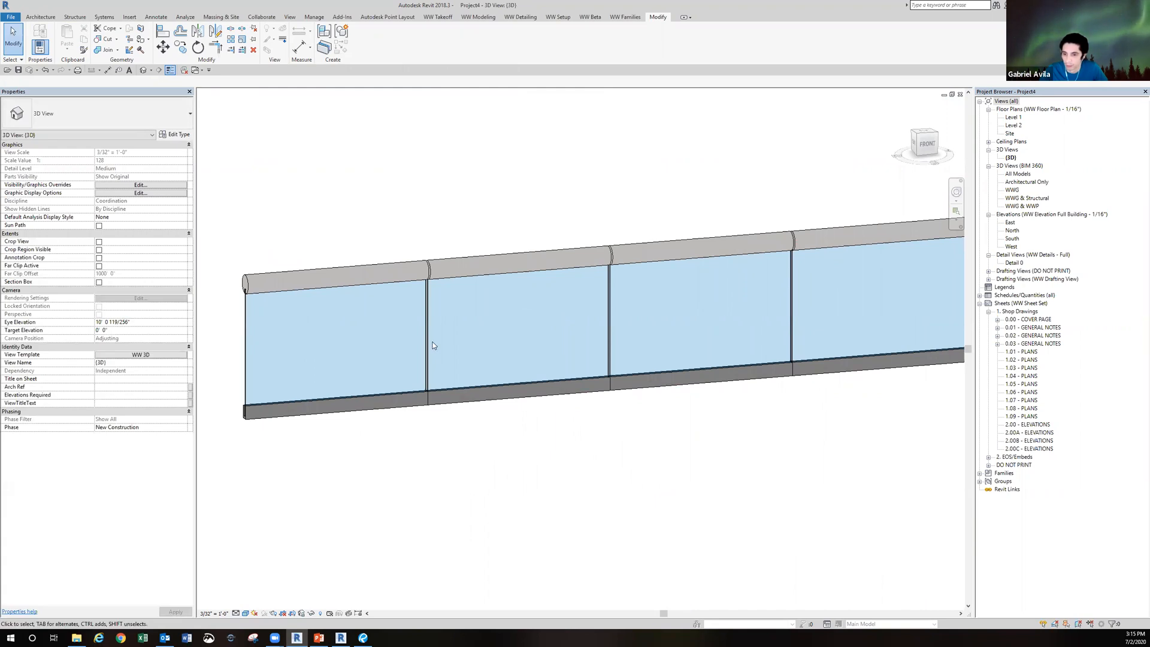
shift+middle_drag(433, 345, 436, 377)
scroll(492, 376, up, 4)
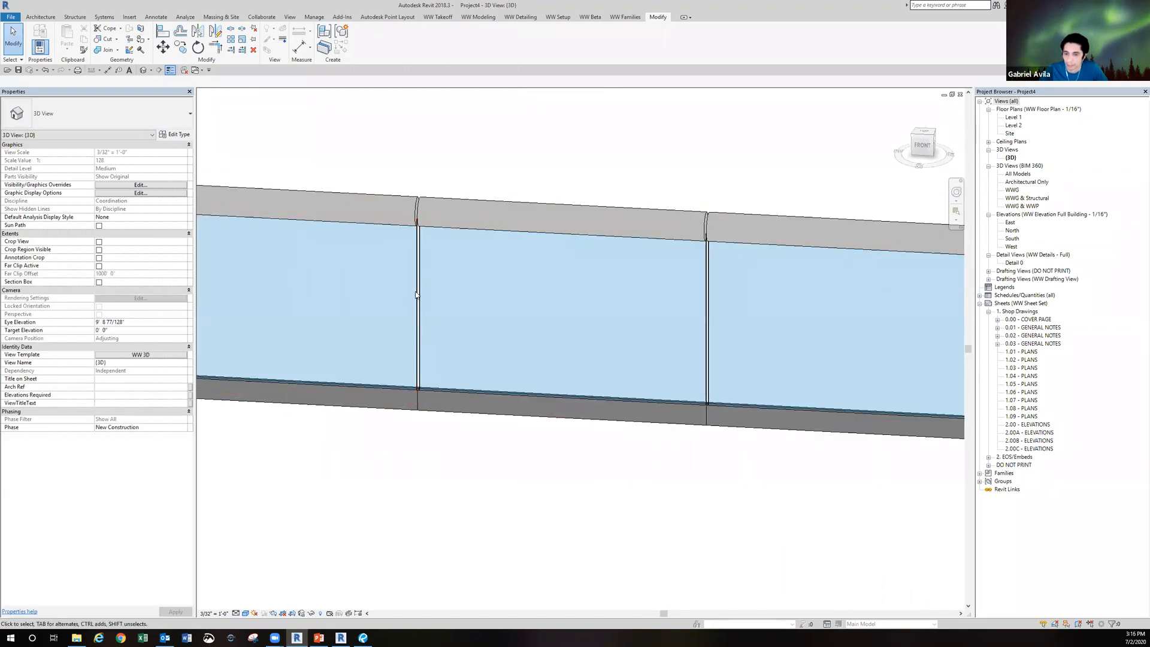
- Select the Round Cap handrail panel between two joints and set its Handrail Jt Width to 1"
key(Tab)
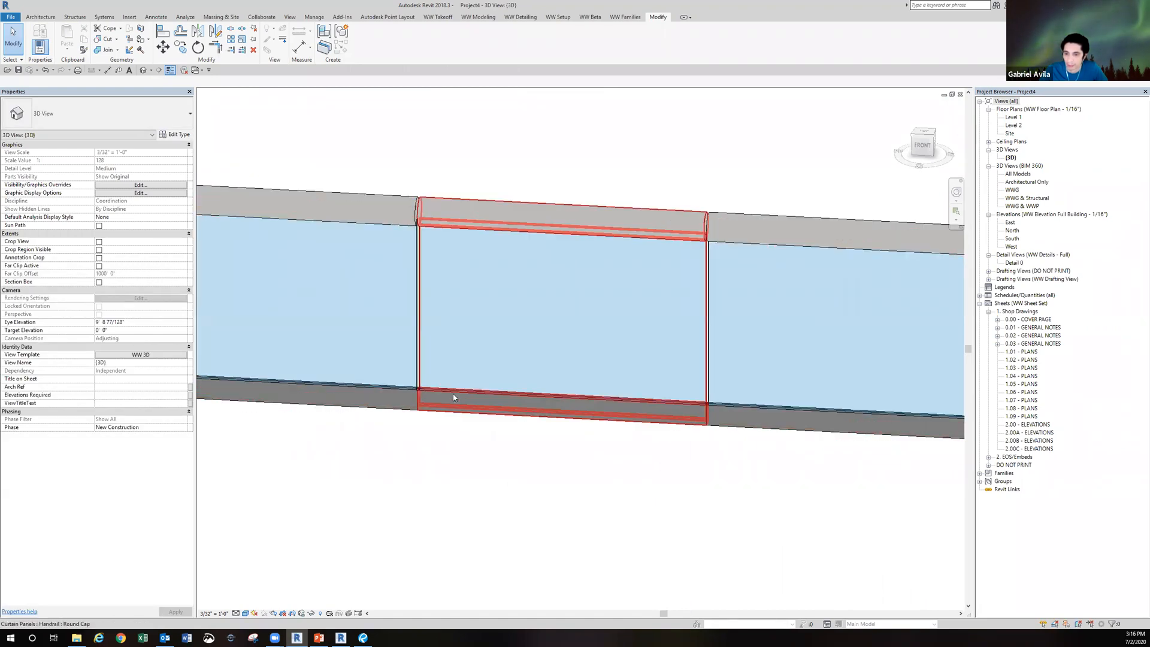
click(453, 393)
click(128, 193)
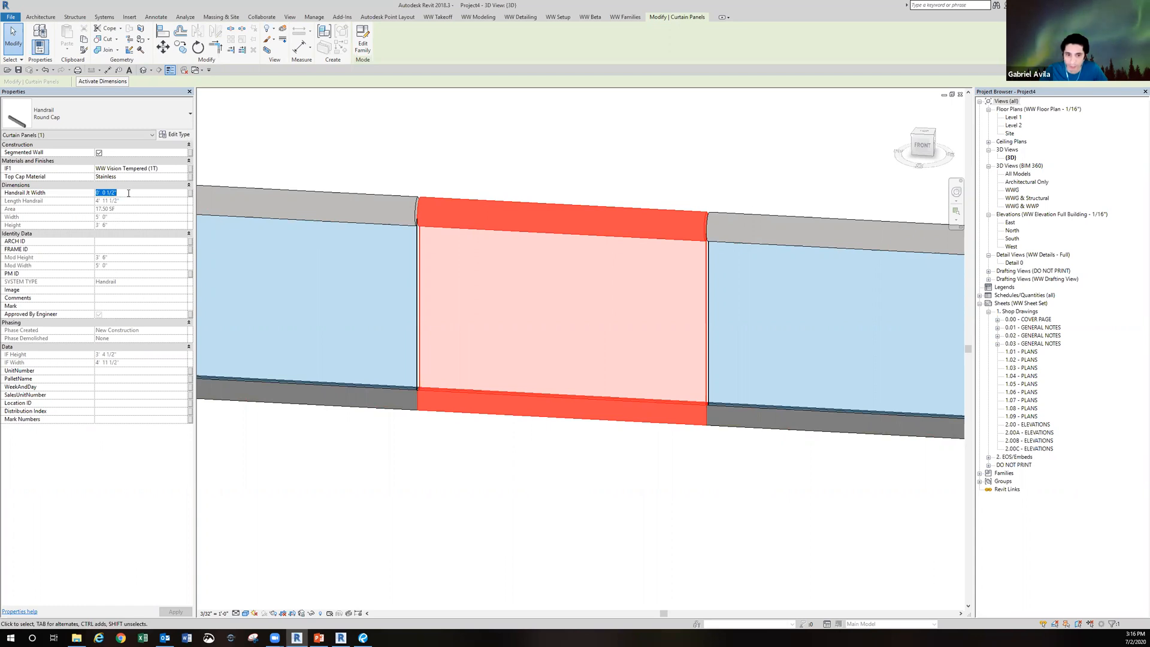
click(151, 190)
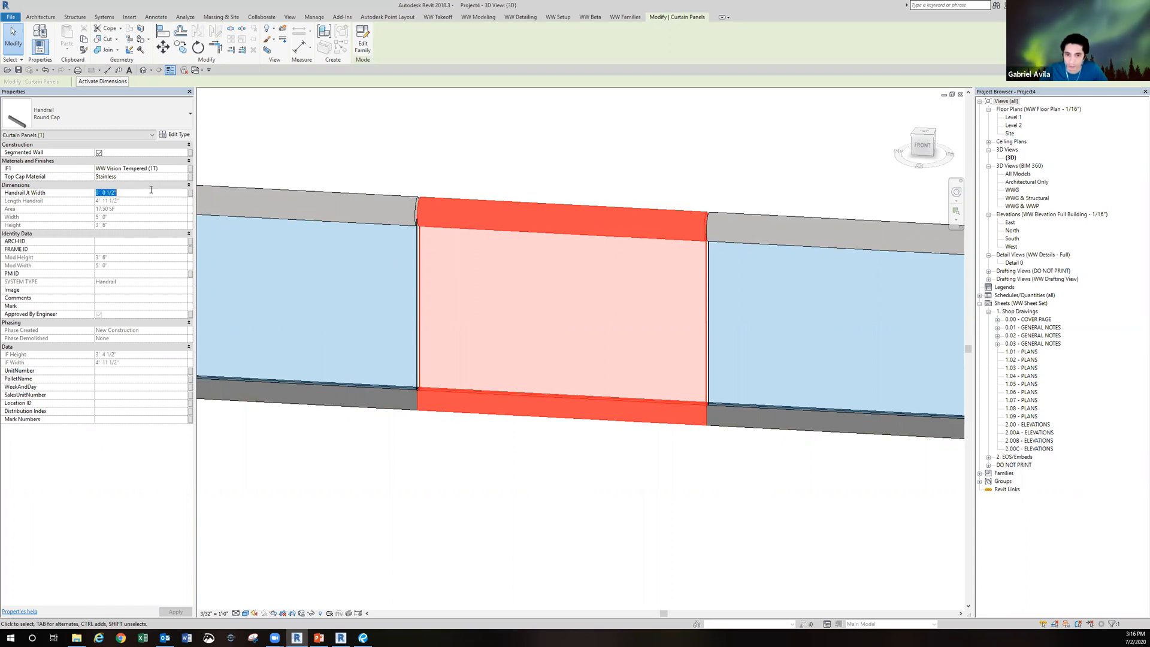
text(1")
key(Return)
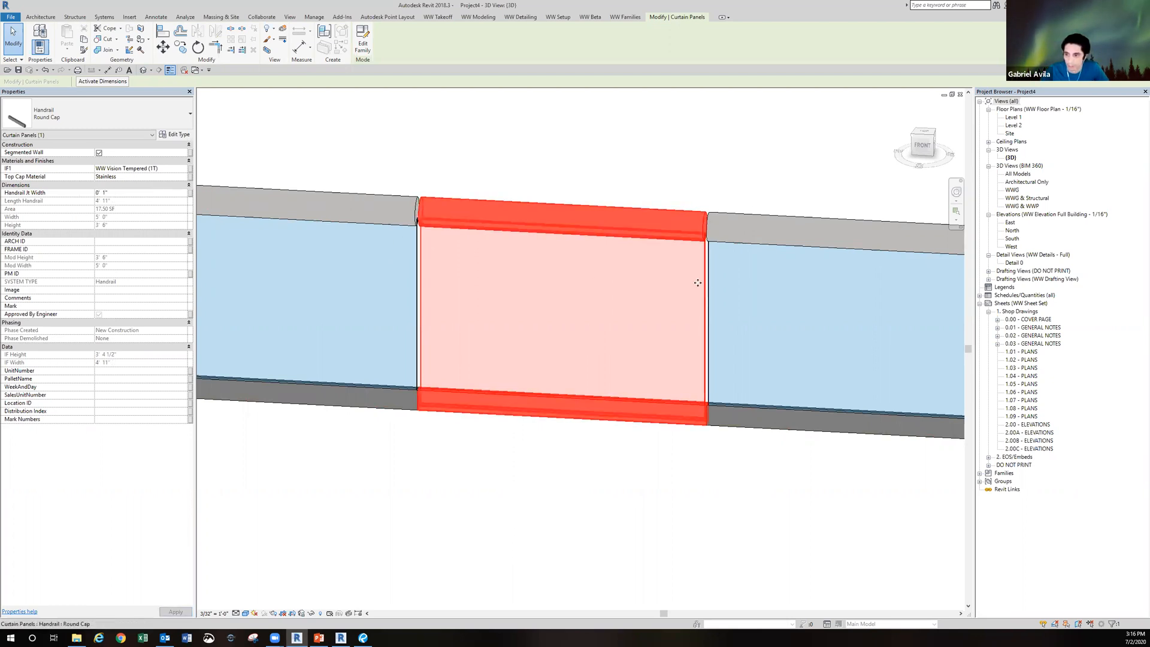
- Set the selected panel's Handrail Jt Width to 6" and inspect the gaps beside its glass and top cap
click(121, 192)
text(6)
key(Return)
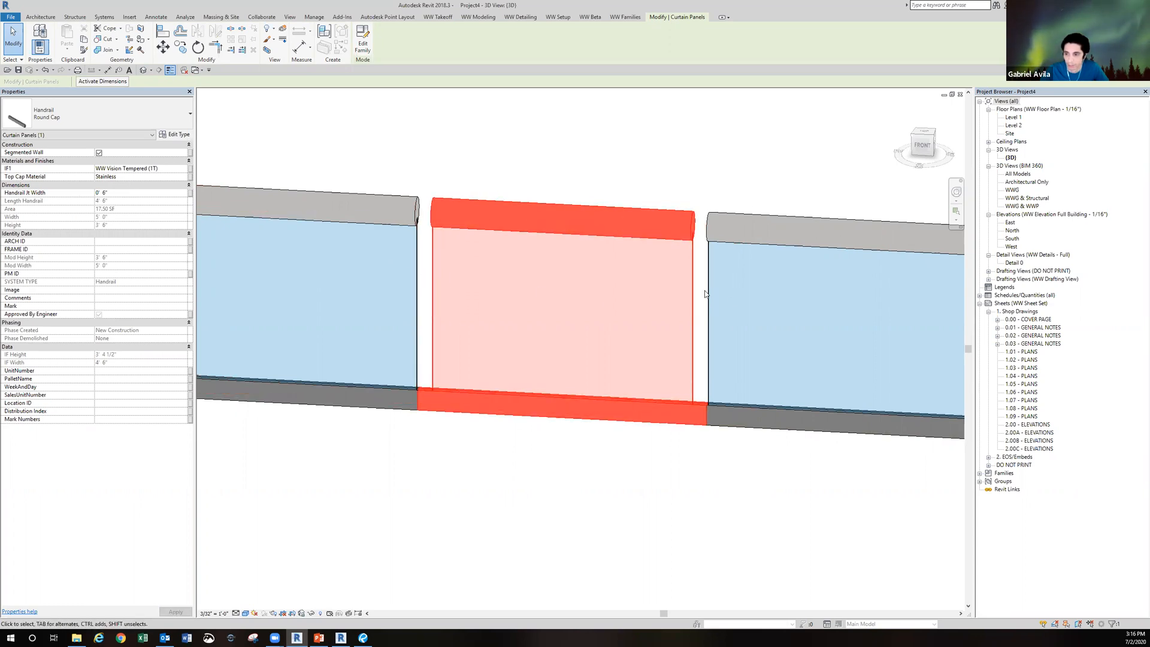
scroll(527, 324, down, 1)
middle_drag(464, 324, 579, 322)
scroll(526, 322, down, 1)
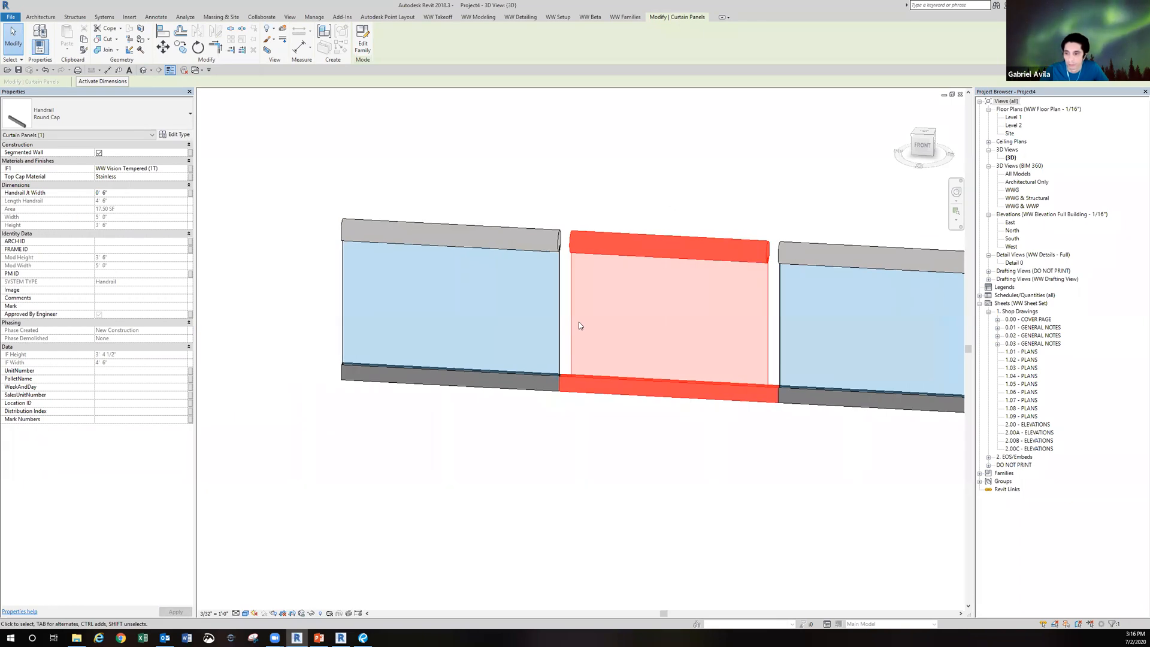
scroll(579, 324, up, 1)
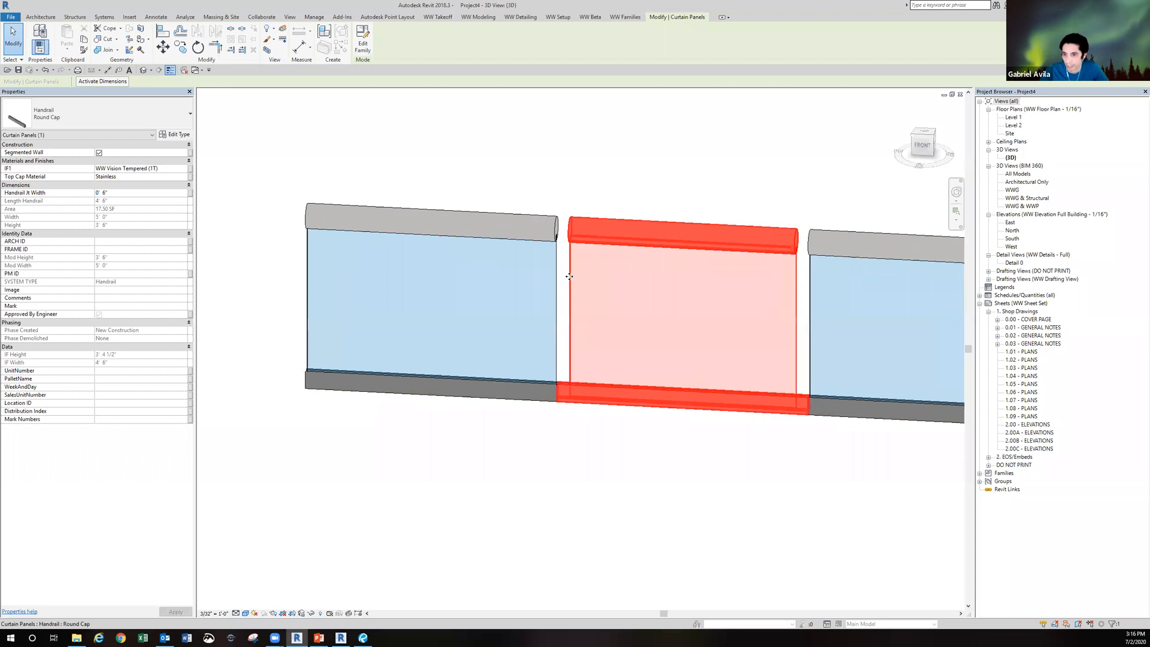
scroll(573, 285, up, 1)
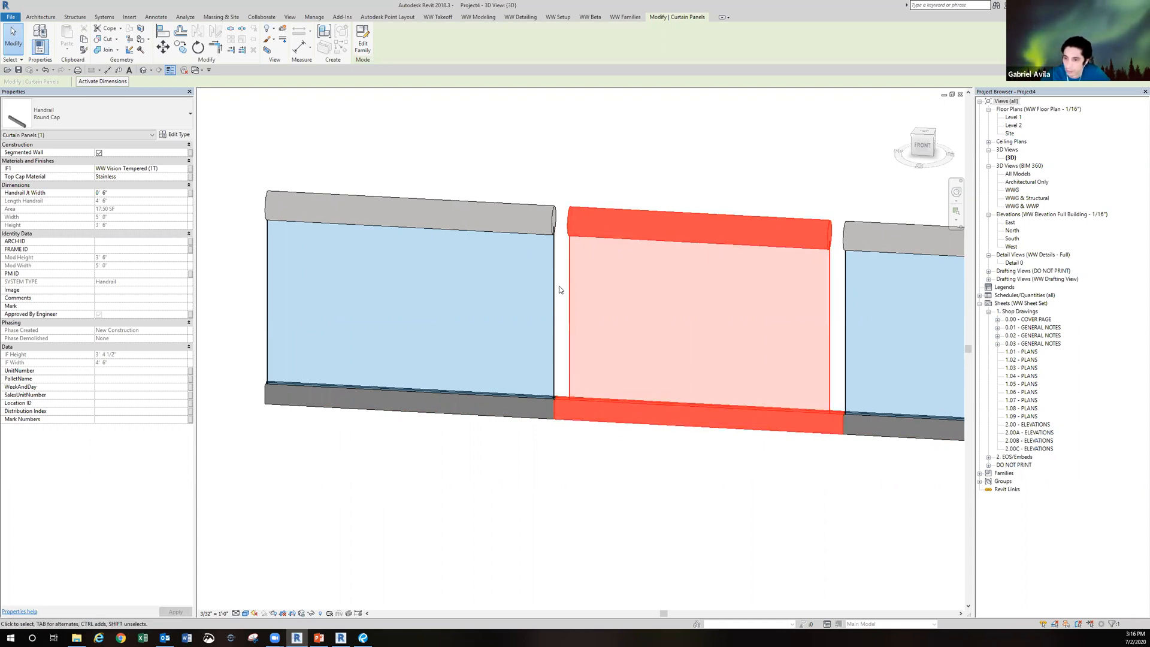
scroll(552, 284, up, 3)
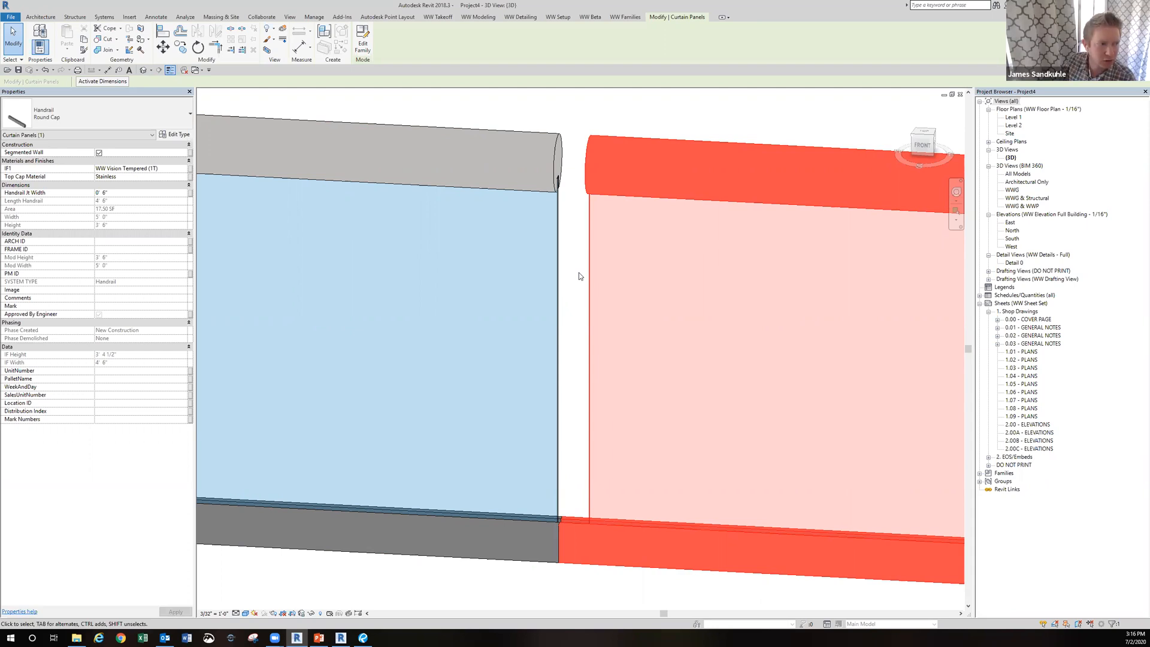
- Set the selected panel's Handrail Jt Width to 1/2"
click(138, 193)
text(0 .5)
key(Return)
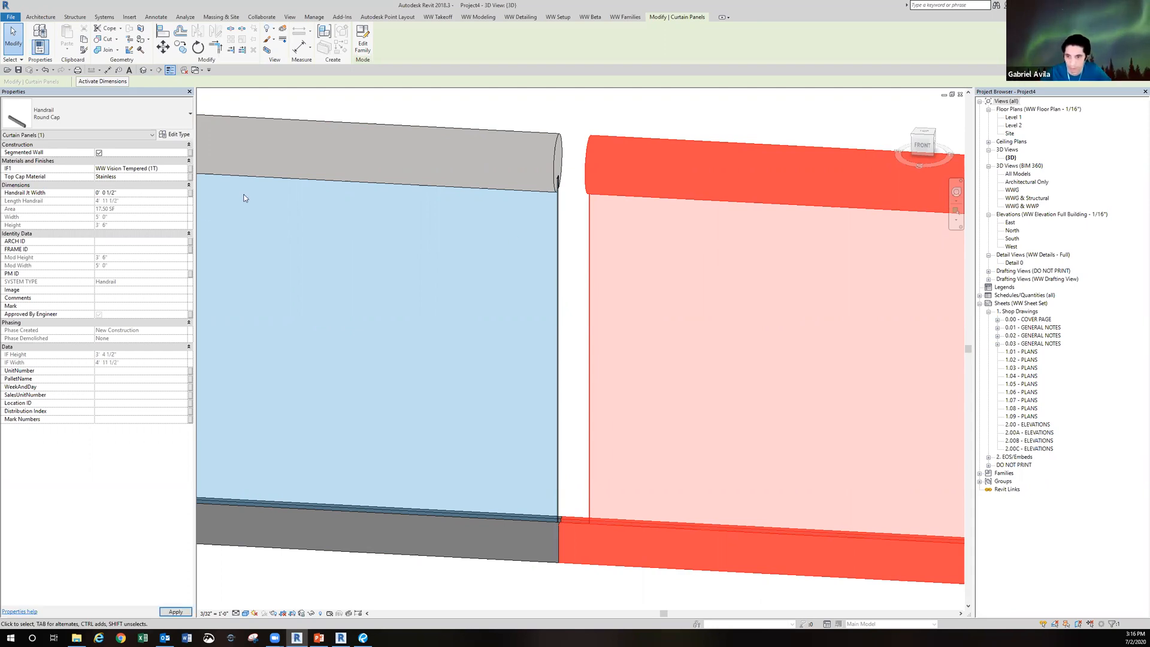
- Set the panel's Handrail Jt Width to 1", deselect it and inspect the joint with the neighbouring panel
click(142, 195)
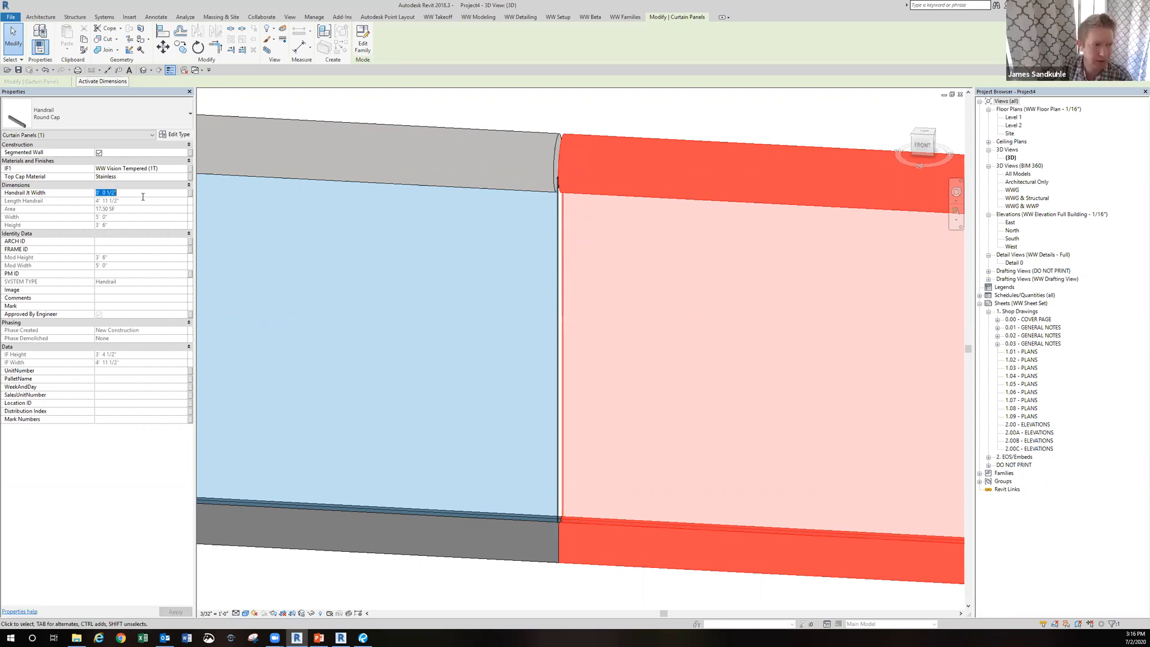
text(0 1)
key(Return)
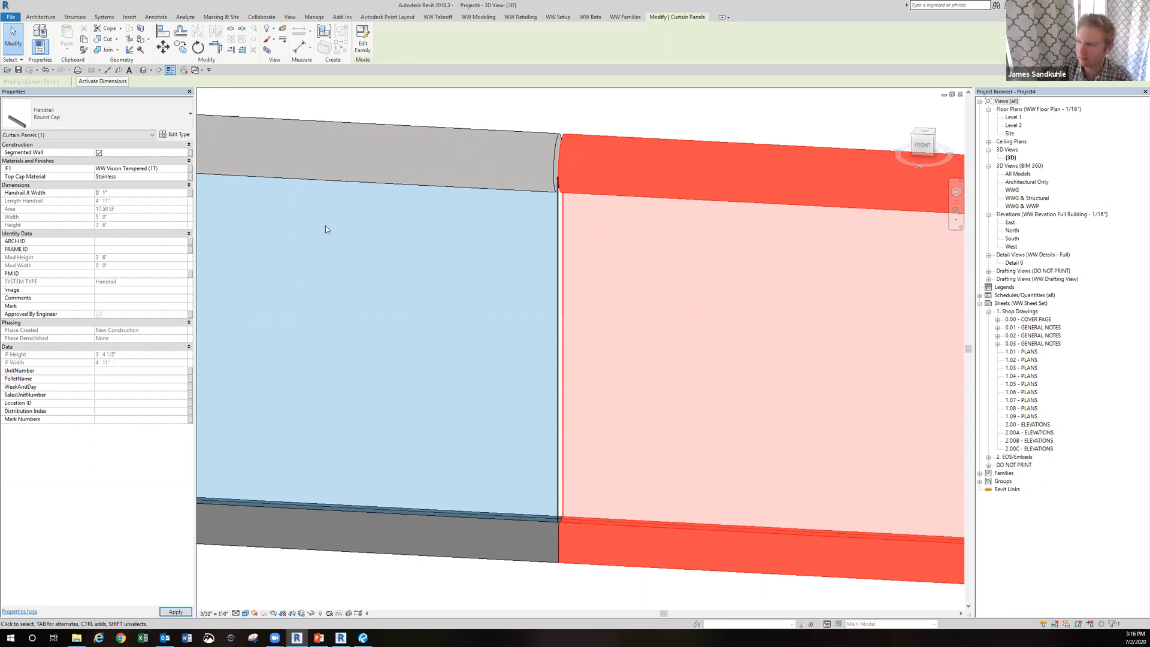
scroll(434, 263, down, 2)
click(485, 170)
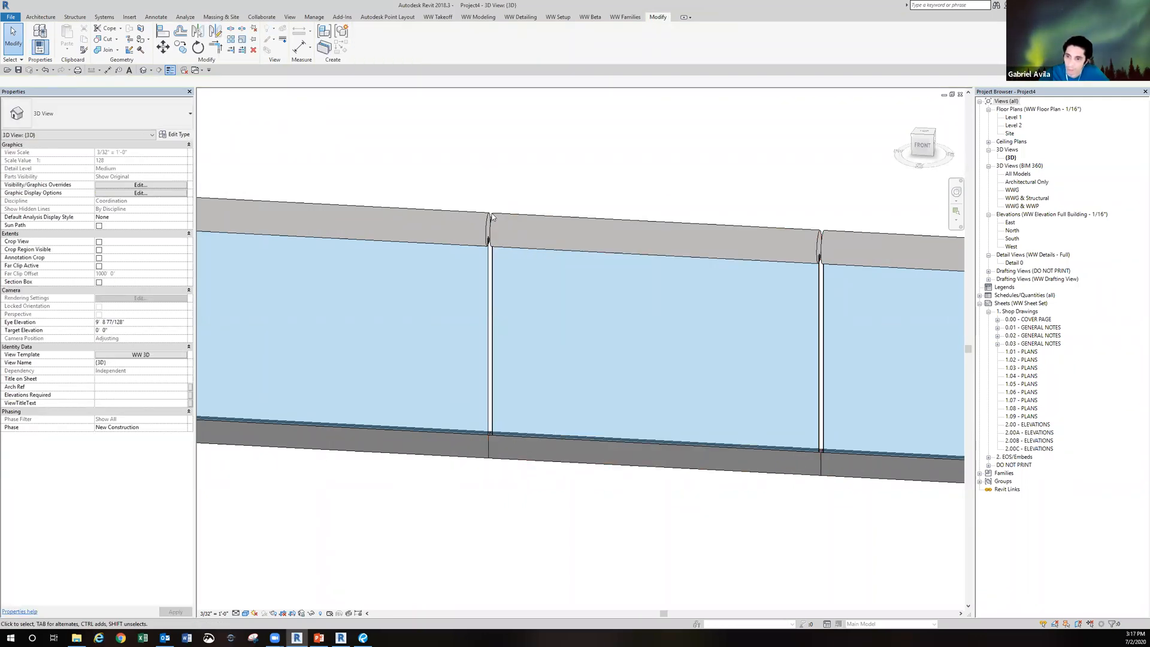
scroll(490, 217, up, 2)
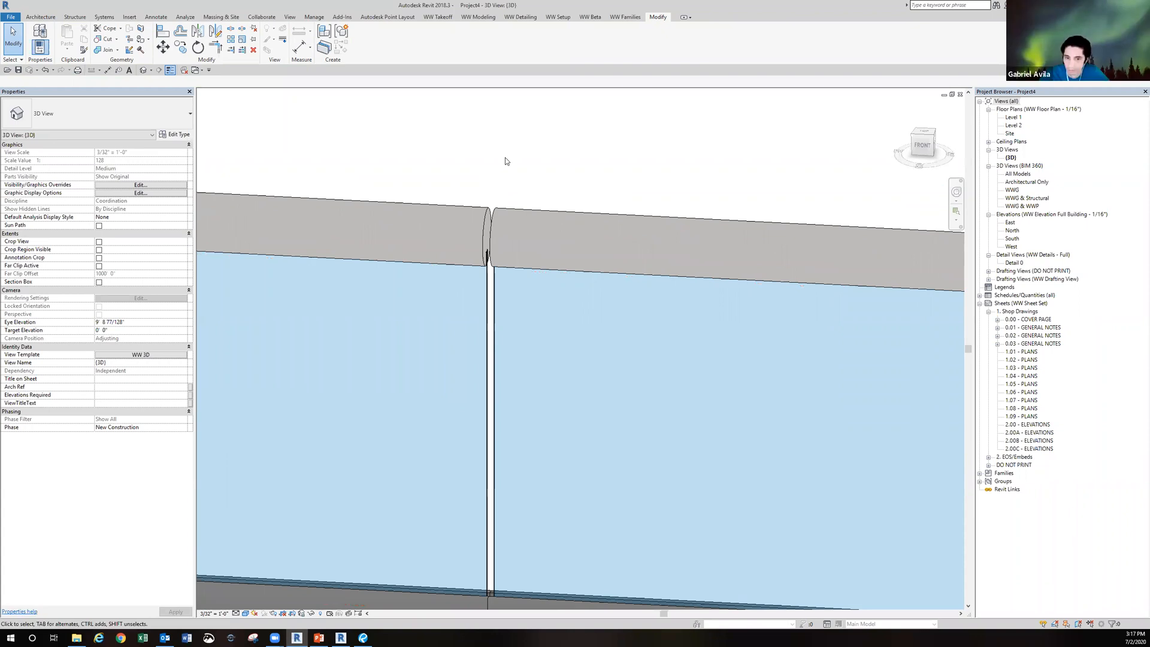
scroll(504, 161, down, 4)
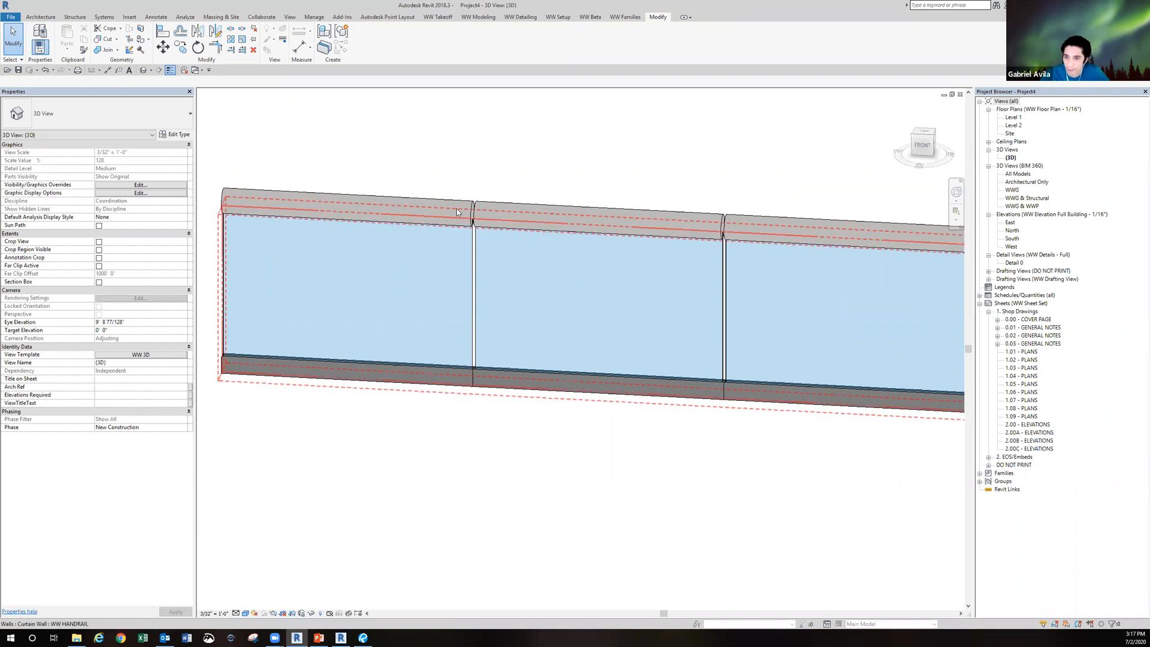
- Switch to the Handrail family's Ref. Level plan and select the Round Cap top cap component to inspect its end
click(195, 70)
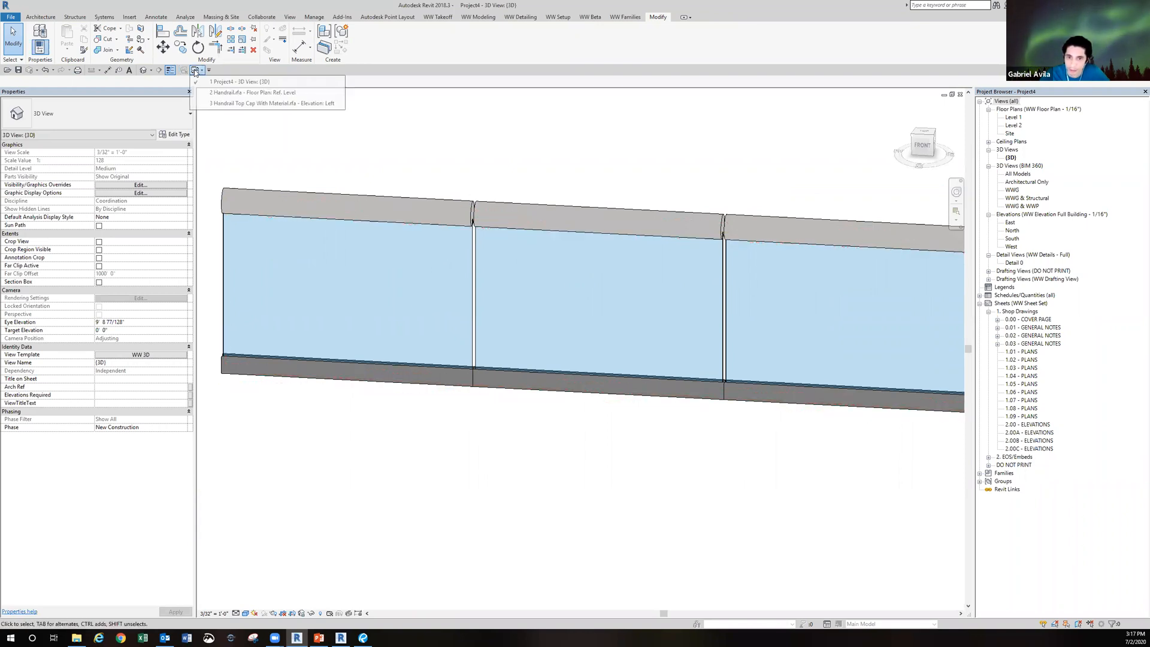
click(221, 93)
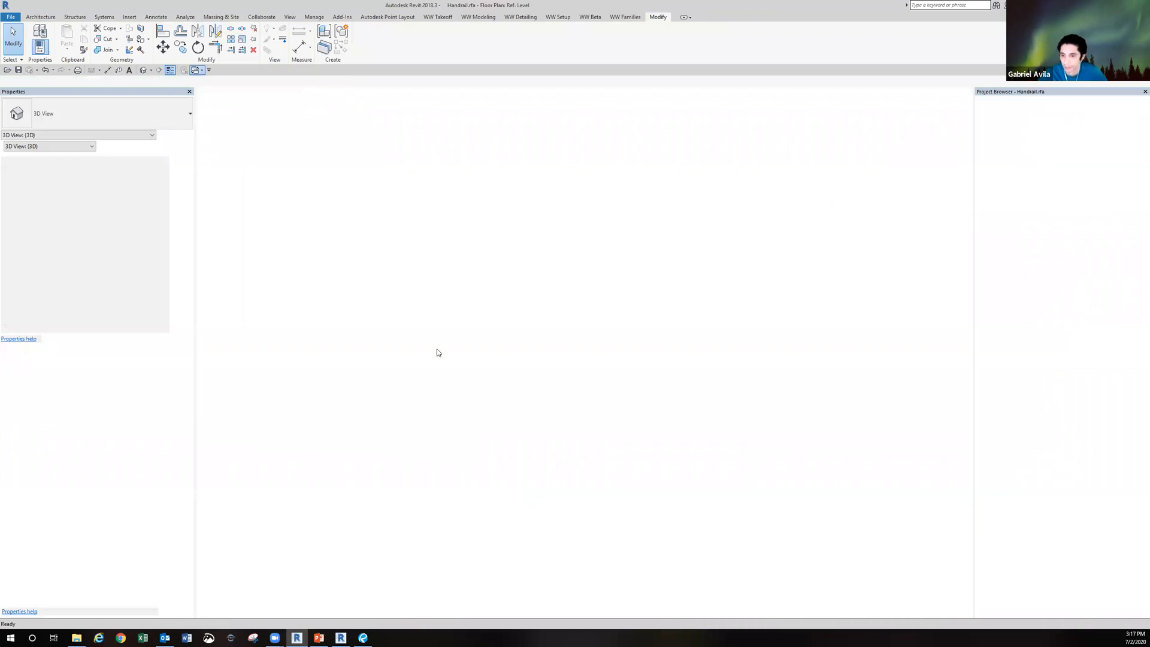
scroll(314, 353, up, 4)
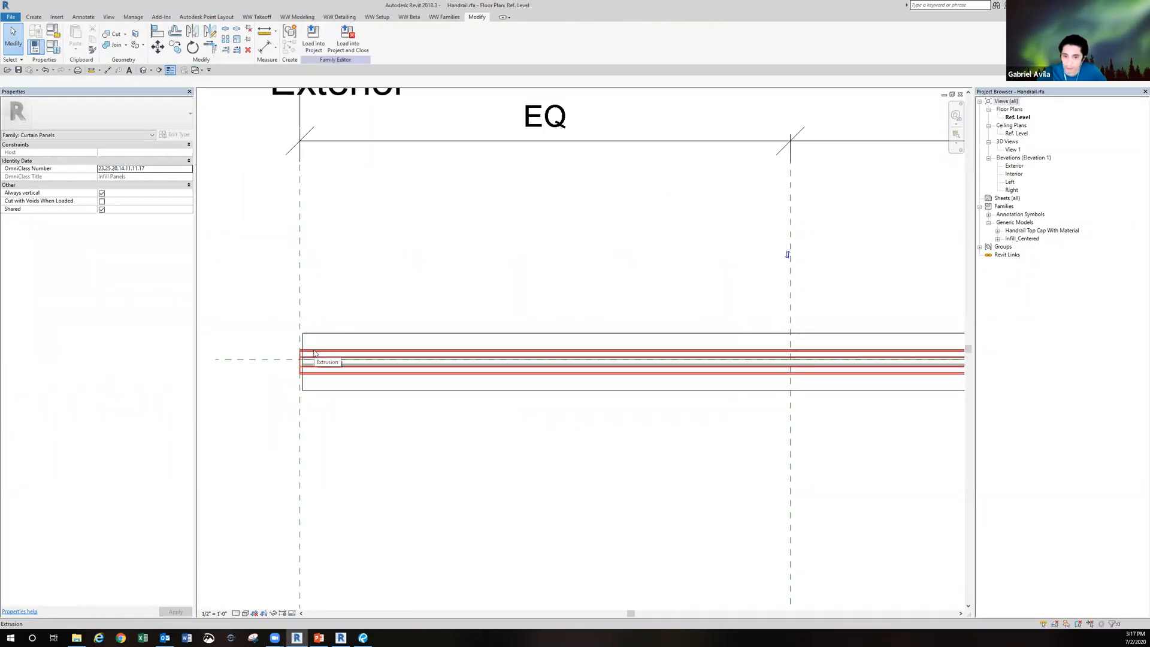
click(308, 341)
middle_drag(320, 344, 341, 335)
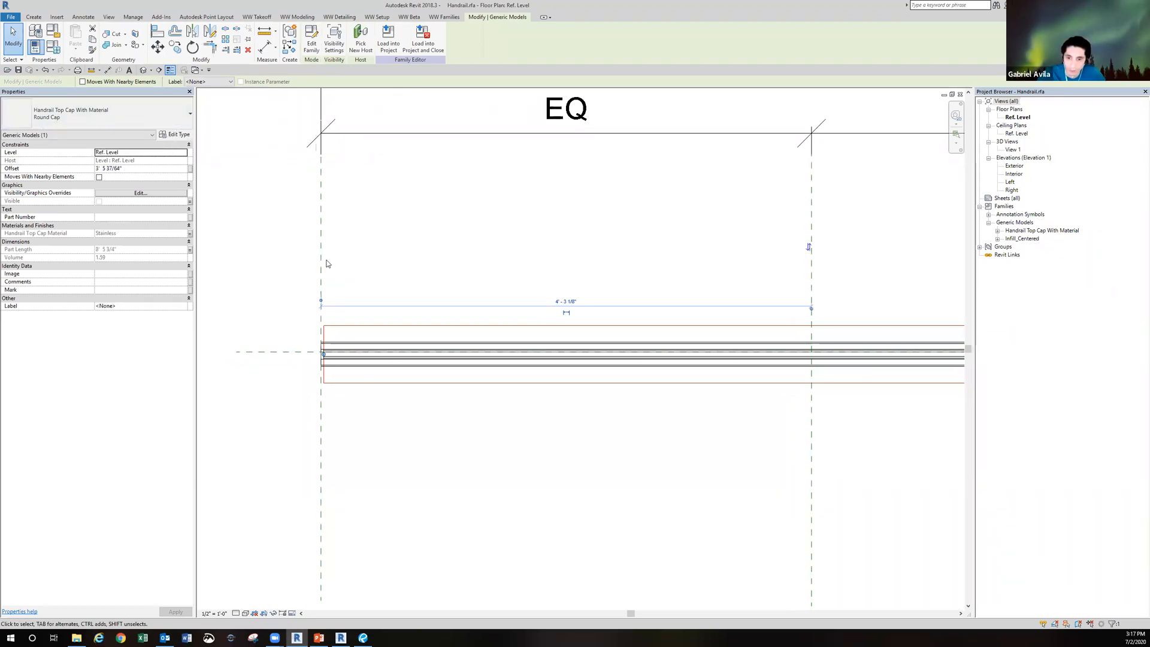
scroll(326, 259, down, 2)
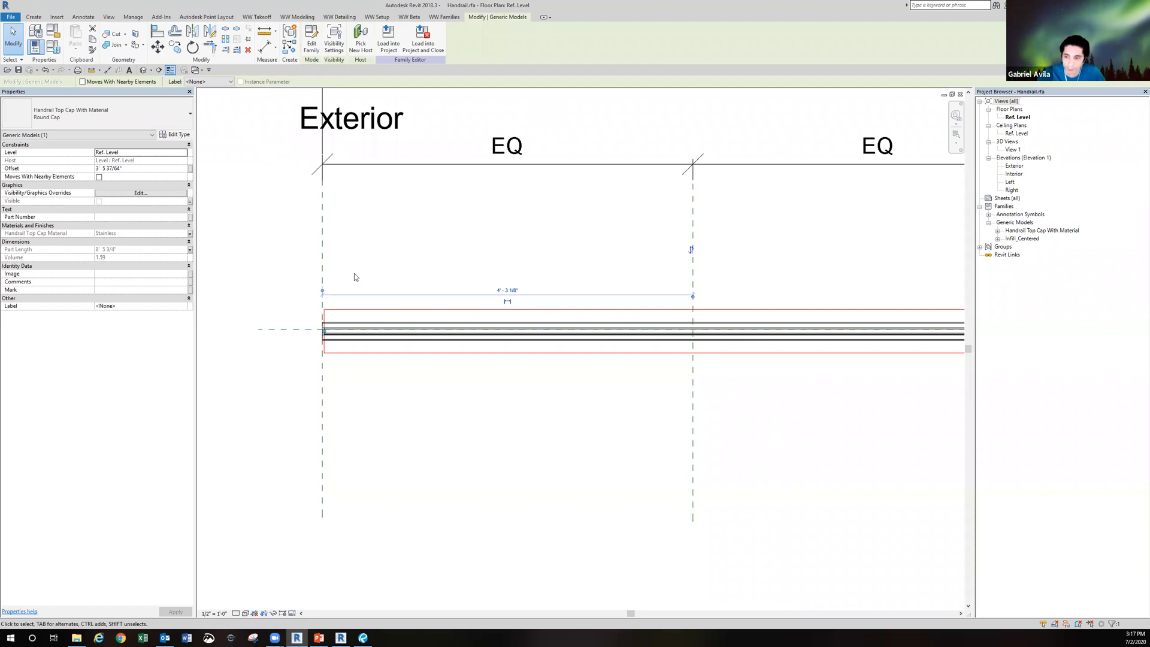
- Inspect the left ends of the top cap and the base shoe extrusion against the outer reference plane
middle_drag(354, 277, 345, 287)
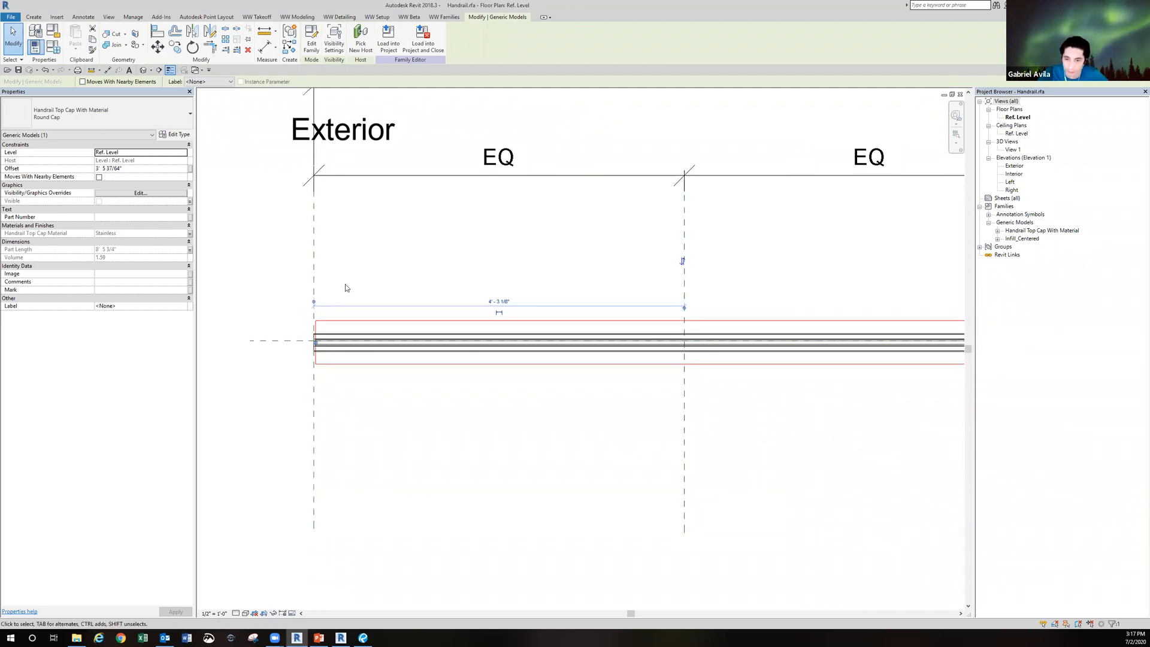
scroll(345, 287, down, 1)
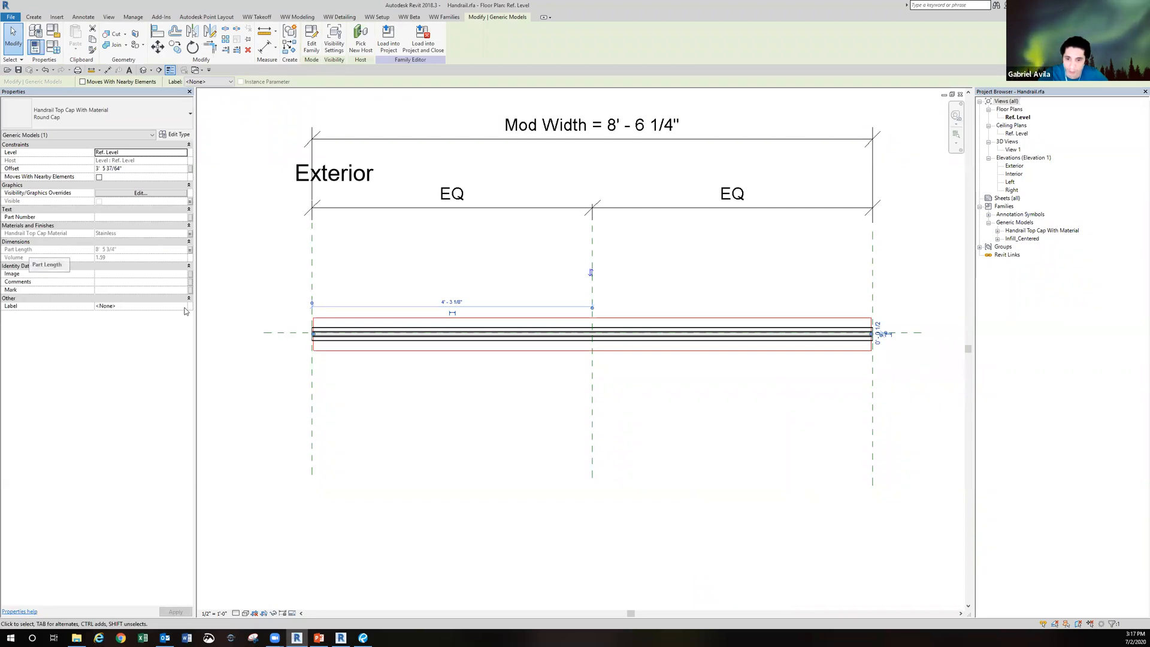
click(324, 357)
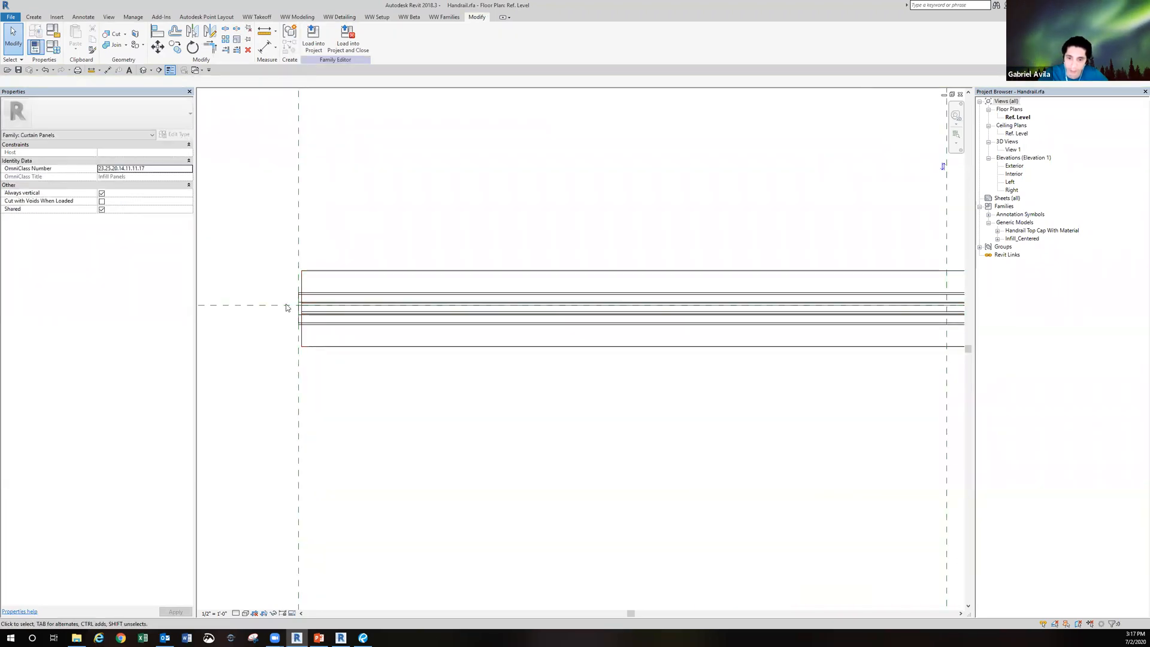
scroll(310, 299, up, 3)
click(316, 290)
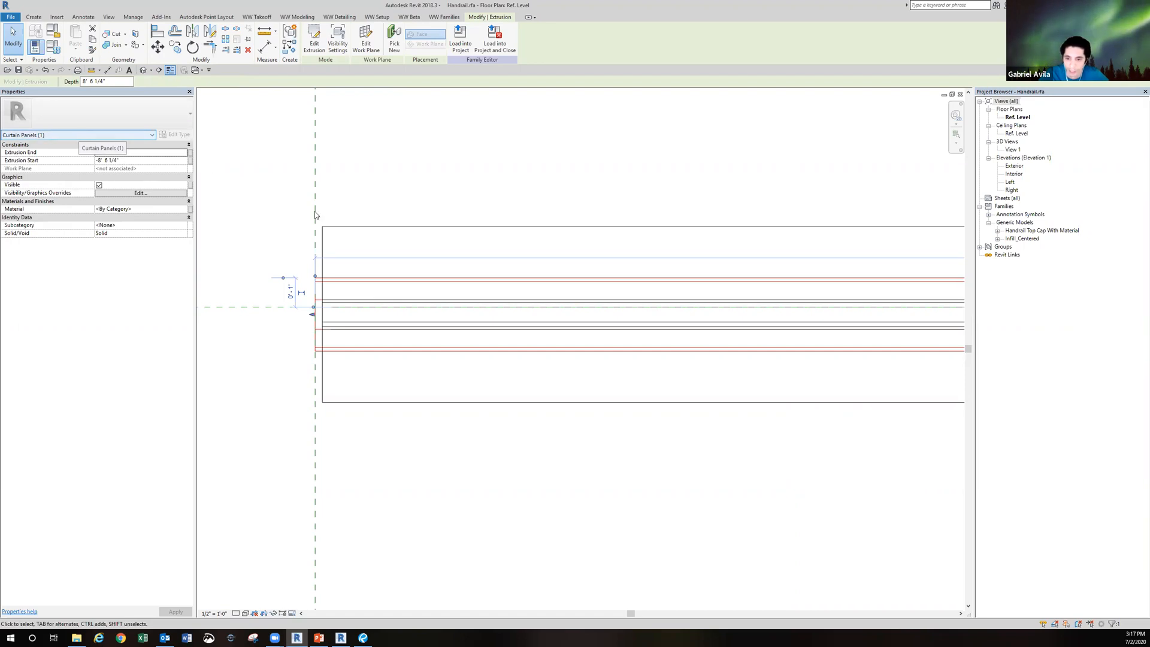
- Check the top cap's Part Length association with Length Handrail and that parameter's formula in Family Types
click(341, 227)
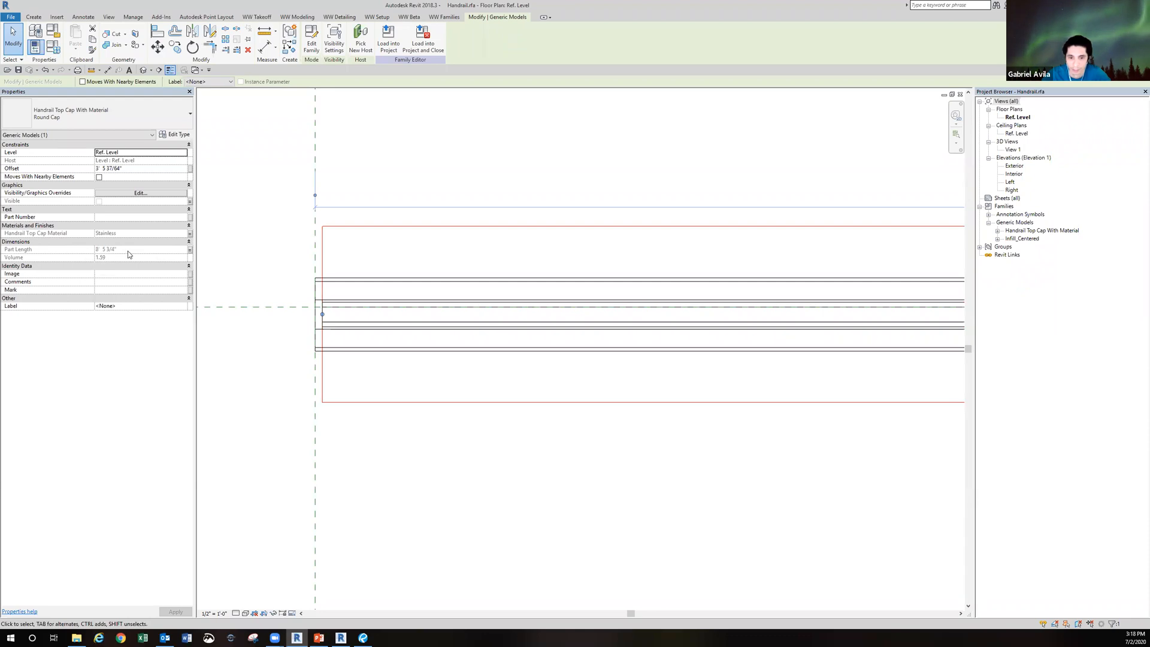
click(190, 249)
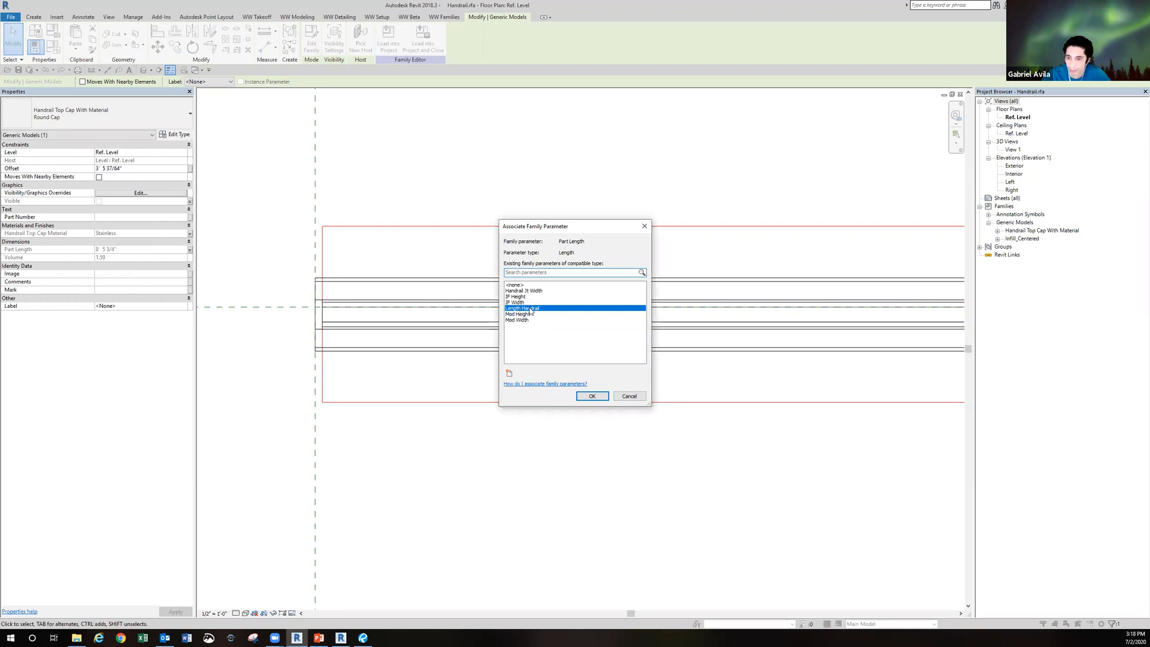
click(591, 396)
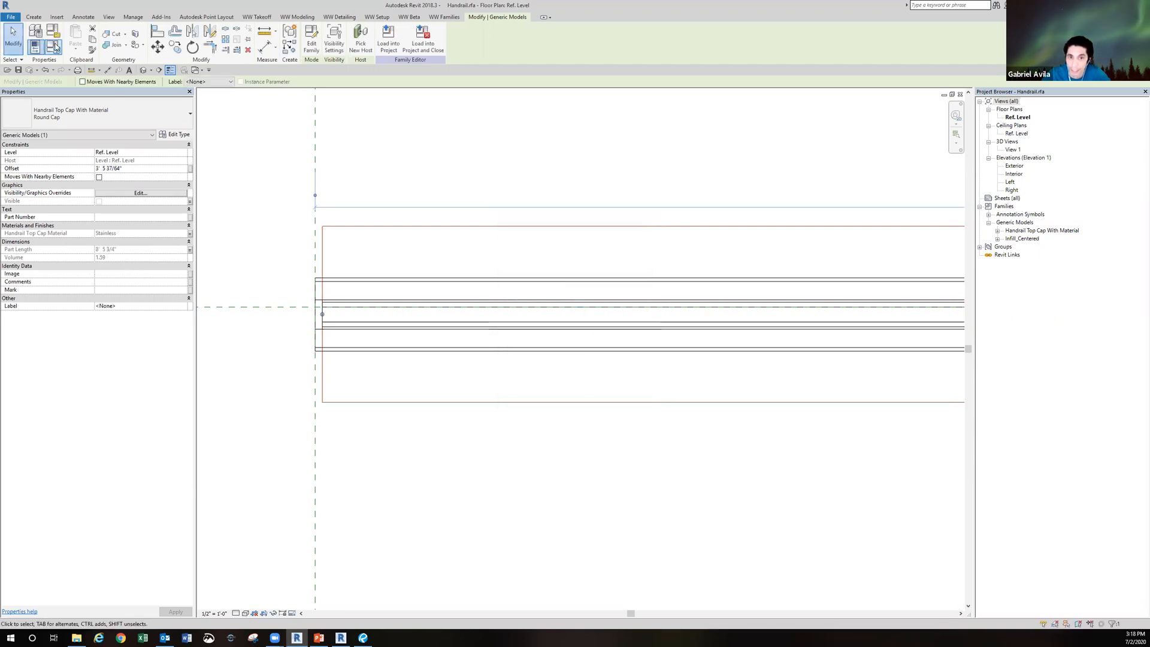
click(55, 47)
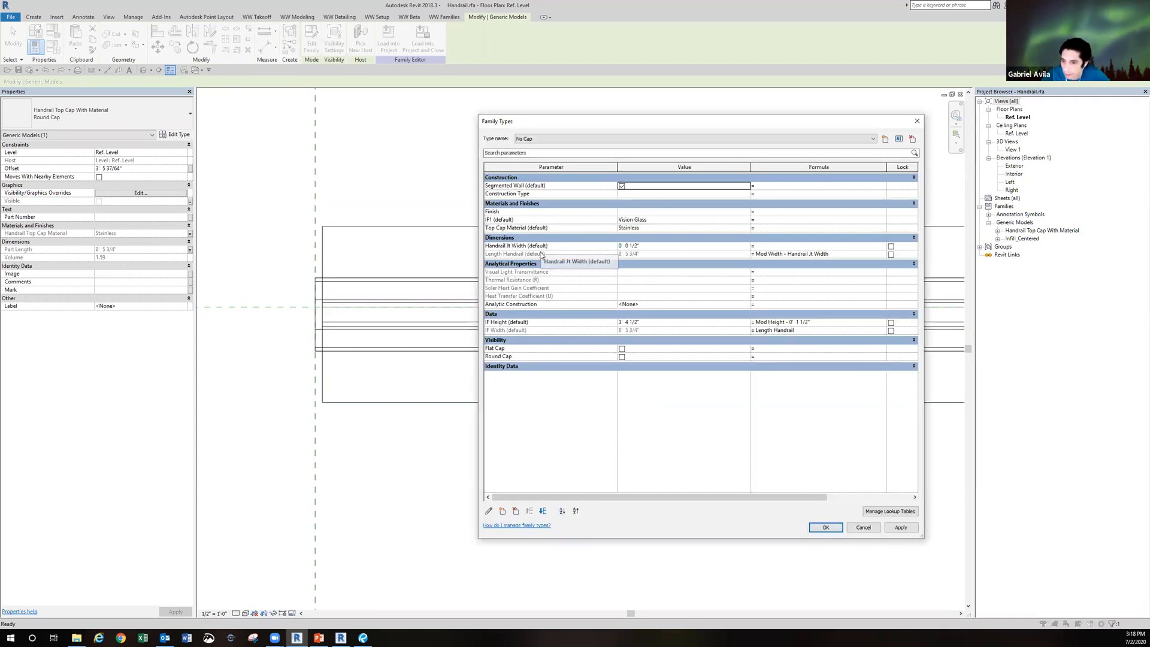
click(590, 255)
click(841, 253)
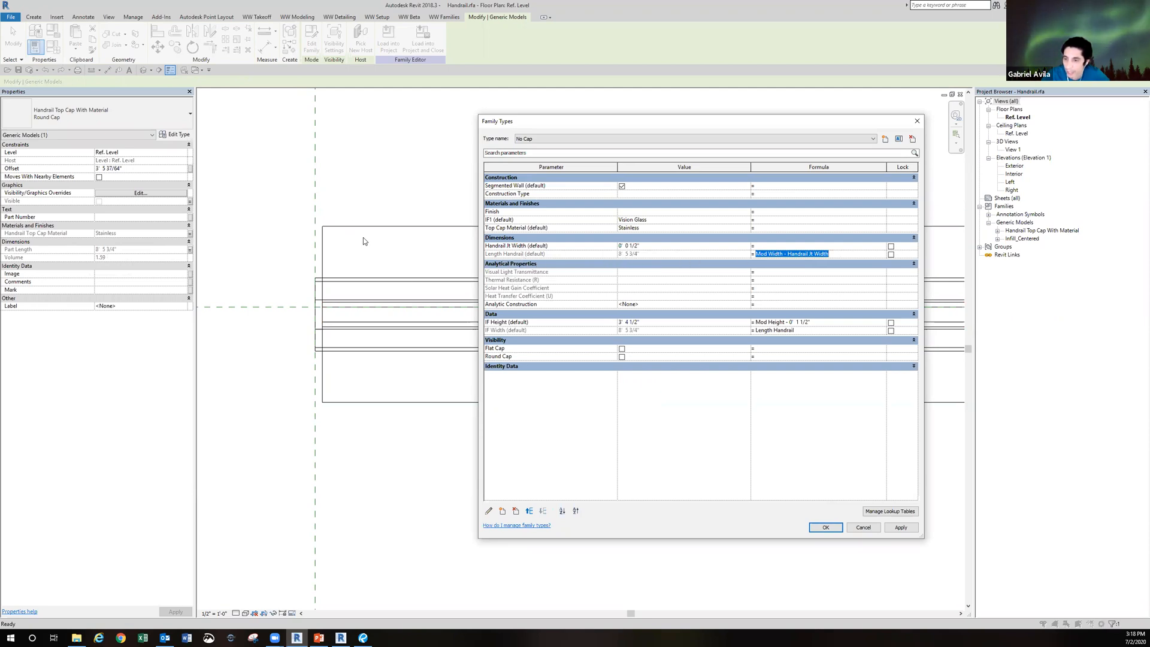
click(825, 527)
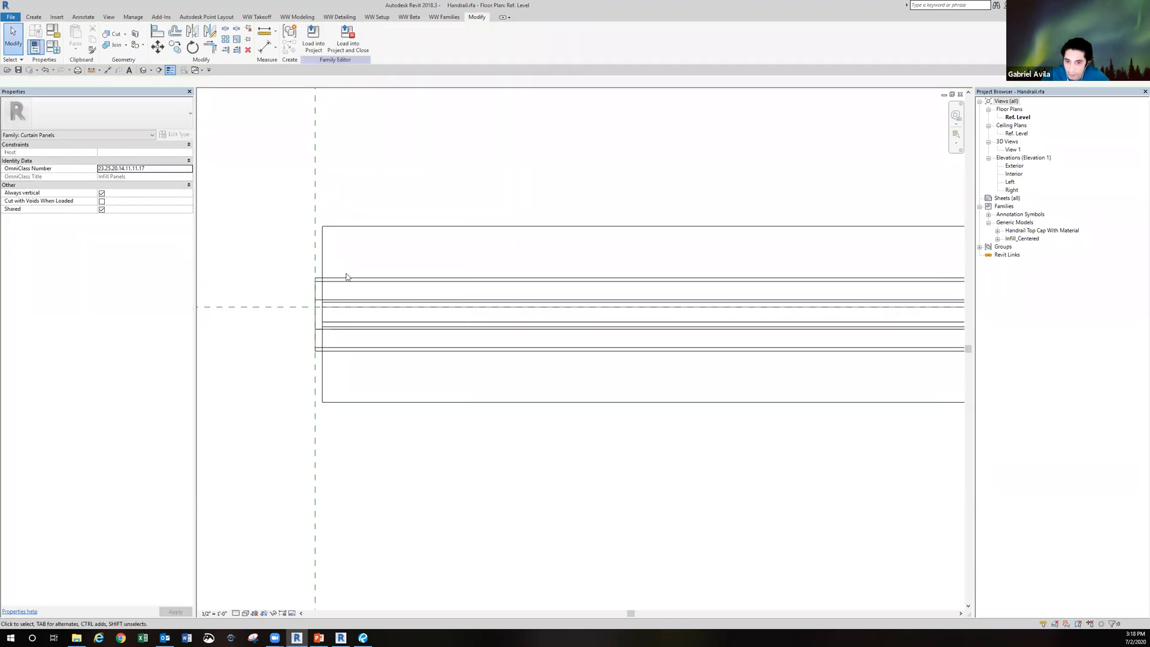
- Remove the family parameter association from the Round Cap top cap's Part Length by setting it to <none>
click(346, 226)
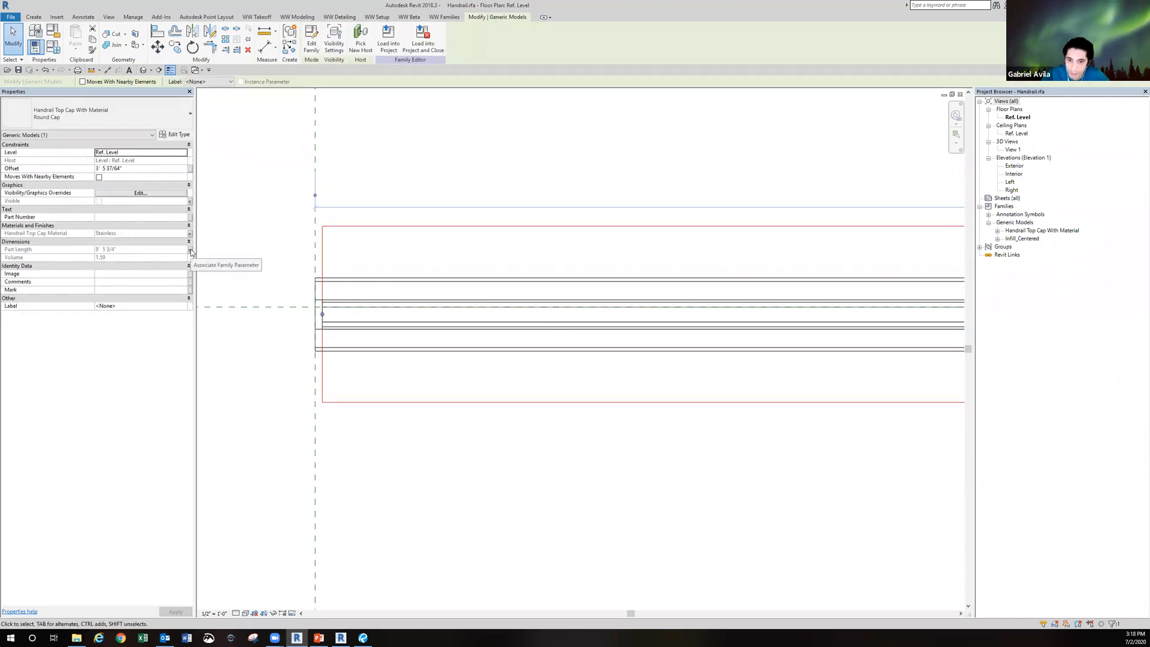
click(190, 249)
click(525, 285)
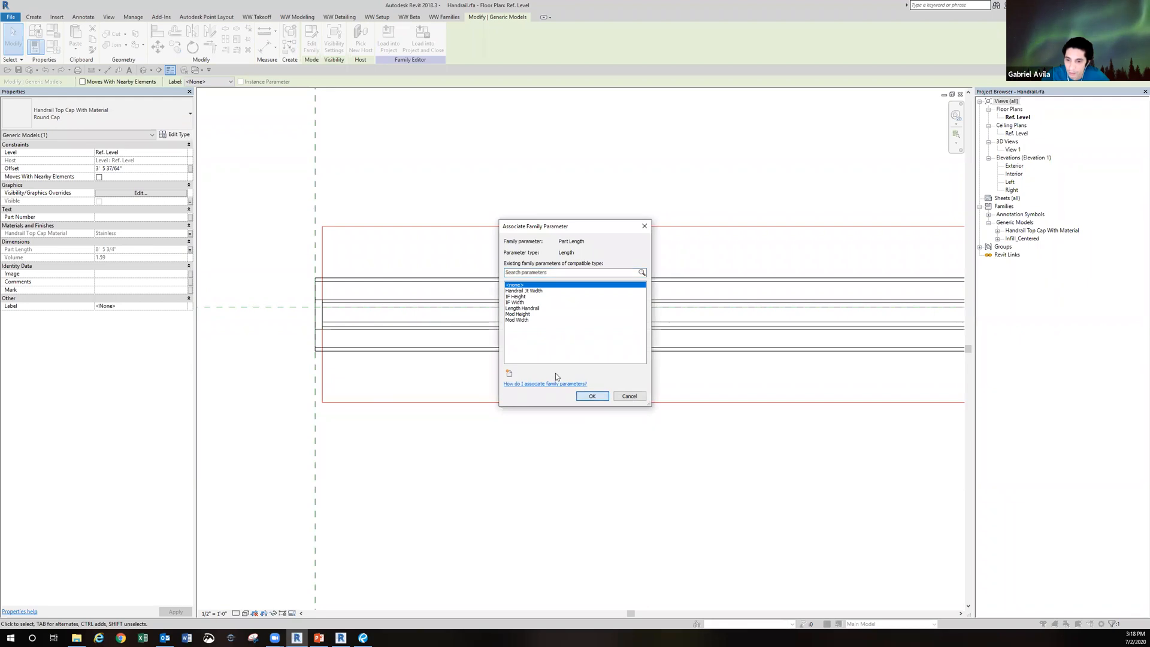
click(592, 395)
- Stretch both ends of the top cap to the outer reference planes and lock them there
drag(325, 318, 318, 323)
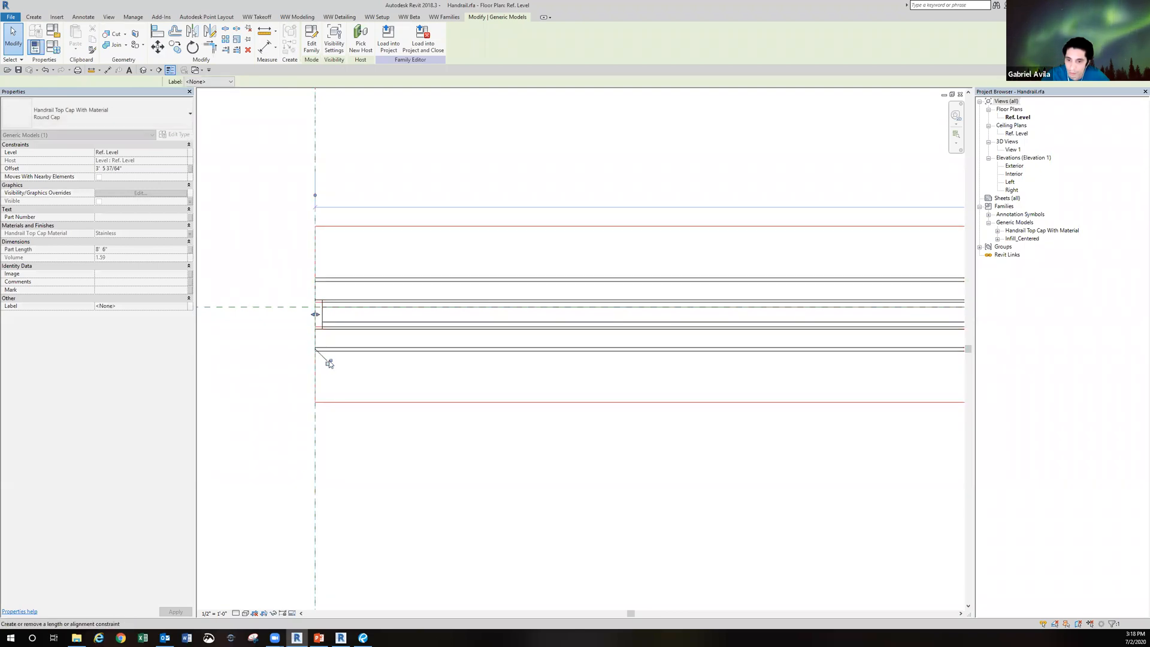
scroll(329, 362, down, 5)
middle_drag(919, 391, 645, 391)
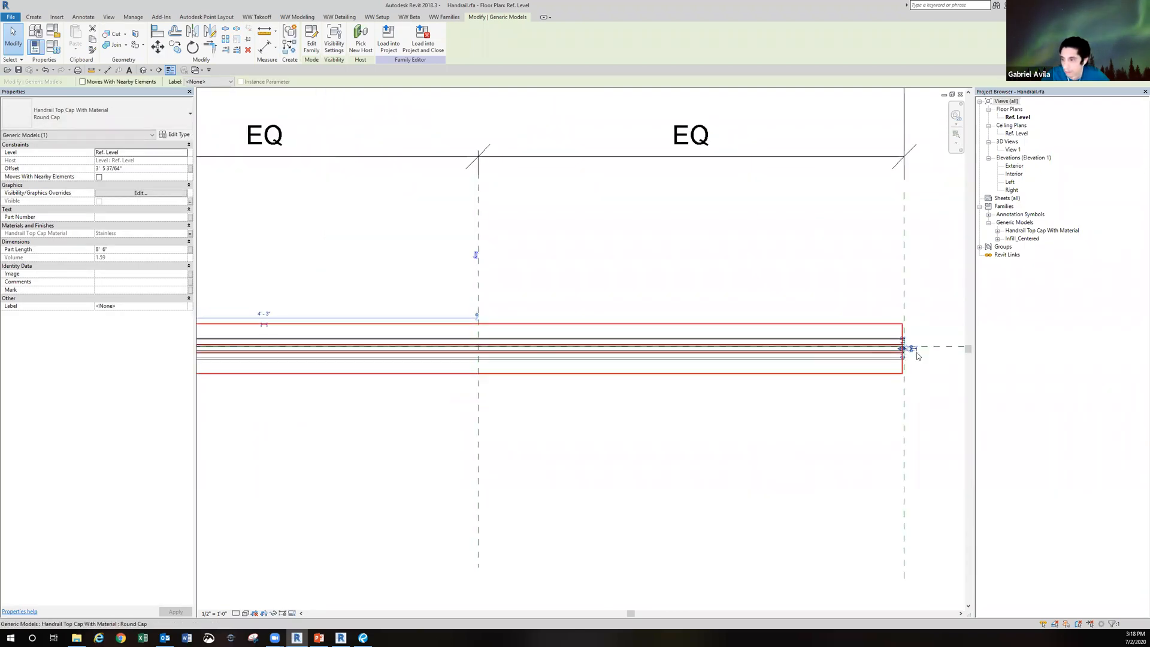
scroll(911, 351, up, 6)
drag(625, 345, 631, 340)
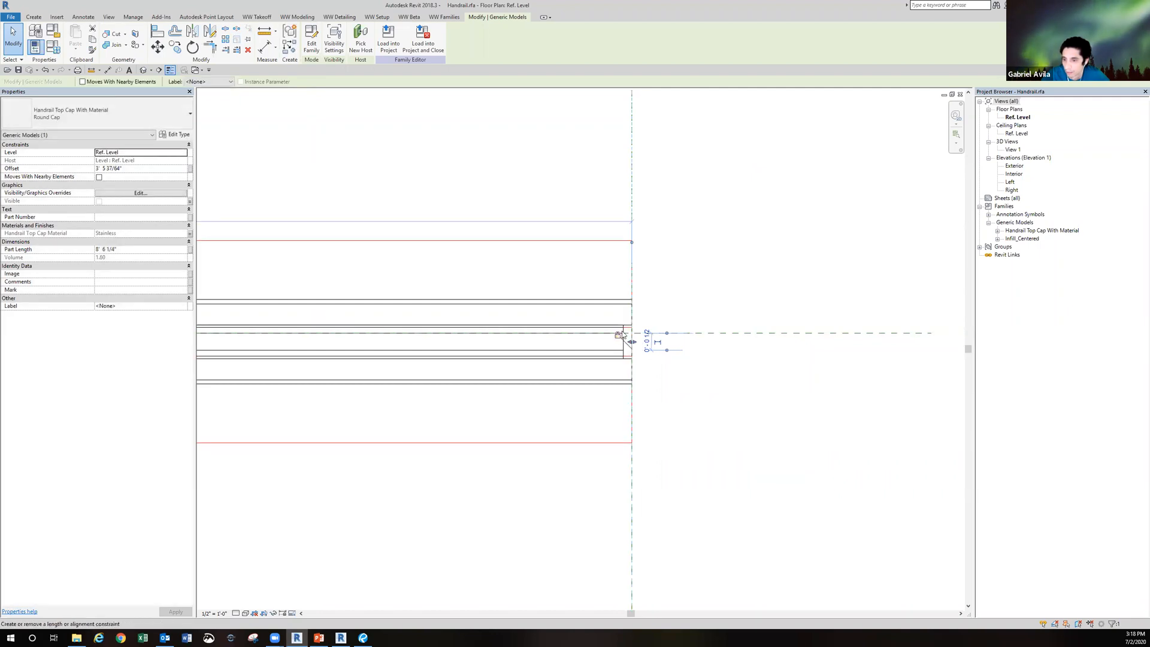
click(672, 298)
scroll(672, 299, down, 3)
- Load the Handrail family into Project4, overwriting the existing version and its parameter values, and inspect the panel joints in 3D
click(311, 52)
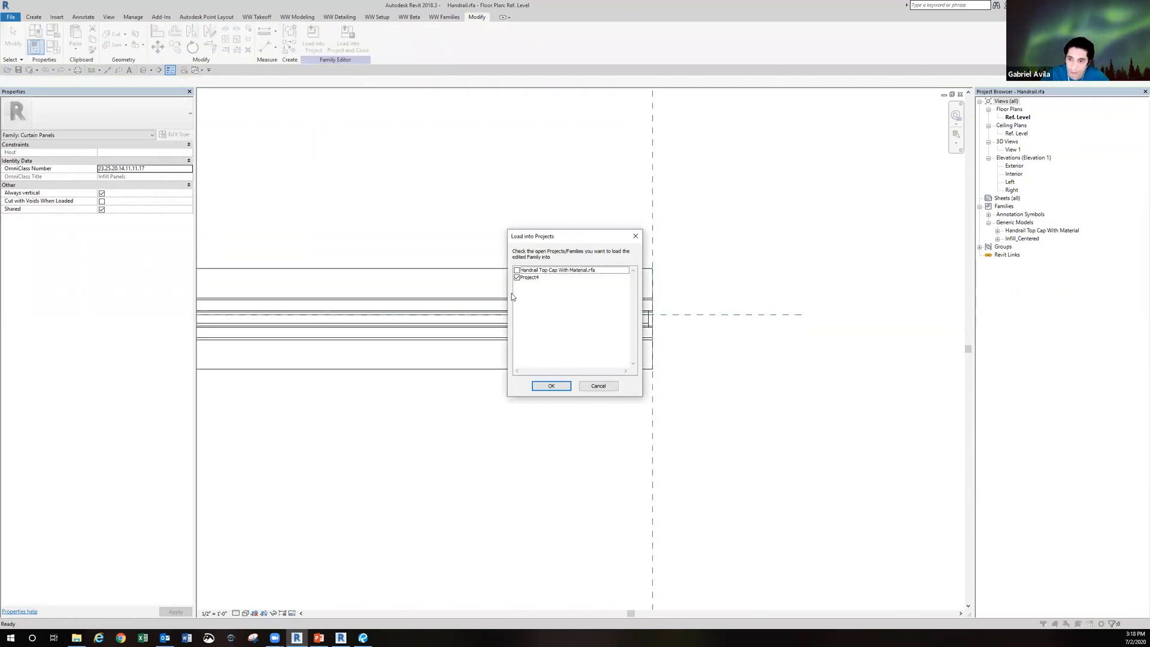
click(547, 385)
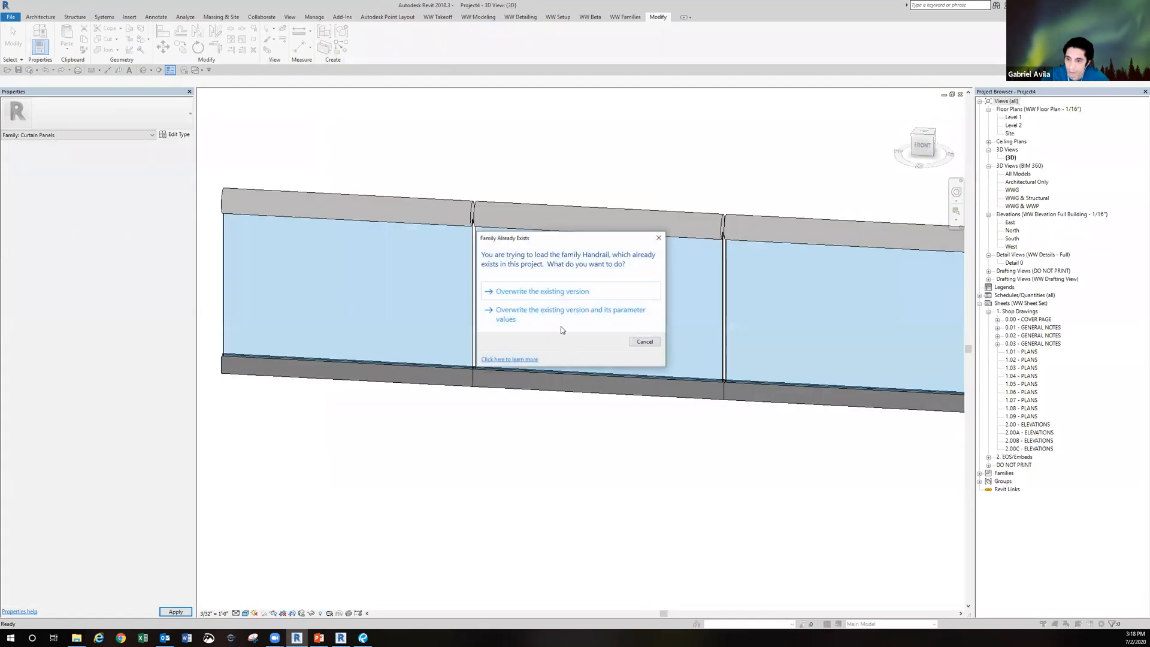
click(560, 316)
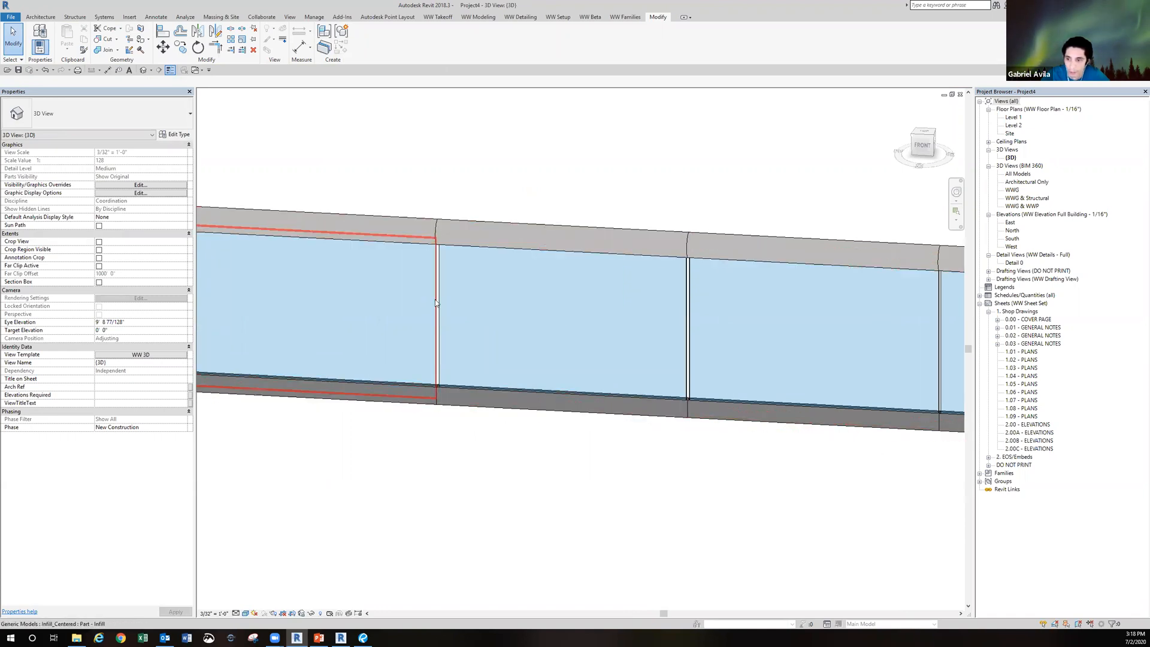
scroll(438, 303, down, 2)
shift+middle_drag(469, 317, 533, 329)
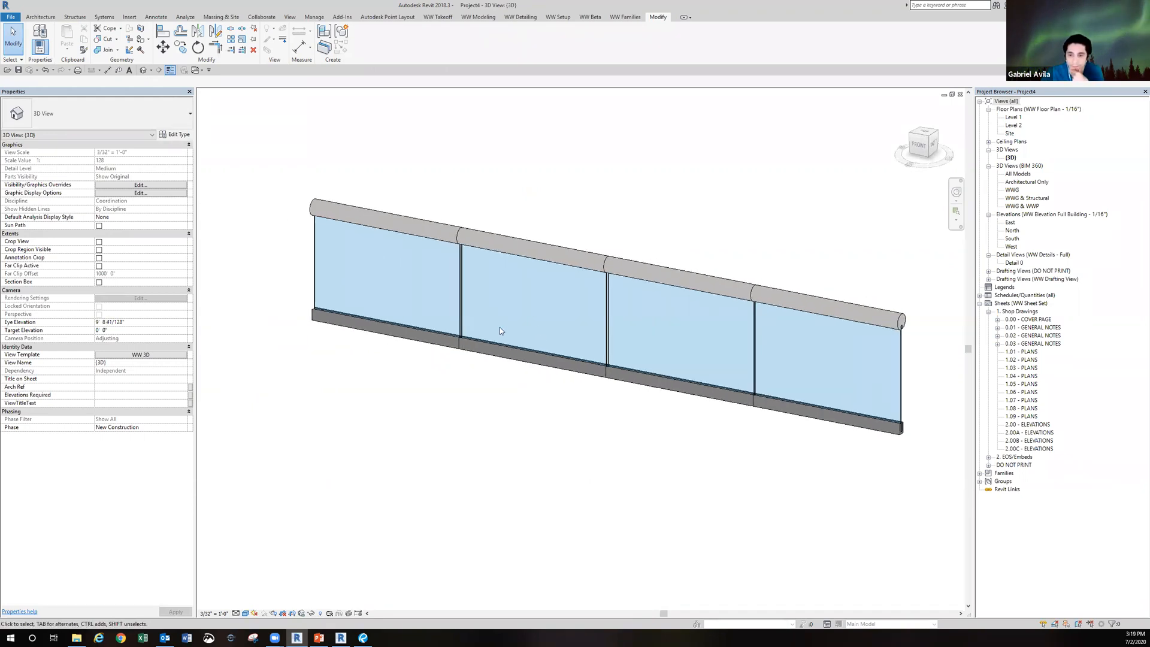
middle_drag(431, 358, 483, 364)
shift+middle_drag(409, 378, 449, 377)
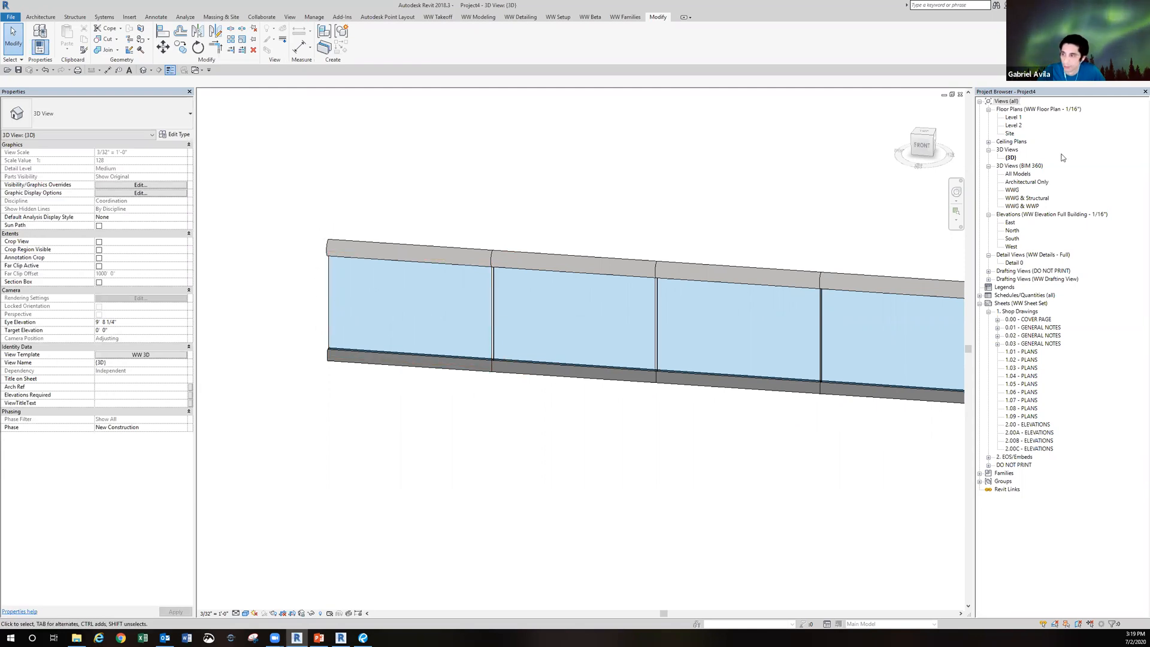
- In the Level 1 plan, draw an L-shaped WW HANDRAIL curtain wall west of the existing handrail, its north-south leg about 13'-6" long
double_click(1012, 118)
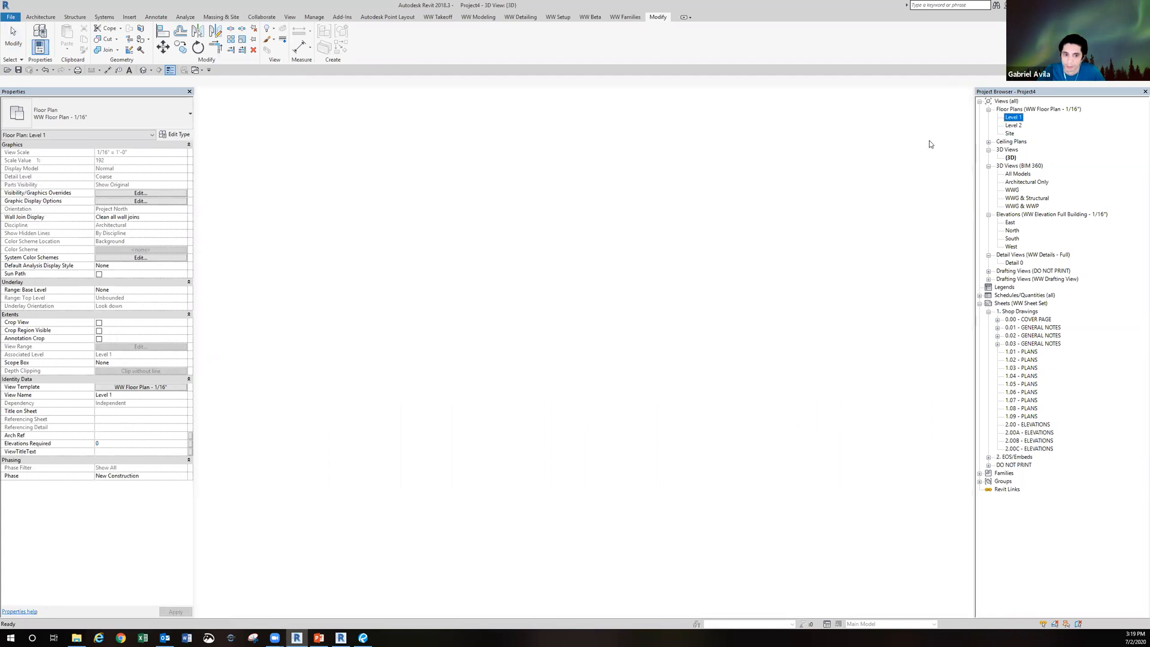
scroll(575, 407, up, 3)
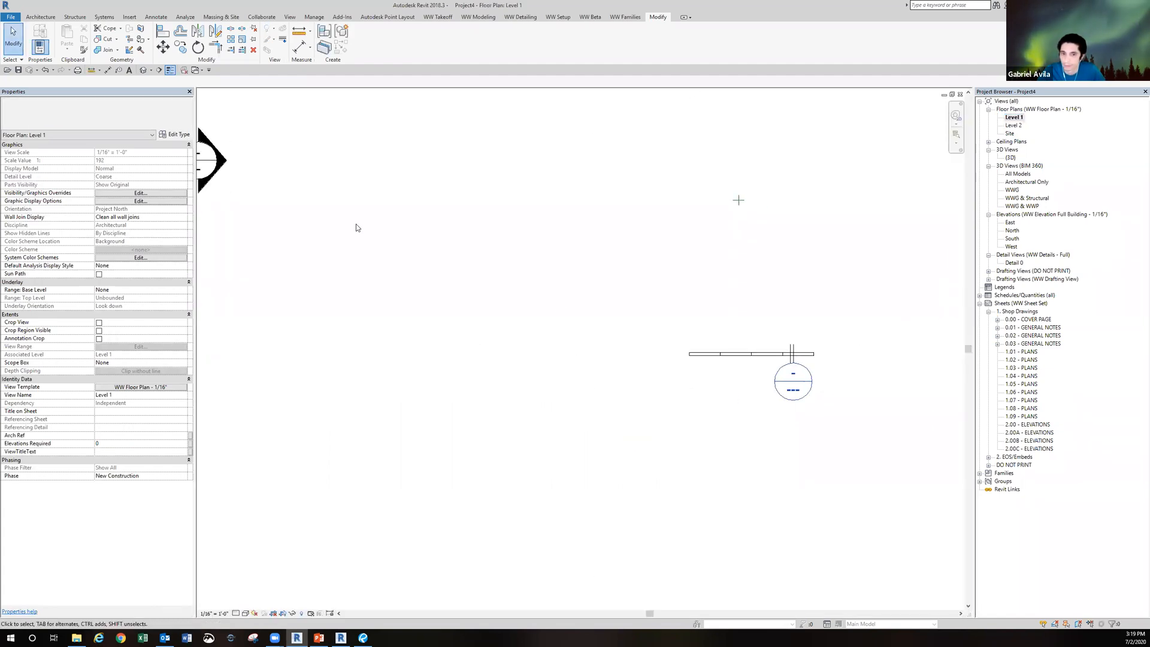
click(40, 16)
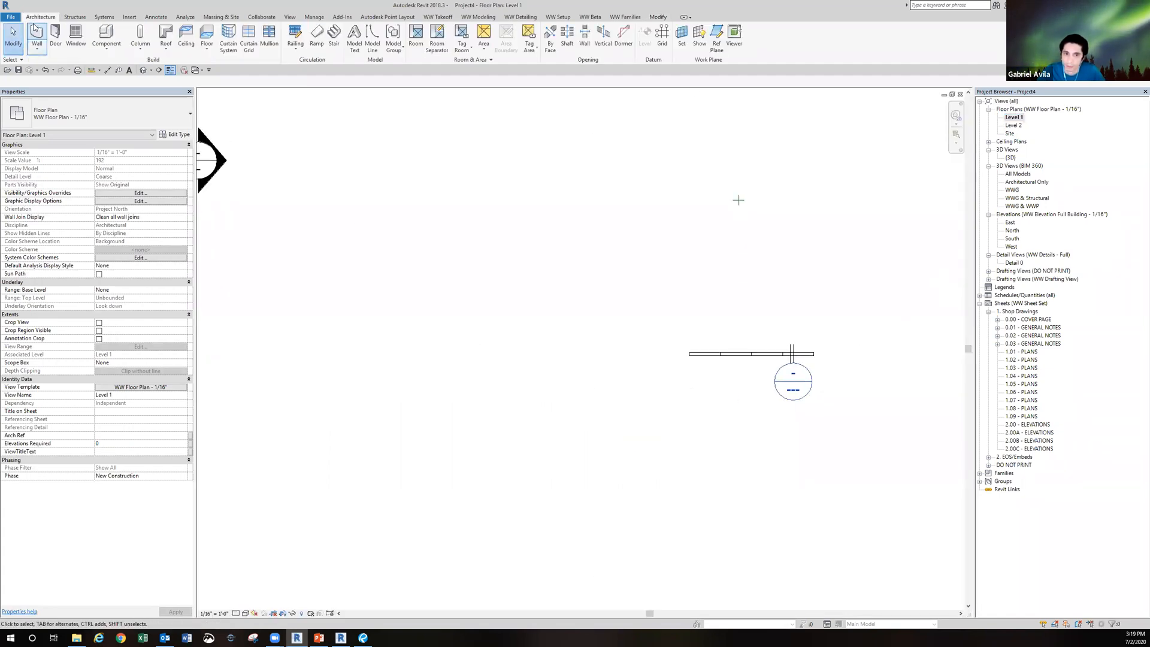
key(w)
key(a)
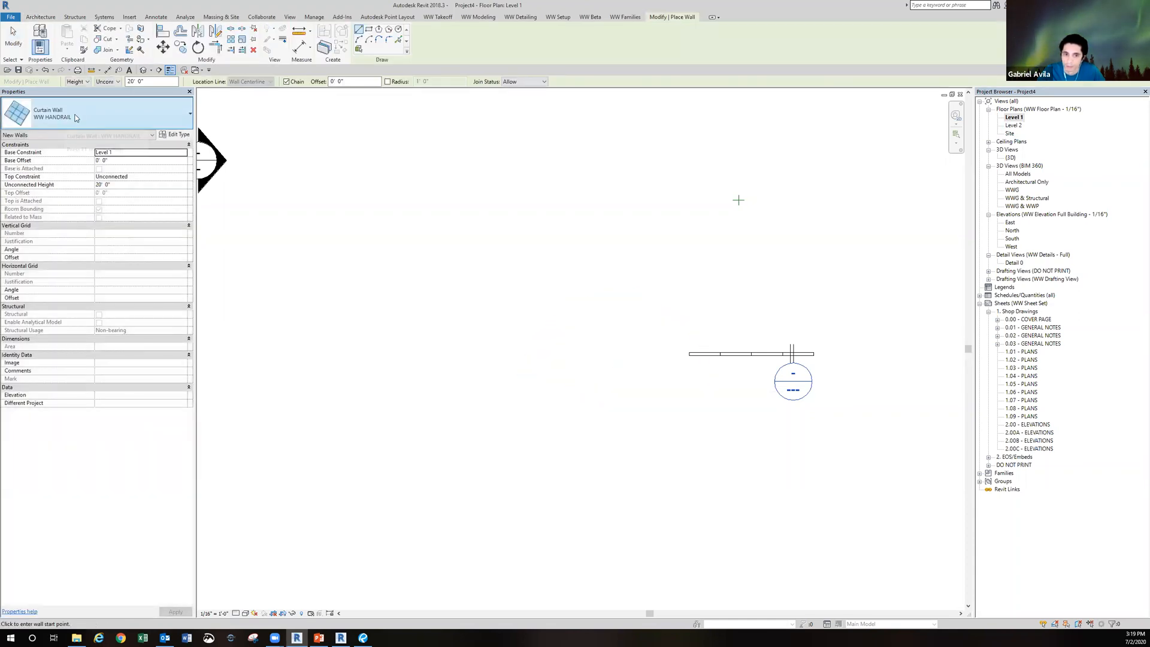
click(583, 390)
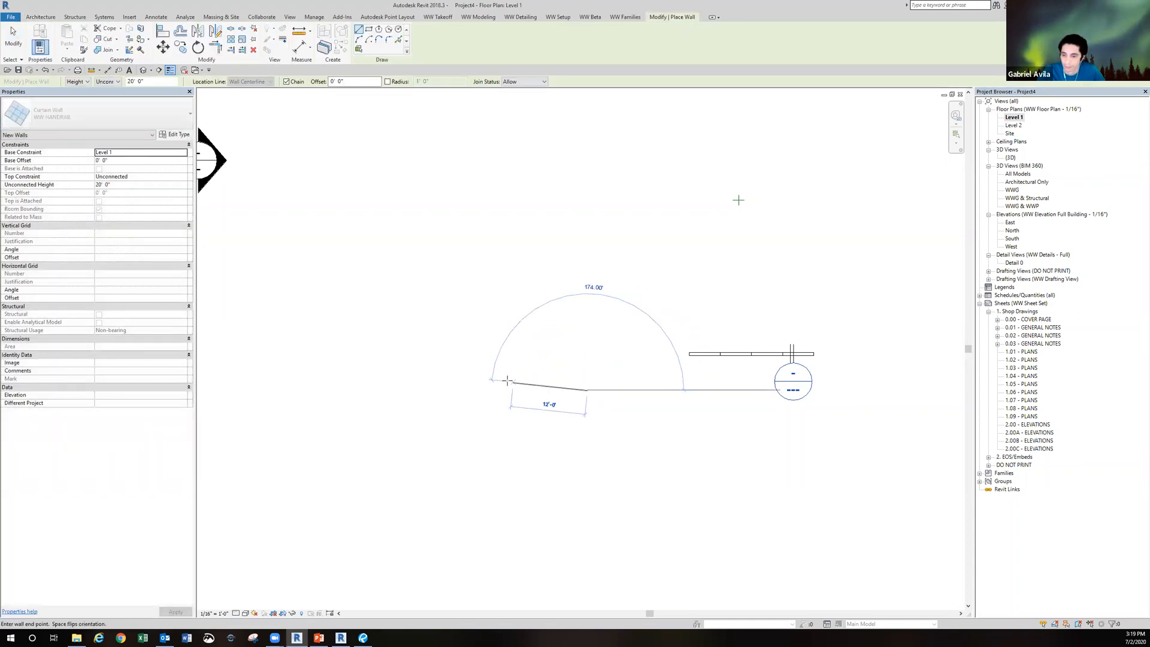
click(524, 306)
key(Escape)
key(Escape)
- In the 3D view, set the Unconnected Height of both new curtain walls to 3'-6"
double_click(1011, 157)
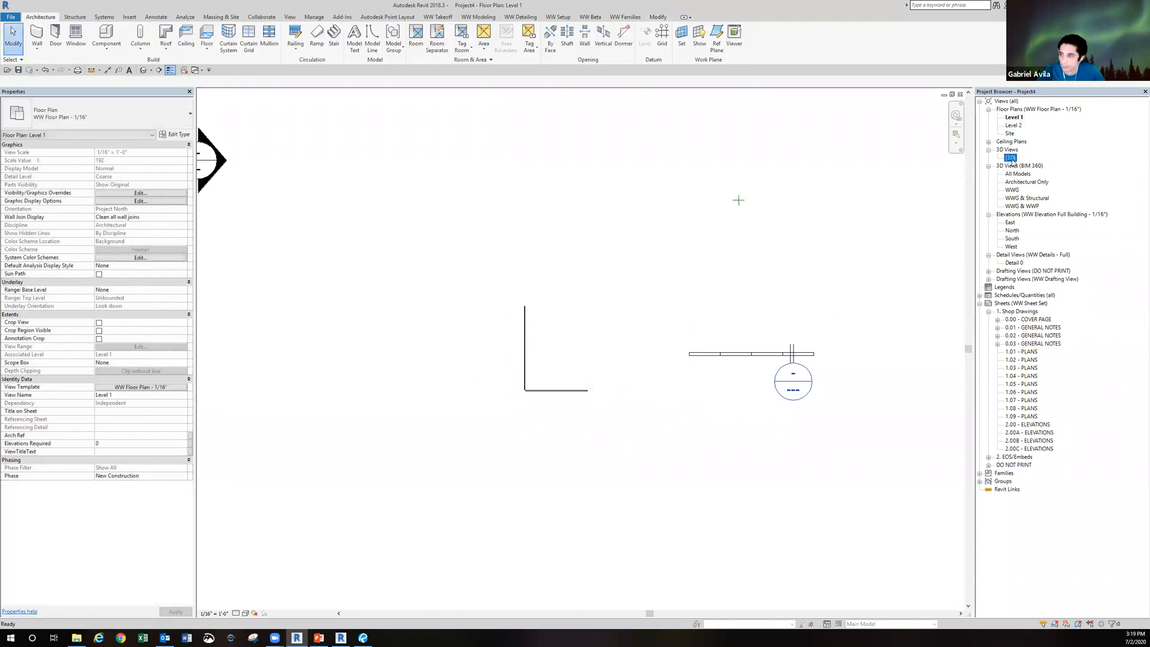
scroll(544, 358, down, 3)
shift+middle_drag(380, 364, 482, 376)
scroll(326, 300, up, 2)
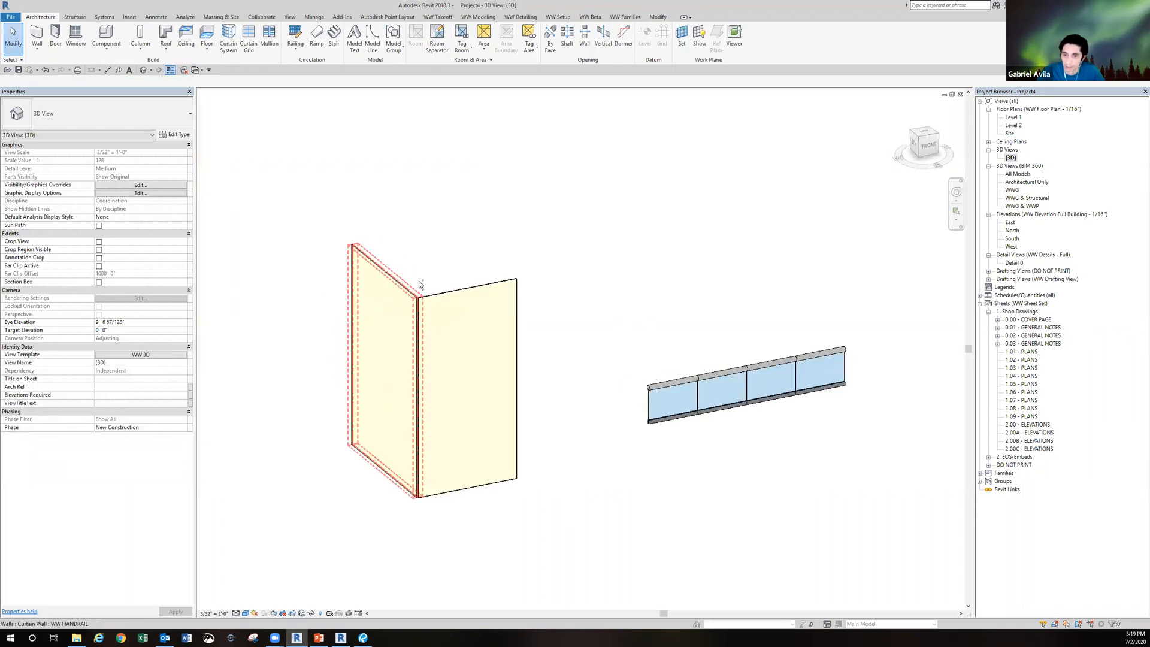
click(398, 283)
ctrl+click(469, 296)
click(150, 184)
text(3 6)
key(Return)
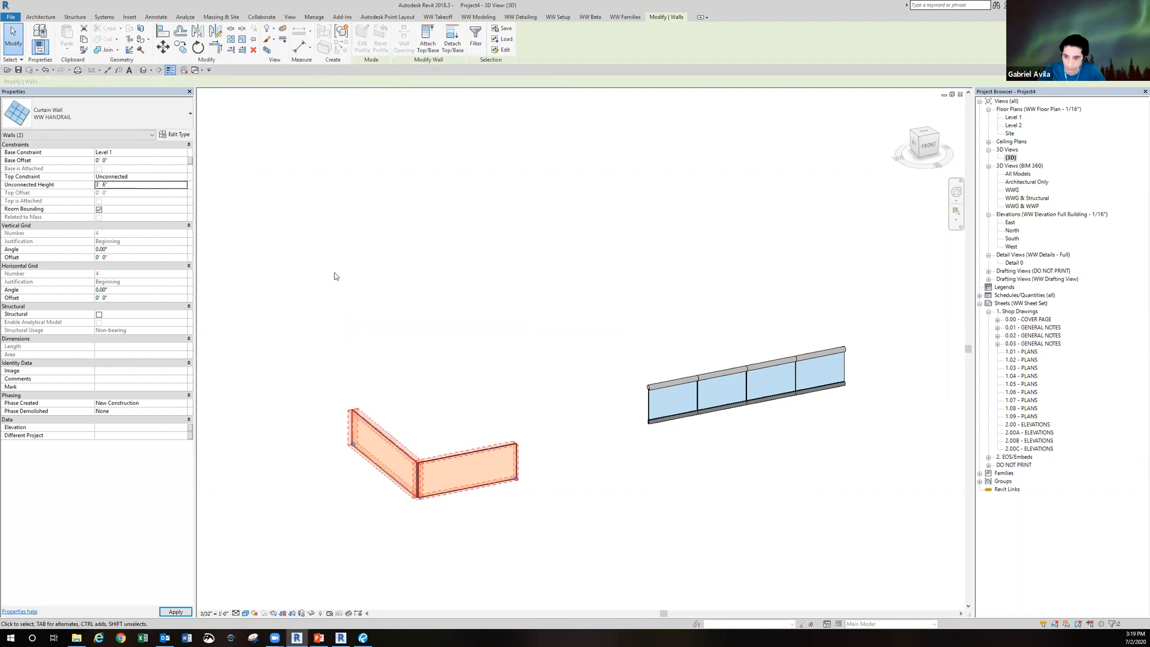
click(359, 461)
- Replace the glazed system panels of both new walls with Handrail family panels that have a round top cap
scroll(418, 512, up, 2)
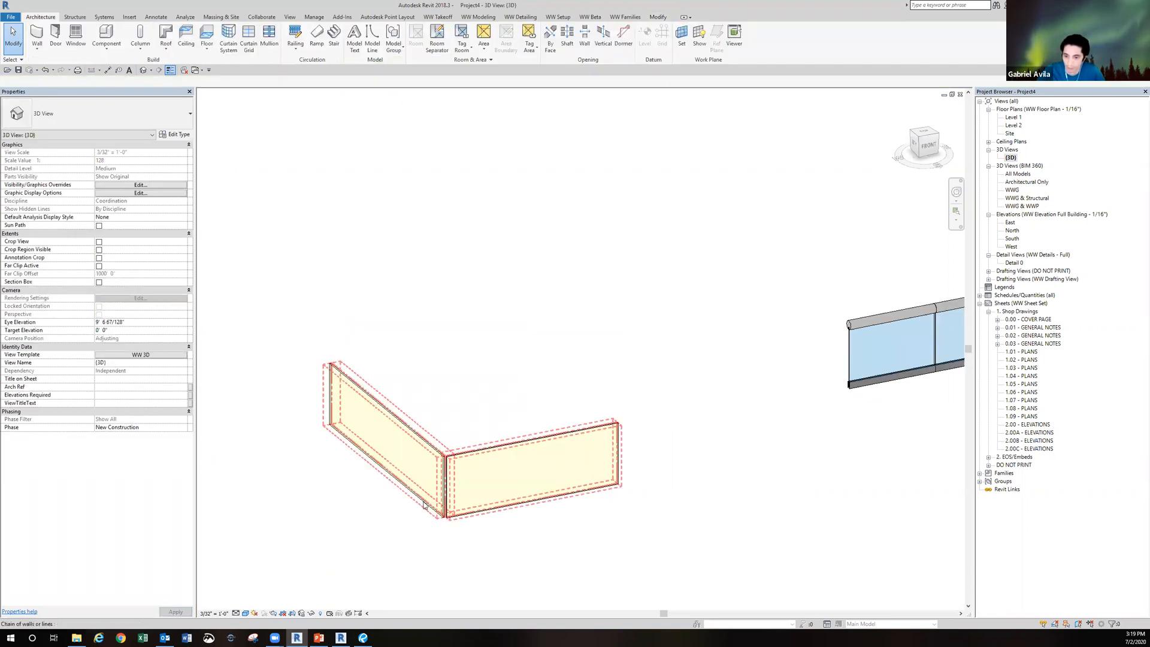
click(464, 507)
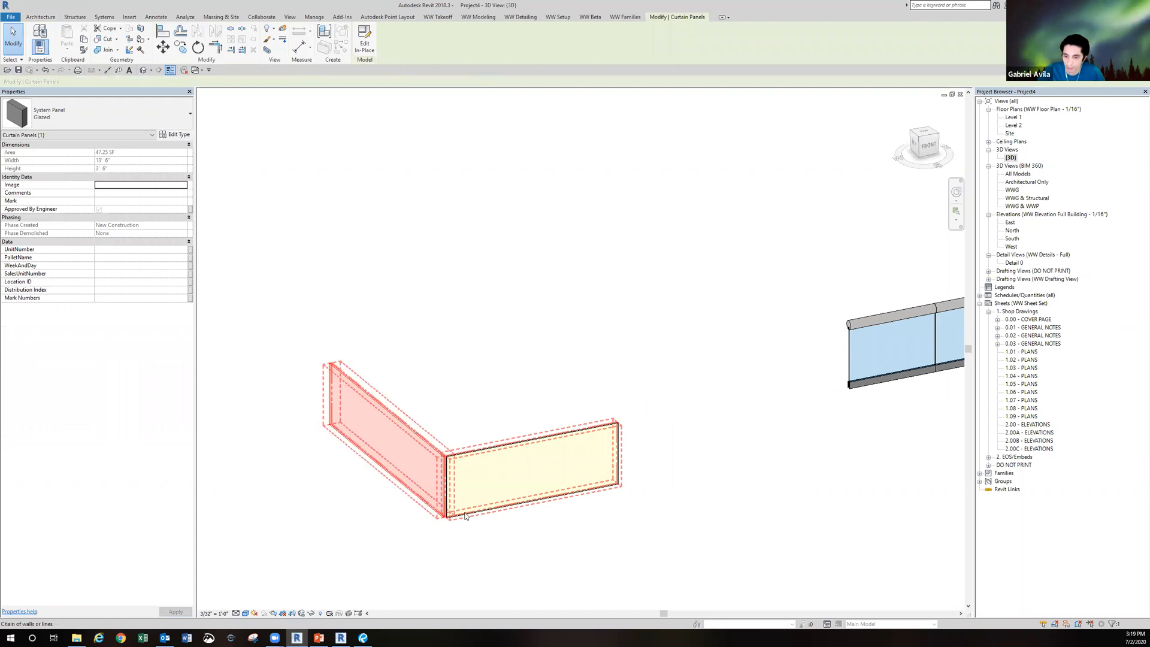
click(115, 120)
click(54, 250)
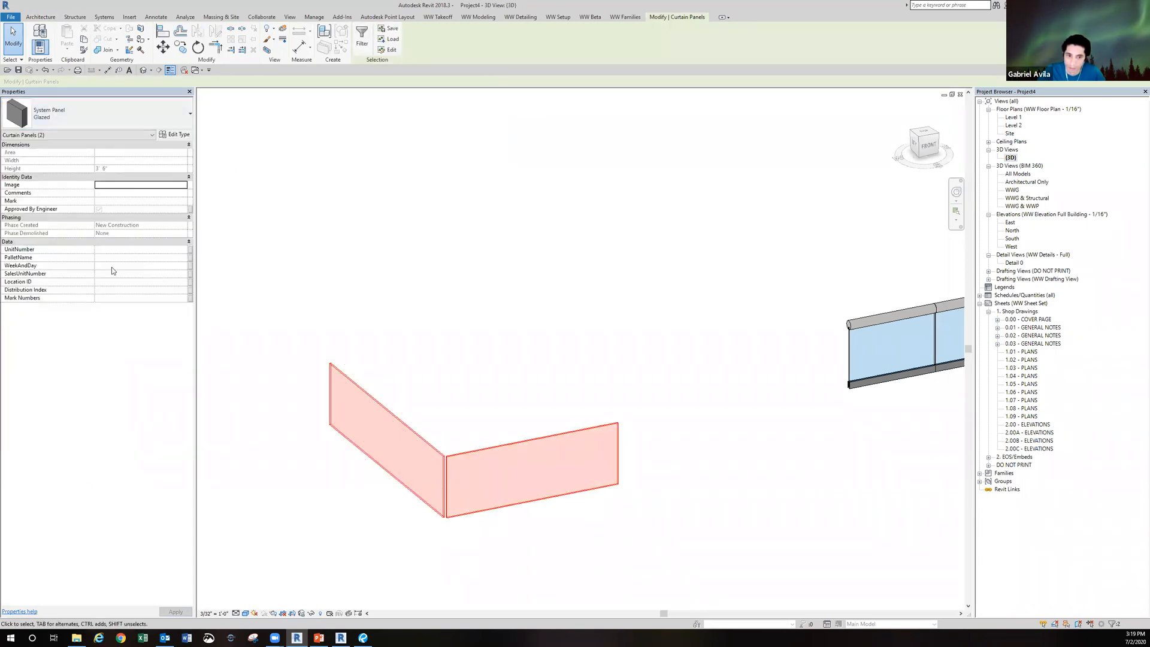
click(461, 399)
- Examine the new handrail's corner joint and the handrail section drawing in Revu, returning to the Revit model
scroll(405, 479, up, 5)
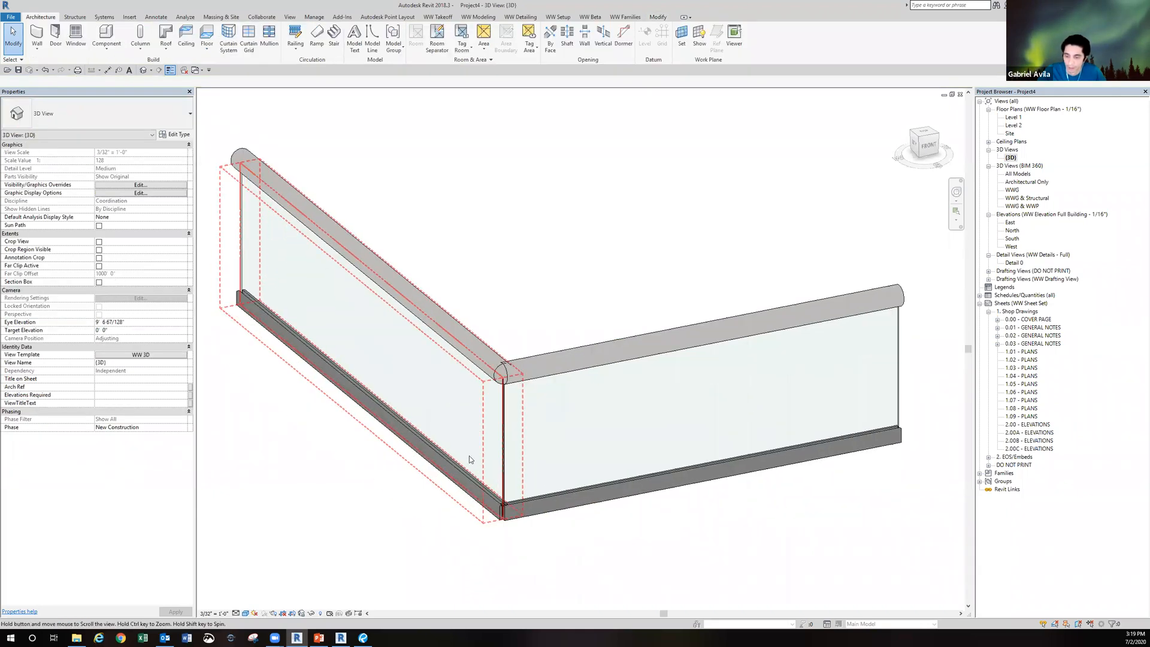
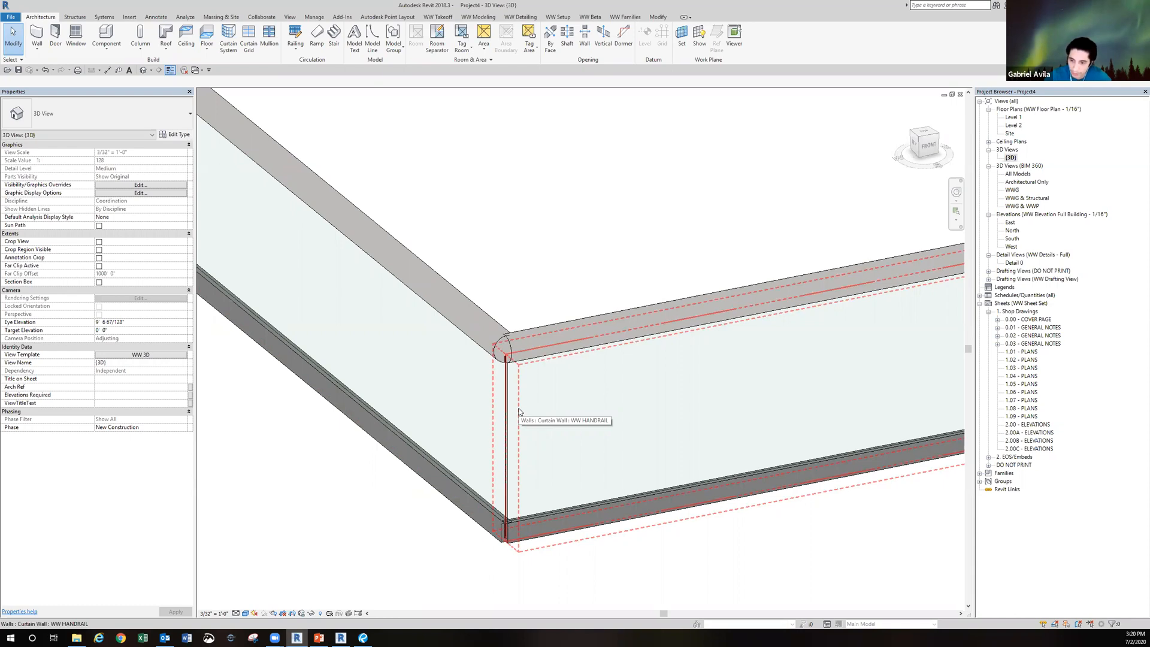
scroll(519, 412, down, 5)
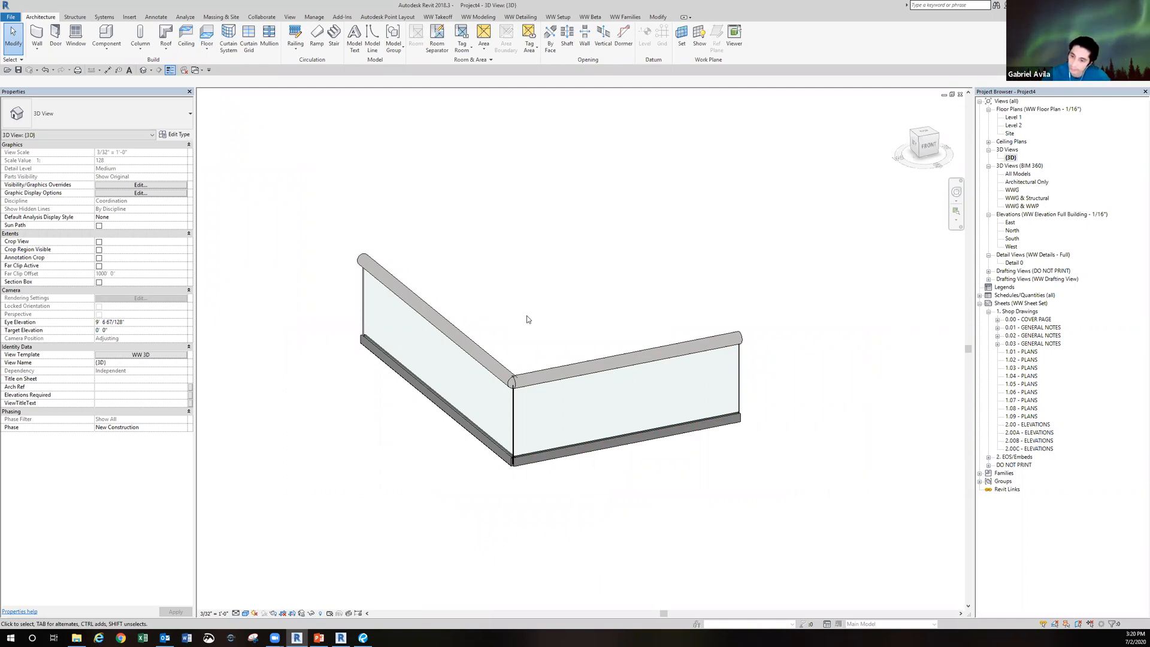
scroll(527, 316, down, 3)
middle_drag(530, 323, 525, 326)
middle_drag(453, 236, 380, 263)
scroll(415, 246, down, 1)
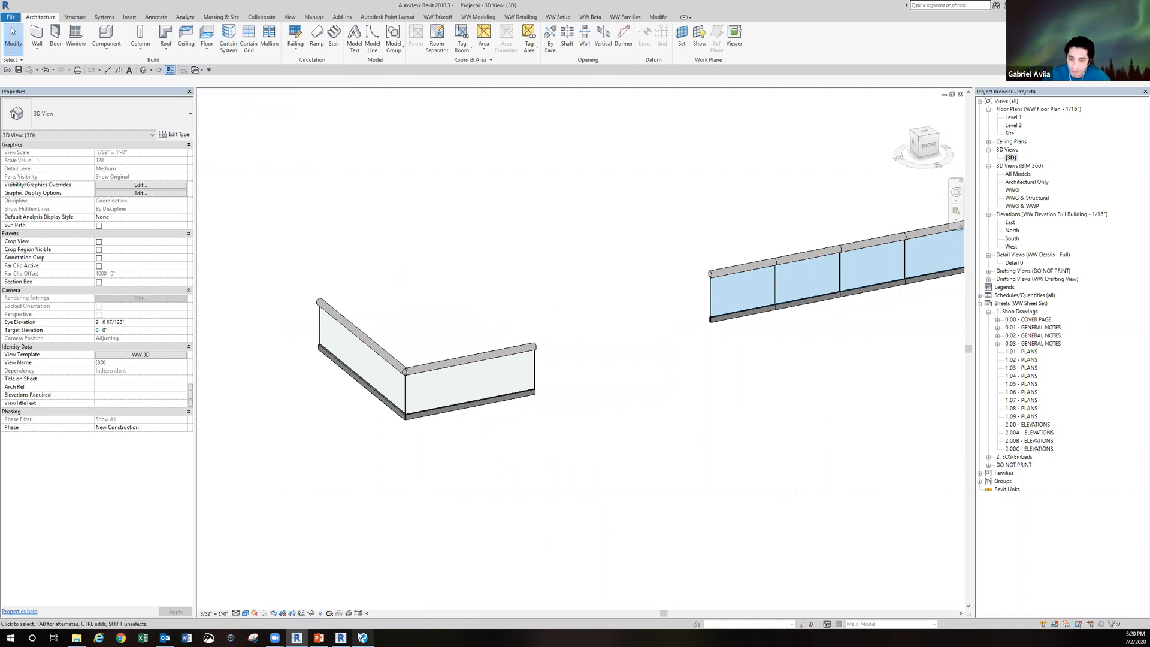
key(alt+Tab)
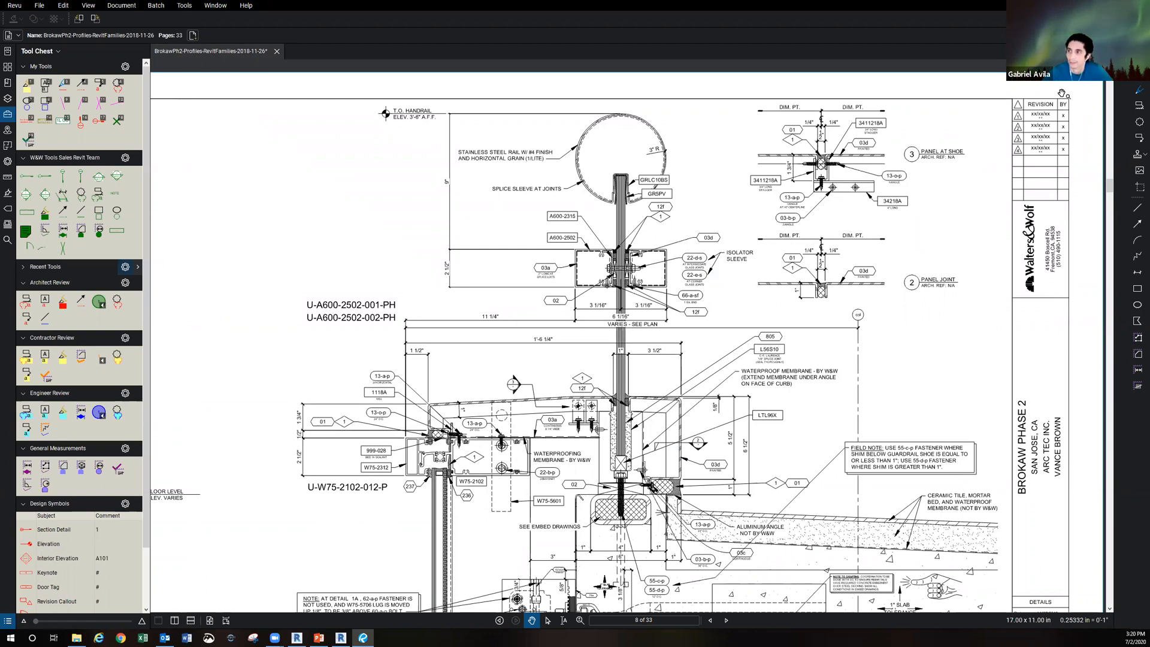
key(alt+Tab)
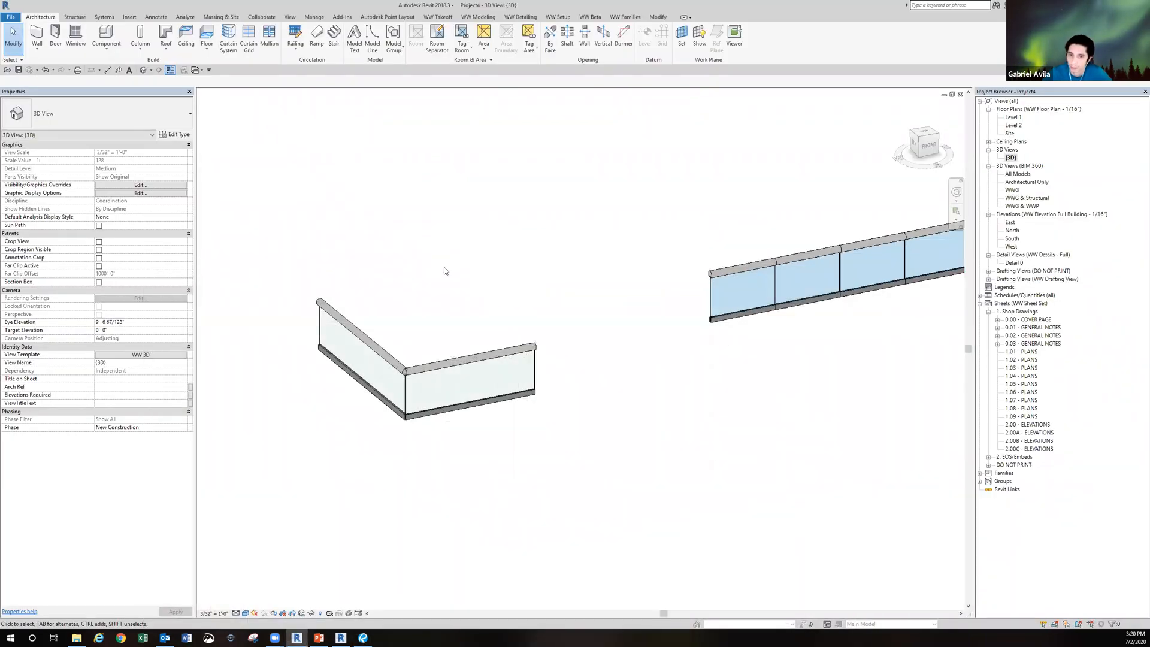
- Switch to the open Handrail.rfa family and open its Left elevation
click(196, 70)
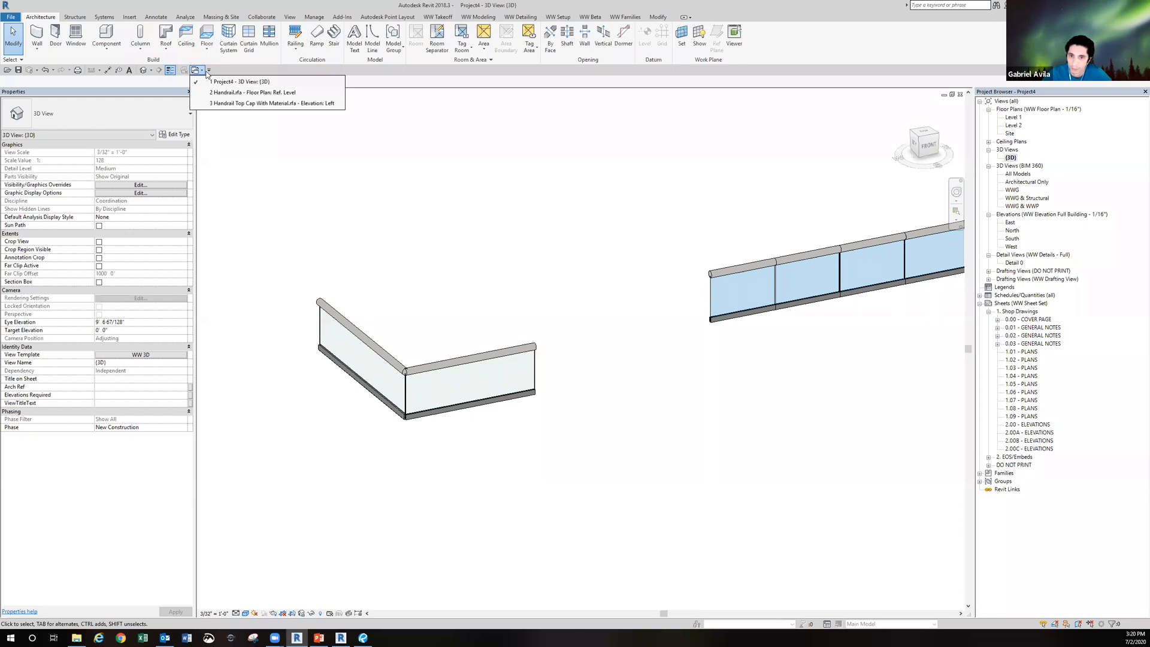
click(237, 93)
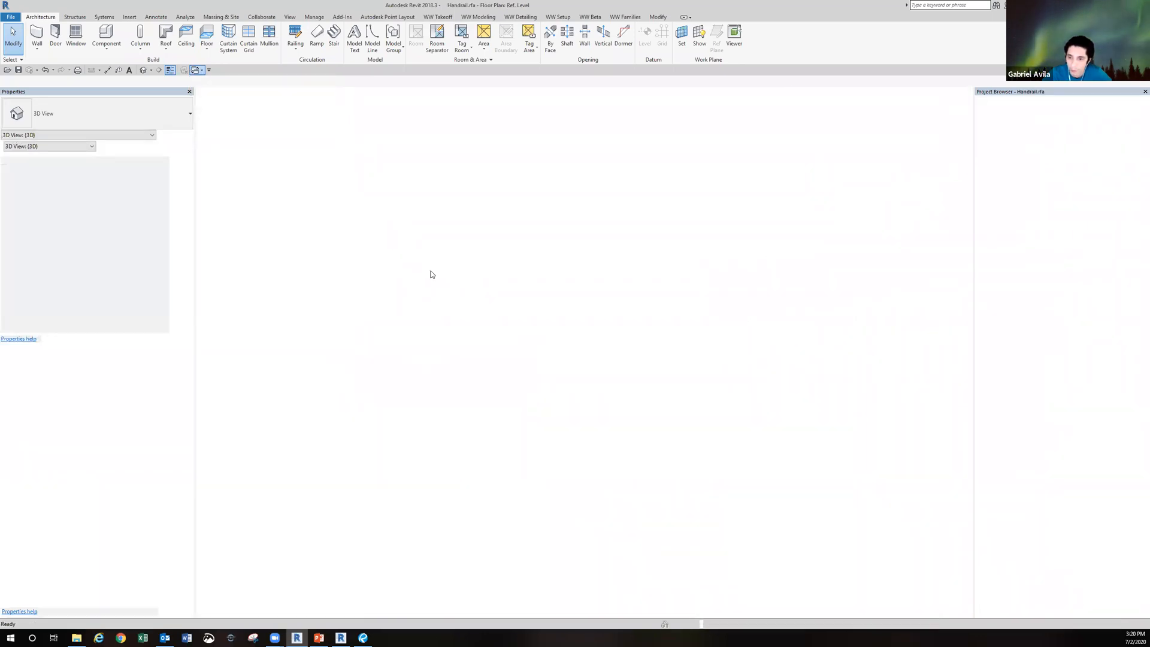
double_click(1009, 183)
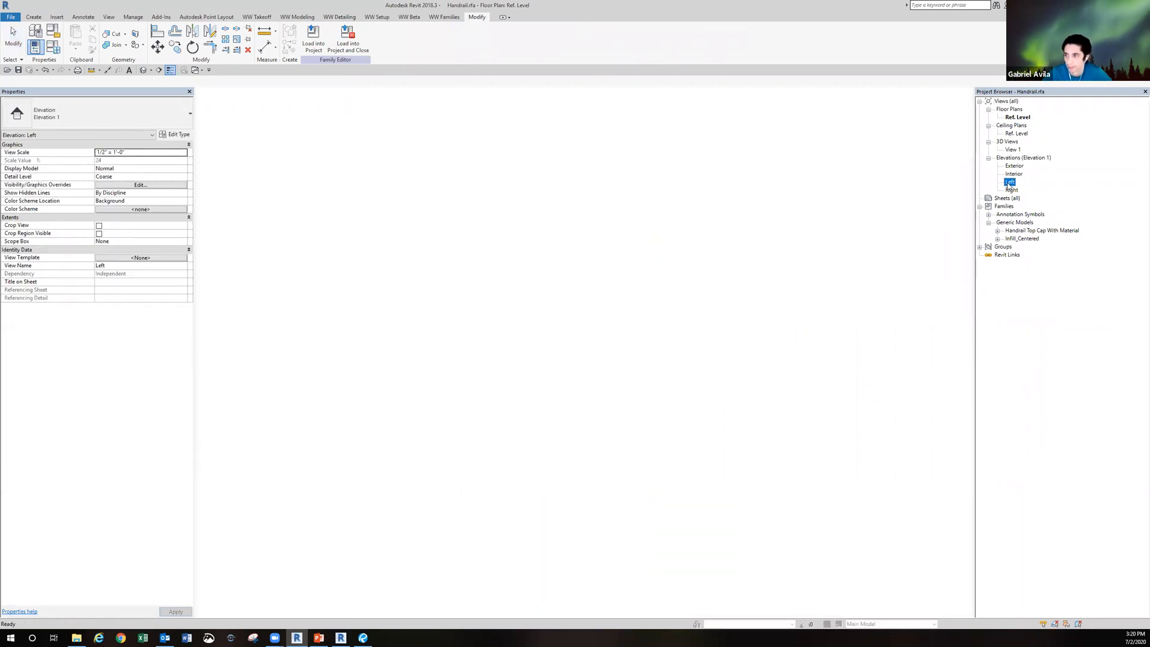
scroll(600, 461, up, 3)
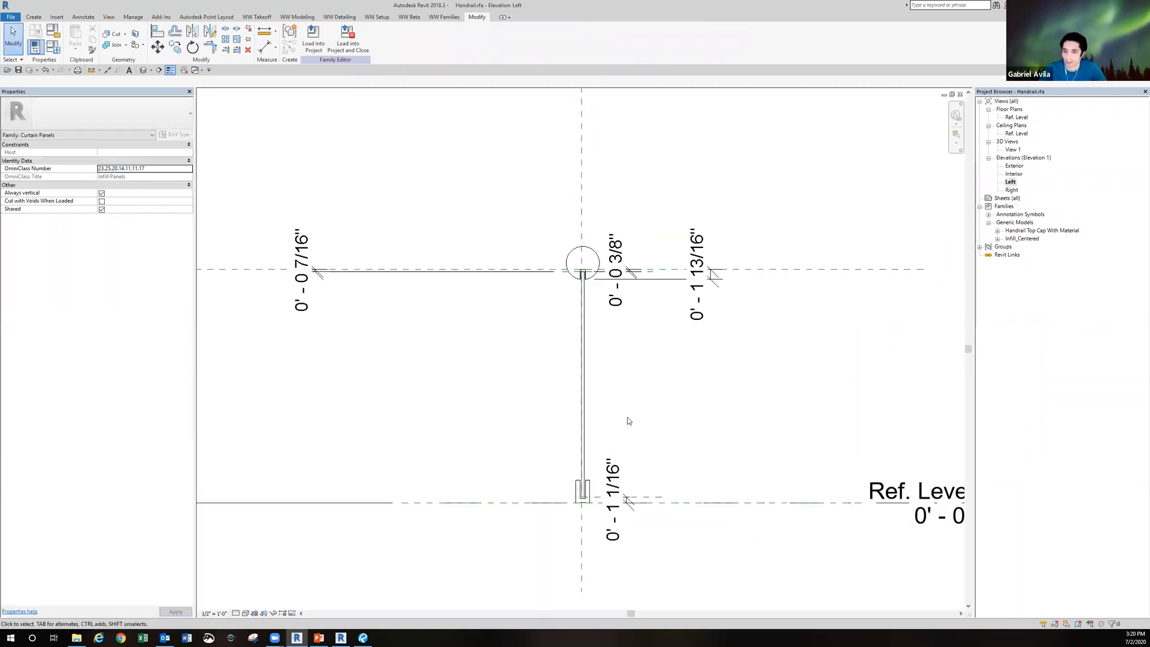
scroll(580, 311, up, 2)
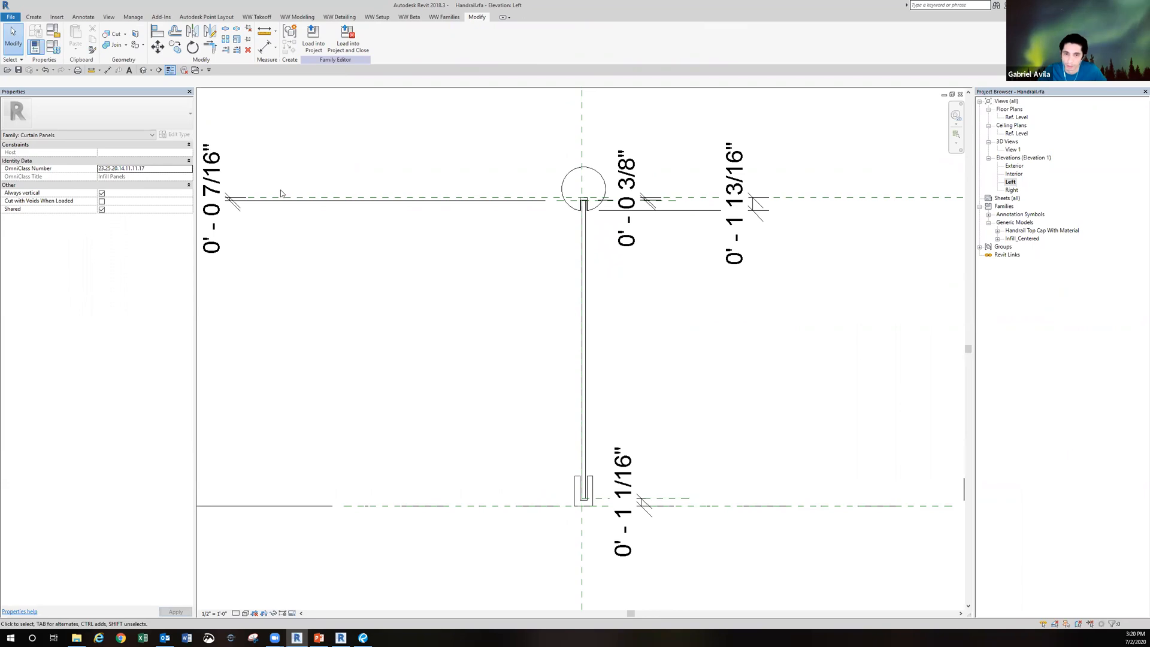
- Start an extrusion and sketch a rectangle against each side of the glass below the top cap, the first about 3 3/4" by 2 1/2"
click(40, 19)
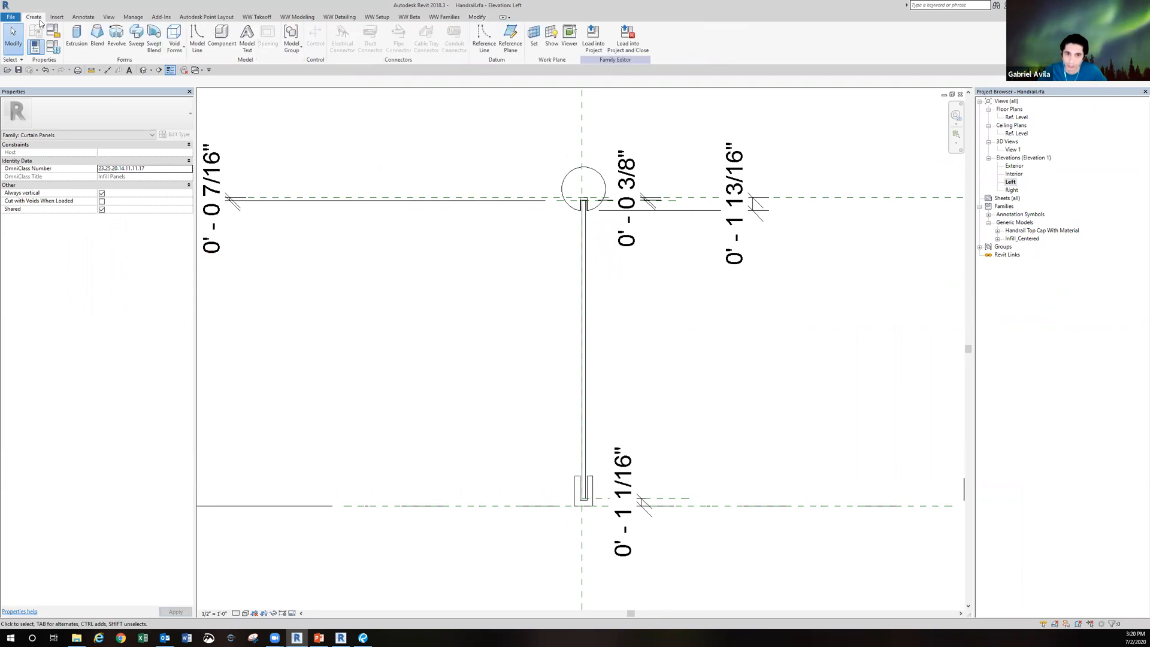
click(76, 37)
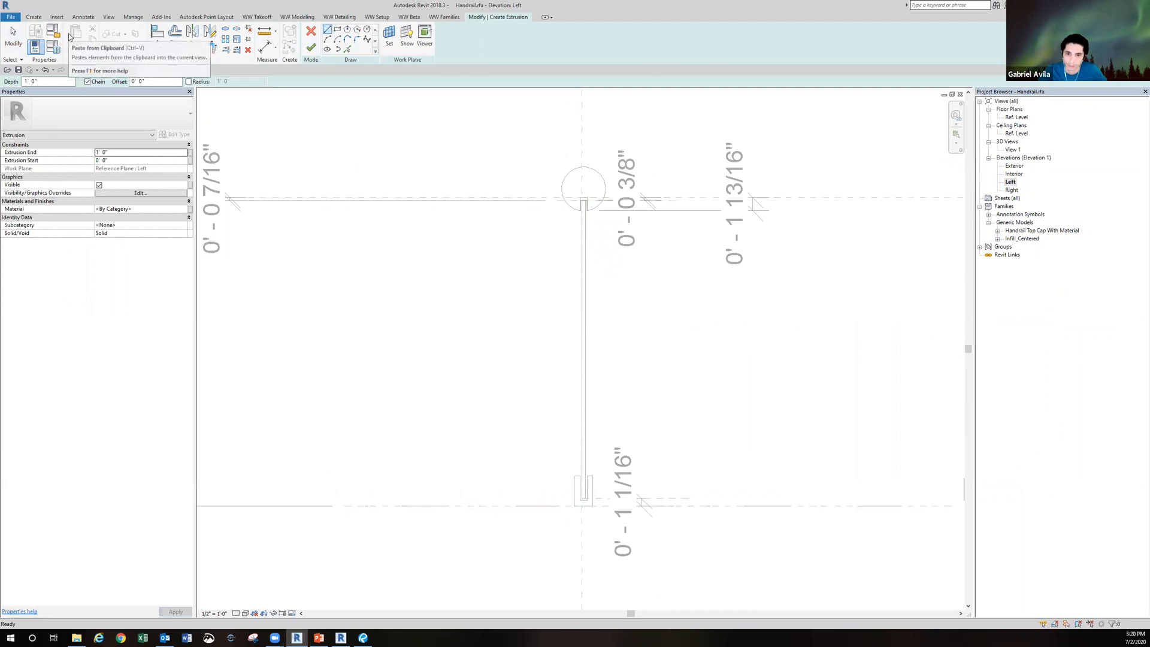
click(337, 29)
scroll(565, 258, up, 2)
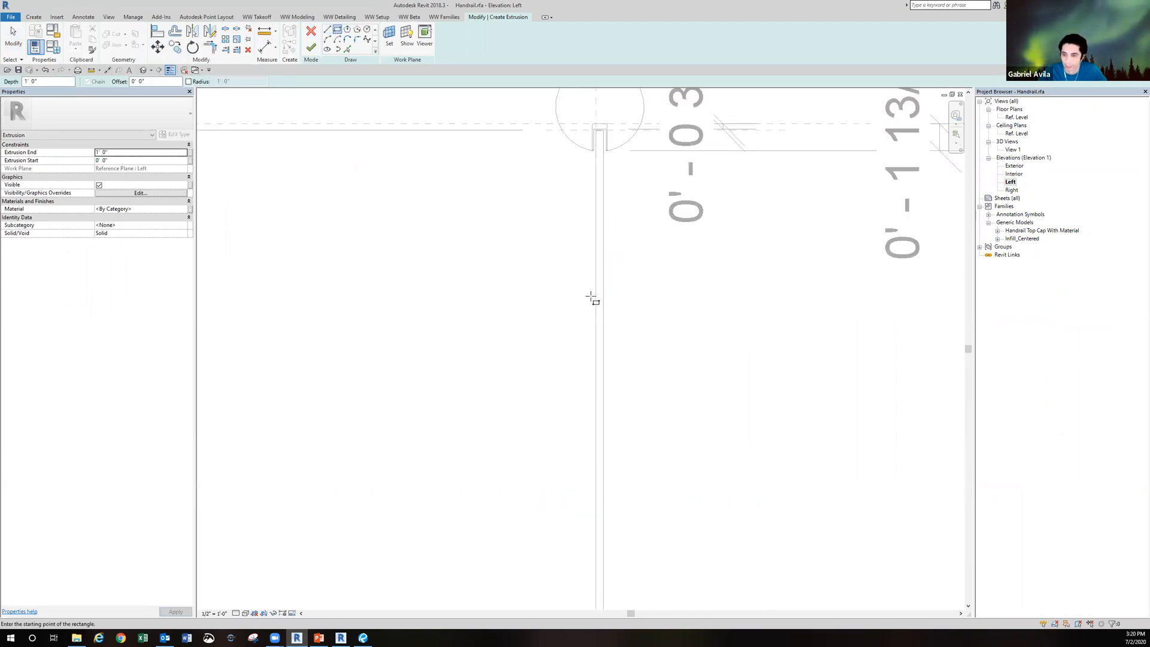
click(596, 296)
click(540, 333)
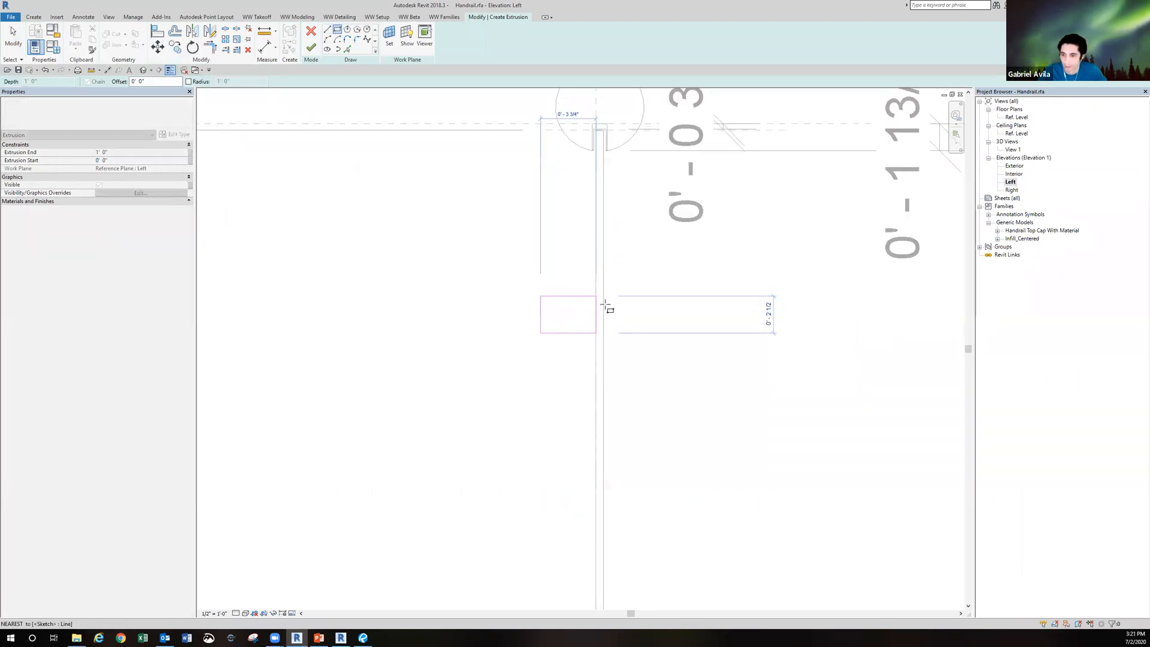
click(604, 296)
click(658, 332)
key(Escape)
key(Escape)
- Set the width of the rectangle on the left side of the glass to 2"
scroll(570, 300, up, 2)
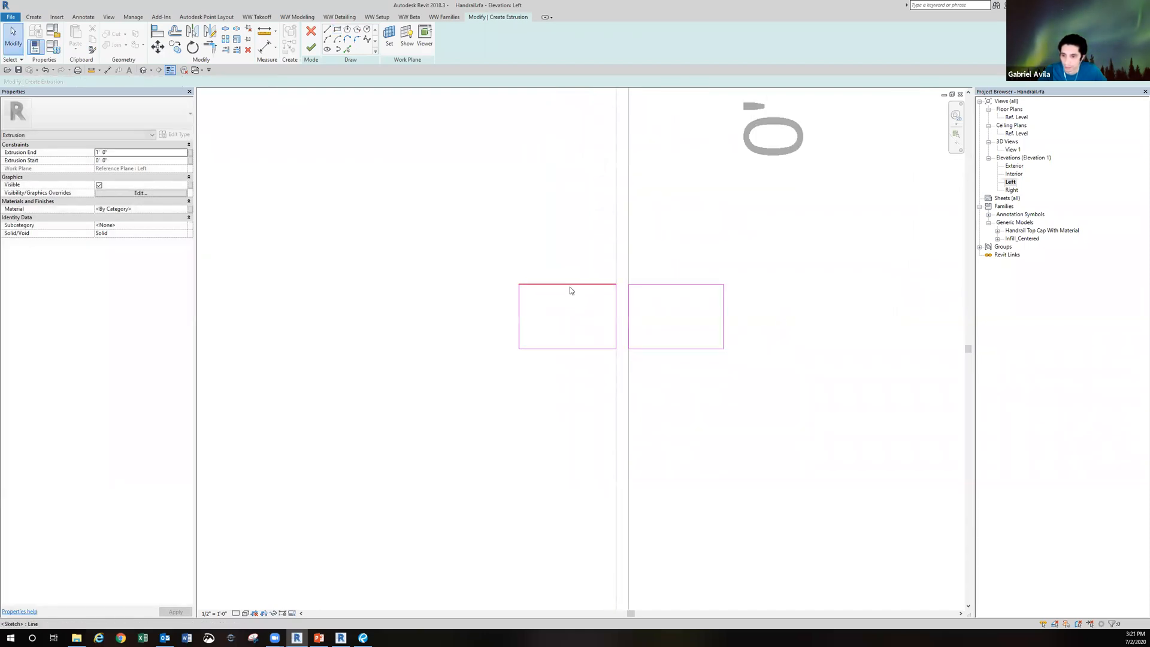
click(569, 285)
click(518, 313)
click(566, 260)
text(0 2)
key(Return)
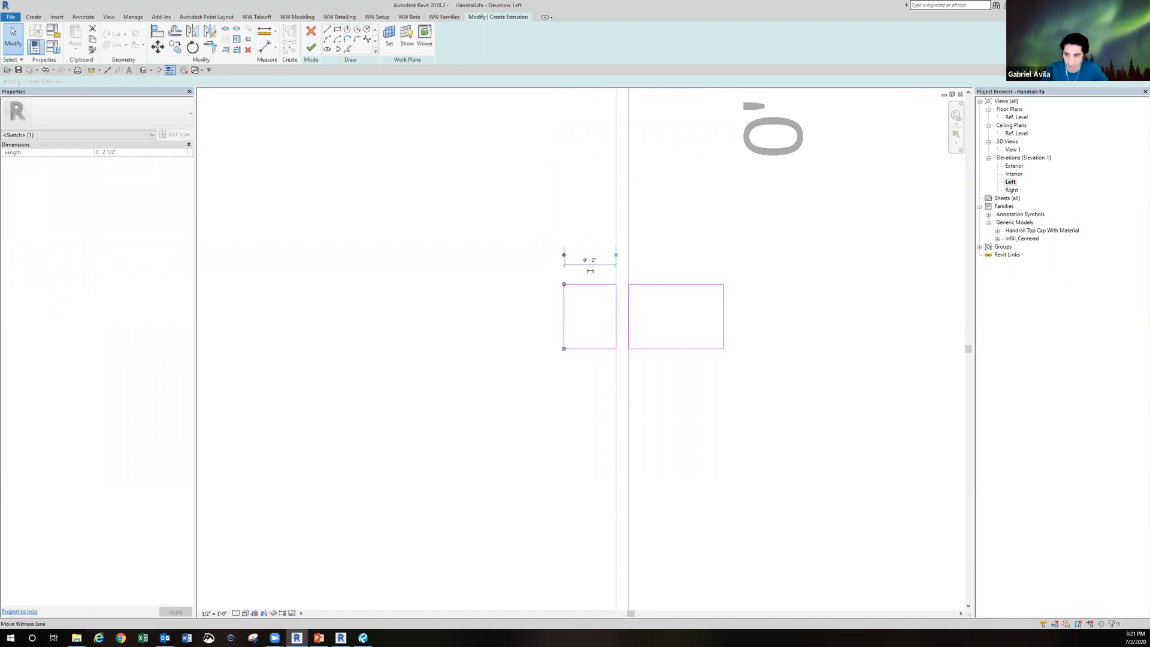
- Dimension the height of the left rectangle between its horizontal edges and set it to 2"
click(586, 348)
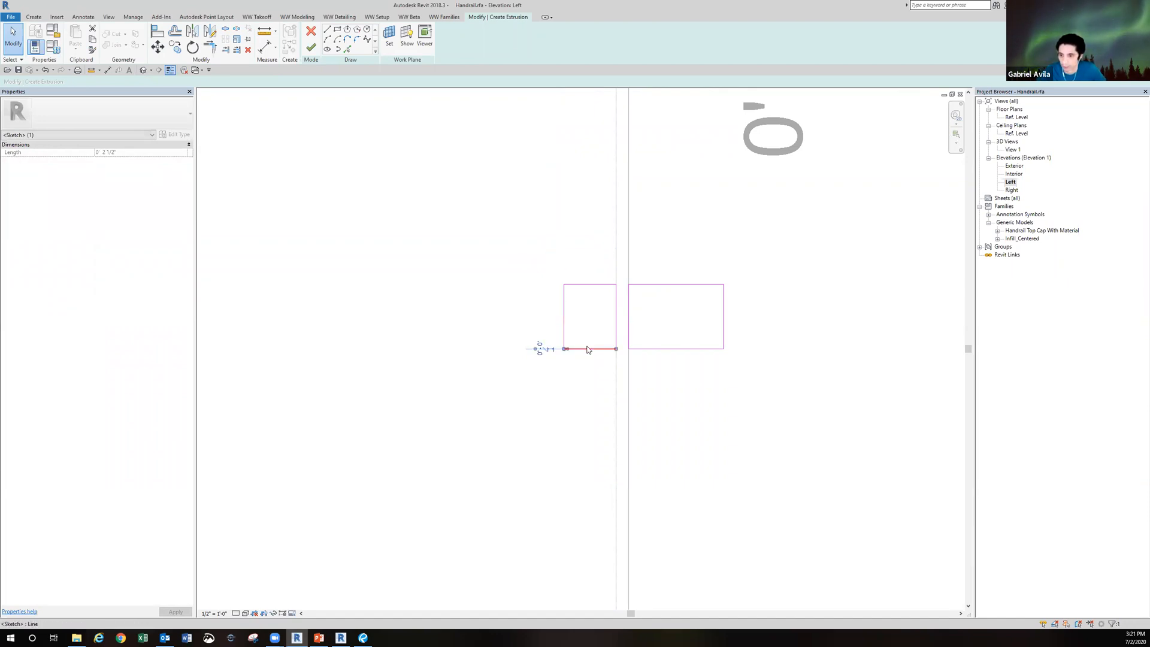
click(265, 47)
click(583, 284)
click(586, 348)
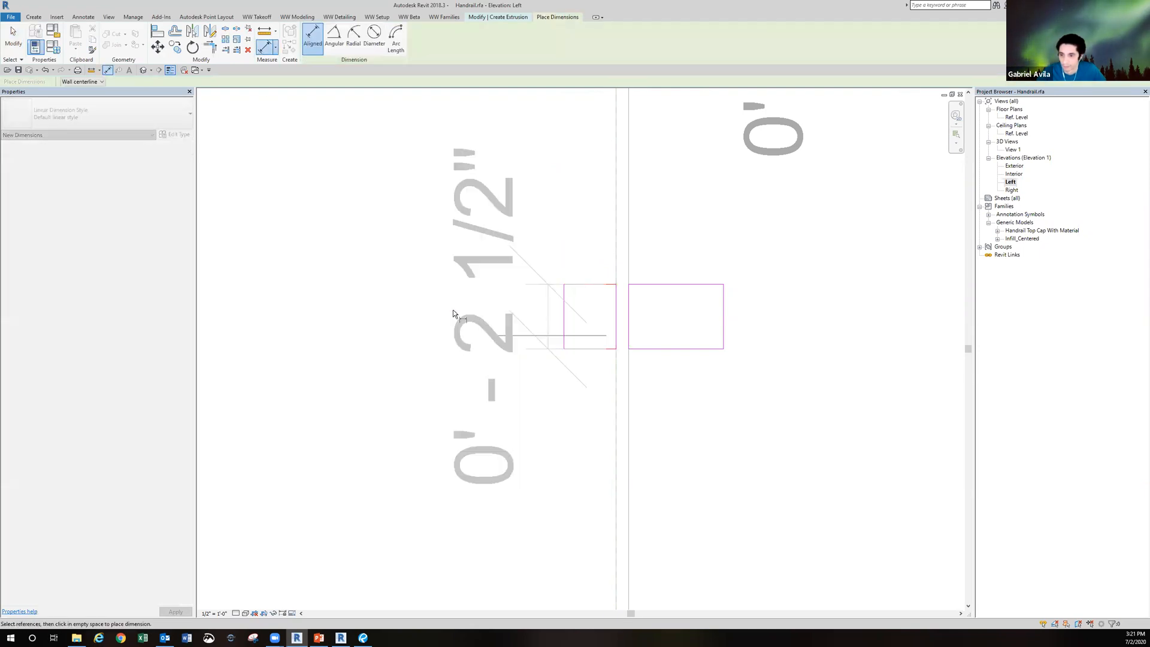
click(421, 328)
key(Escape)
click(575, 348)
click(399, 315)
text(2)
key(Return)
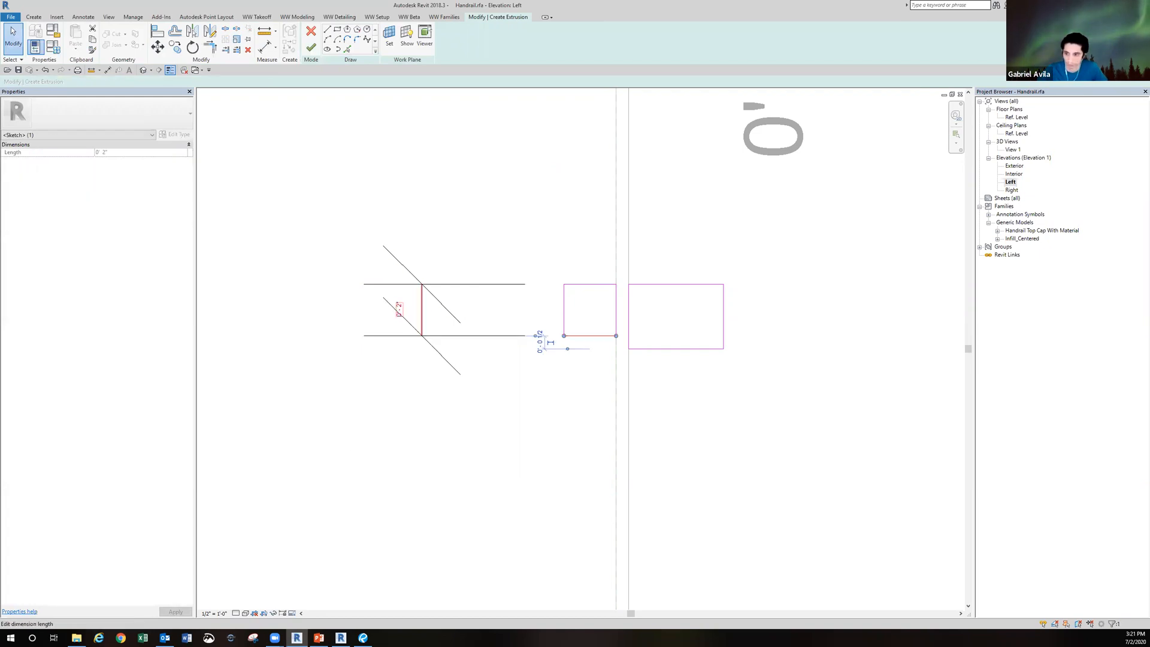
click(623, 308)
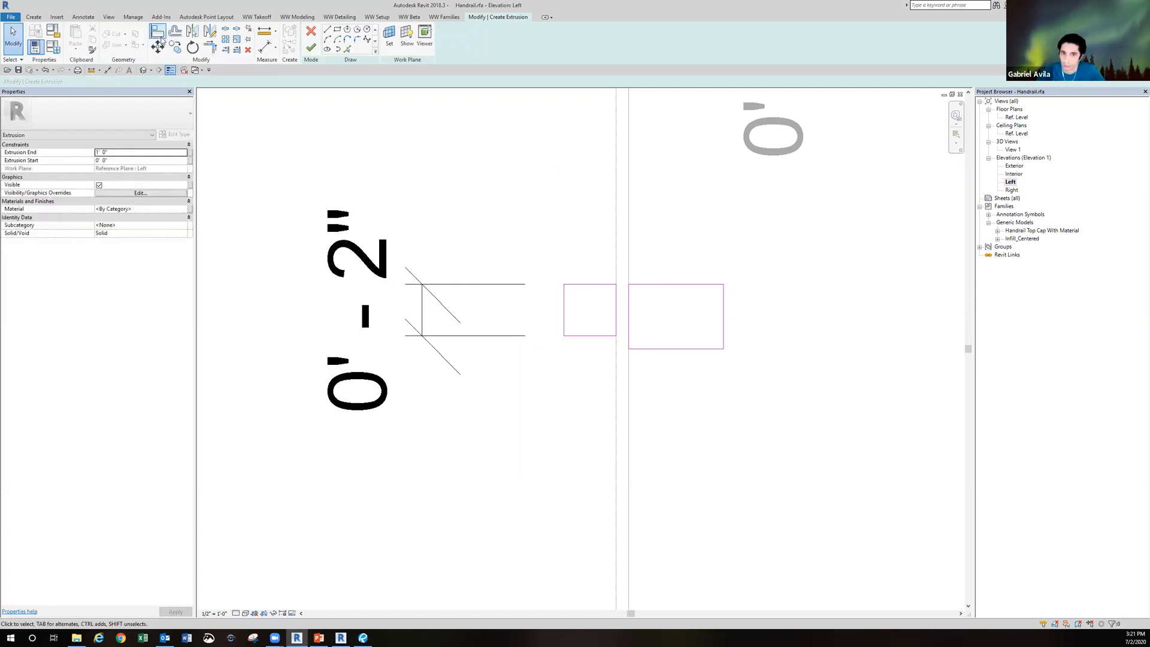
- Align the lower edge of the right rectangle with the lower edge of the left rectangle
click(157, 31)
click(596, 336)
click(654, 348)
key(Escape)
key(Escape)
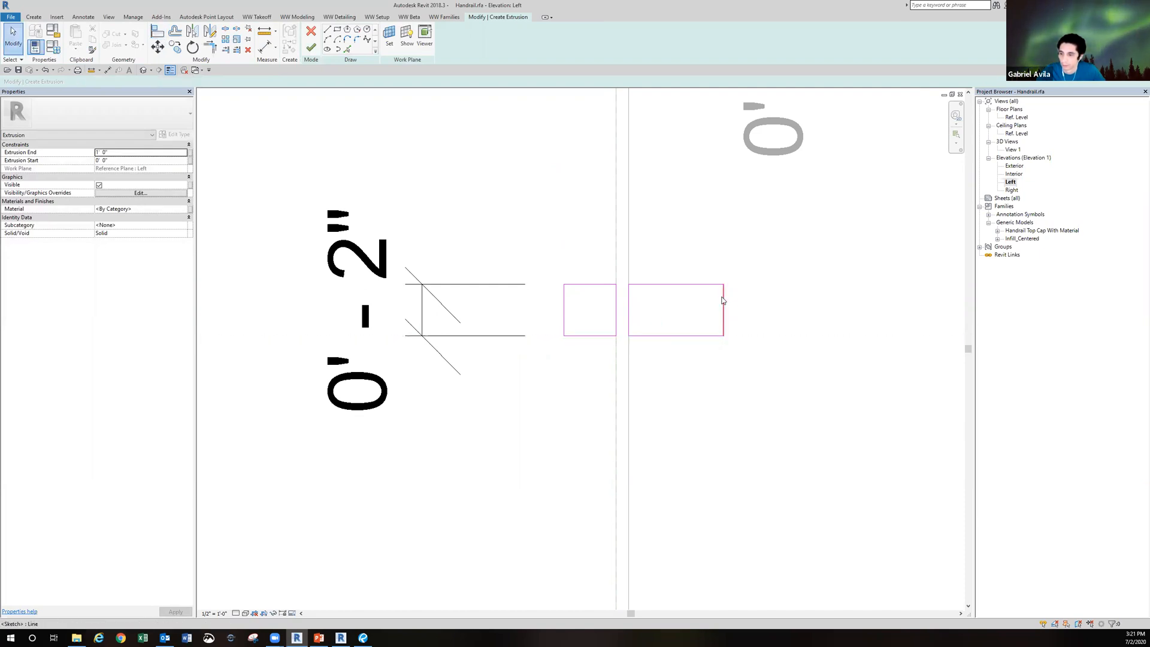
- Set the width of the rectangle on the right side of the glass to 2"
click(723, 302)
click(676, 350)
text(2)
key(Return)
key(Escape)
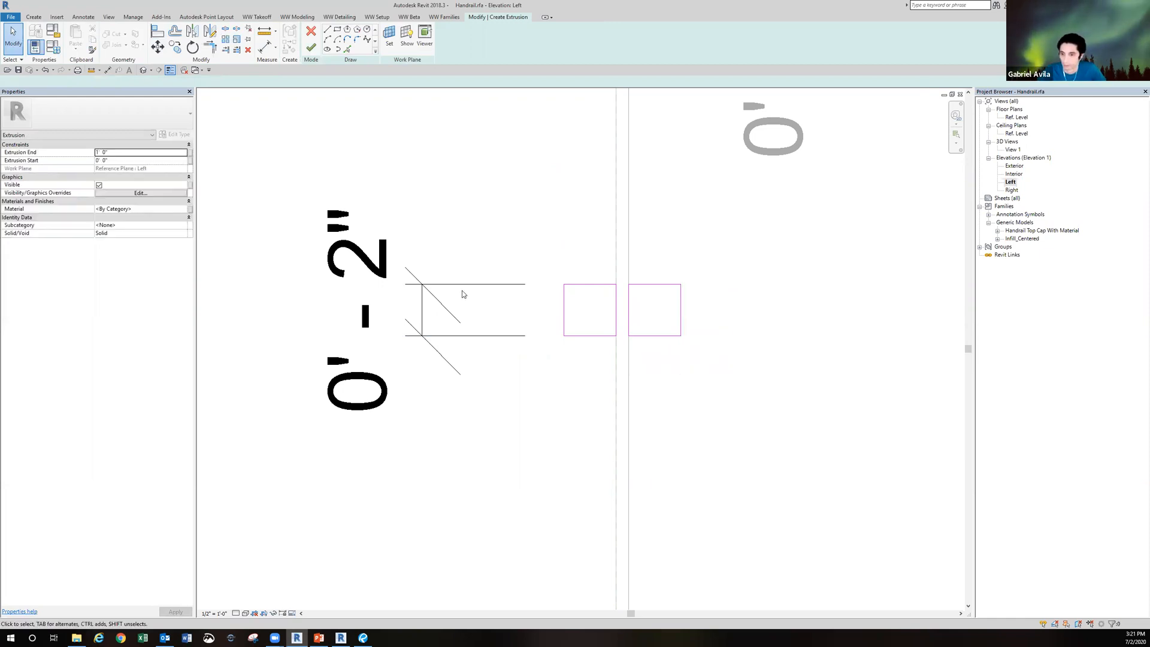
- Finish the sketch to create the extrusion from the two rectangles beside the glass
scroll(527, 328, down, 3)
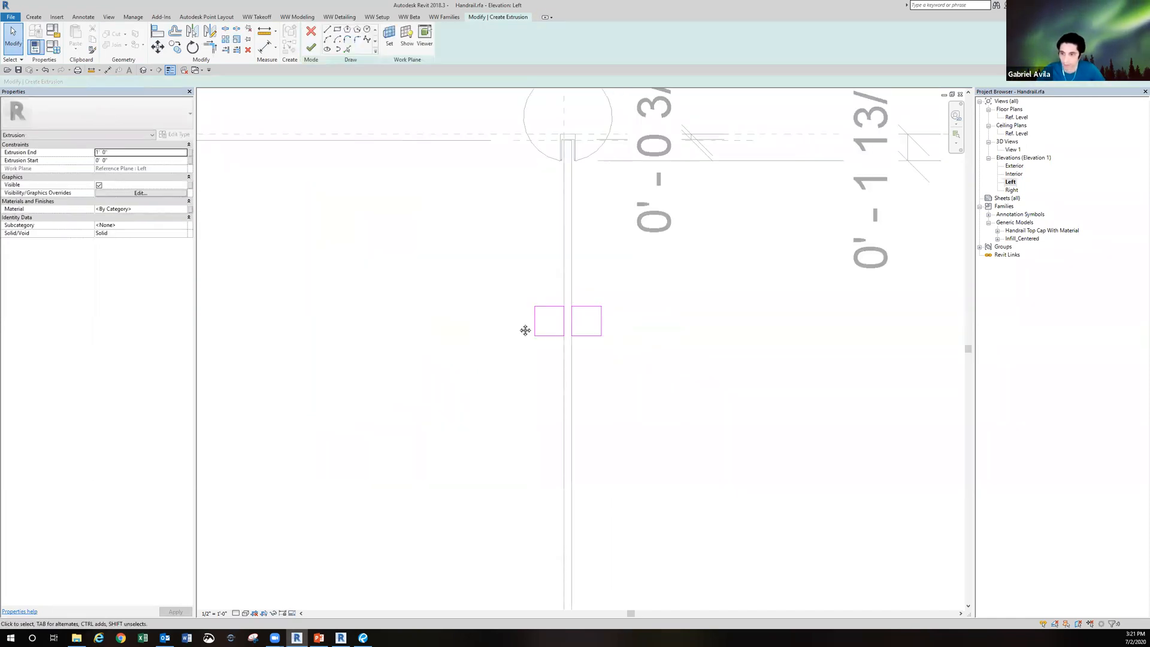
scroll(574, 328, up, 2)
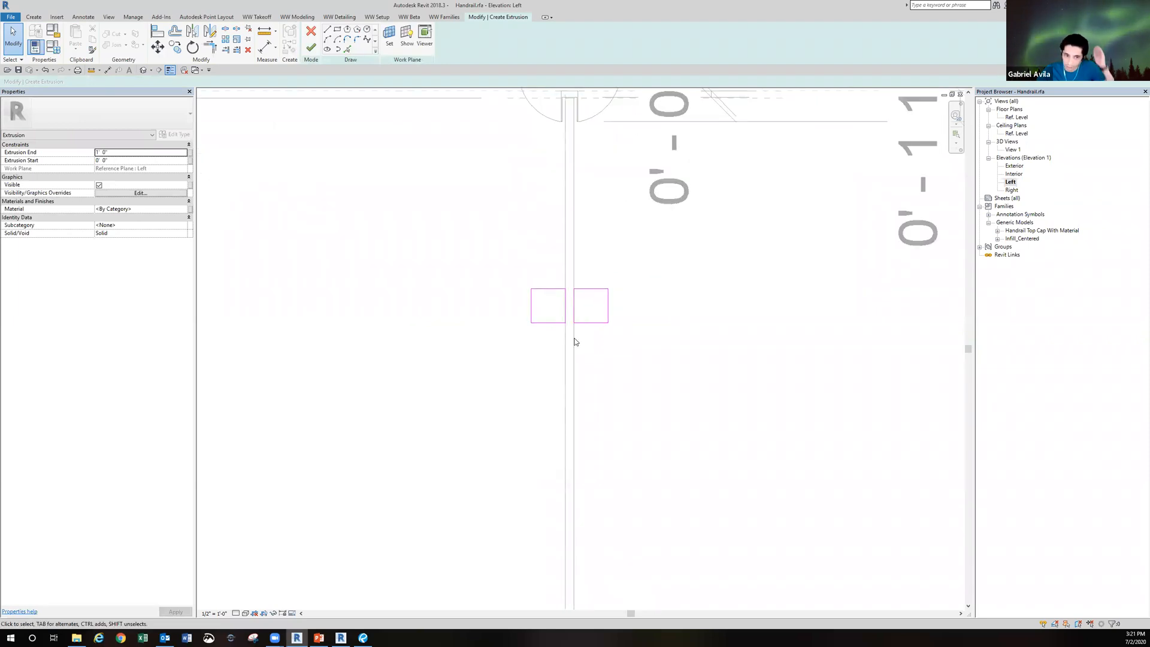
click(312, 49)
click(426, 310)
scroll(467, 270, down, 2)
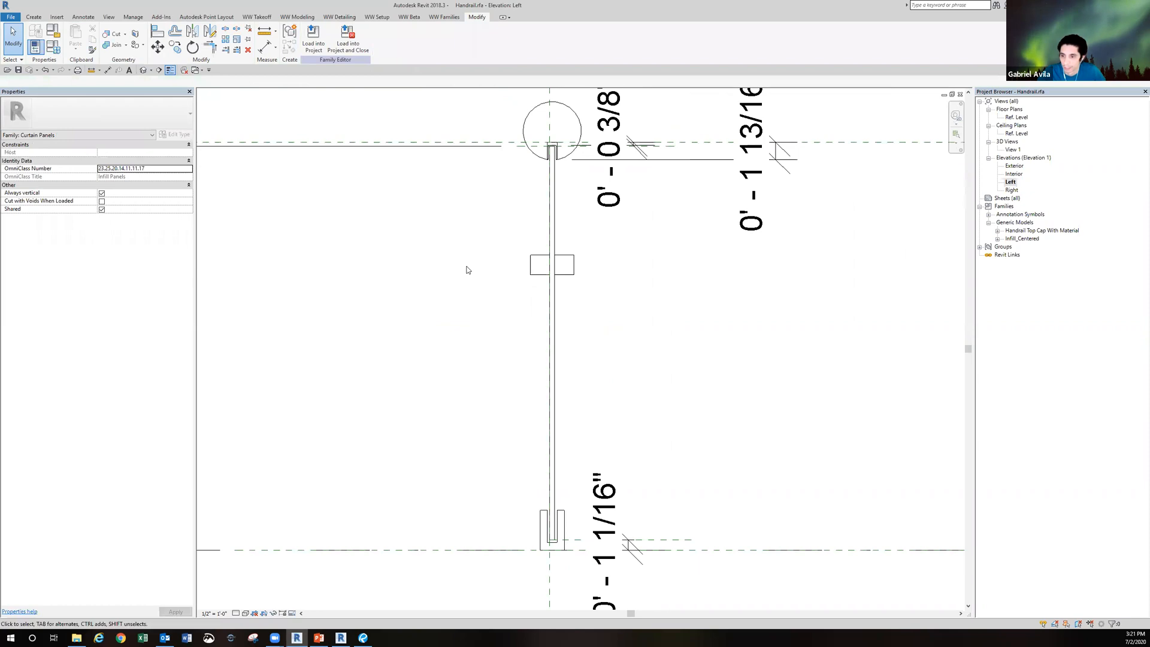
scroll(467, 270, down, 2)
scroll(491, 275, up, 2)
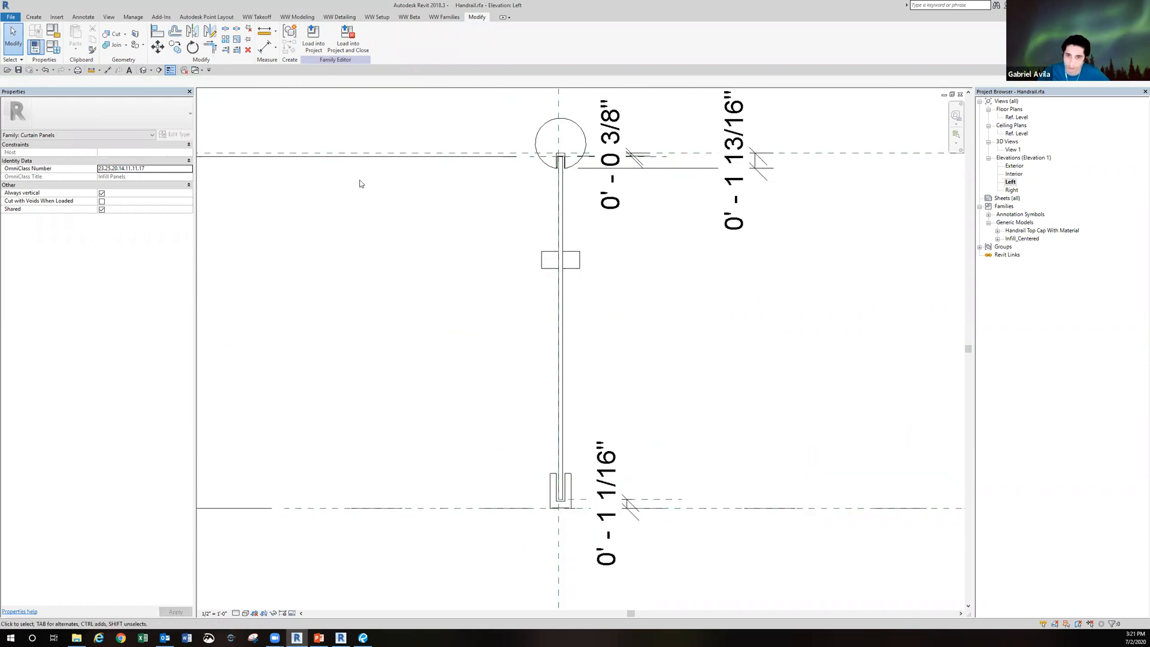
- Add an aligned dimension from the Ref. Level to the top face of the new extrusion
key(d)
key(i)
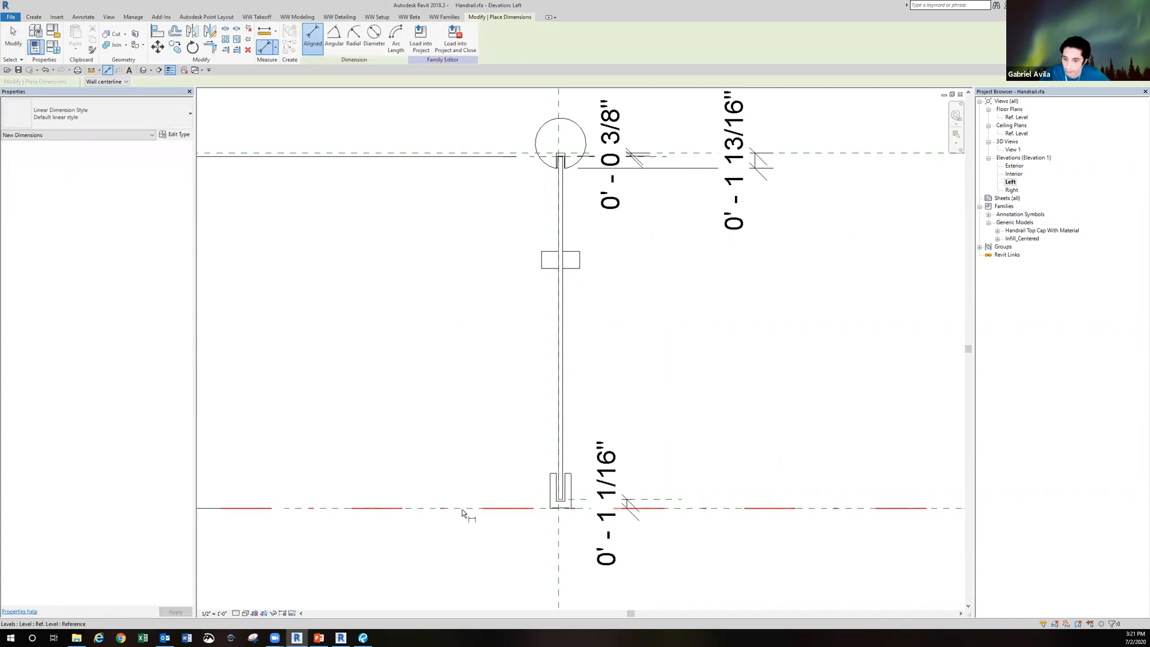
click(462, 509)
click(543, 257)
click(426, 267)
key(Escape)
key(Escape)
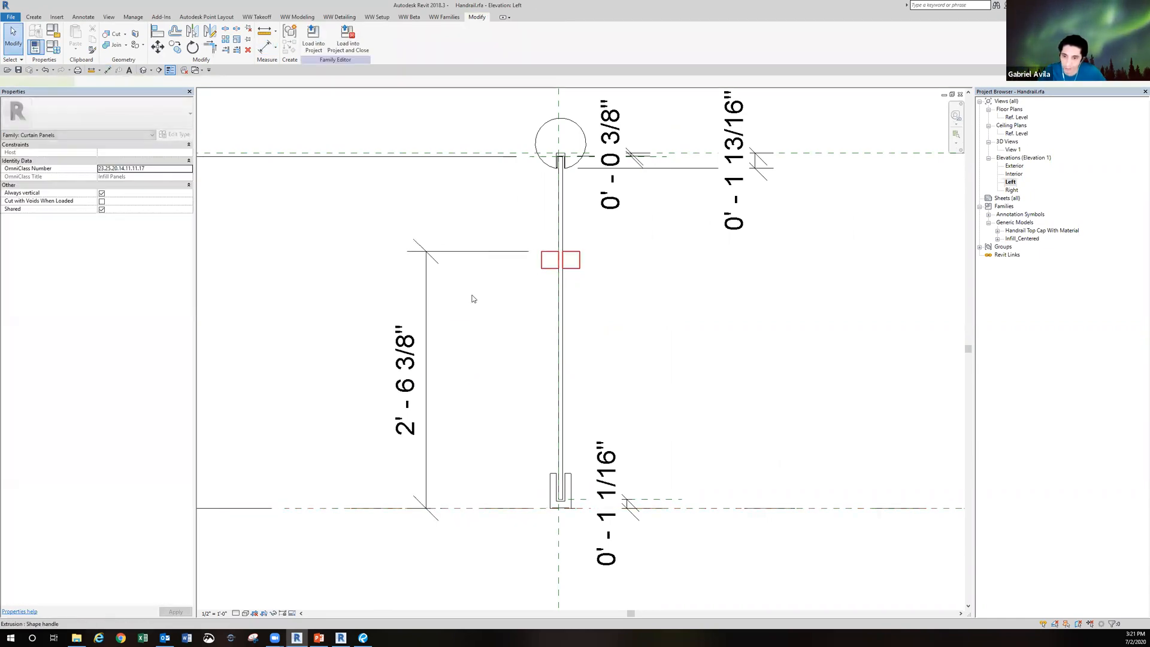
- Set the extrusion's height dimension above the Ref. Level to 2'-0" and lock it
click(541, 263)
click(412, 380)
text(2)
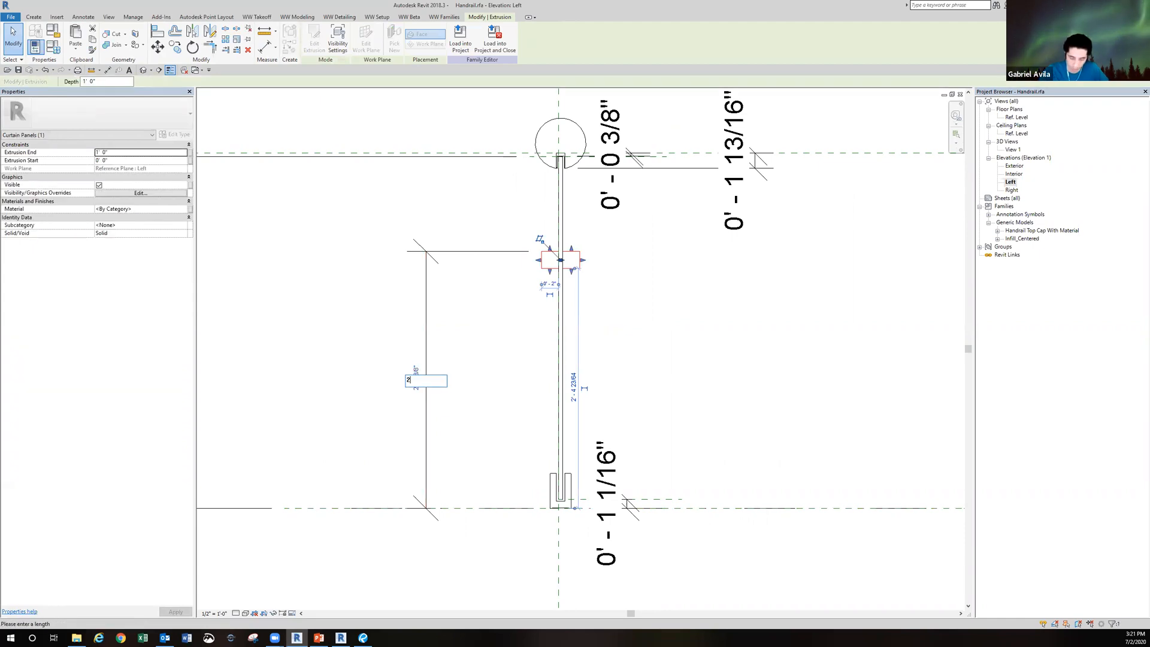
key(Return)
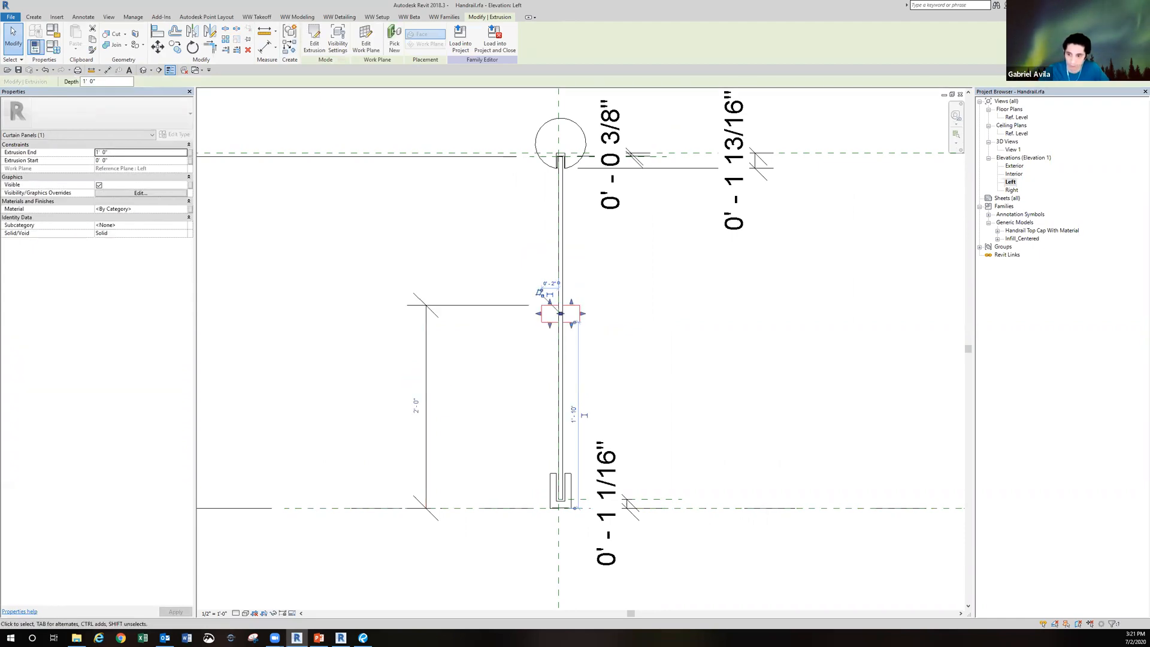
click(416, 377)
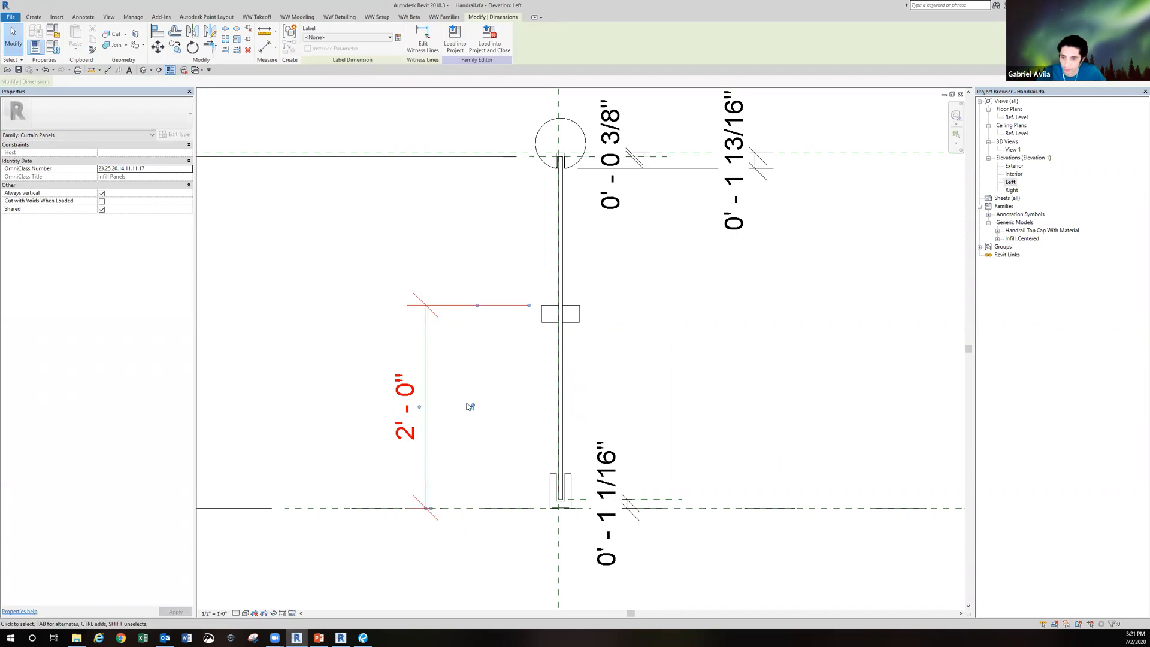
click(453, 359)
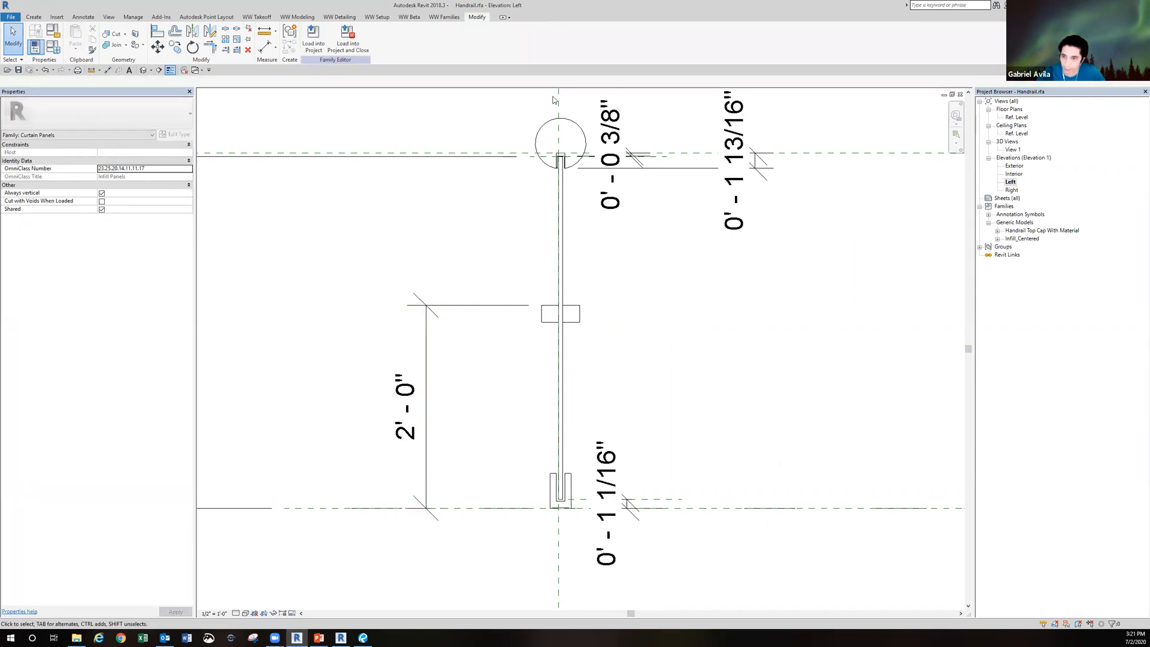
middle_drag(535, 157, 535, 175)
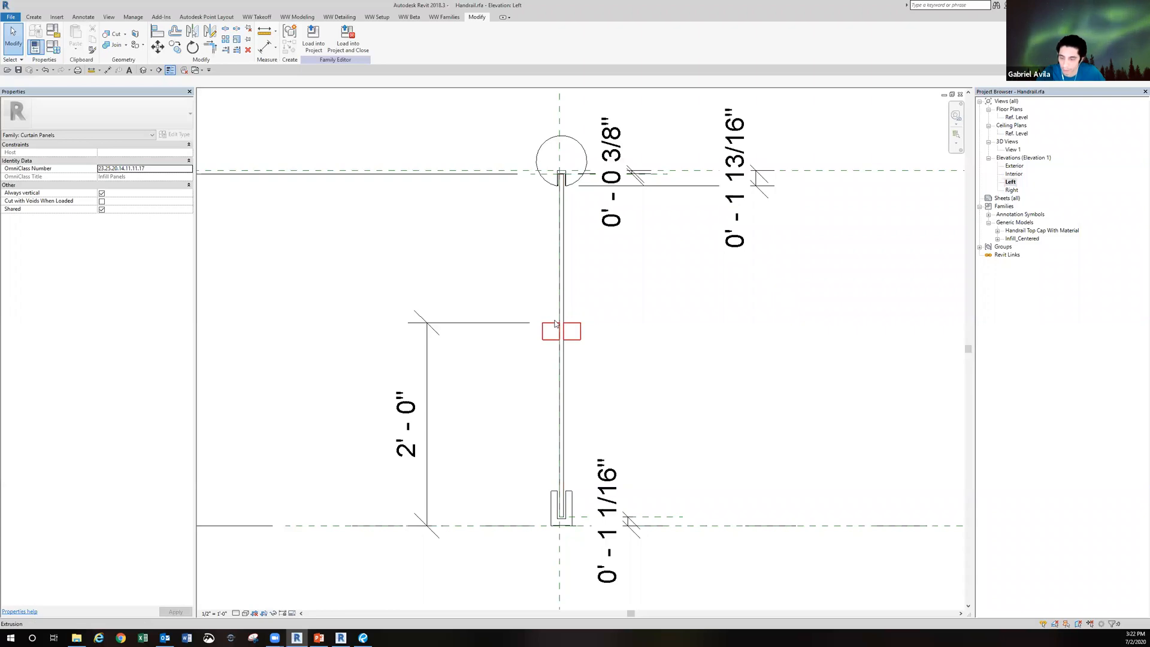
- Unlock the extrusion's height dimension and label it with a new instance family parameter named ExtrusionHeight
click(480, 321)
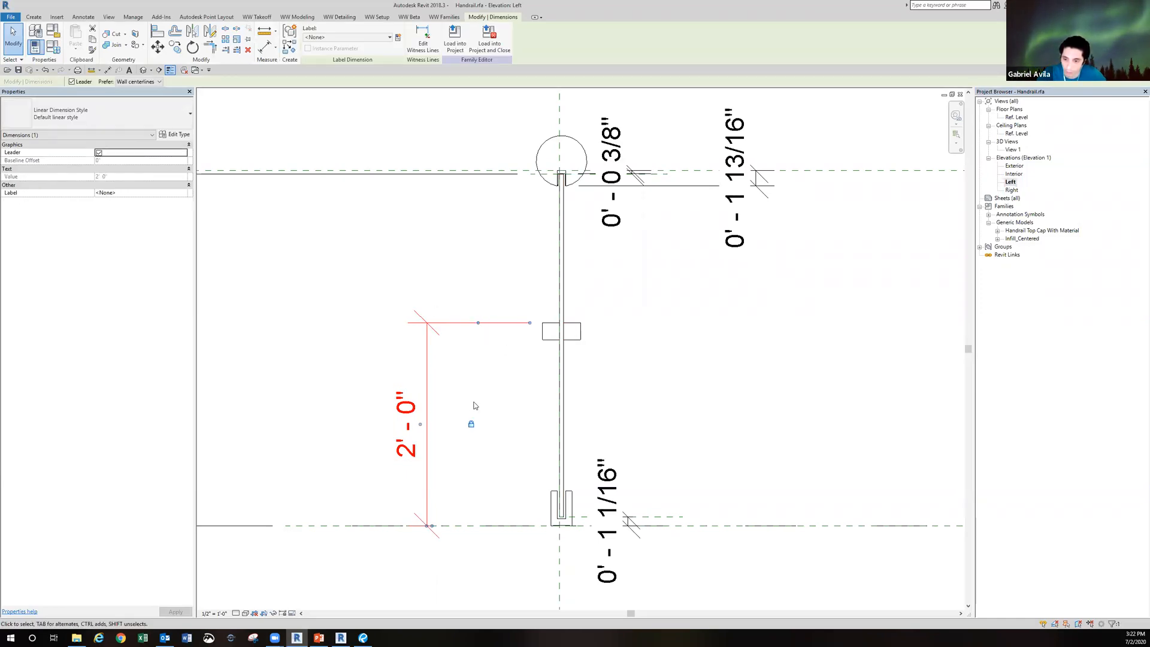
click(471, 424)
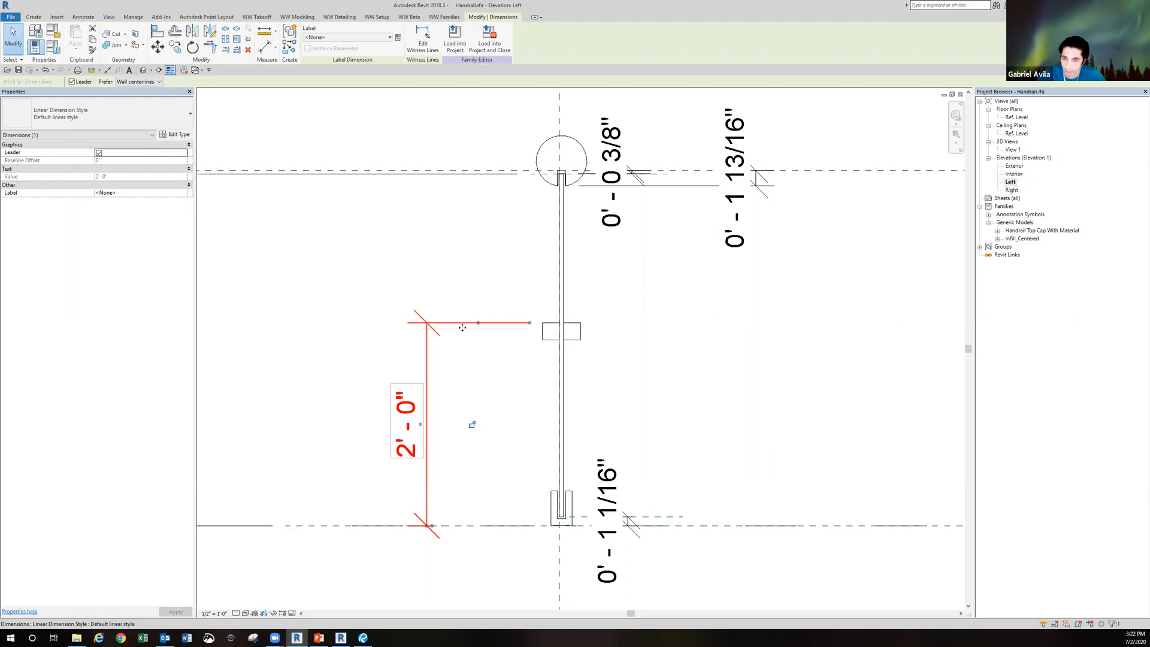
click(398, 38)
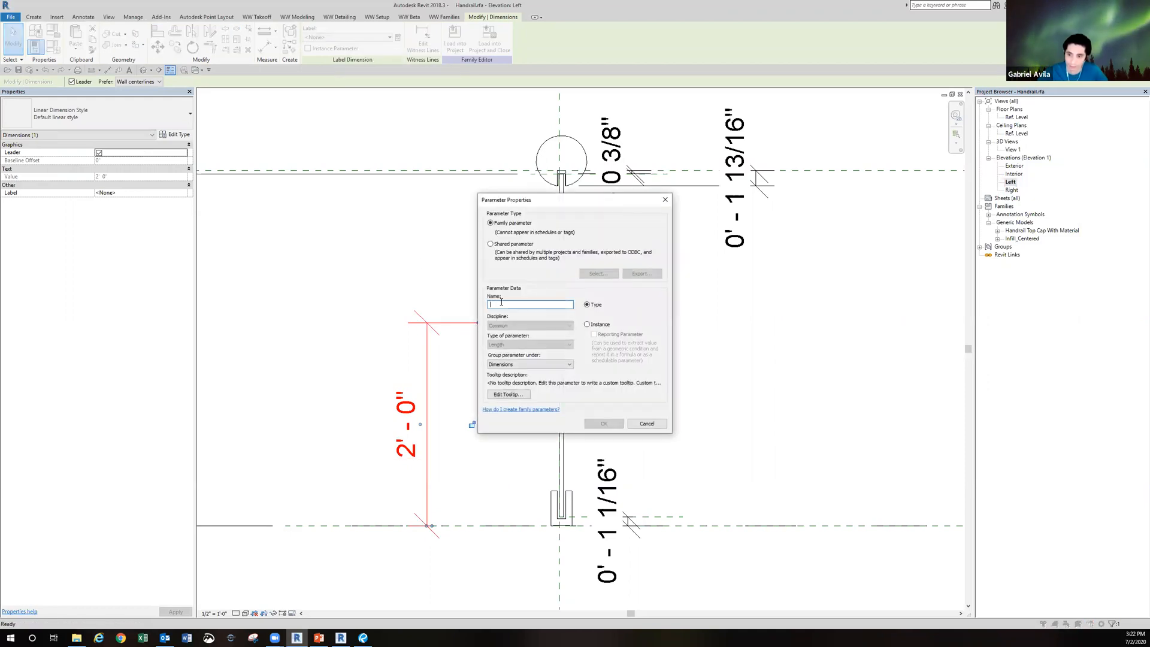
text(ExtrusionHeight)
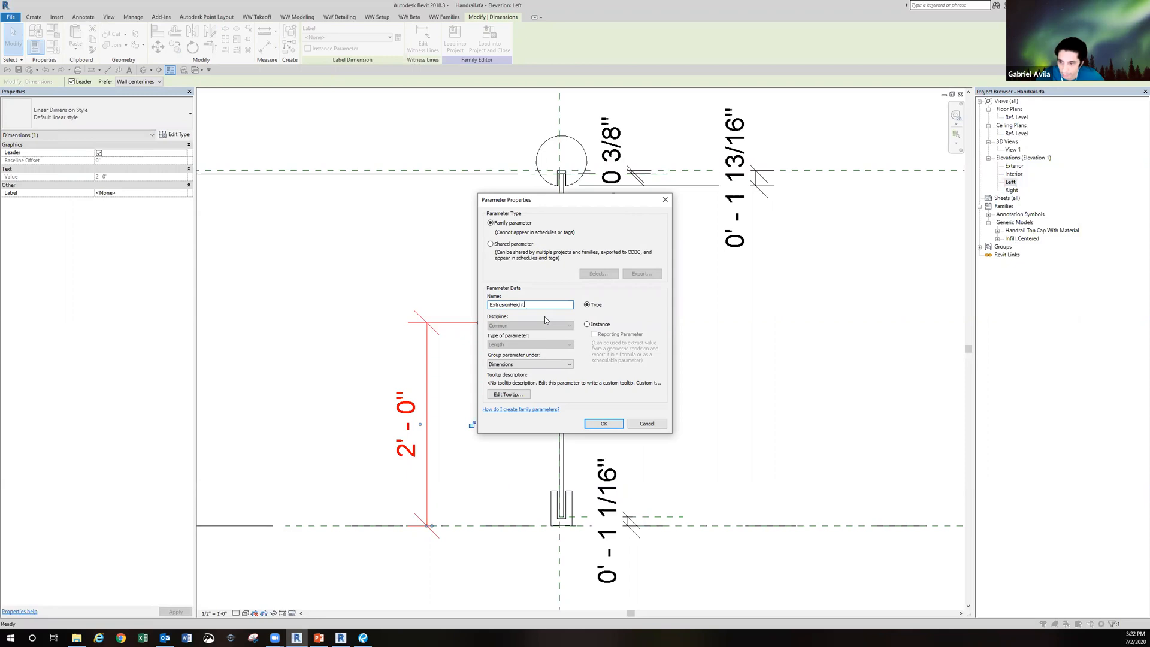
click(593, 328)
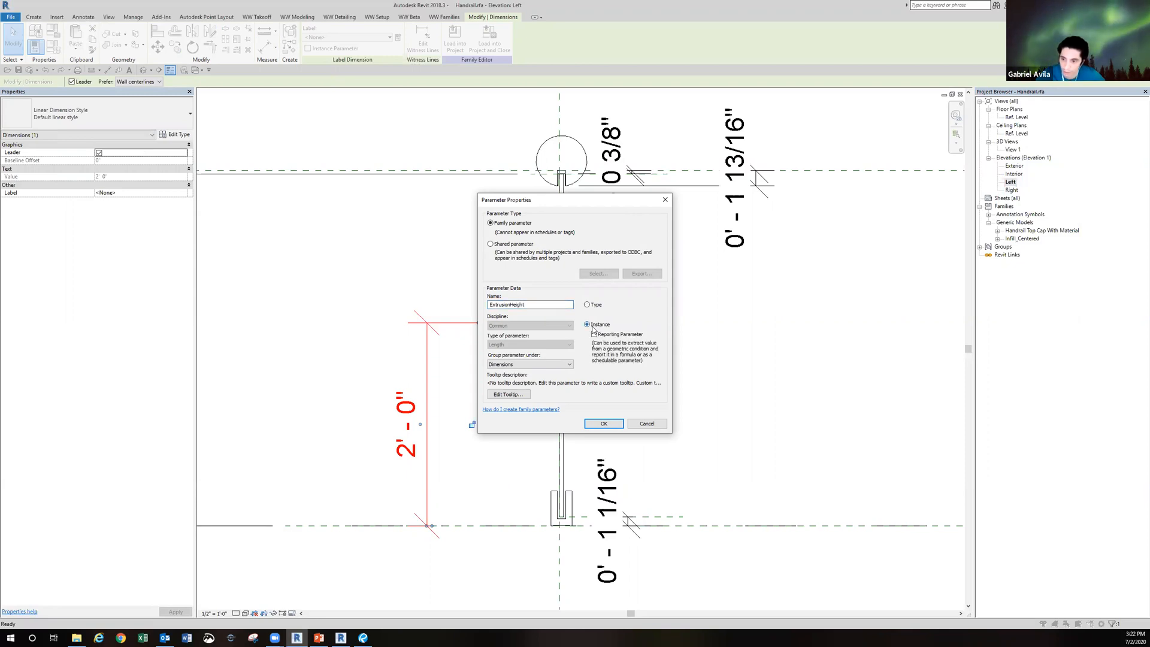
click(604, 423)
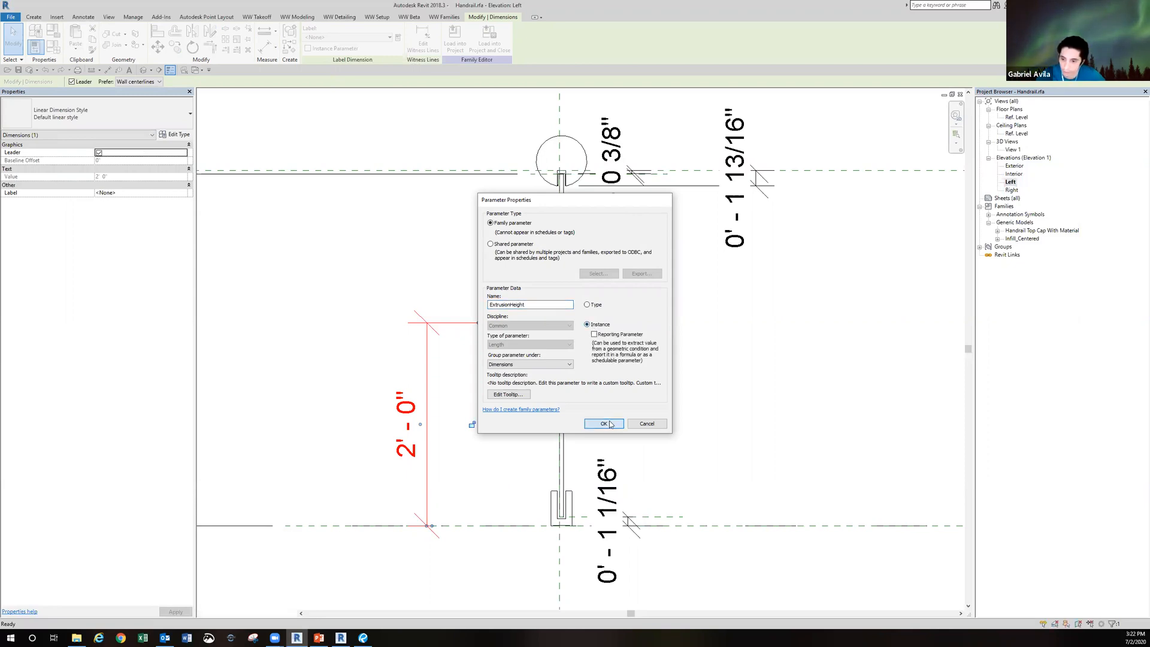
click(517, 331)
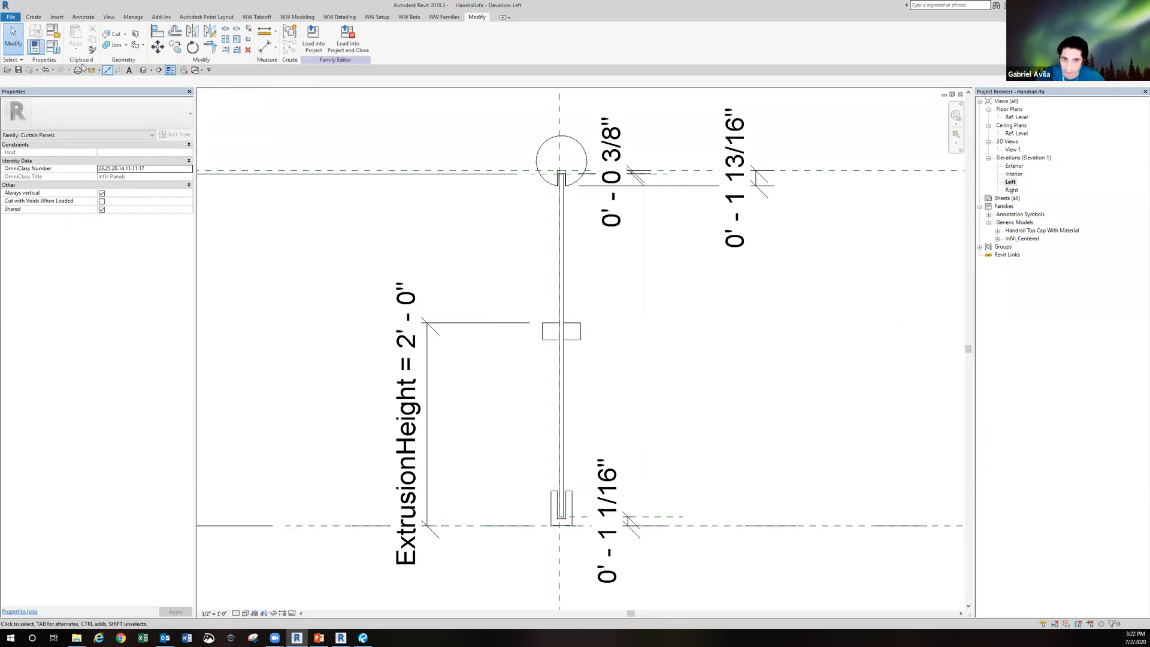
- Test the ExtrusionHeight parameter by setting it to 2' 6" in the family types, and undo the change
click(53, 47)
click(653, 246)
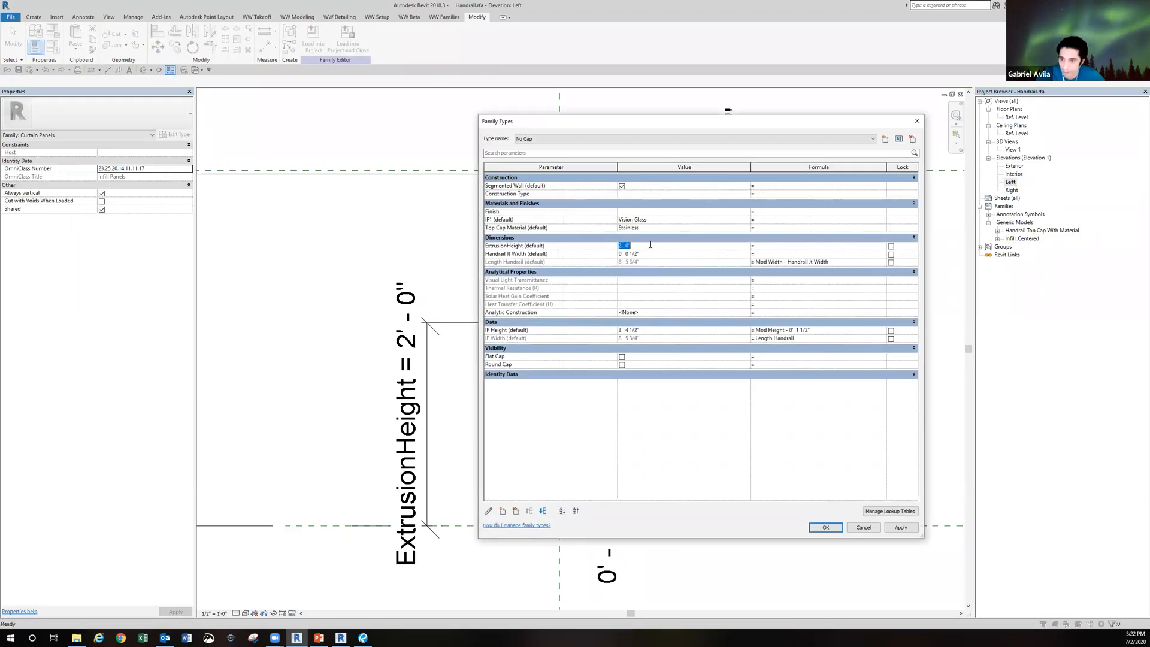
text(2 6)
key(Tab)
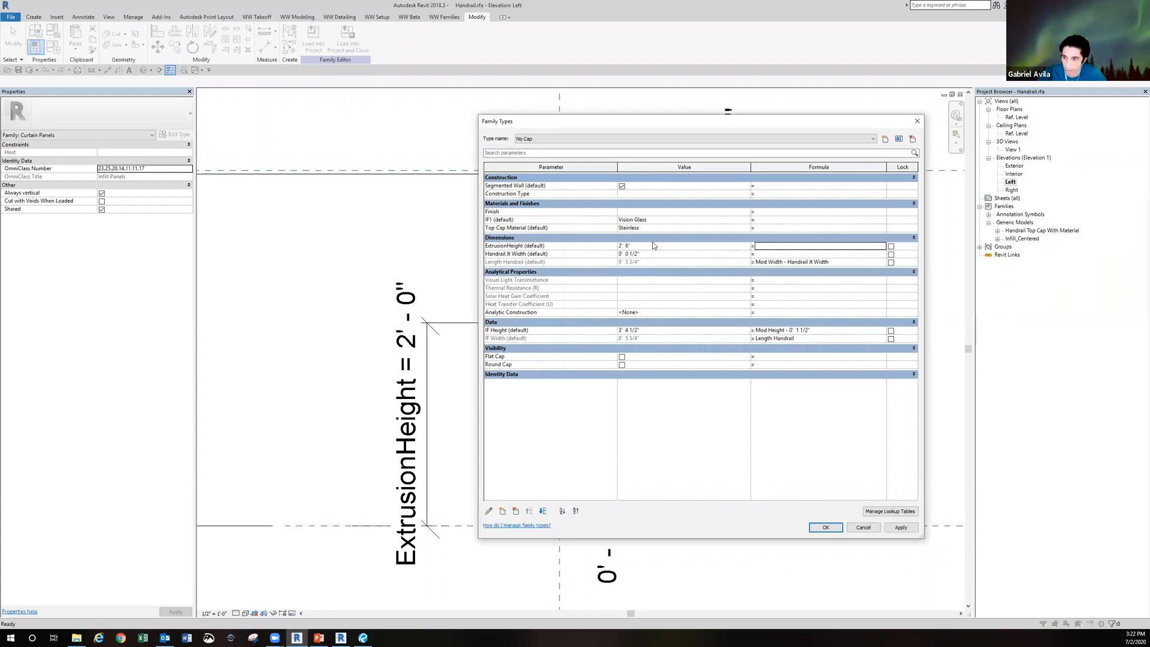
click(827, 526)
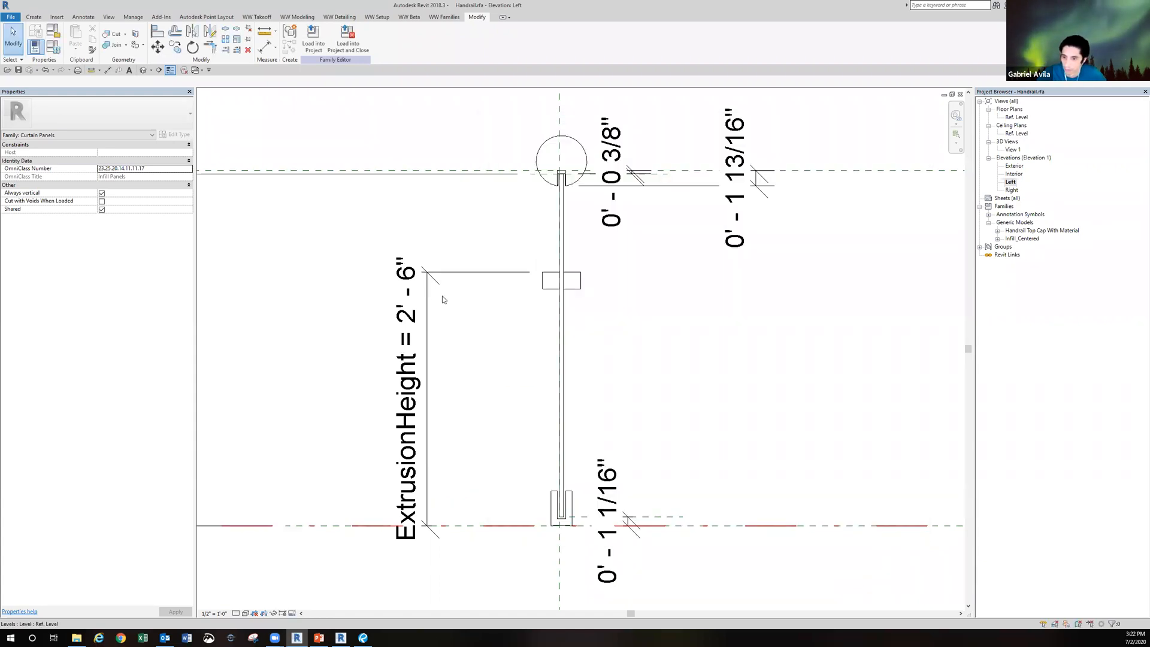
key(ctrl+z)
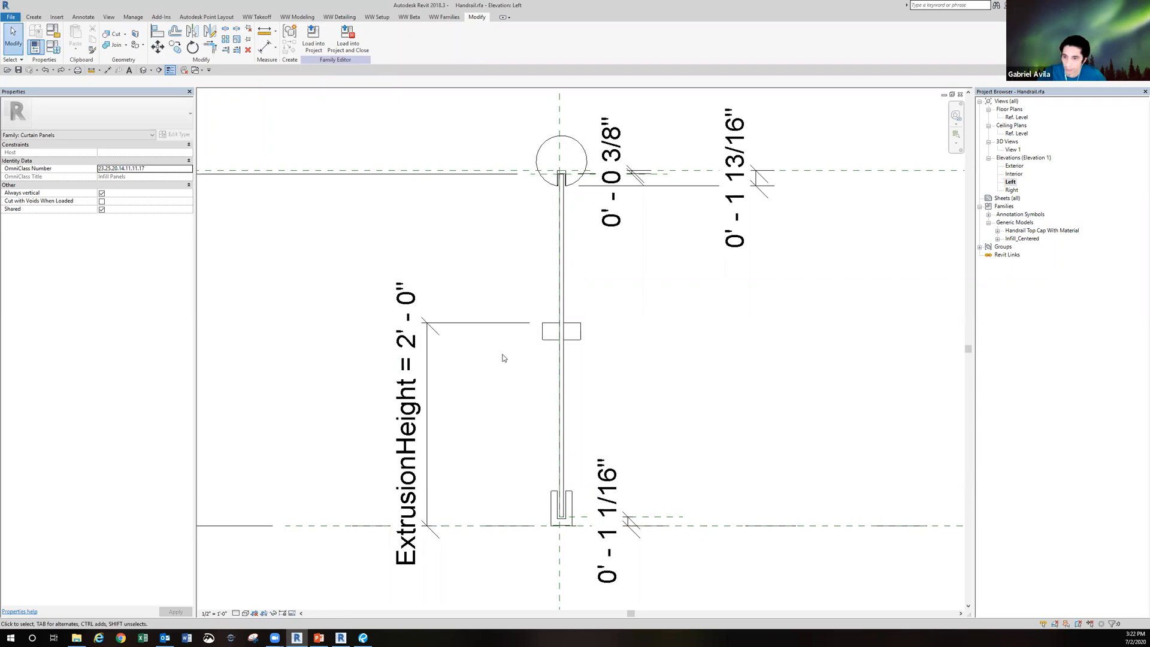
- Load the Handrail family into Project4, overwriting the existing version and its parameter values
click(319, 47)
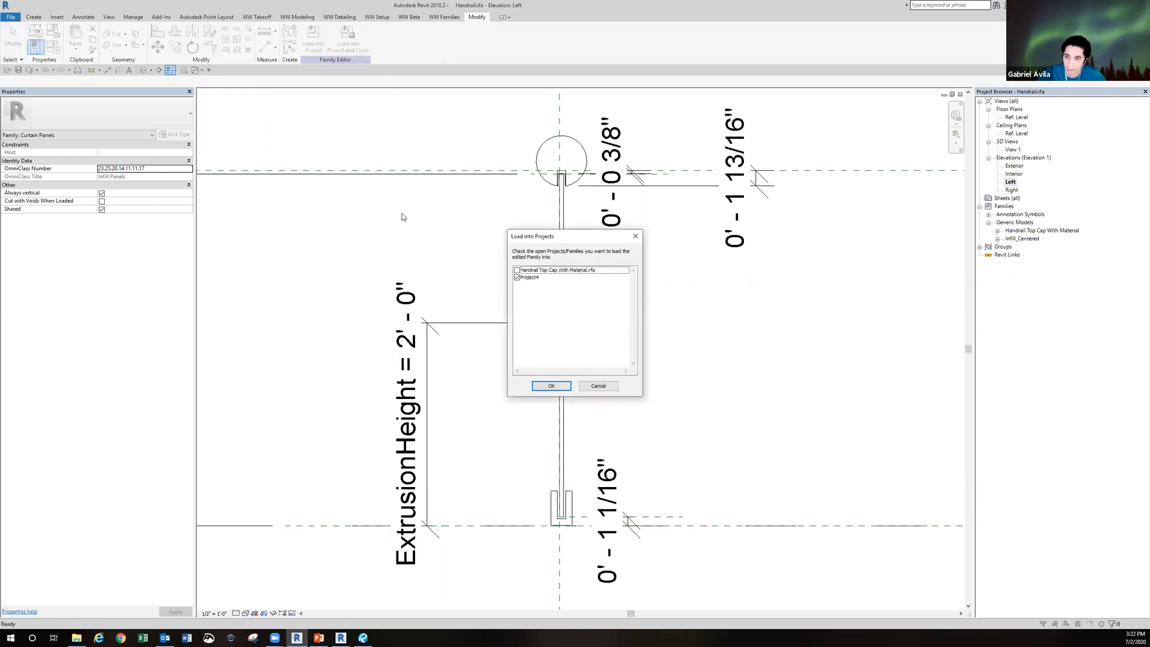
click(552, 386)
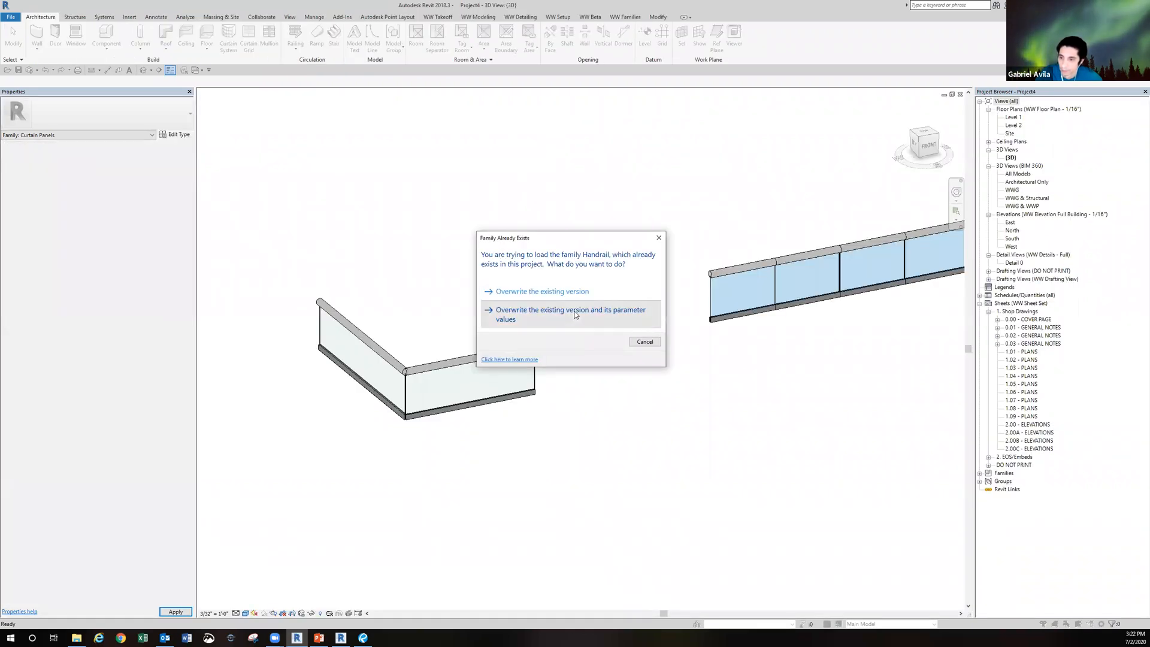
click(575, 315)
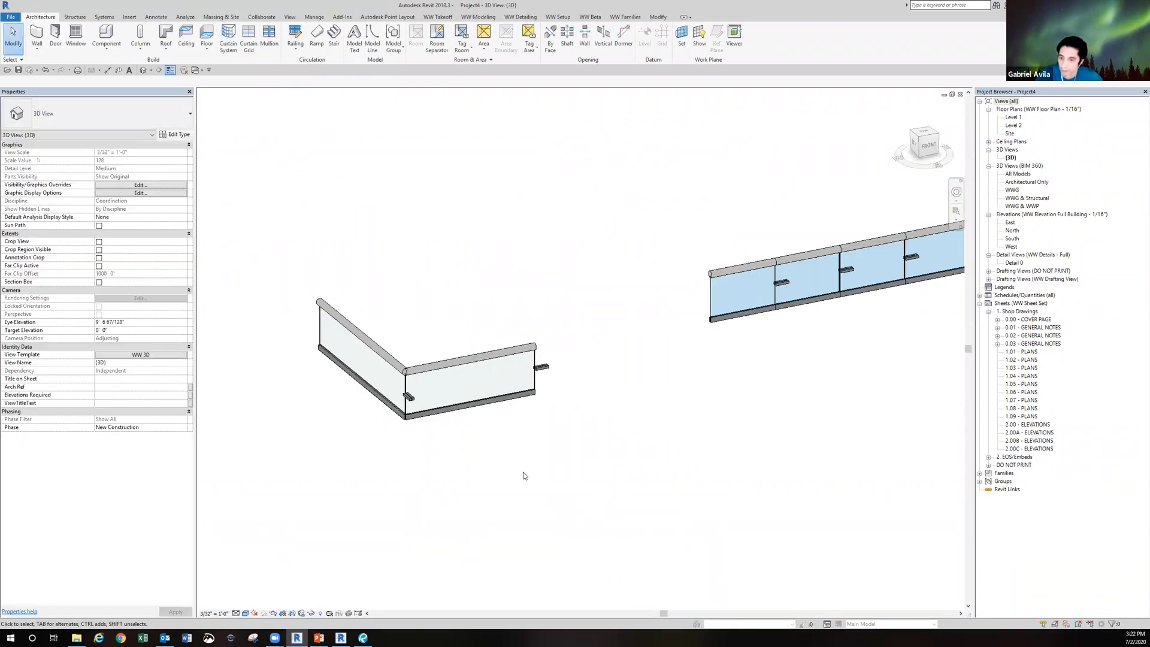
scroll(552, 368, up, 3)
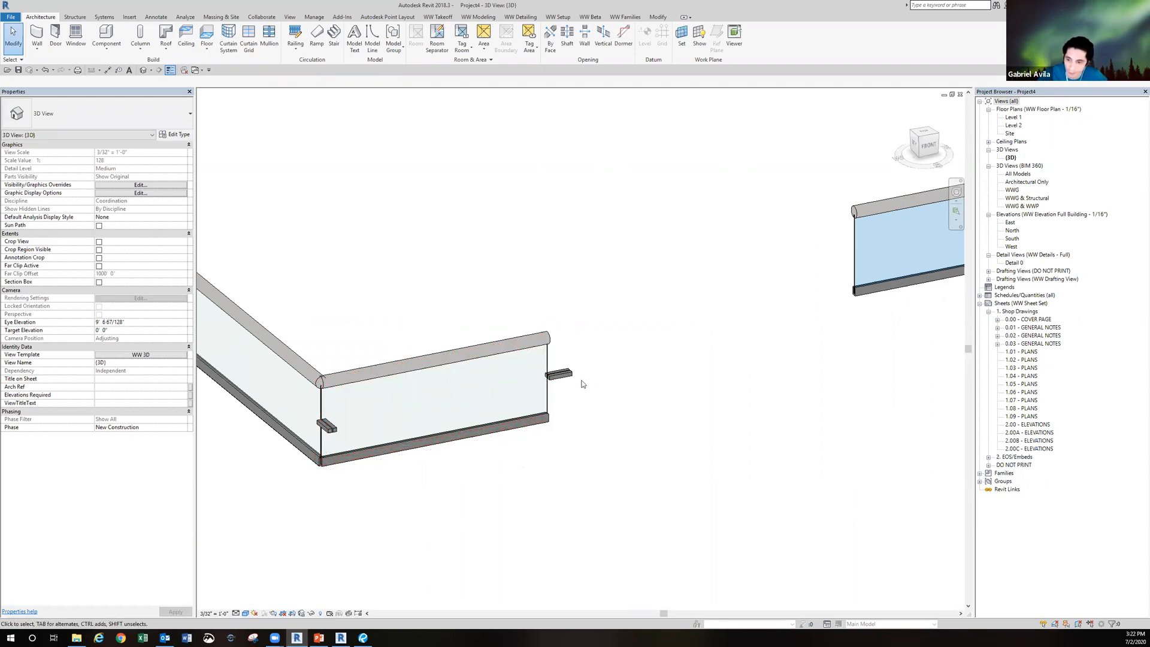
scroll(585, 382, up, 3)
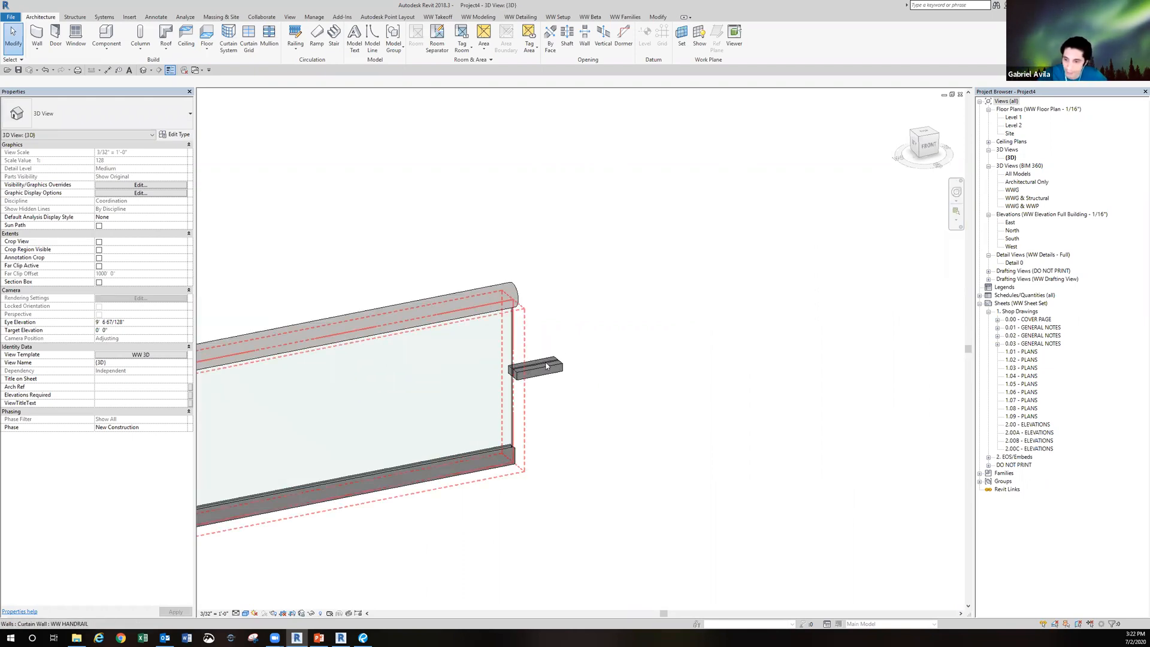
- In the Handrail family's Ref. Level plan, stretch the rail extrusion between the two outer Mod Width reference planes and lock both ends to them
click(196, 70)
click(227, 92)
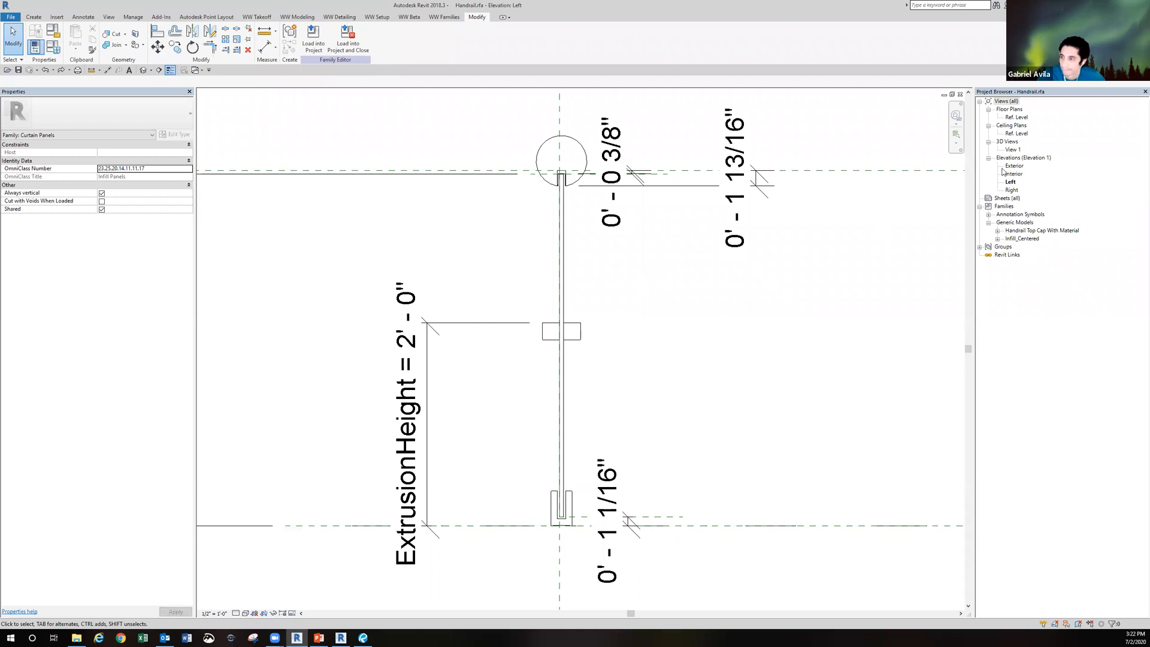
double_click(1017, 117)
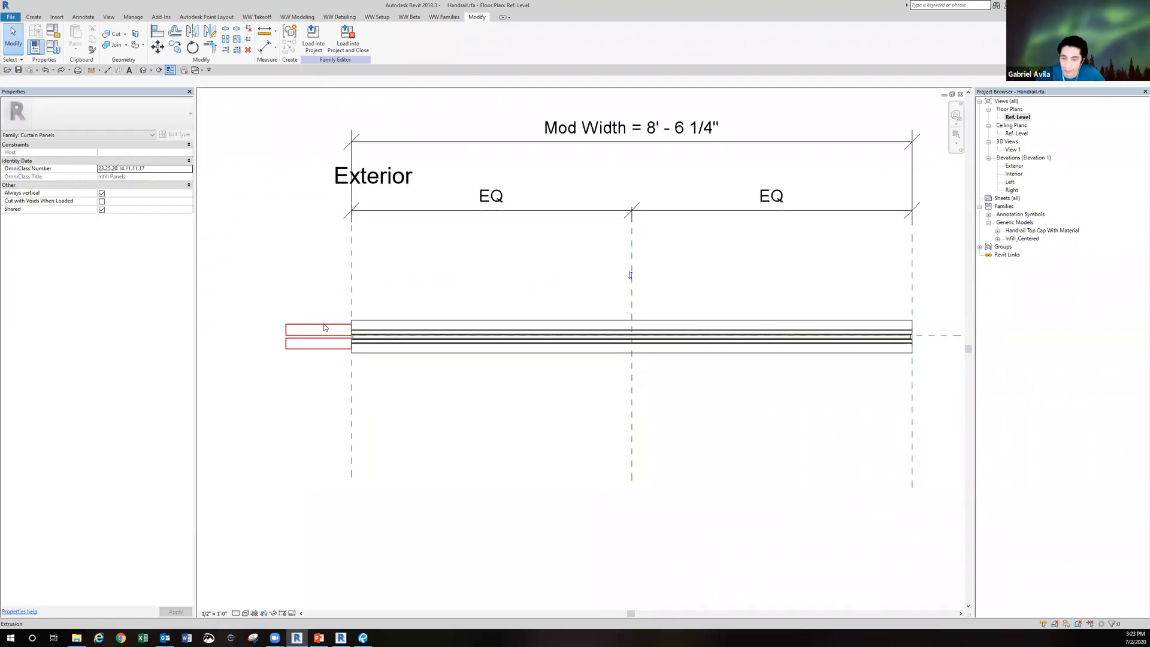
click(325, 327)
drag(354, 337, 910, 291)
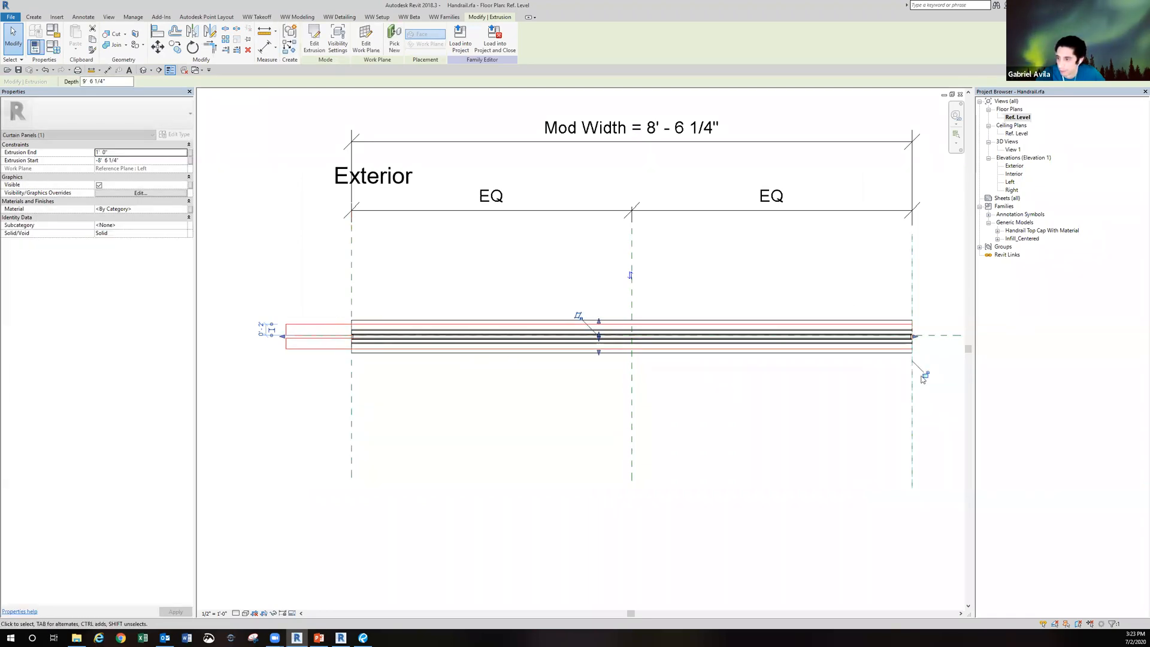
drag(280, 340, 338, 333)
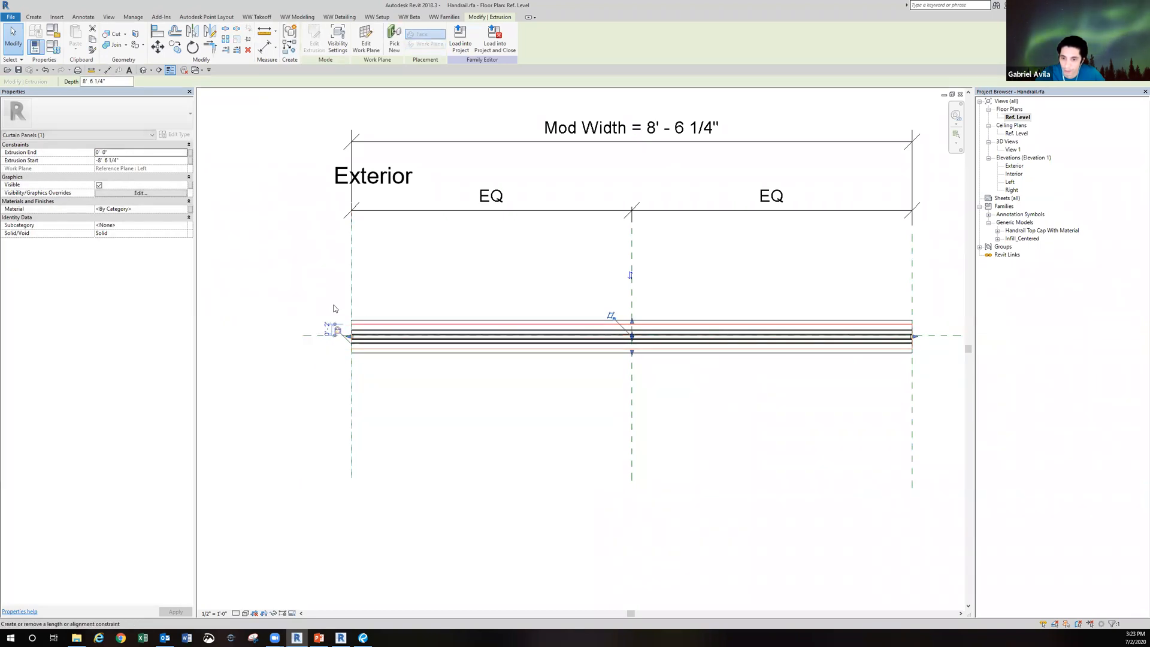
click(320, 282)
- Reload the corrected Handrail family into Project4, overwriting the existing version and its parameter values again
click(308, 46)
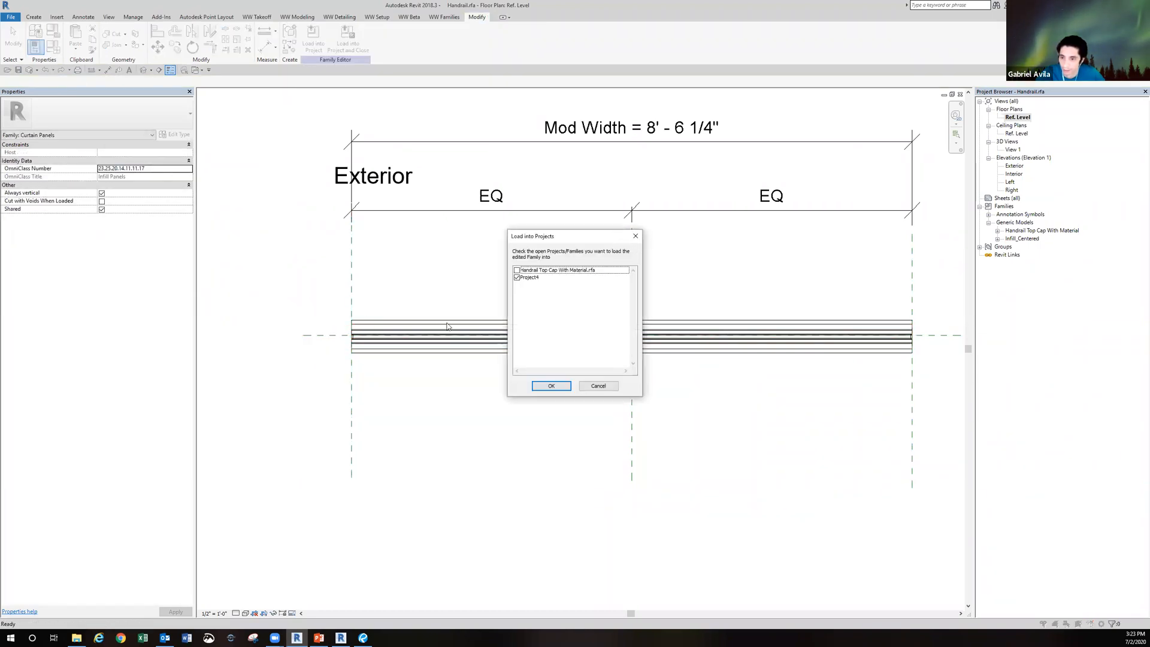
click(547, 382)
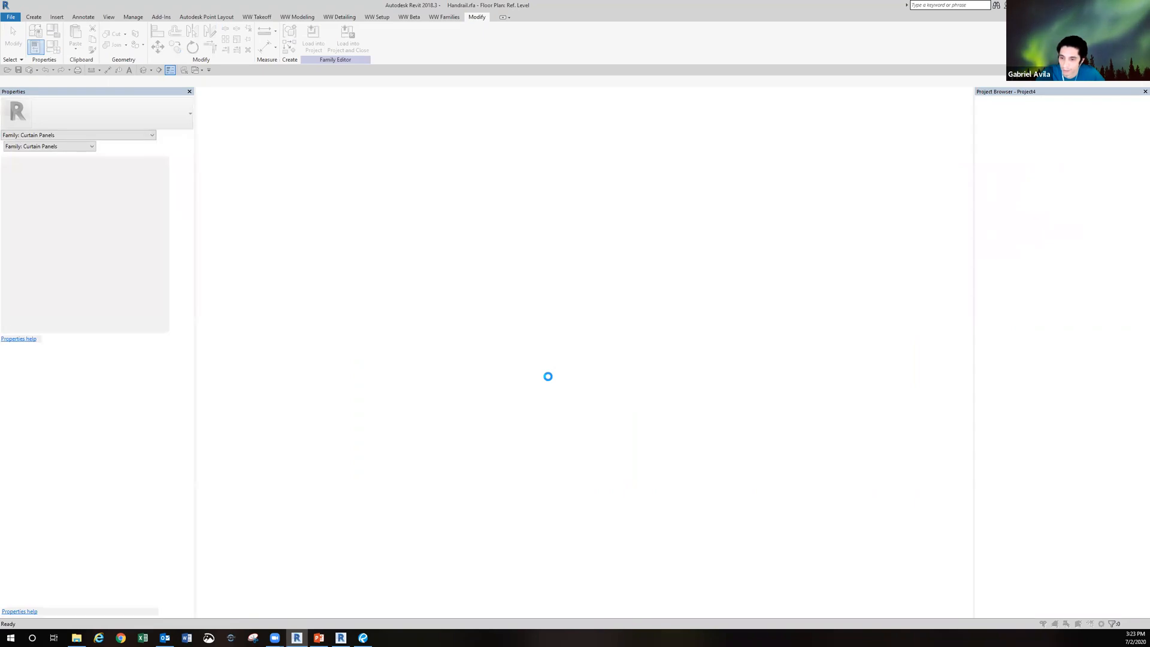
click(566, 323)
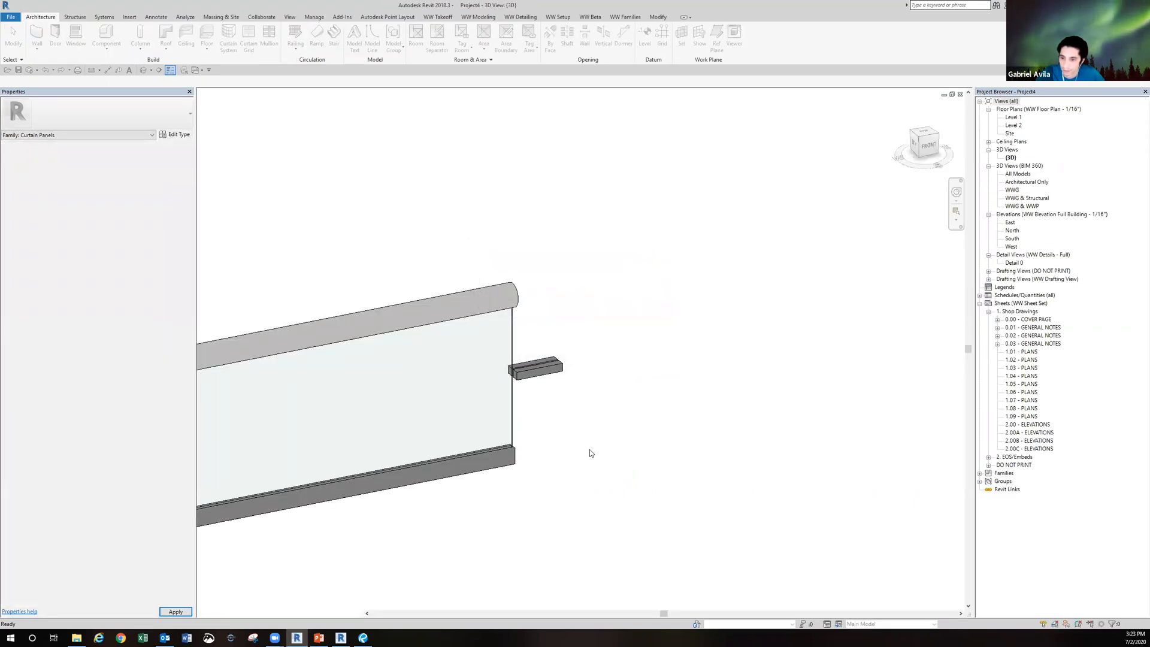
- Examine the mid rail along the corner and straight railings in 3D and compare it with the guardrail detail in the PDF drawing
scroll(572, 463, down, 6)
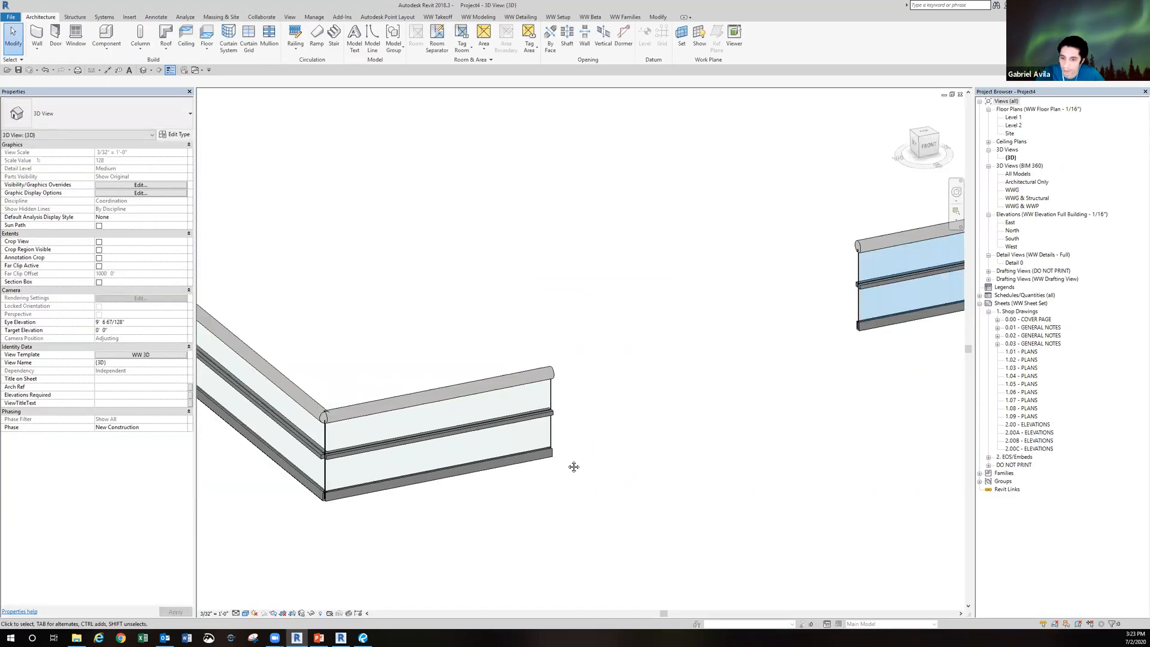
scroll(505, 446, up, 8)
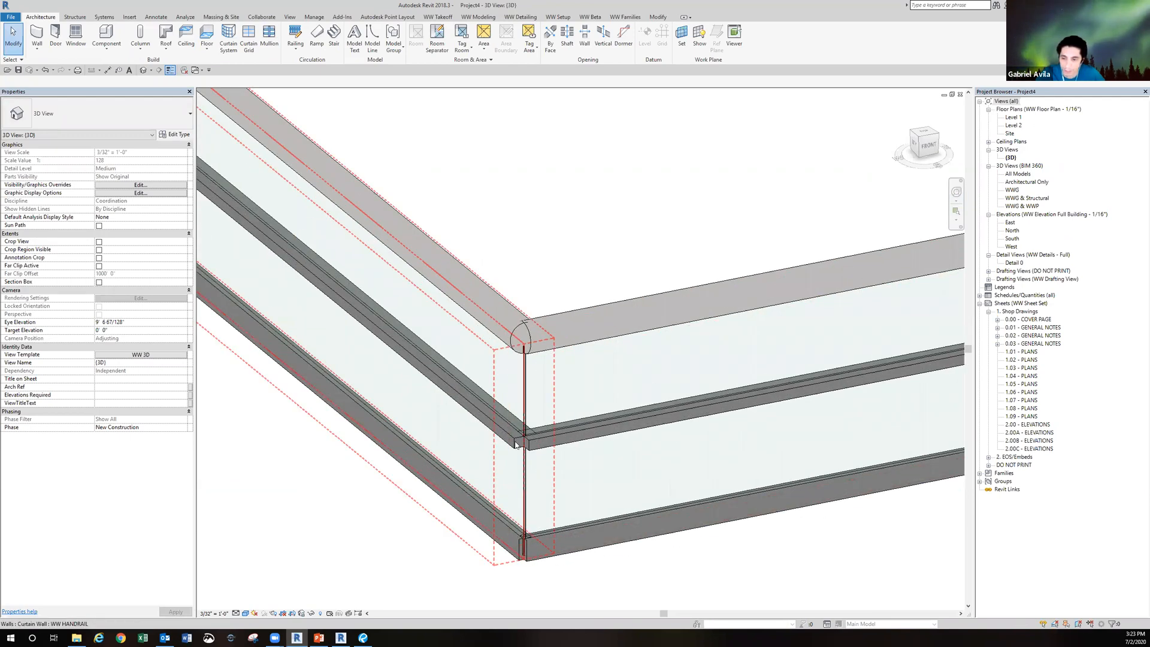
scroll(516, 445, down, 6)
middle_drag(531, 488, 332, 509)
mouse_move(711, 463)
middle_down()
mouse_move(449, 514)
mouse_move(406, 457)
mouse_move(315, 457)
middle_up()
scroll(608, 465, up, 5)
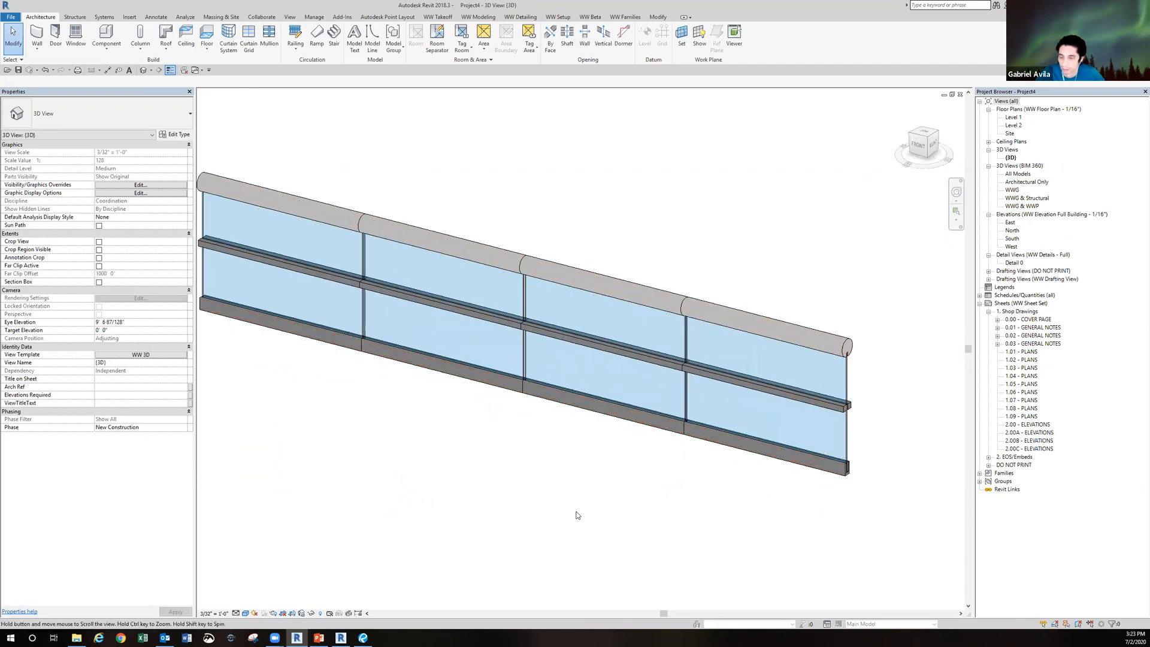
middle_drag(577, 515, 594, 528)
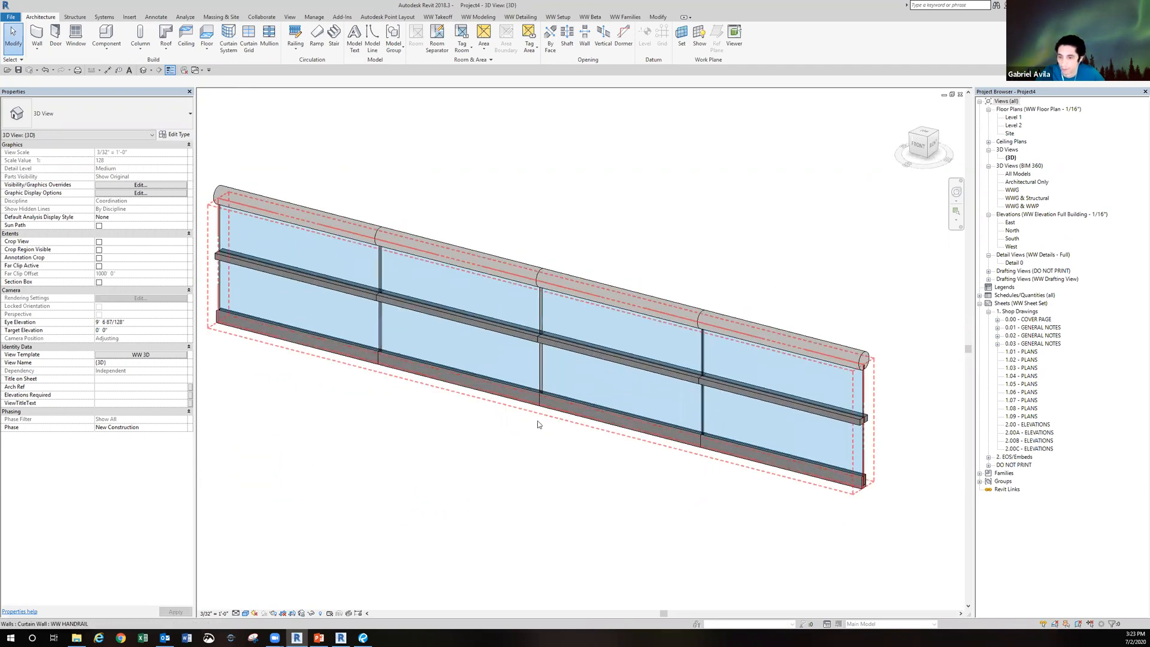
click(372, 637)
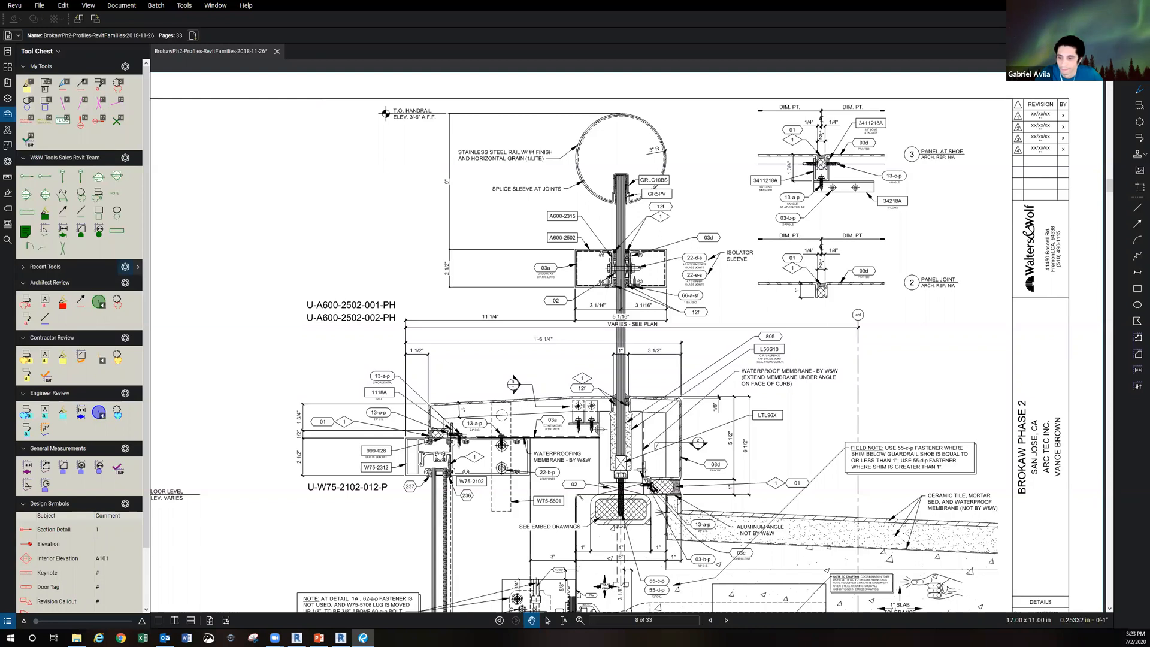
key(alt+Tab)
key(Tab)
- Try an ExtrusionHeight of 2' 6" on the end panel of the straight railing, and undo the change
click(748, 398)
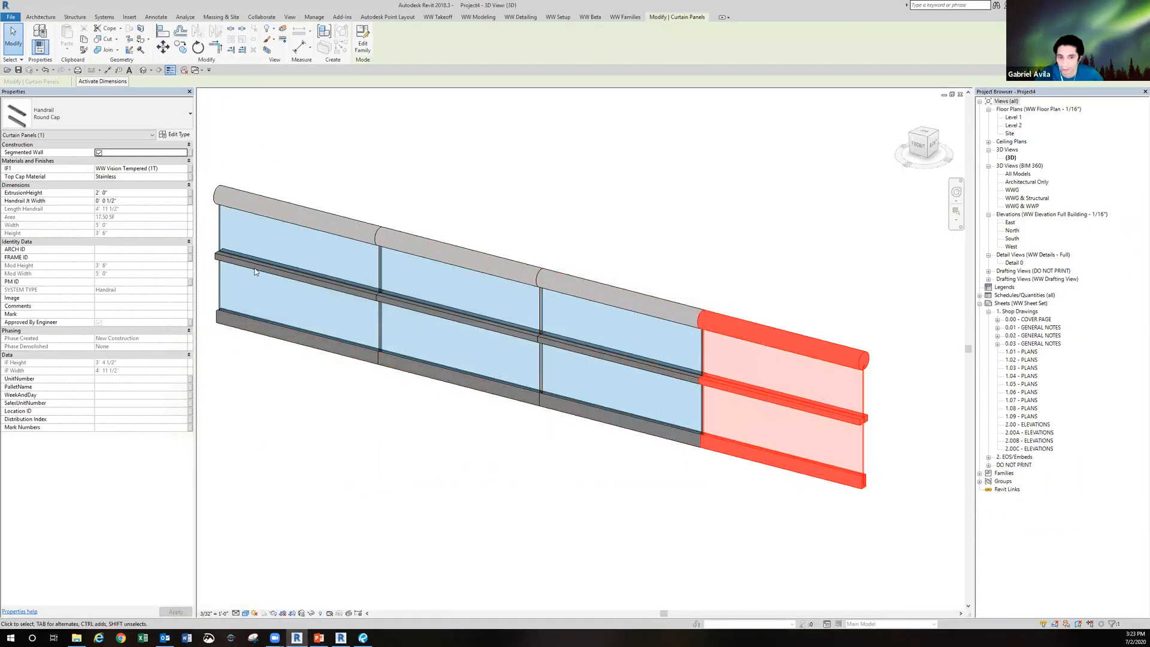
click(140, 192)
text(2' 6")
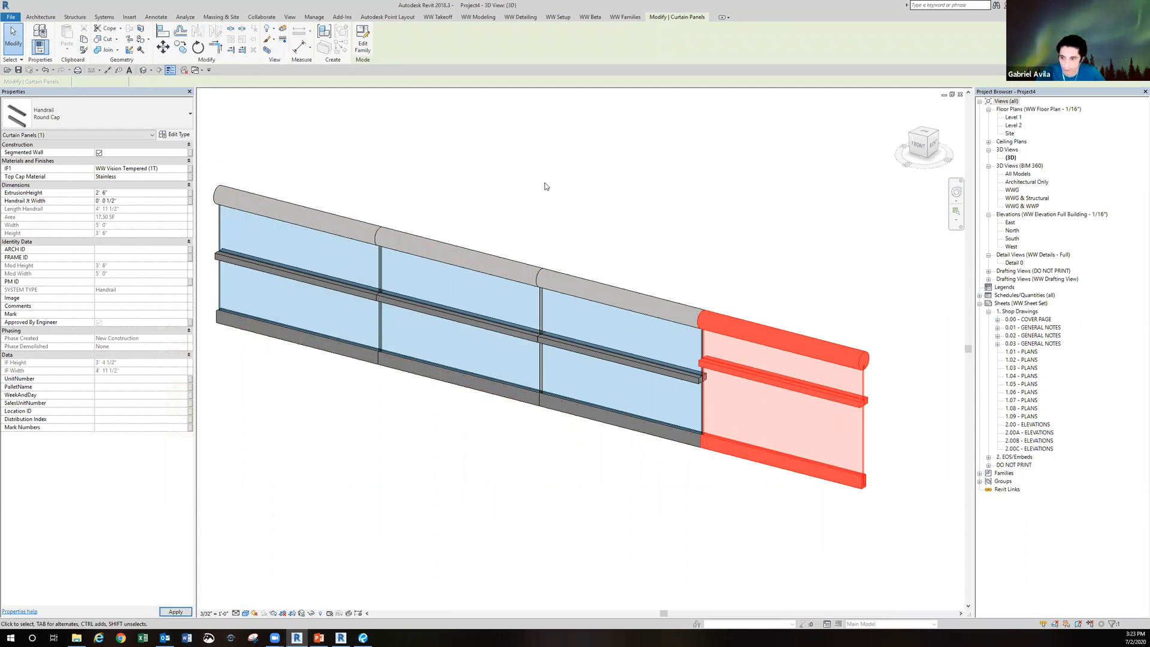
click(718, 272)
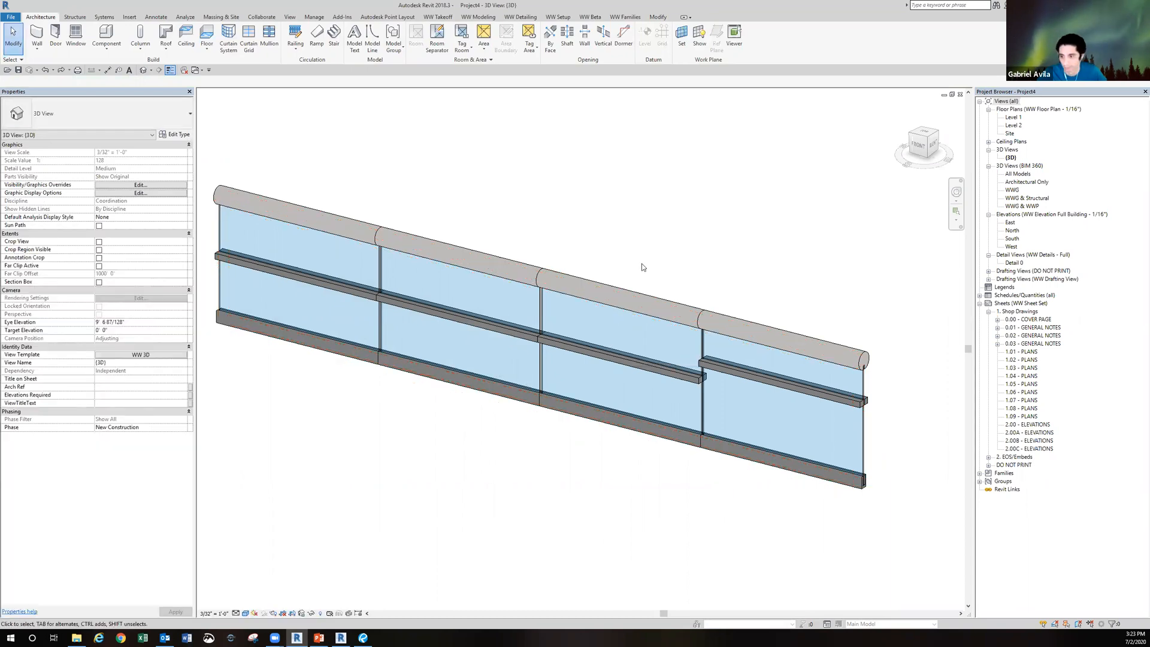
key(ctrl+z)
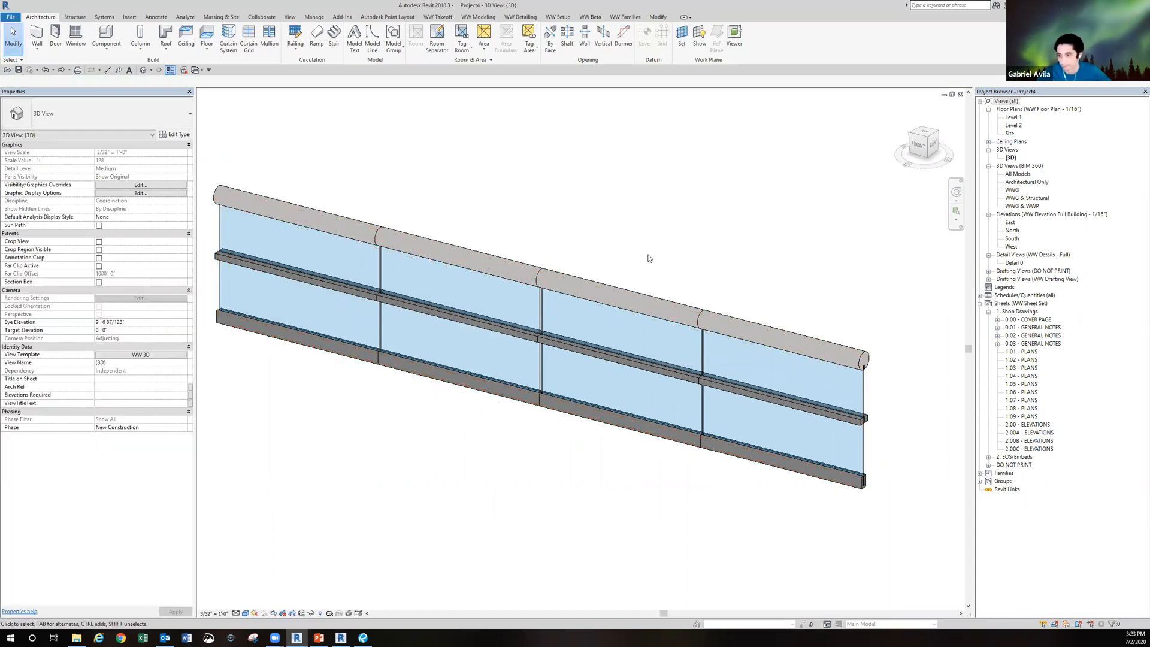
- Examine the rail, top cap and base shoe profiles on both railings, including the open end of the straight railing
scroll(649, 258, down, 2)
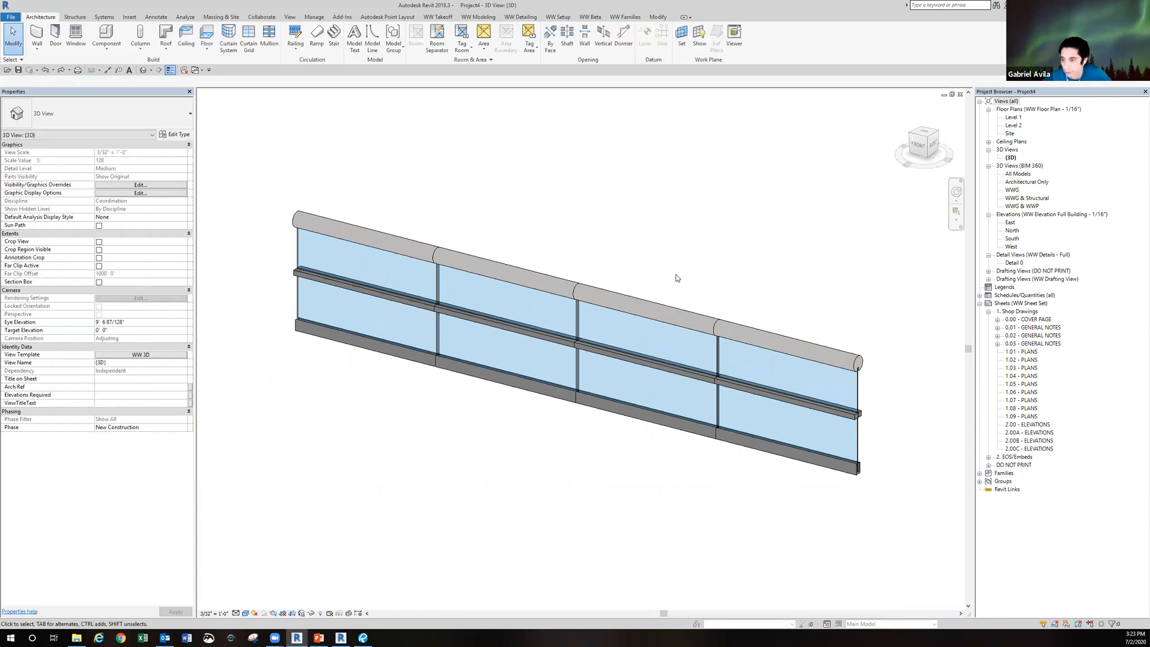
scroll(677, 278, down, 2)
middle_drag(718, 292, 781, 307)
scroll(782, 304, down, 3)
middle_drag(475, 363, 608, 413)
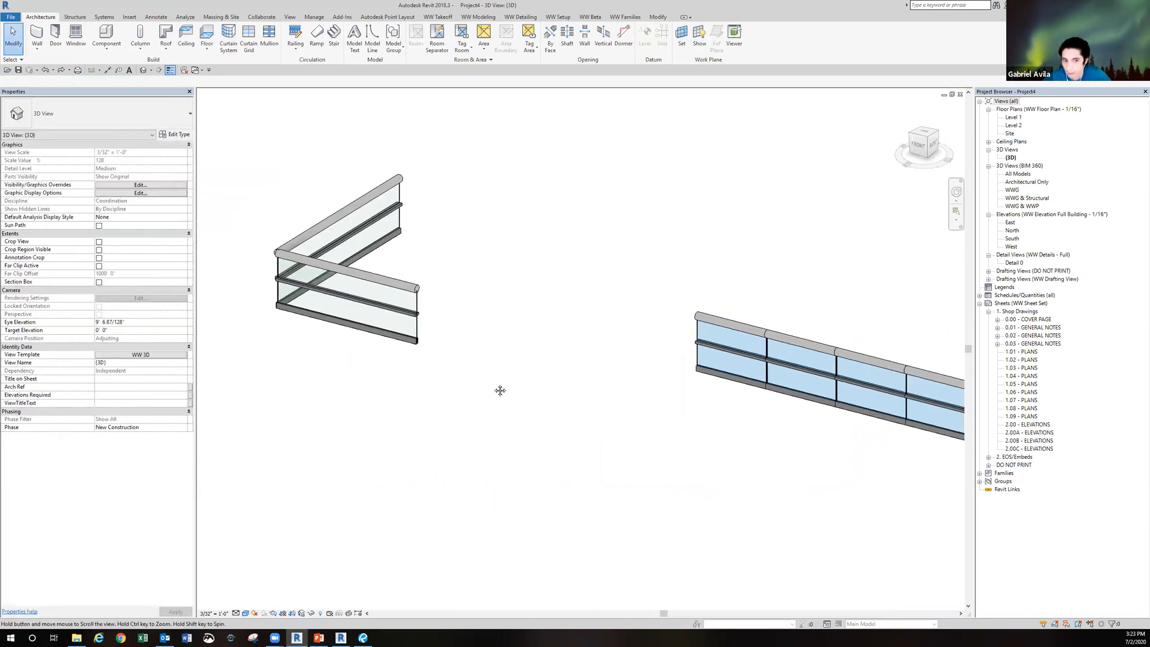
middle_drag(500, 391, 281, 373)
scroll(657, 436, up, 2)
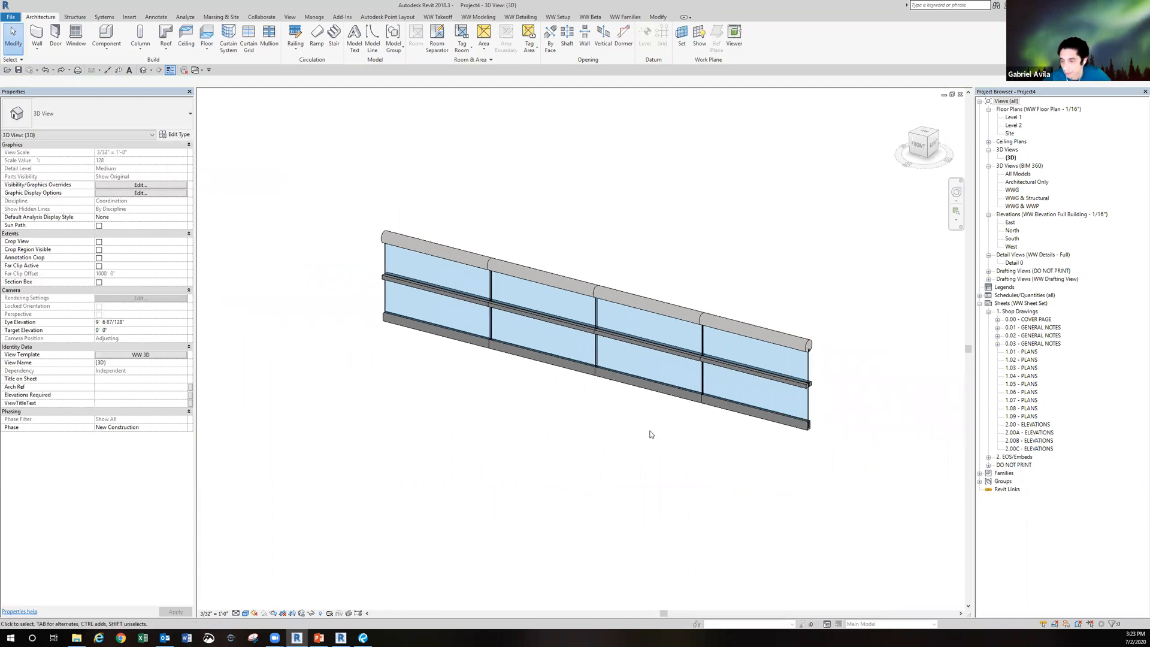
scroll(808, 420, up, 4)
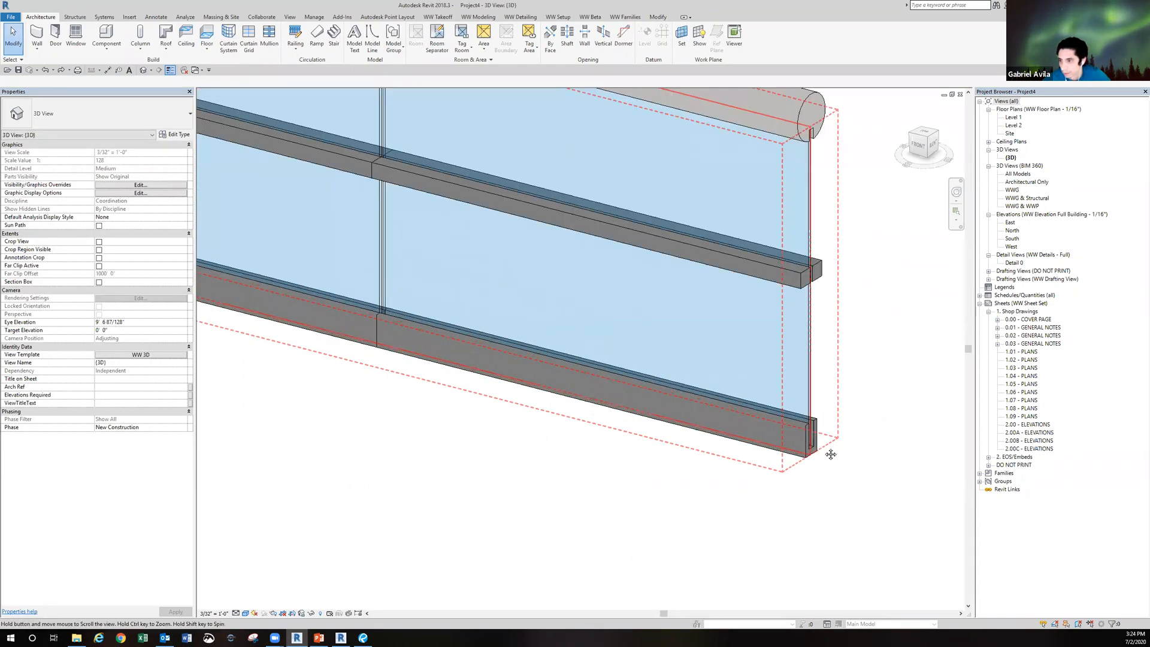
middle_drag(830, 454, 781, 482)
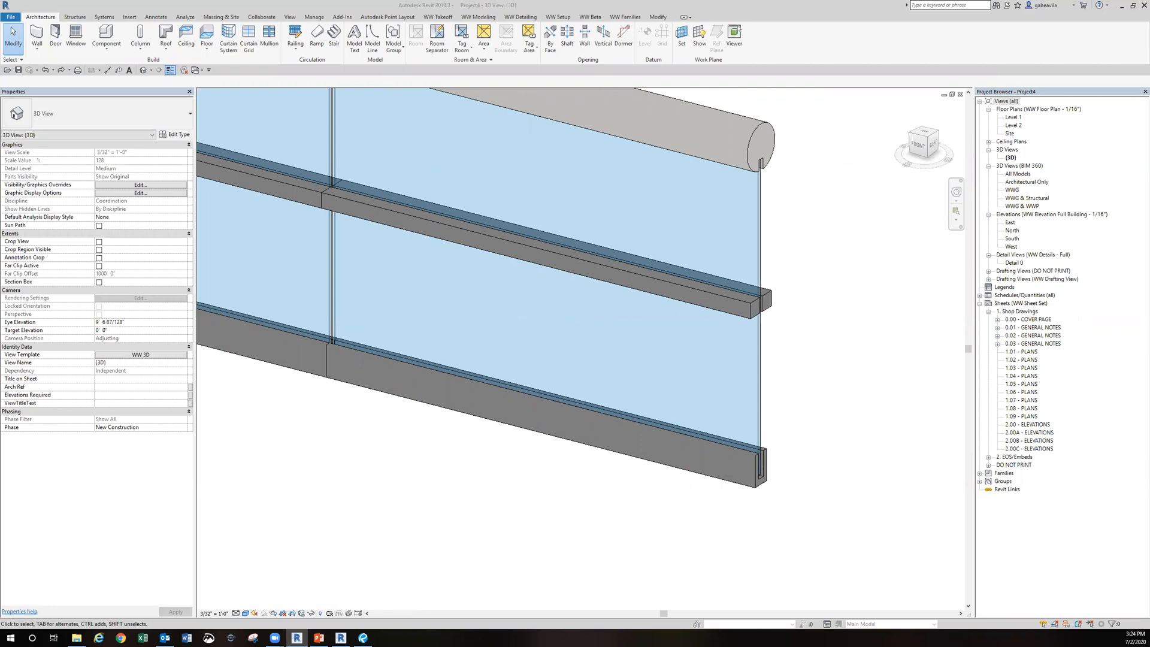
scroll(562, 487, down, 5)
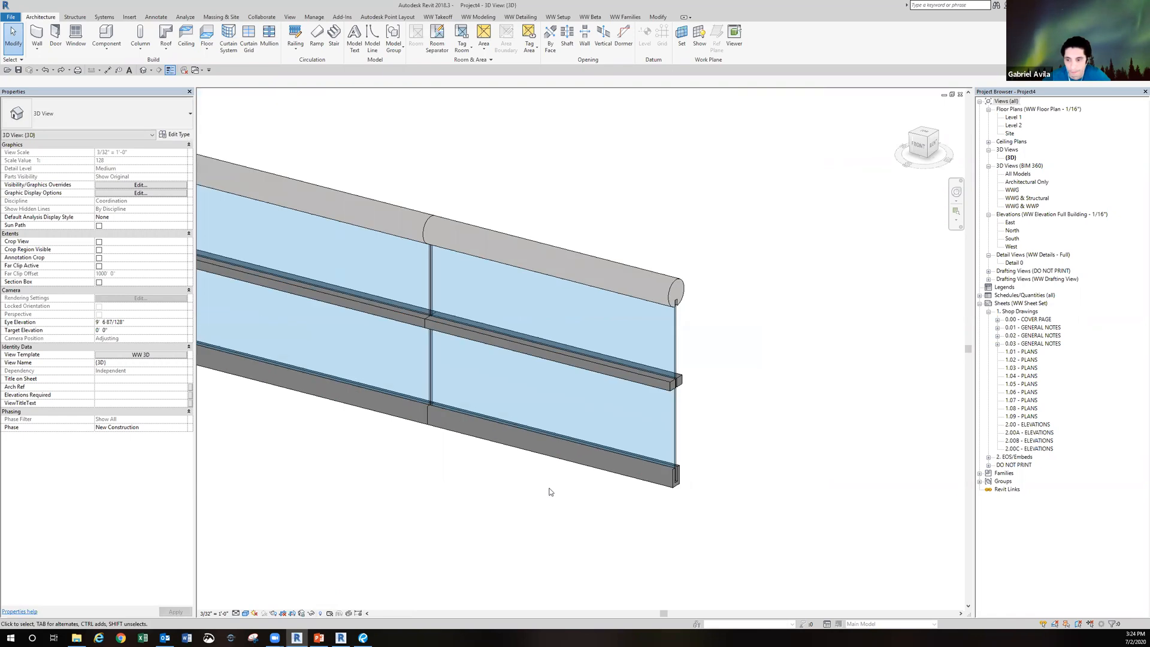
scroll(698, 506, down, 4)
middle_drag(638, 507, 631, 476)
scroll(631, 476, up, 3)
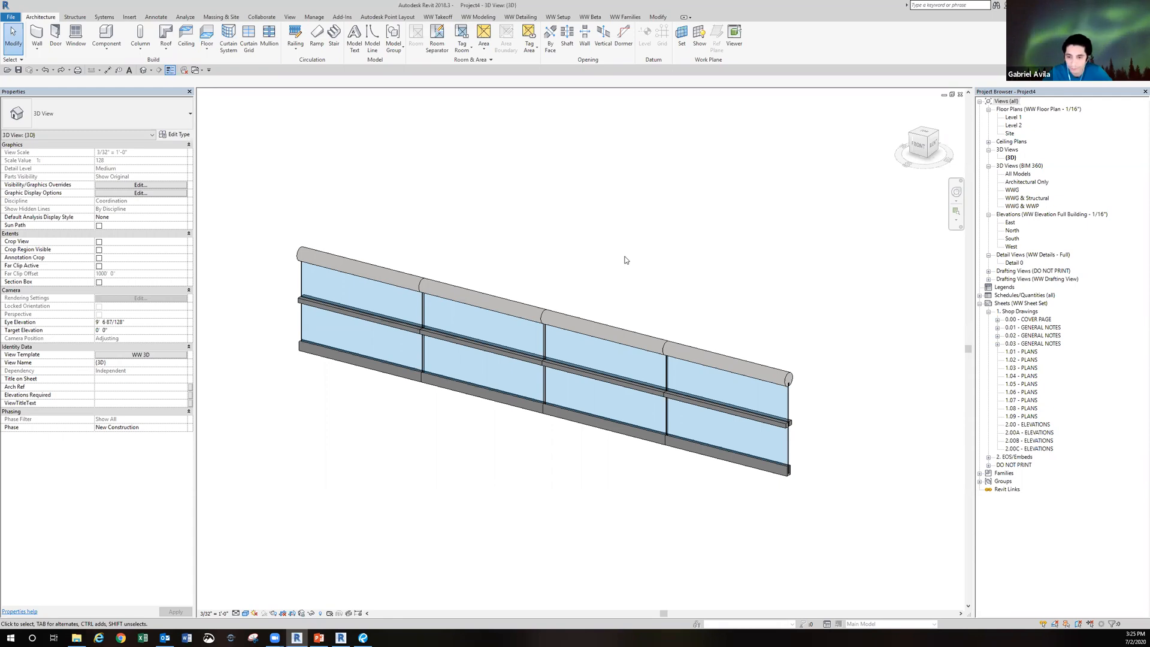
middle_drag(628, 241, 633, 246)
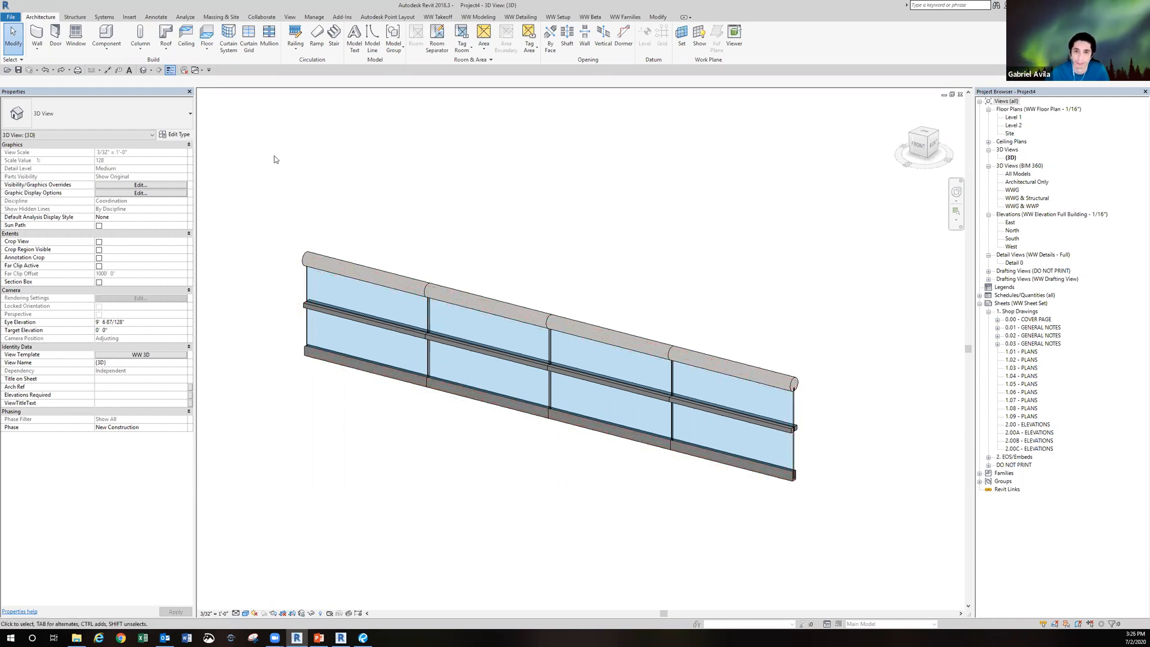
- Open the WW Takeoff Browser from the modeling tools and show its infill list
click(438, 17)
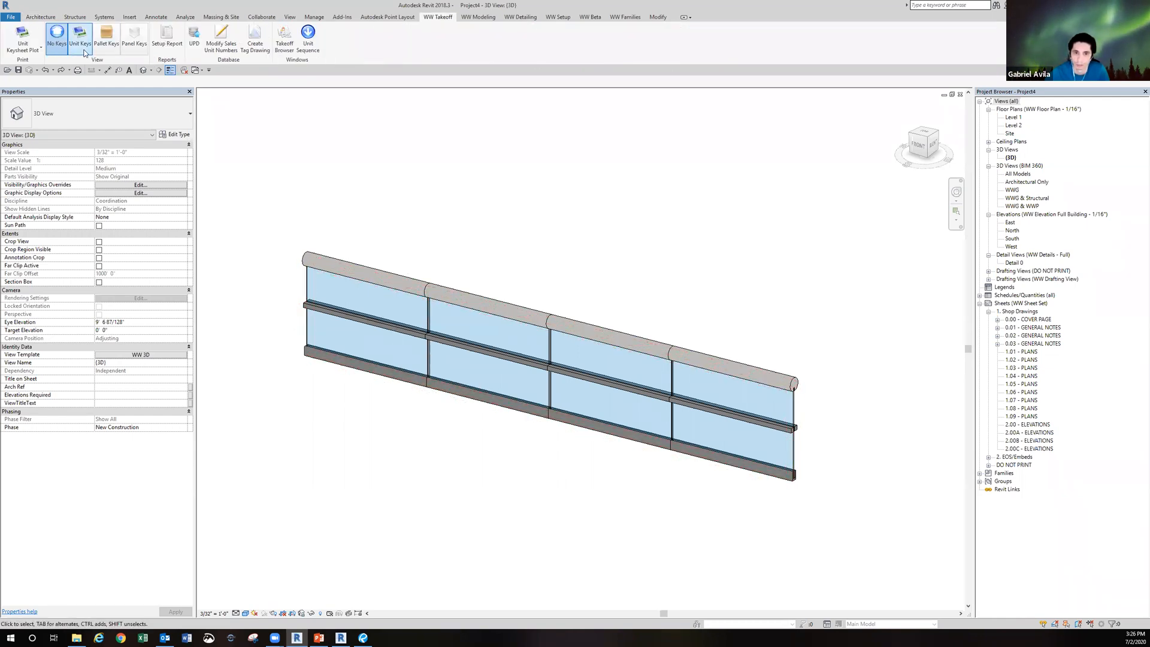
click(482, 18)
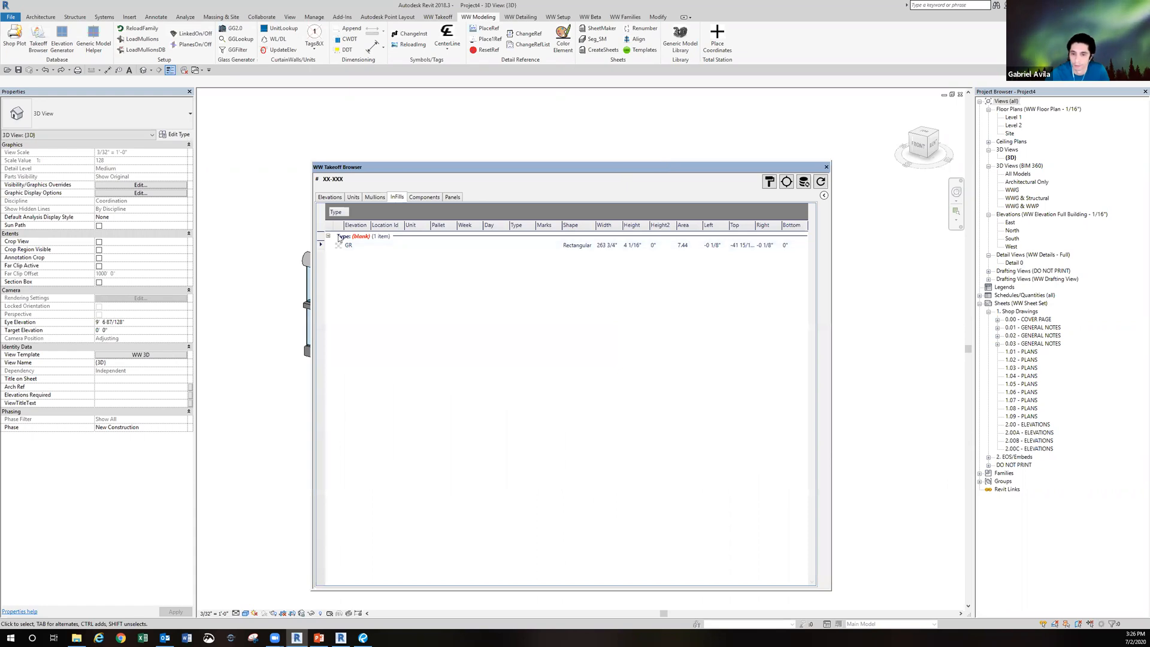
- Show the elevations list in the takeoff browser, move its window clear of the railing, refresh the data, and close it
click(332, 198)
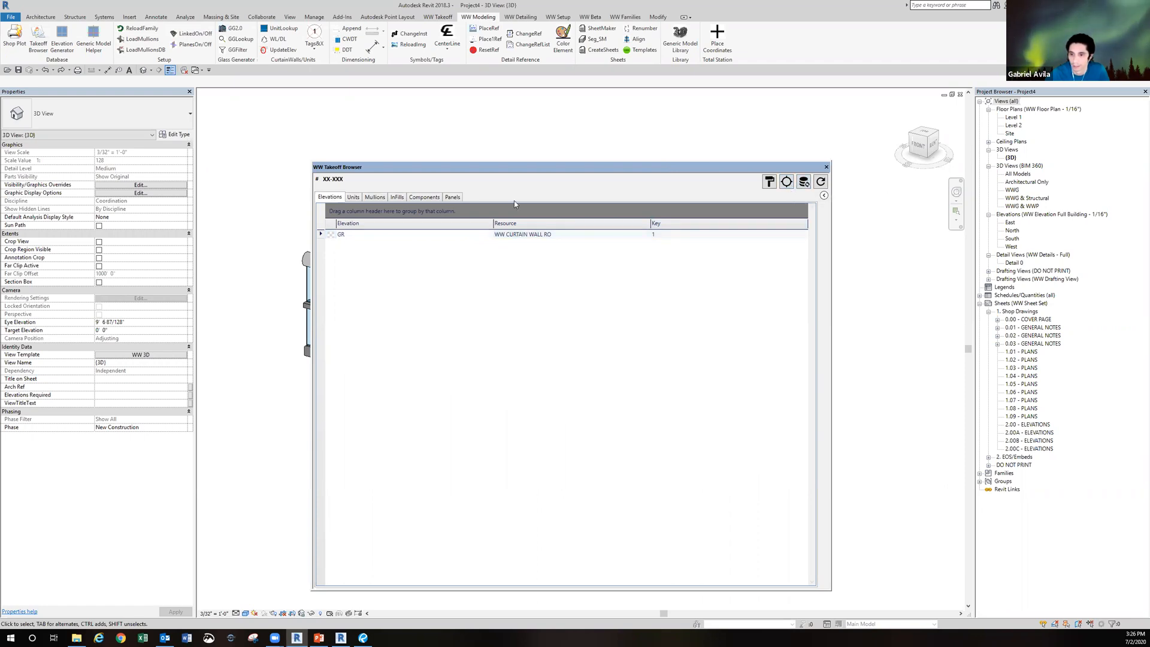
drag(503, 171, 788, 171)
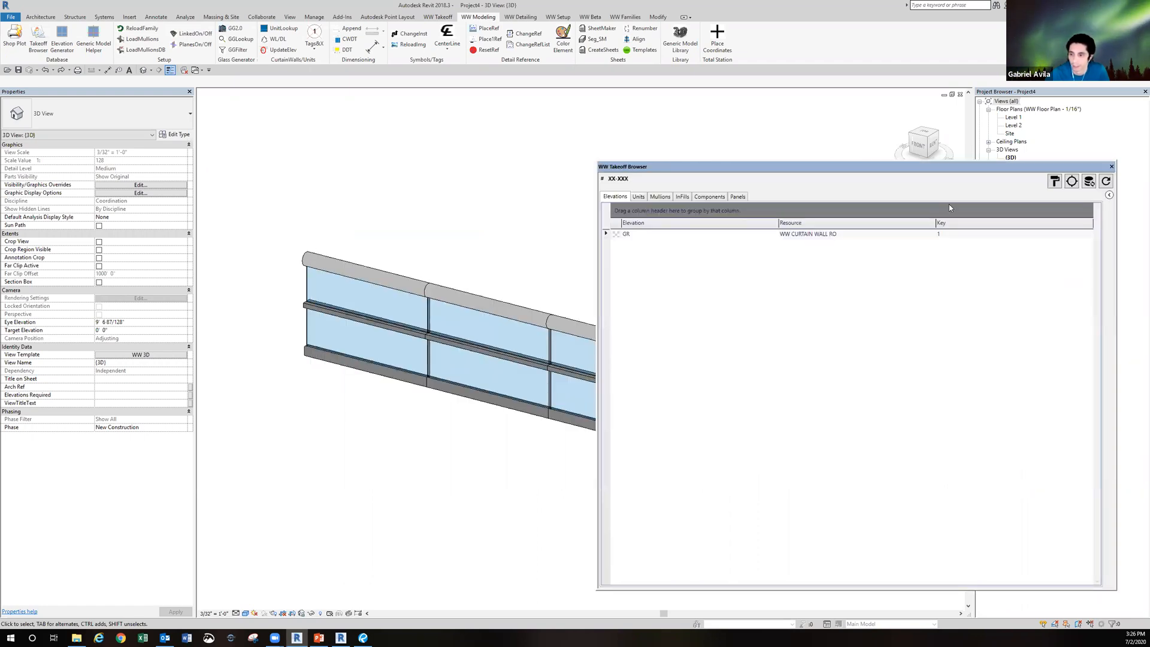
click(685, 227)
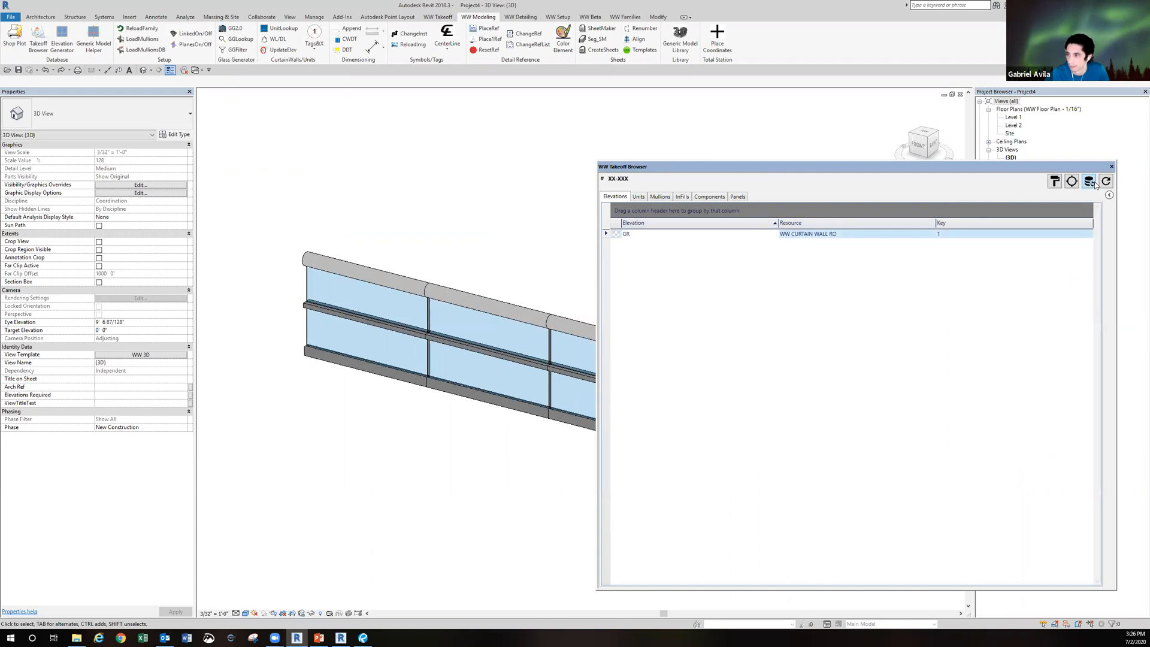
click(1072, 182)
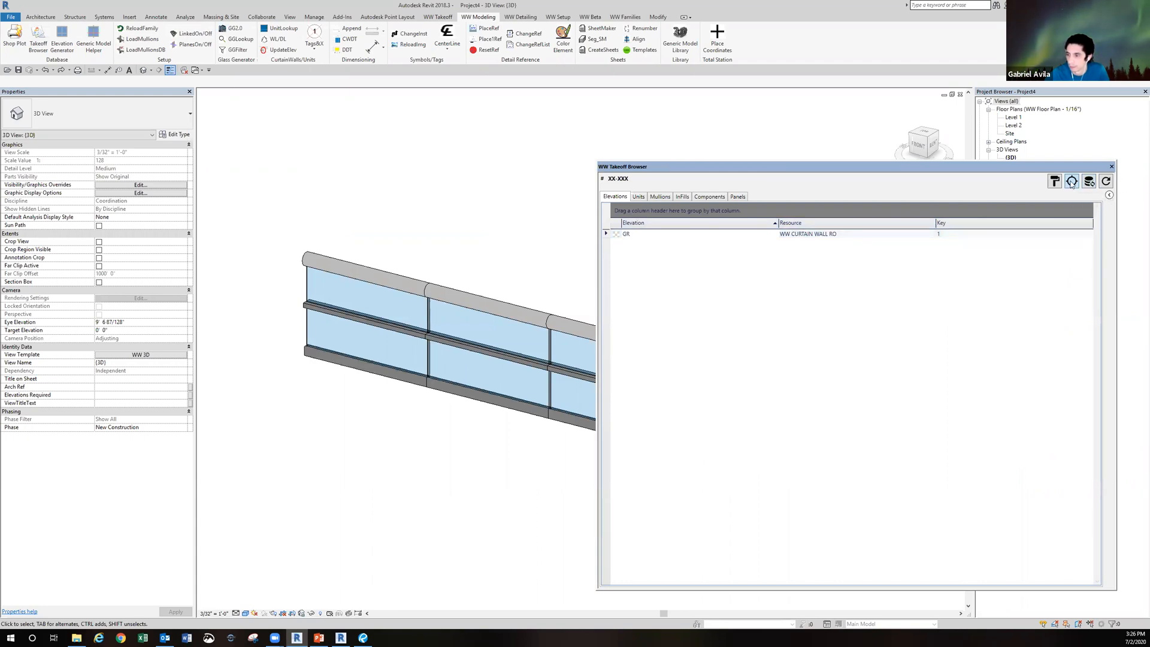
click(1105, 182)
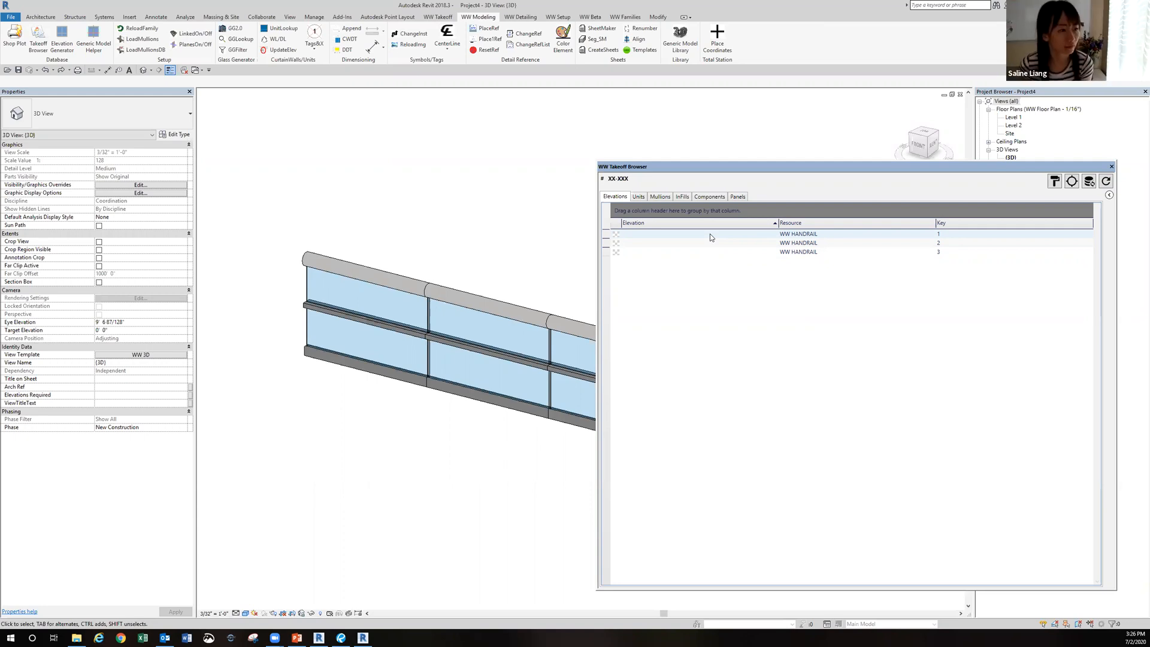
click(1110, 166)
- Reopen the takeoff browser, check its units, mullions and elevations lists, and close it
scroll(662, 262, down, 3)
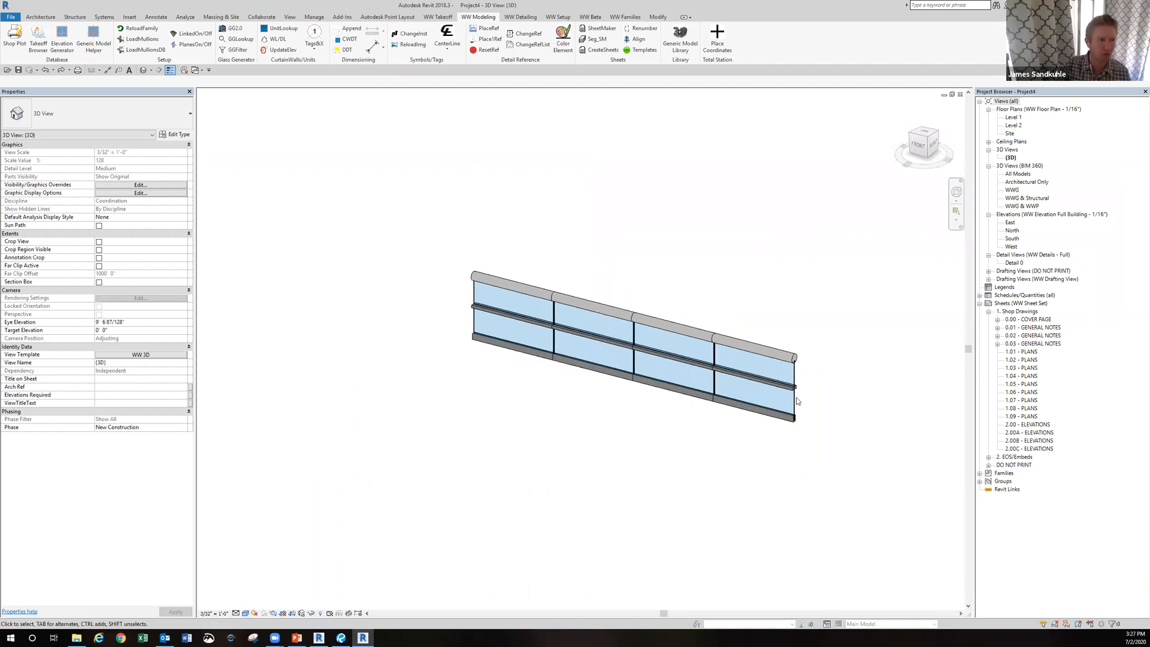
scroll(768, 379, up, 3)
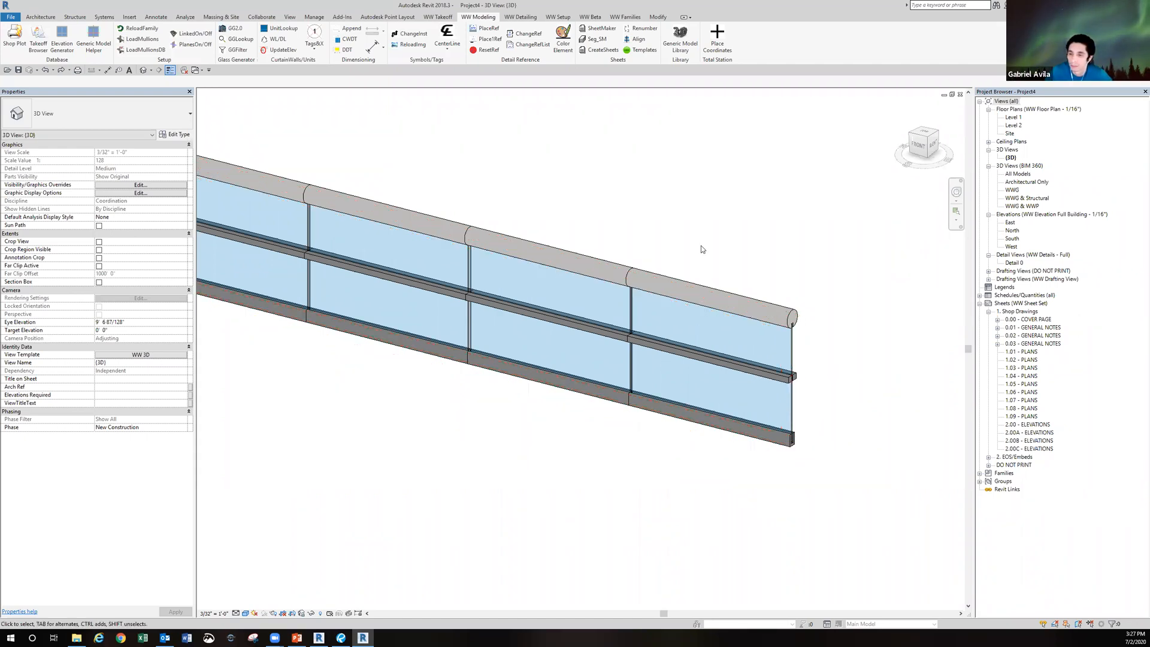
middle_drag(685, 234, 743, 269)
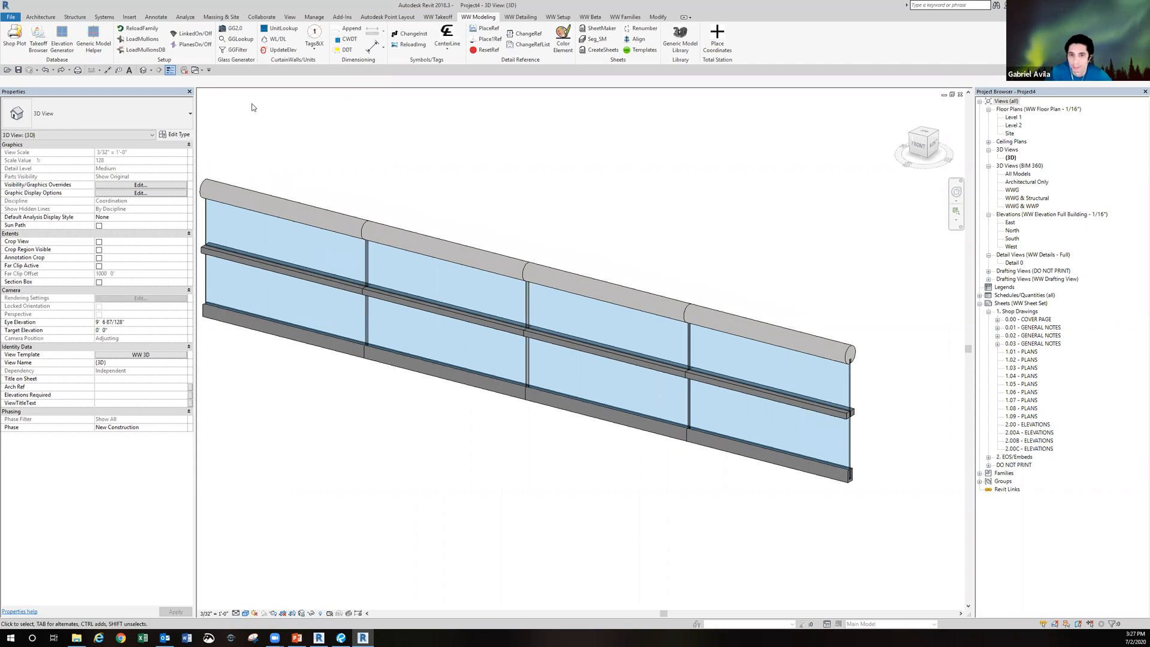
click(42, 42)
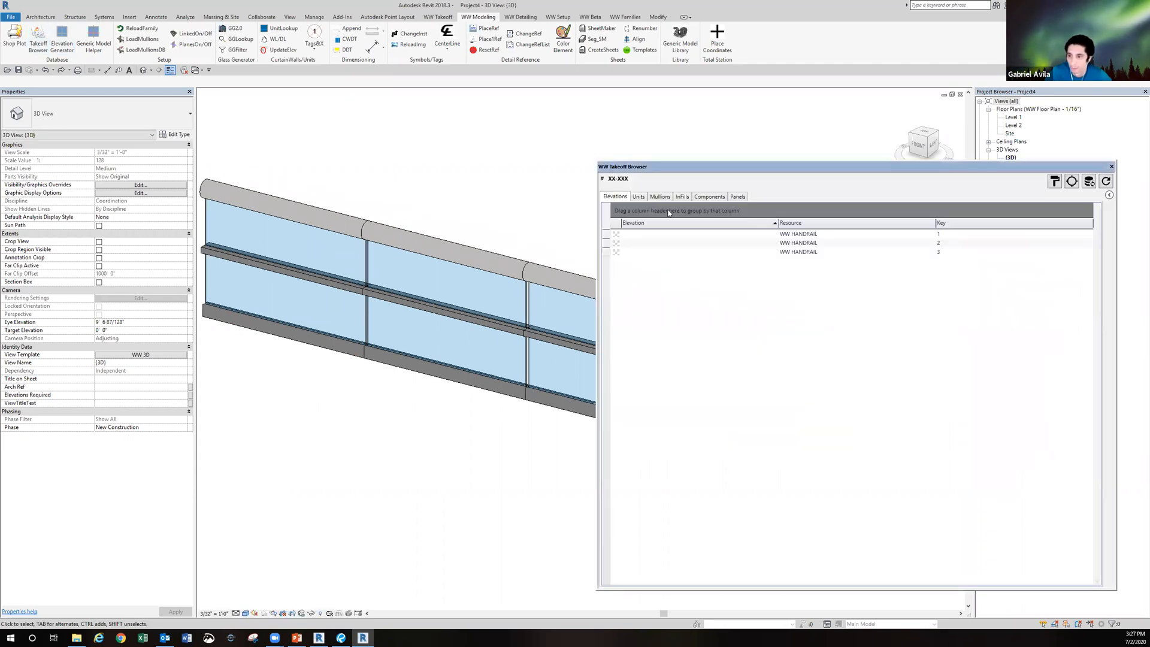
click(638, 197)
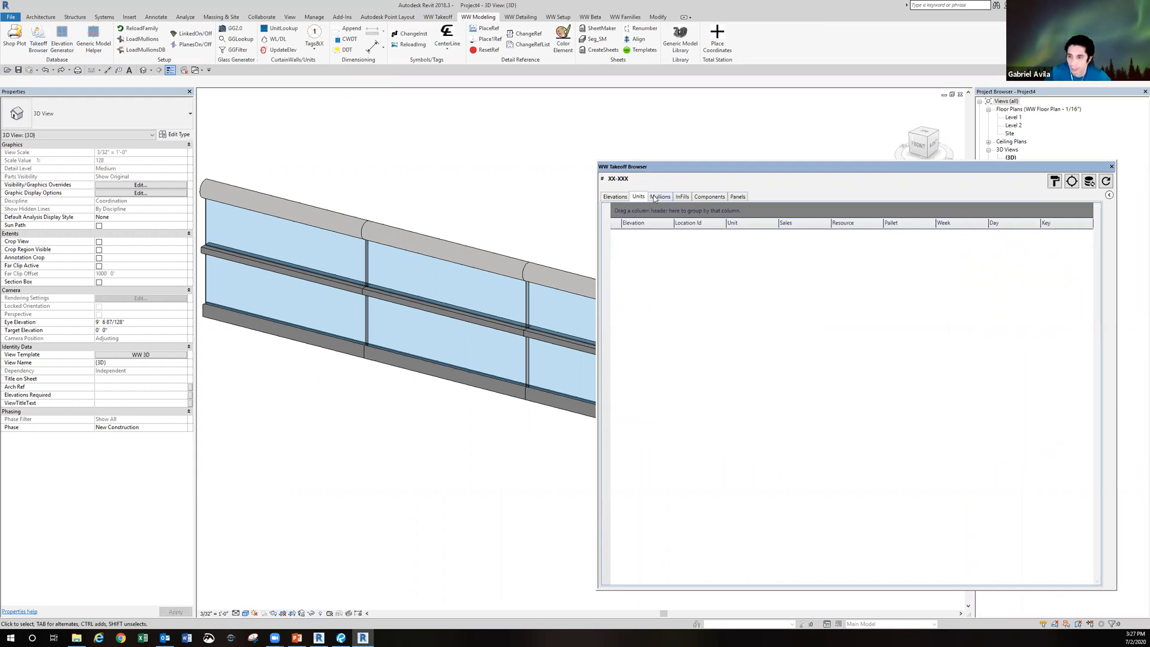
click(659, 198)
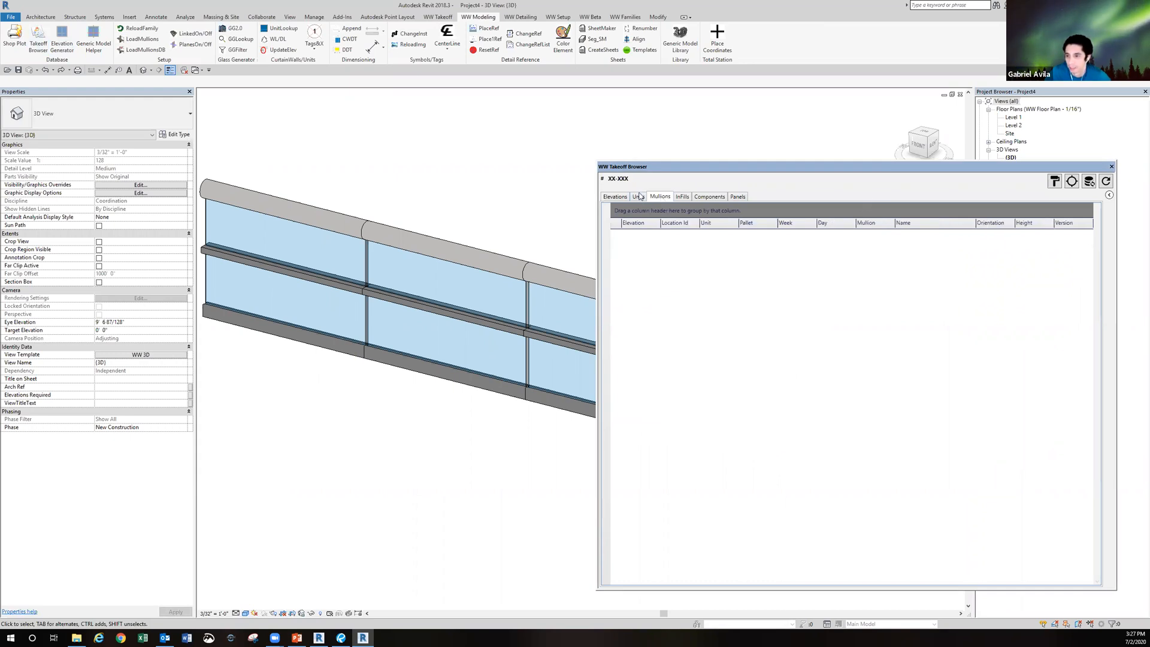
click(615, 197)
click(1112, 166)
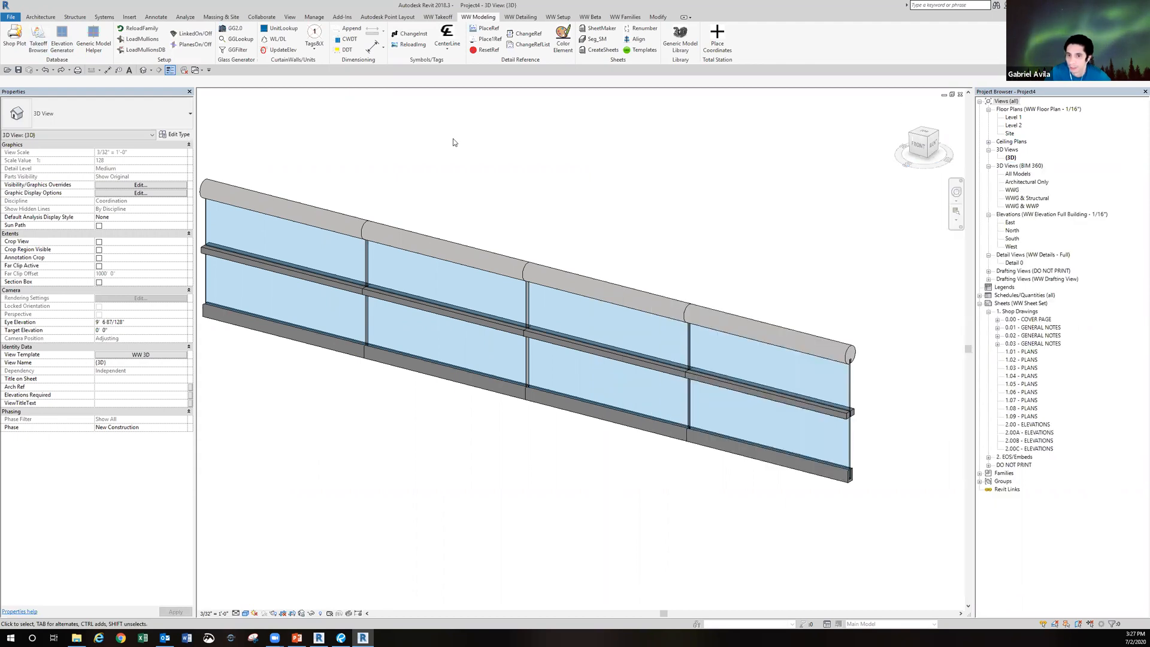
- Open the left elevation of Handrail.rfa and inspect the mid rail extrusion and the round top cap
click(196, 70)
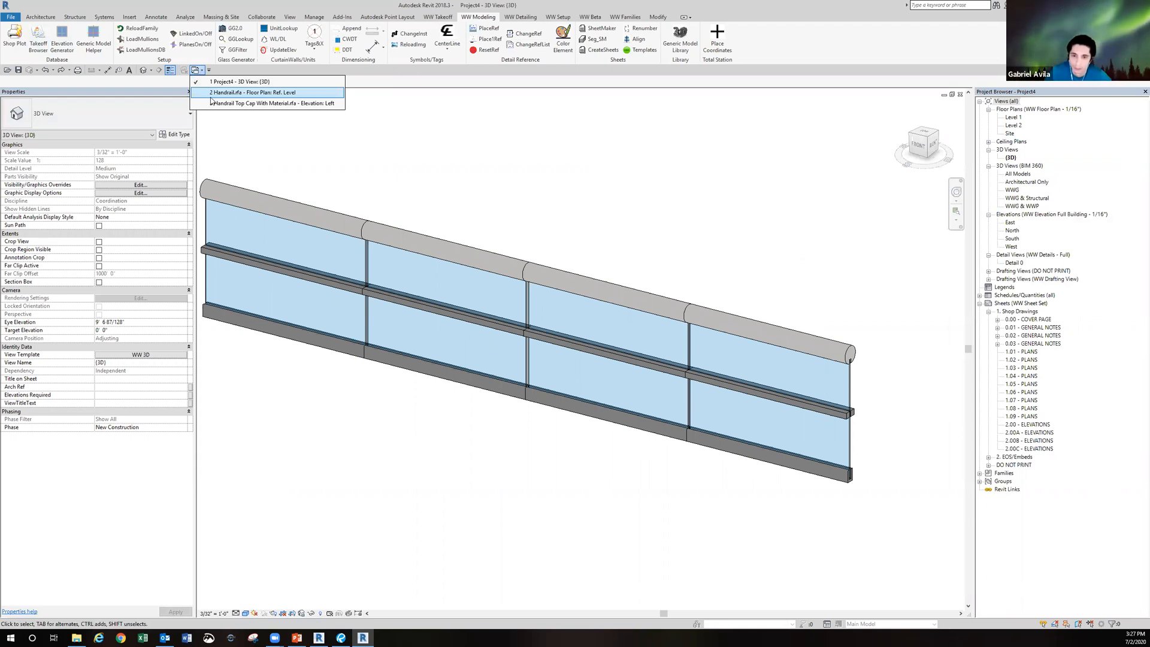
click(211, 97)
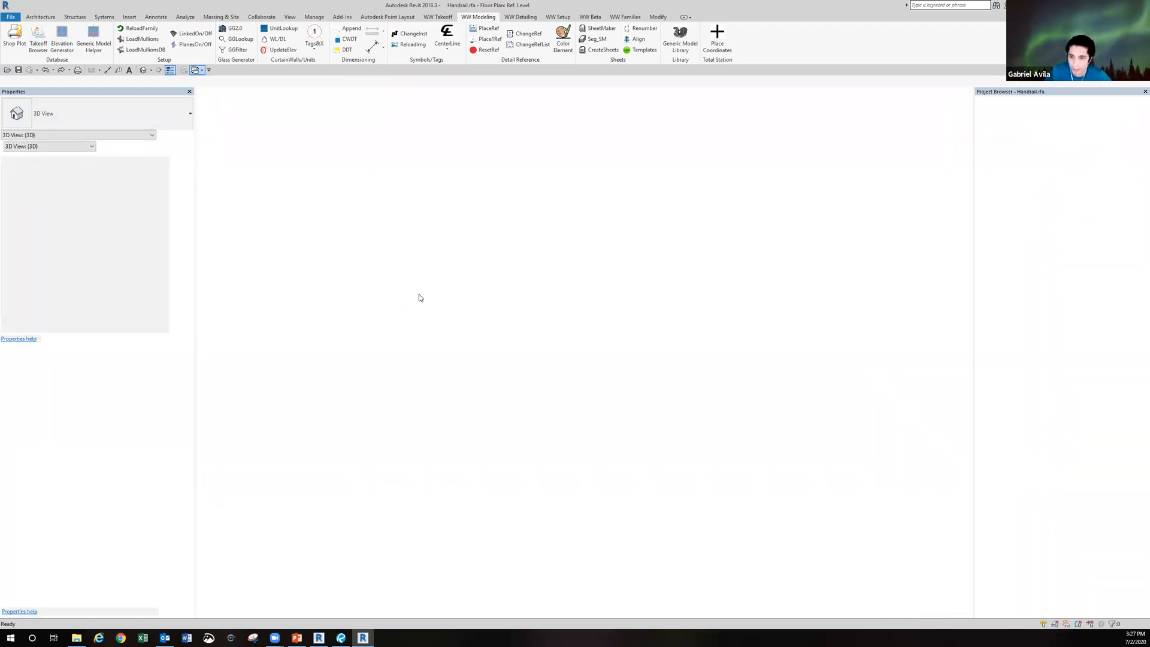
double_click(1010, 181)
scroll(530, 318, up, 8)
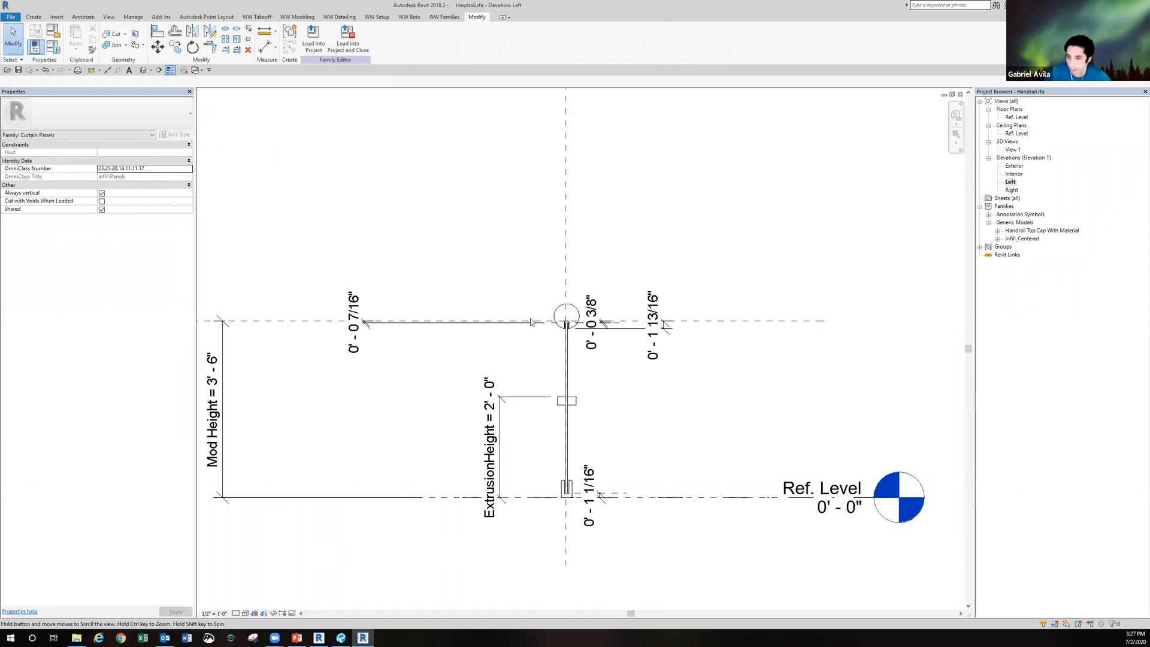
click(548, 419)
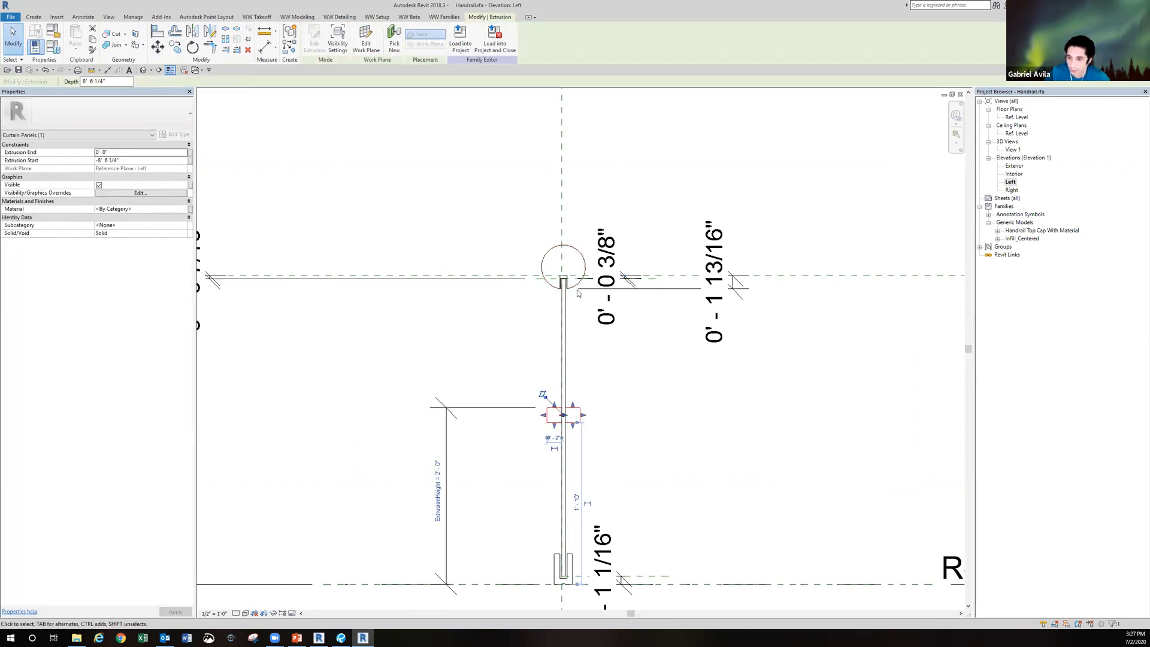
key(Escape)
click(580, 259)
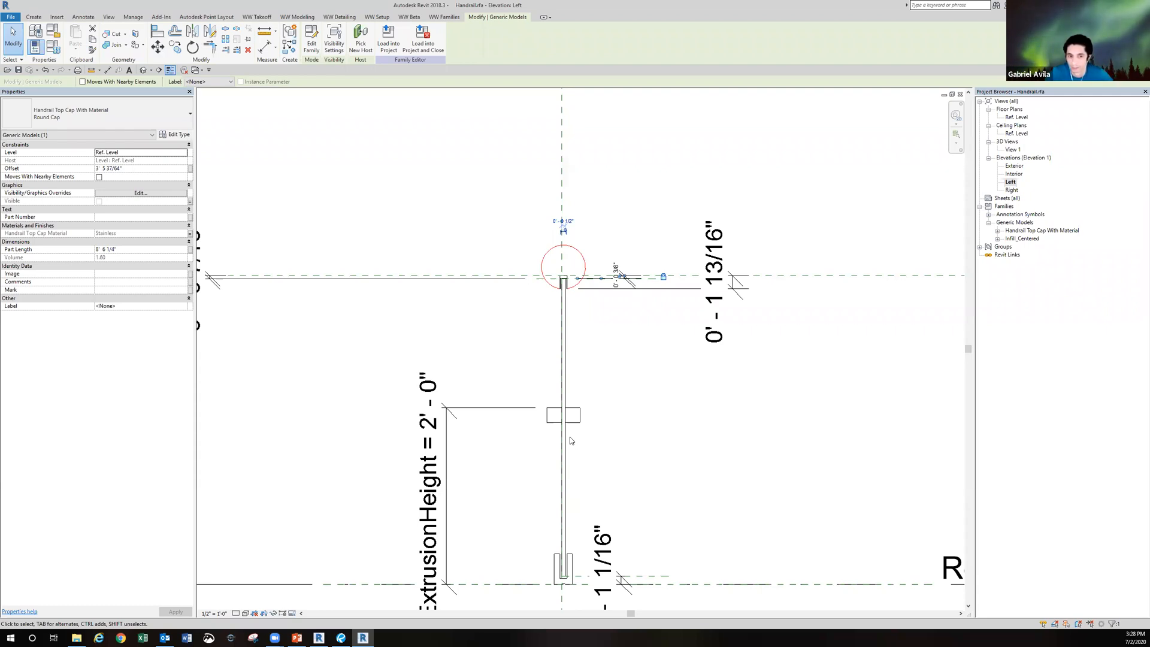
click(504, 339)
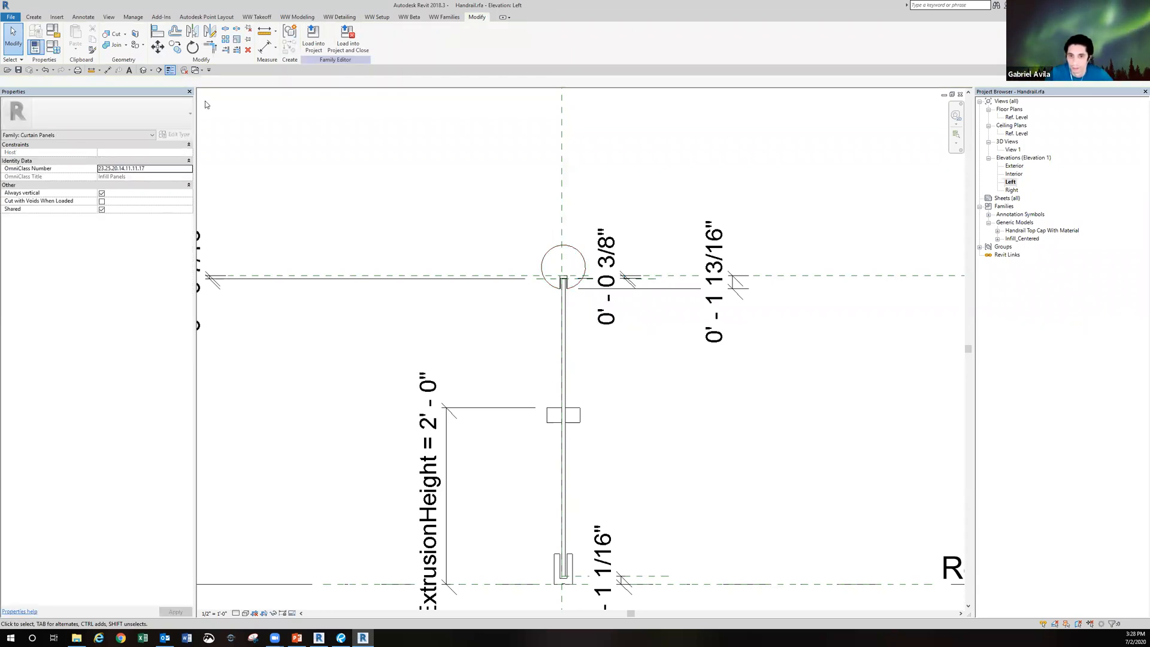
- Return to the Project4 3D view and examine the panel joints along the straight railing
click(197, 70)
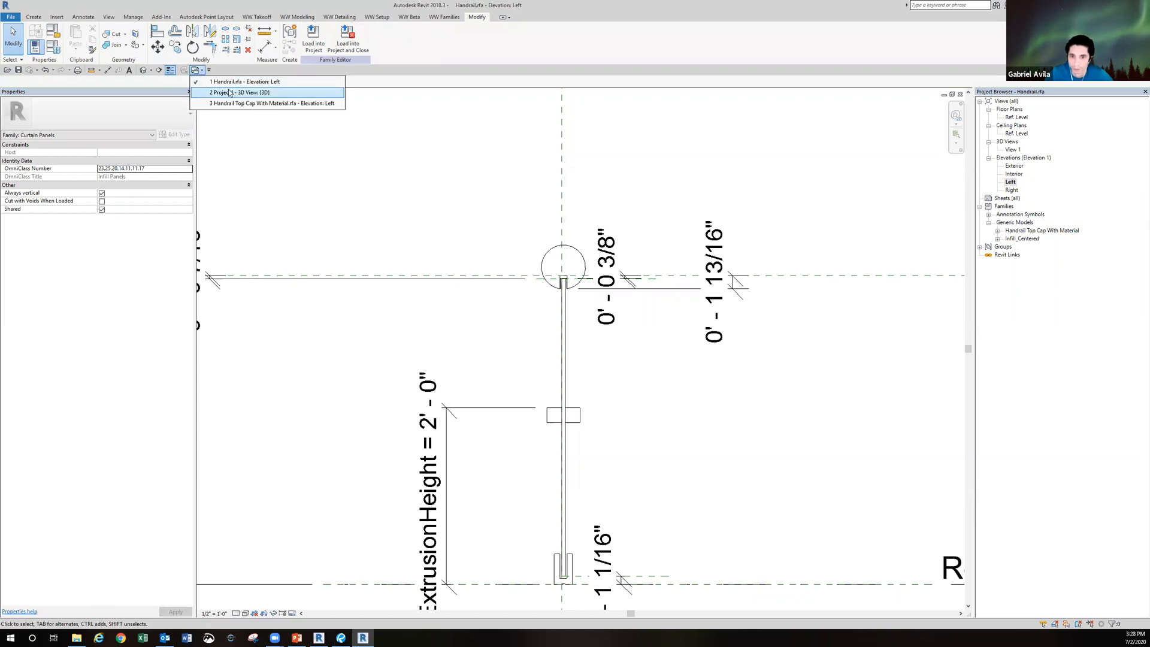
click(230, 93)
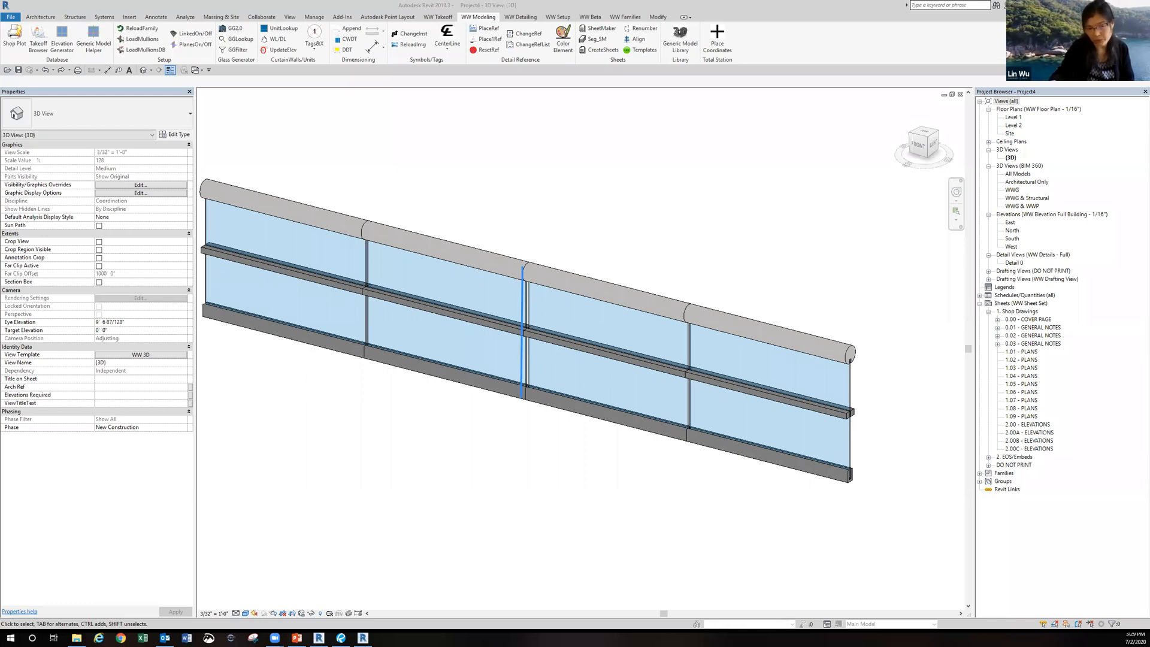
drag(680, 314, 682, 438)
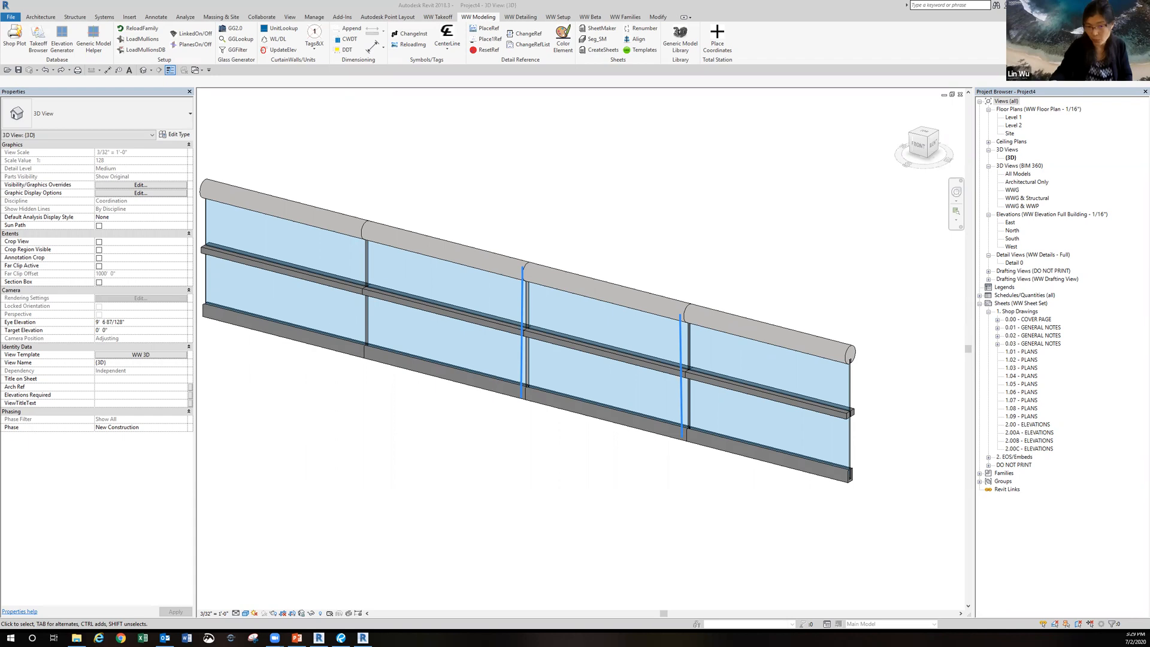
drag(528, 279, 525, 389)
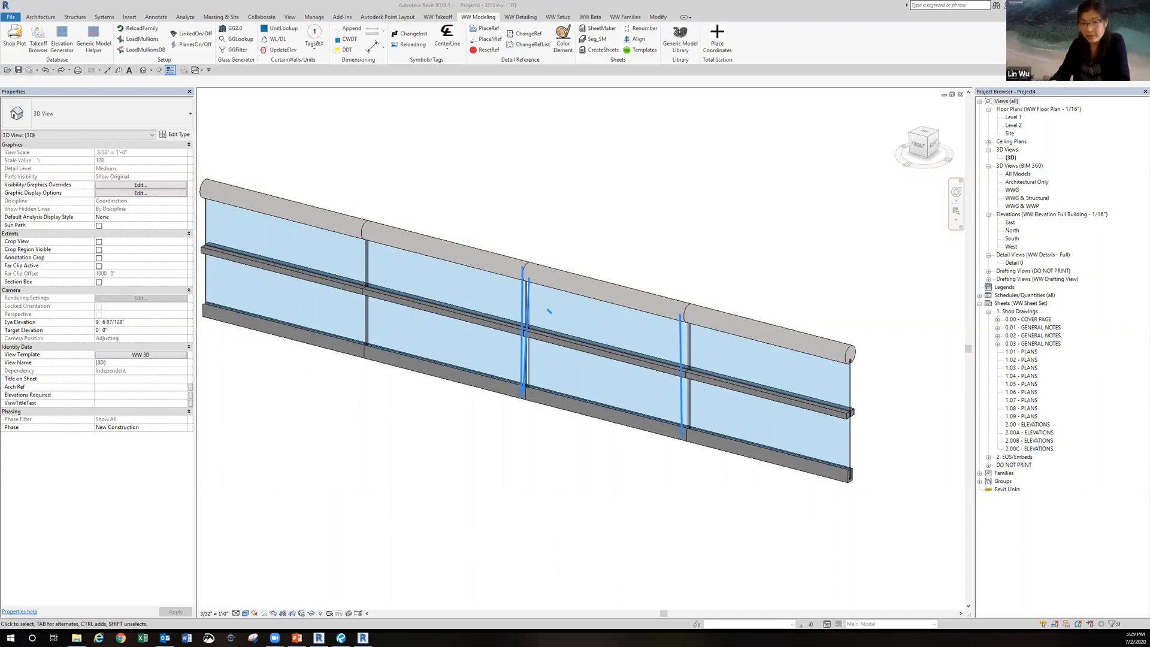
drag(694, 299, 689, 316)
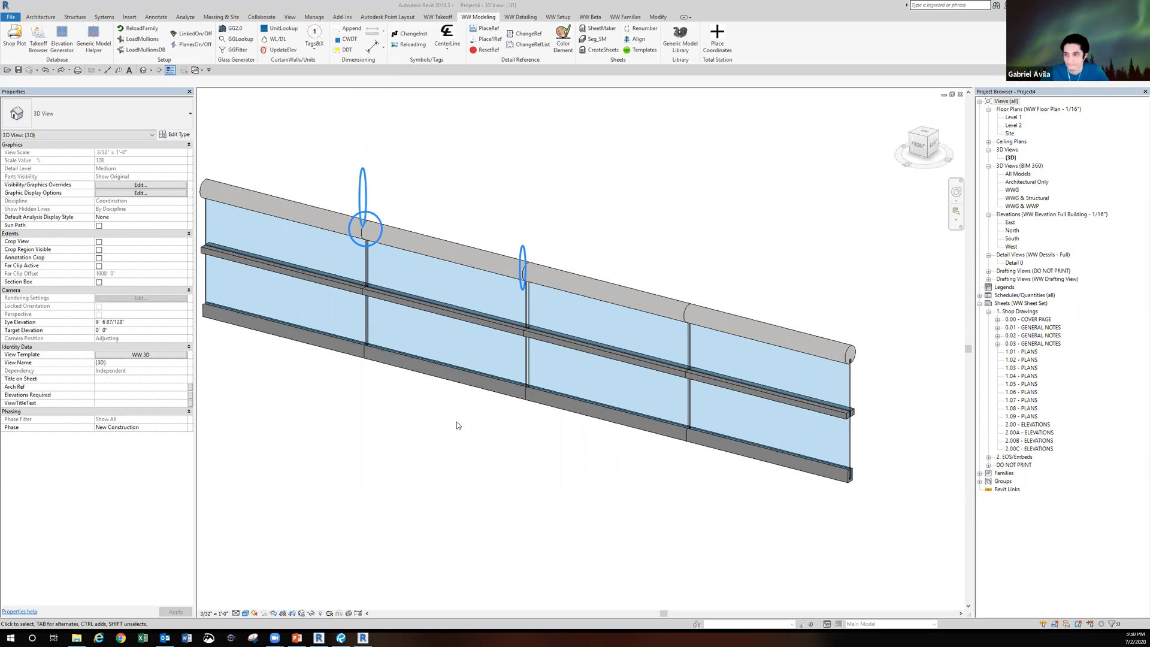
- Place a WW Elevation - 1/4" marker facing the straight railing in the Level 1 floor plan, and open its elevation view
double_click(1013, 117)
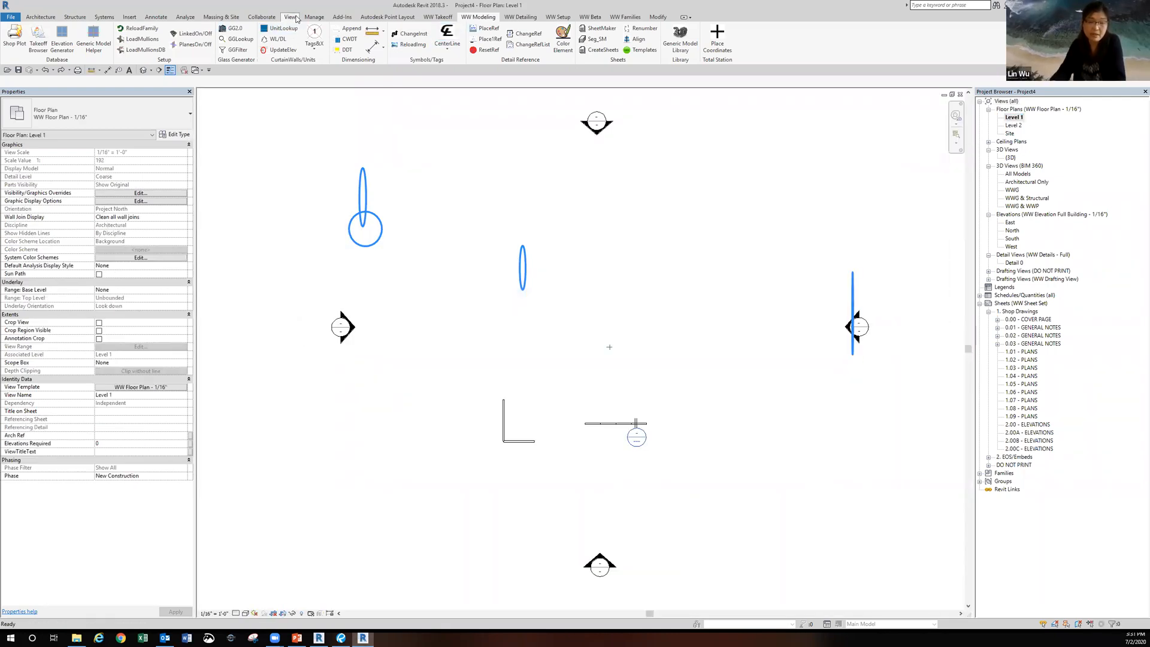
click(298, 17)
click(377, 37)
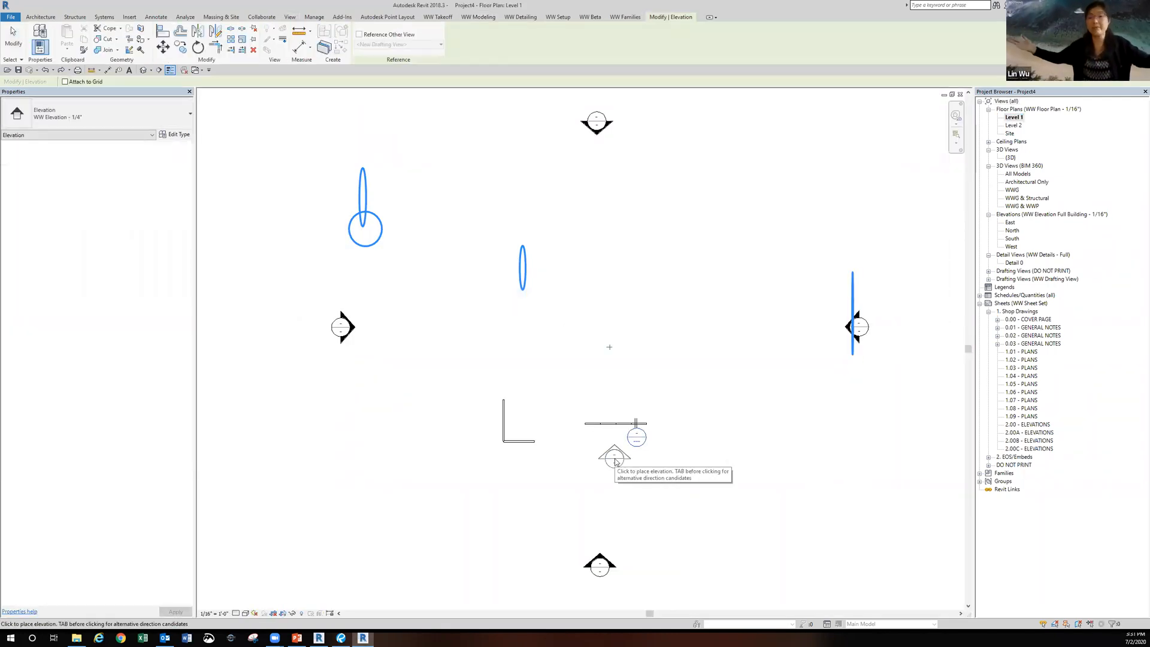
click(615, 454)
key(Escape)
double_click(614, 450)
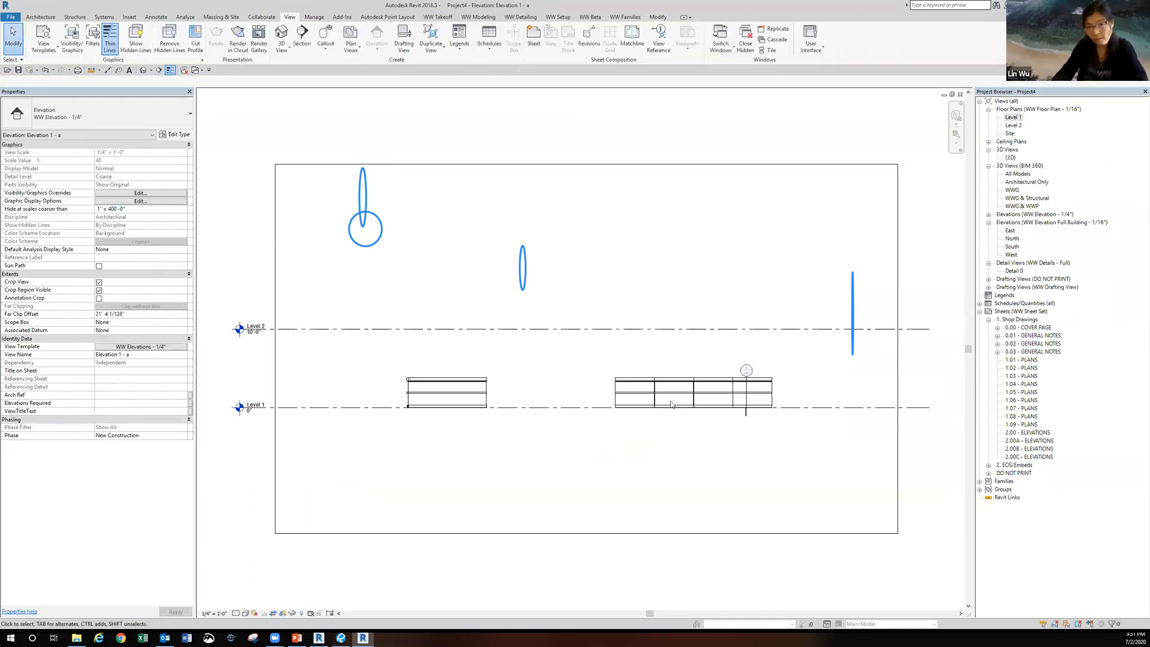
- Examine the straight railing's panel divisions and the detail section line crossing it in the elevation
scroll(721, 411, up, 3)
scroll(652, 405, down, 2)
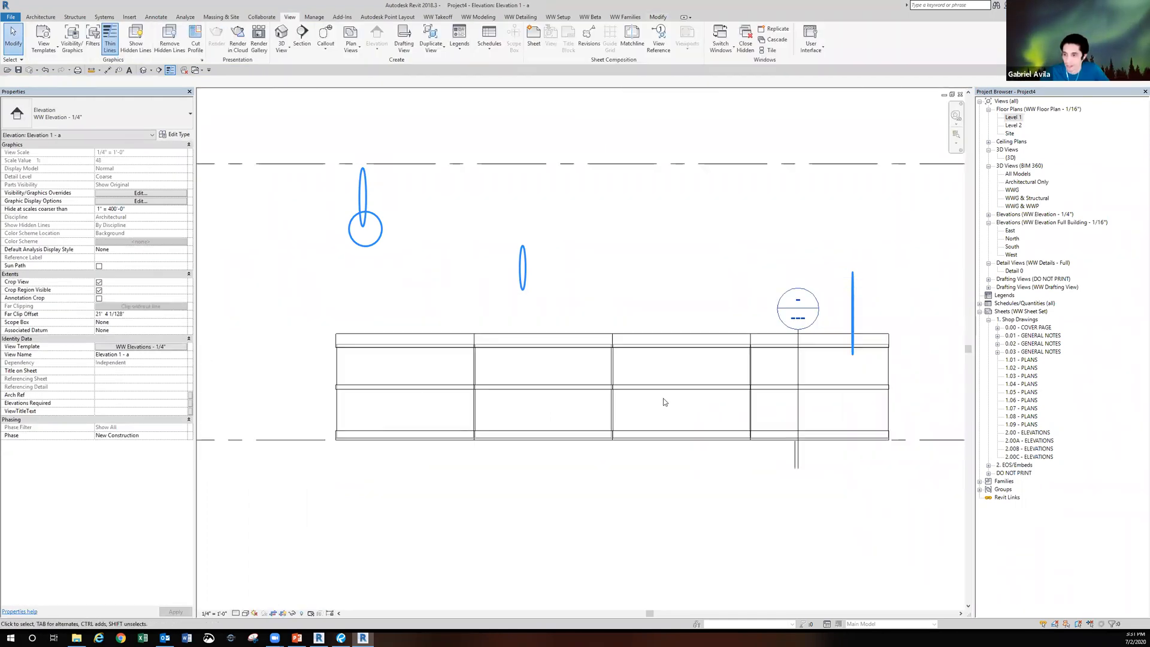
click(797, 401)
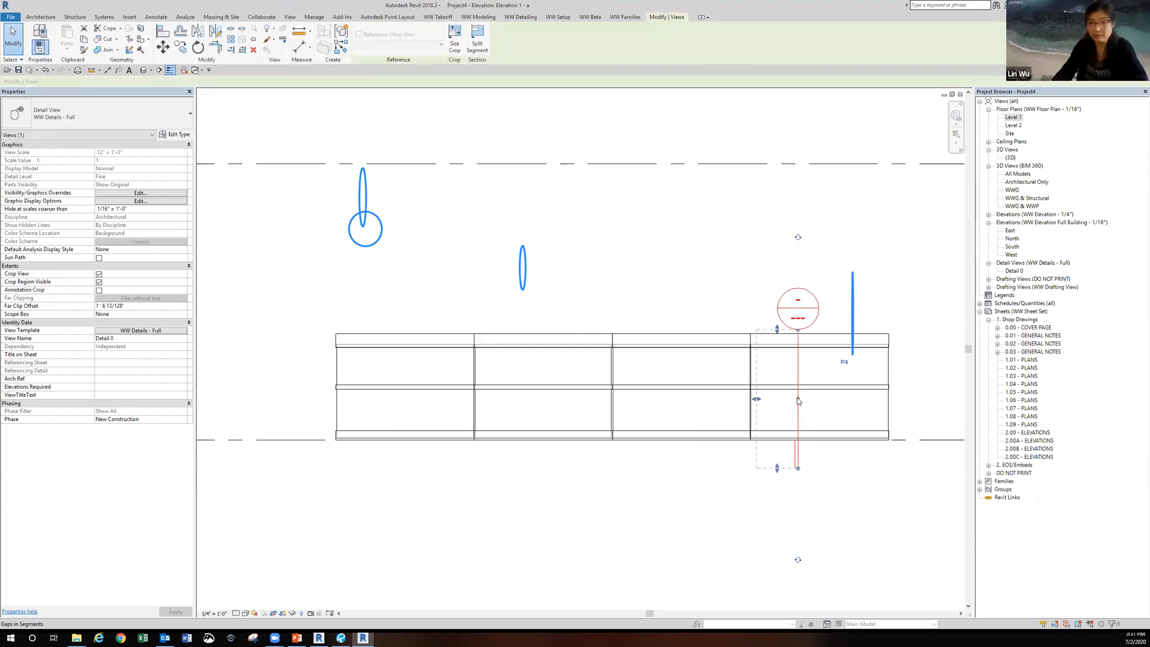
key(Escape)
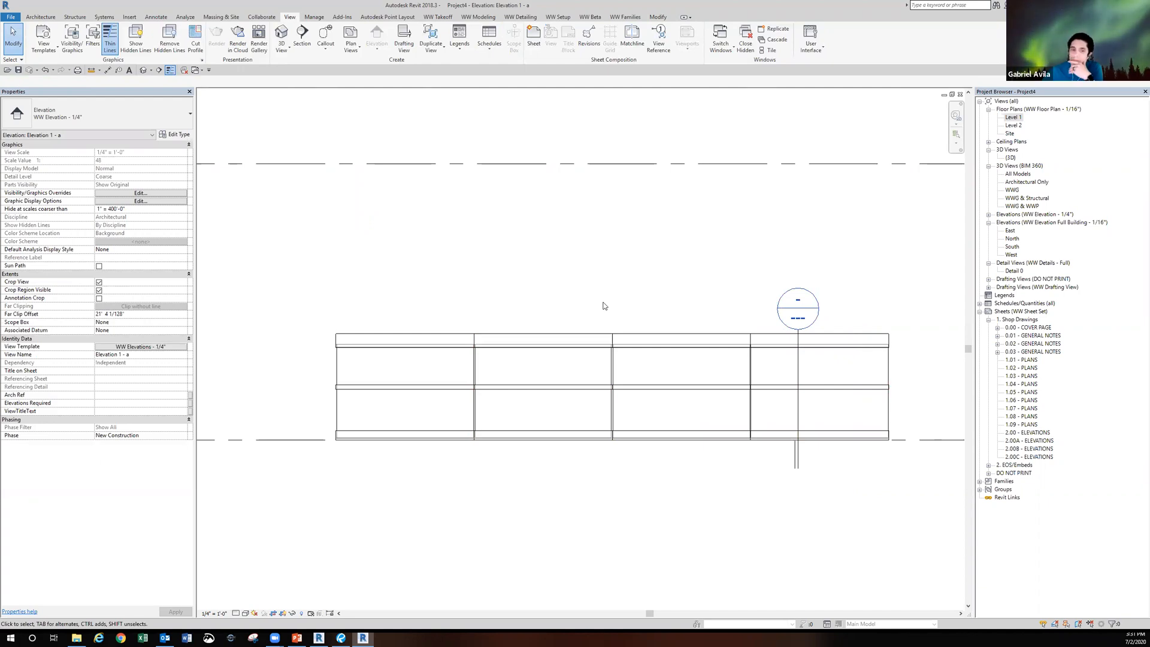
scroll(634, 373, up, 1)
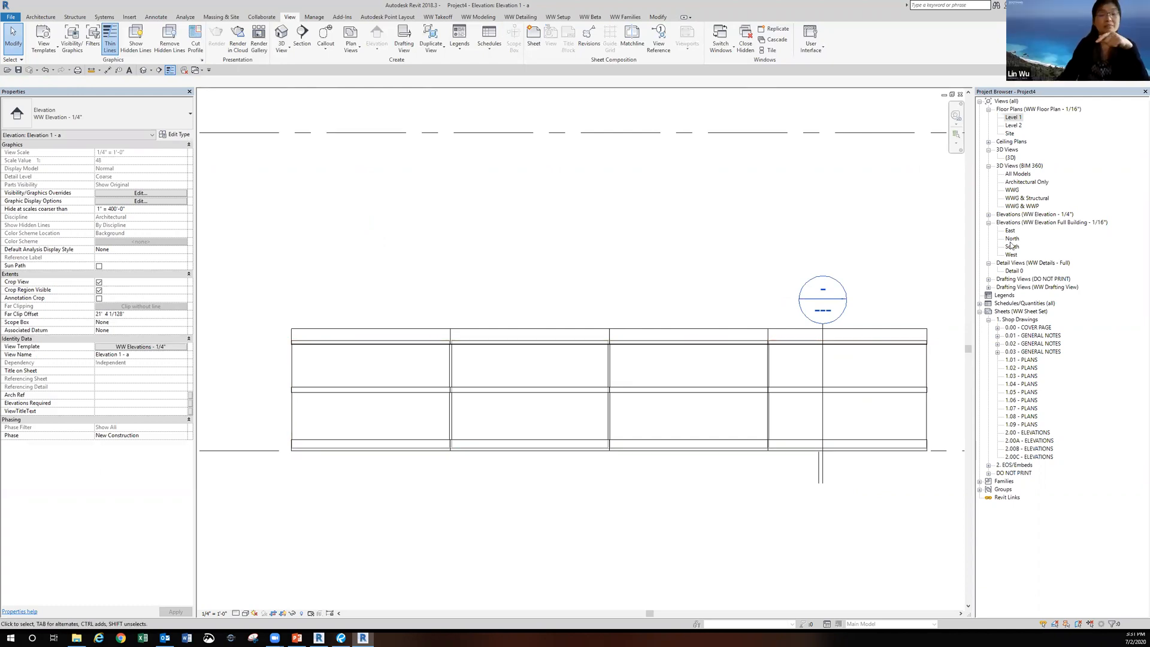
- Return to the default 3D view and change all panels on the straight railing to the Handrail No Cap type
double_click(1011, 158)
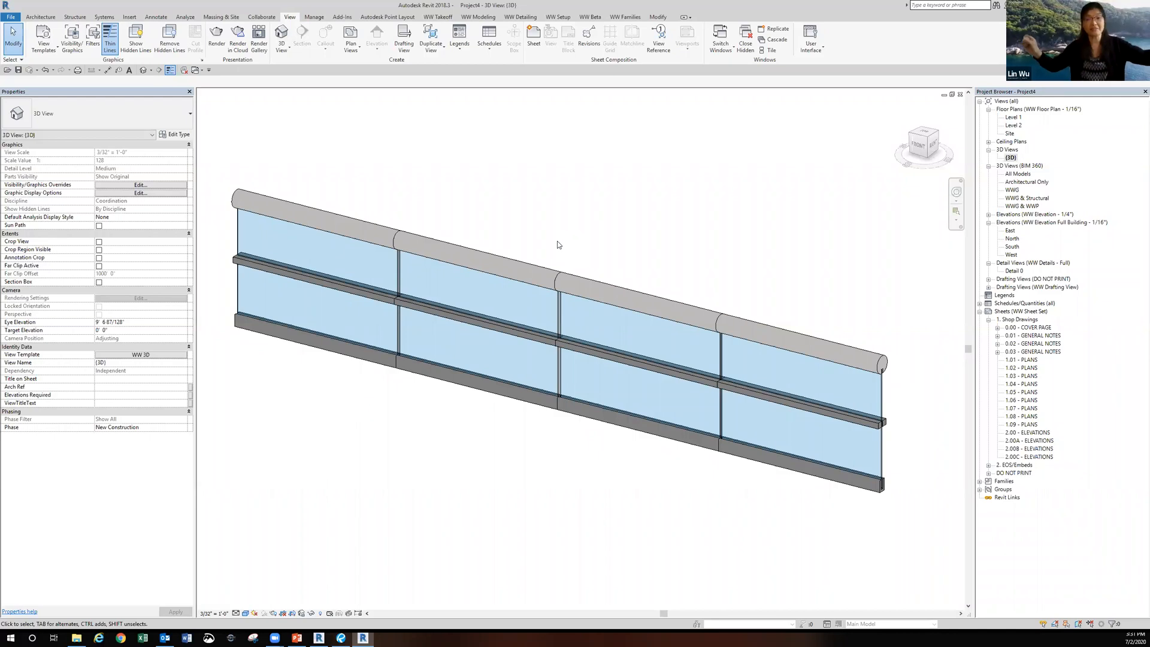
click(499, 279)
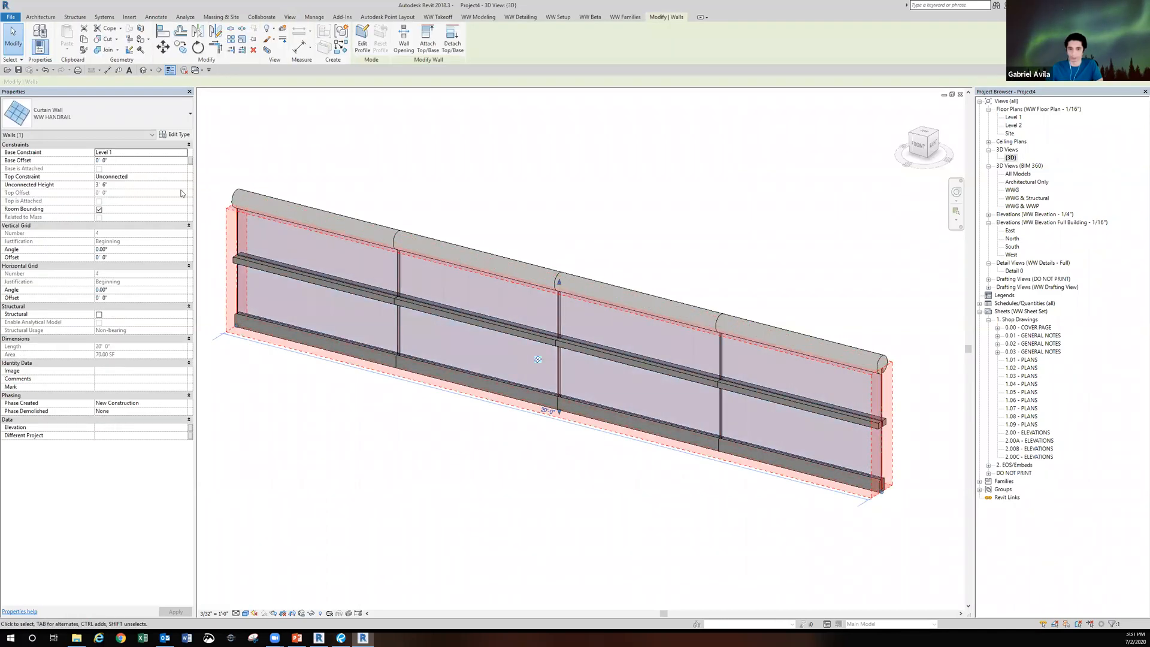
key(Escape)
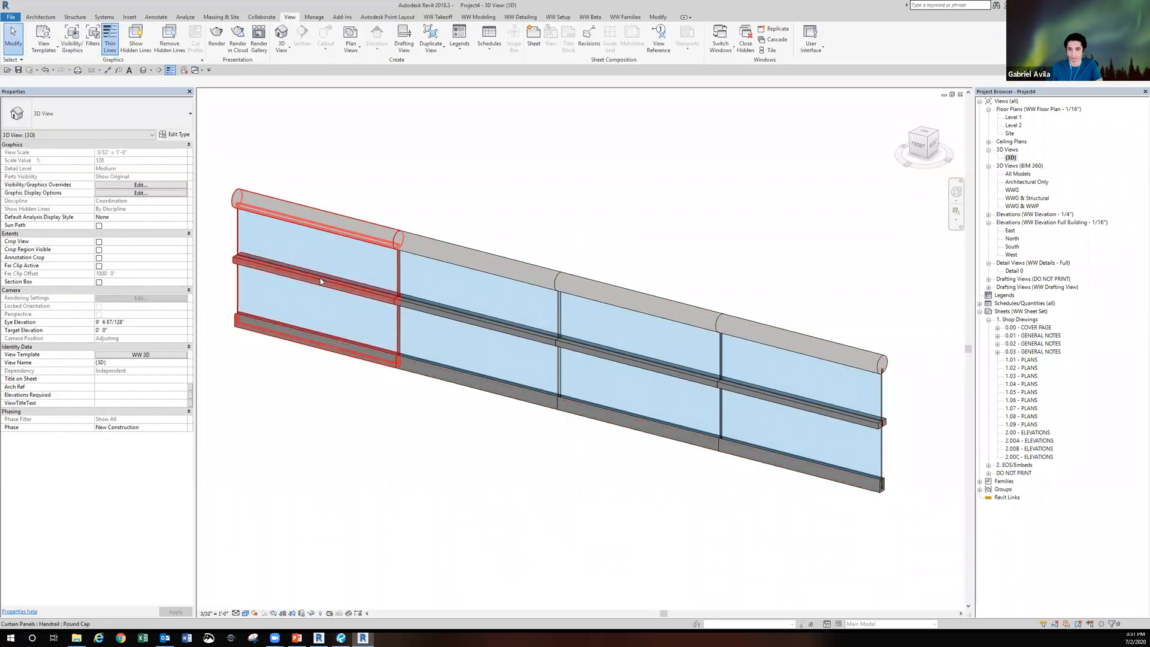
click(321, 281)
right_click(321, 279)
mouse_move(359, 319)
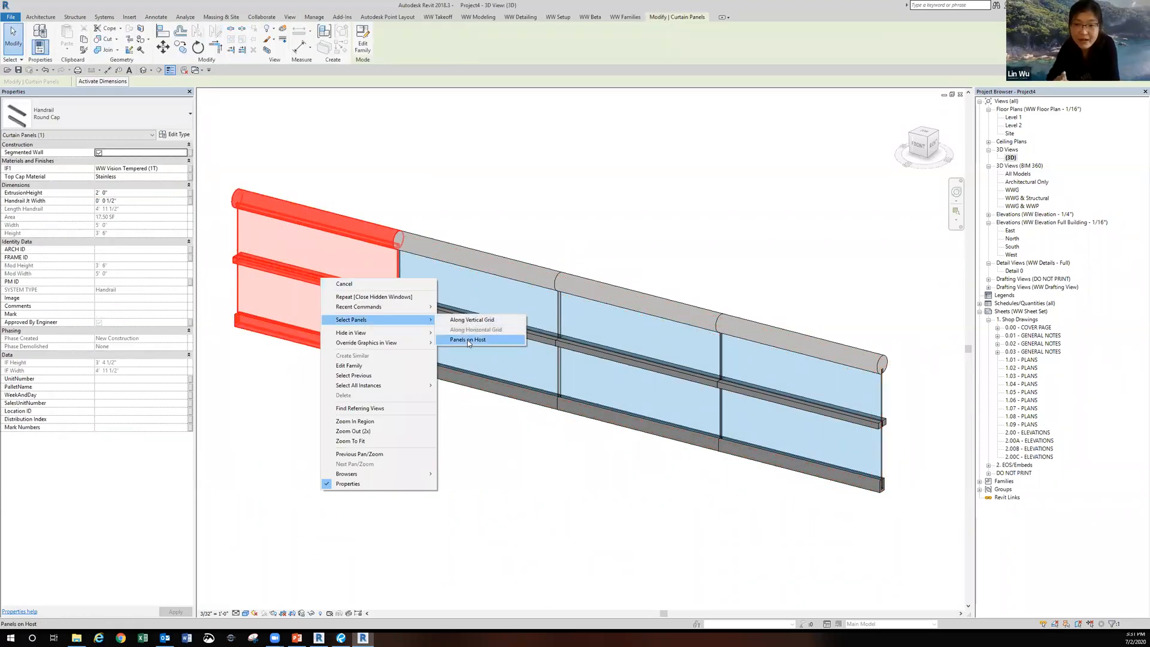
click(467, 340)
click(121, 123)
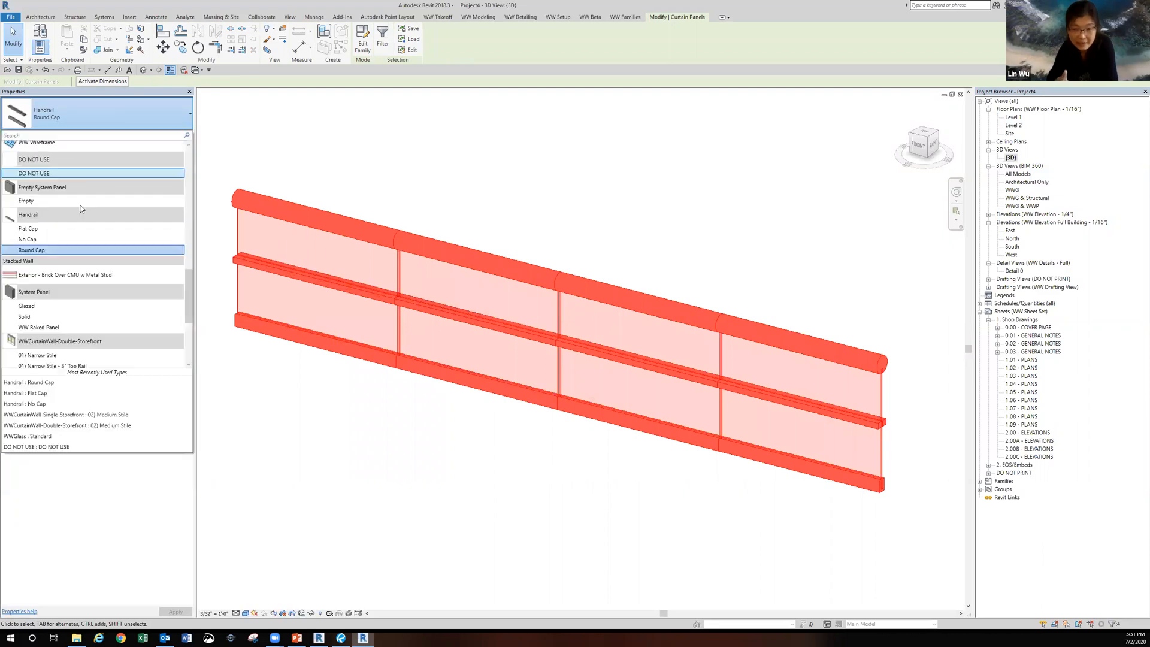
click(54, 239)
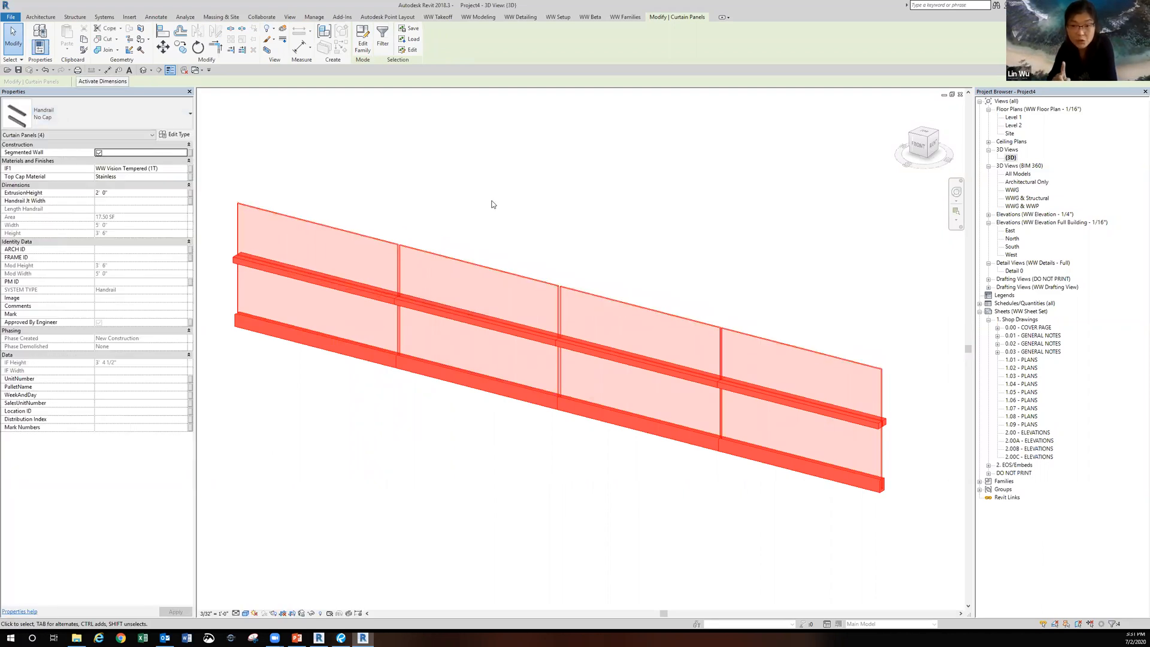
- Examine the straight railing with its No Cap panels and list the project's family categories
click(492, 205)
scroll(498, 214, up, 1)
scroll(498, 213, down, 1)
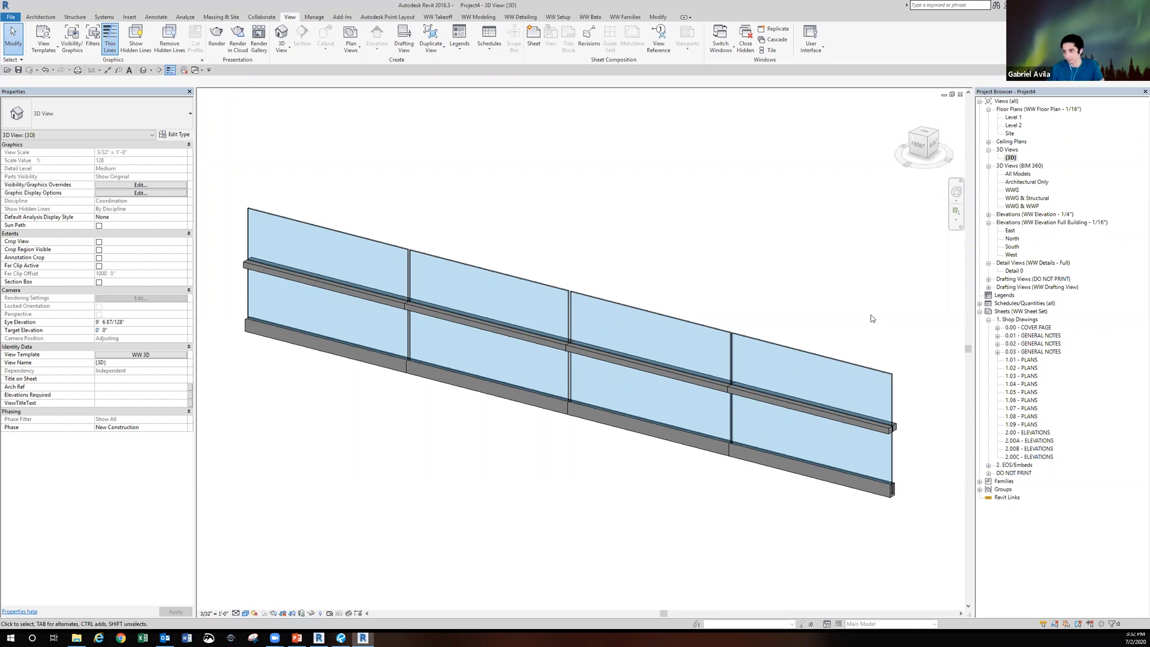
click(979, 480)
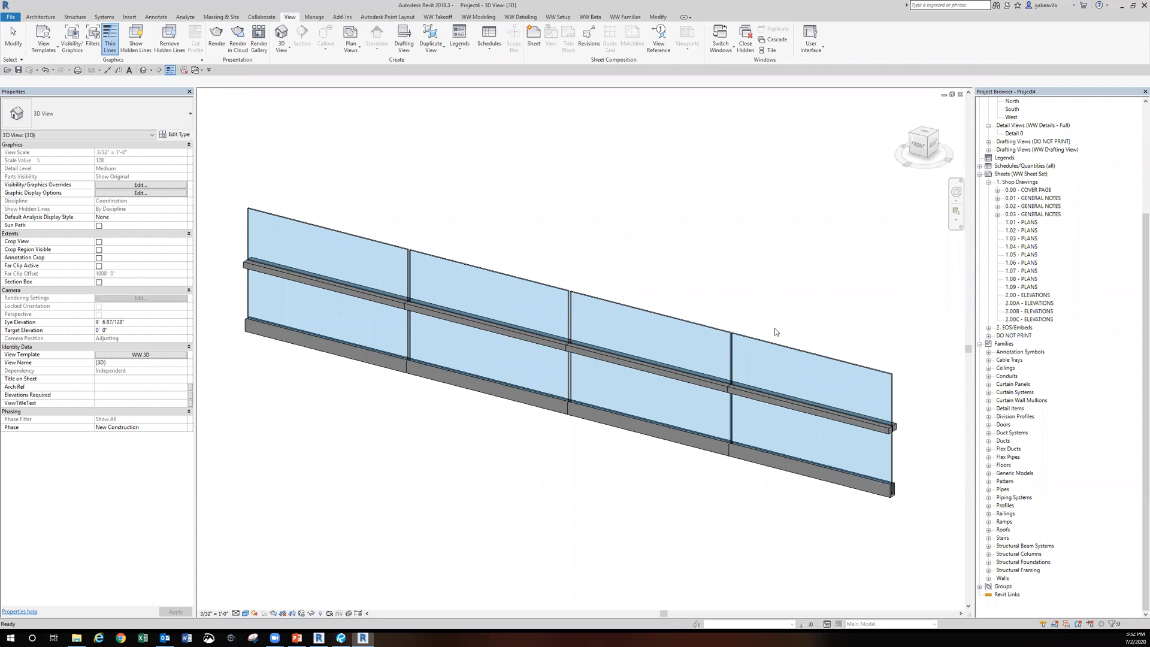
key(Escape)
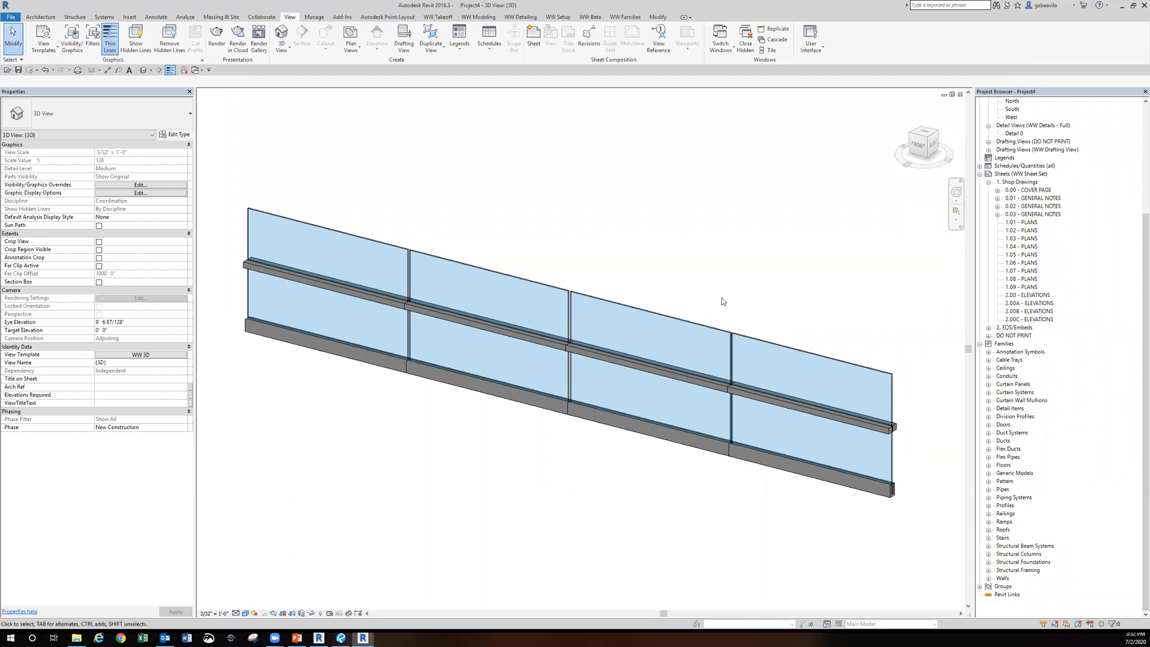
- Copy the straight railing's curtain wall and paste the duplicate aligned to the same place, working in the front view
click(672, 449)
click(672, 449)
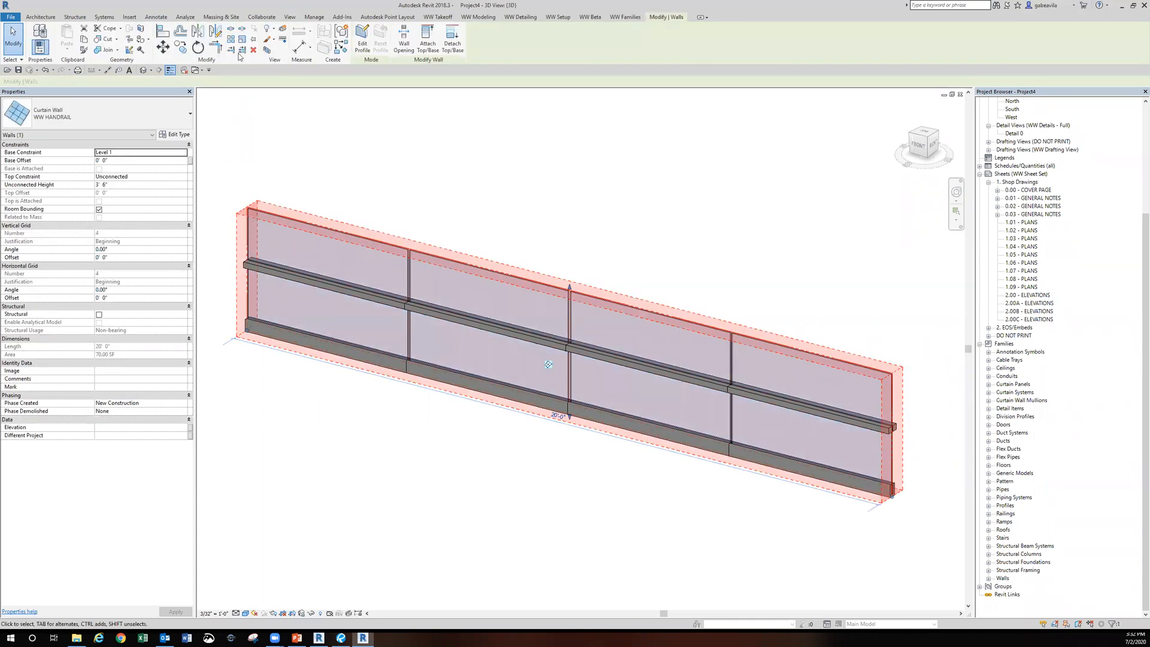
click(911, 143)
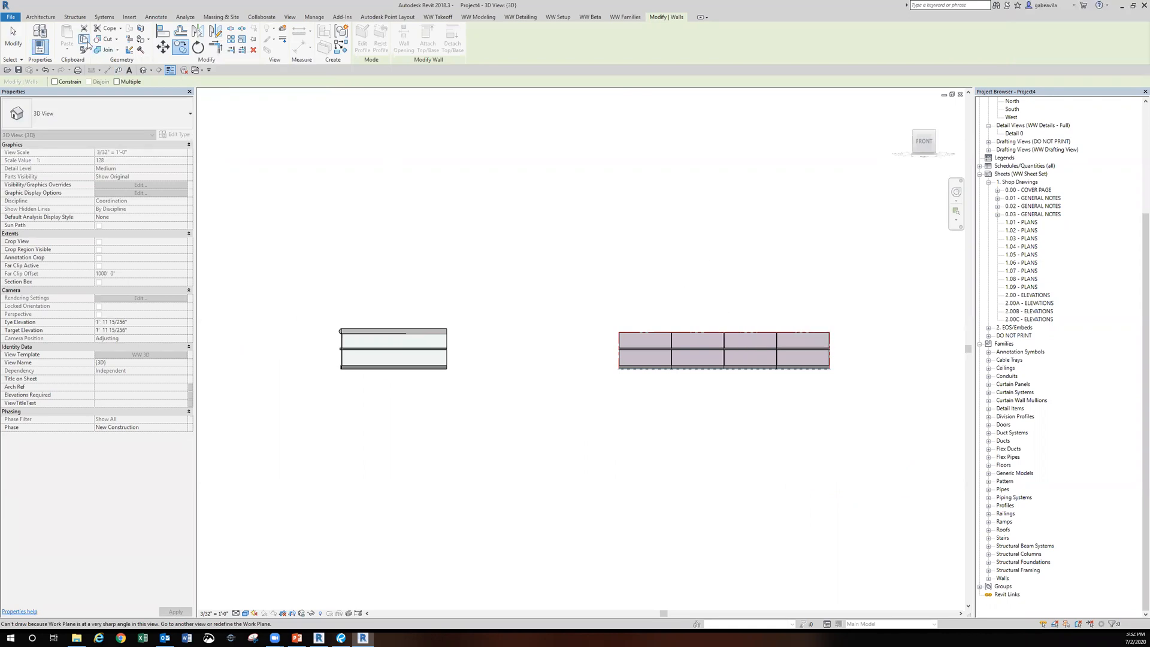
click(66, 46)
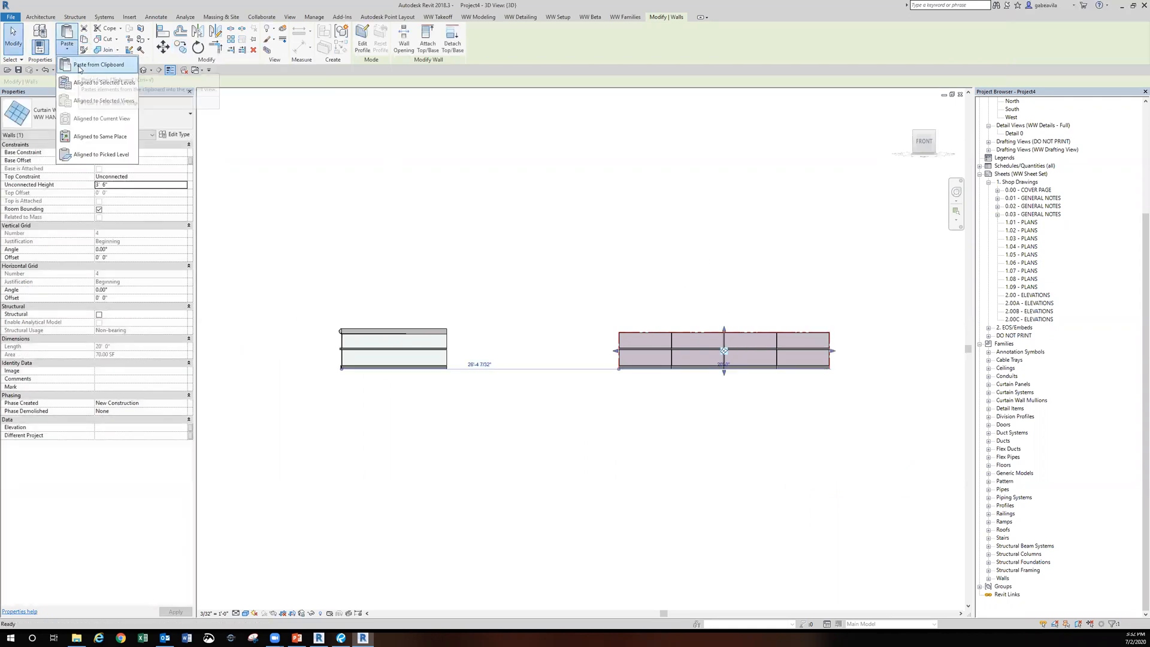
click(90, 65)
key(Escape)
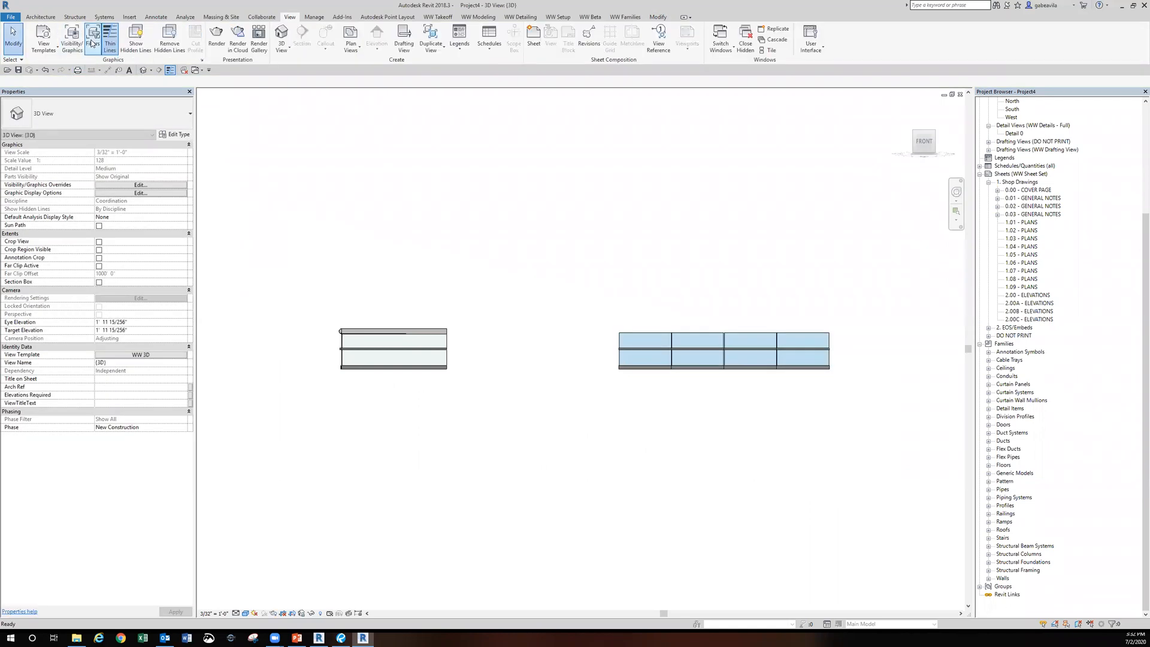
click(715, 333)
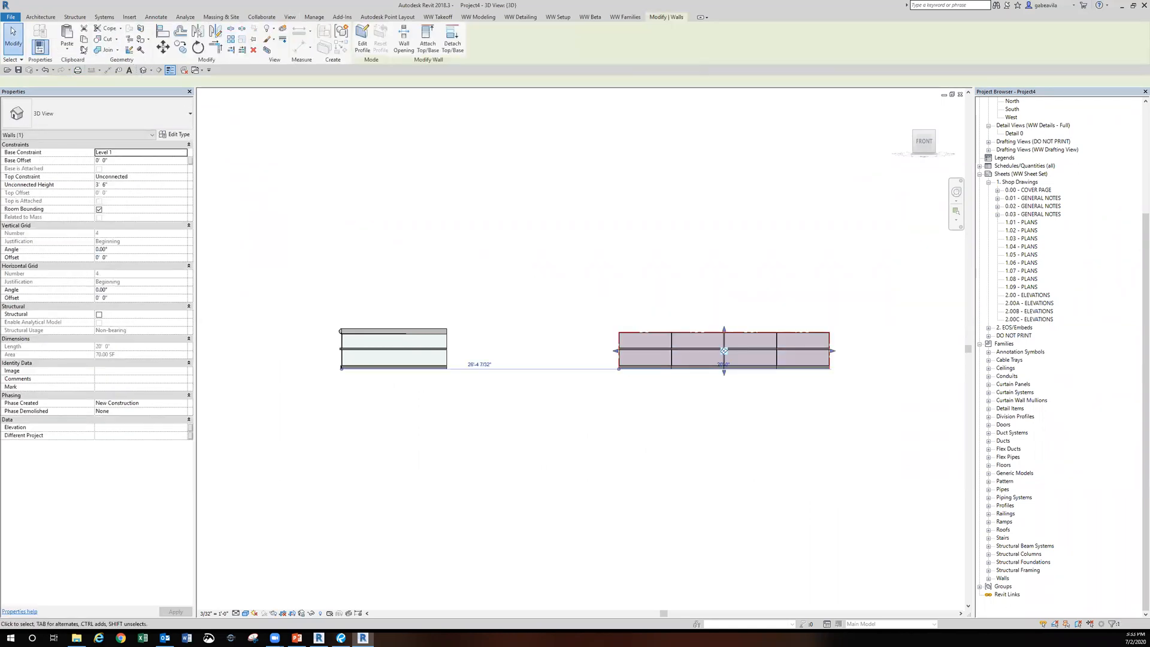
click(68, 51)
click(96, 137)
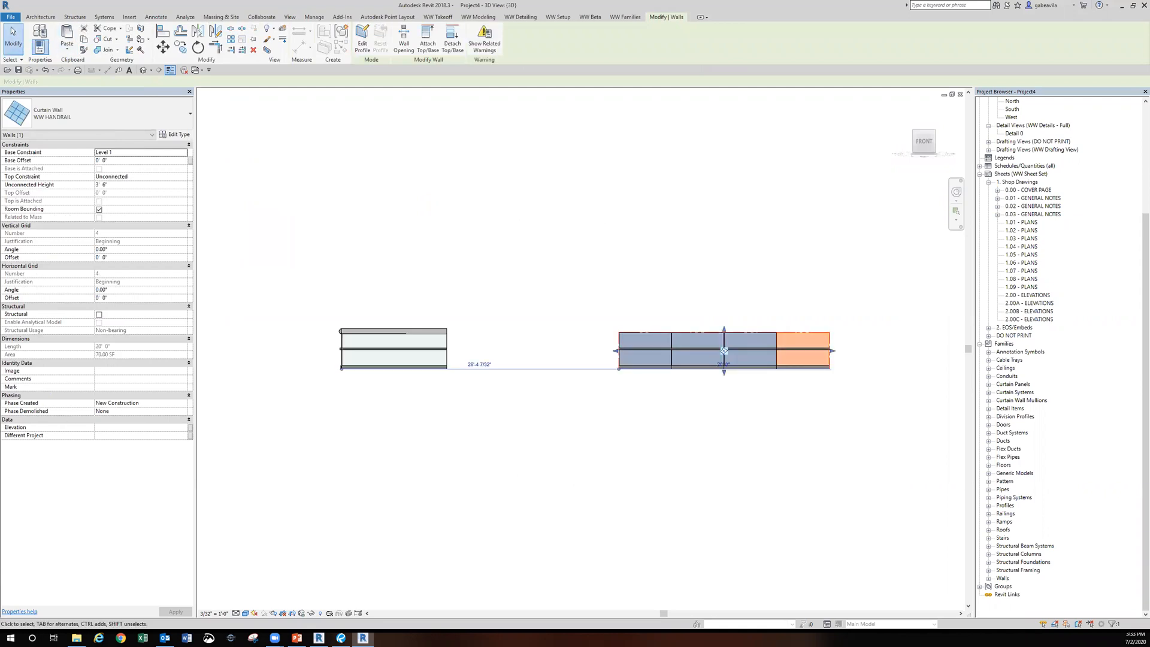
- Set the pasted curtain wall's base offset to 3' 6"
click(124, 161)
text(3'6)
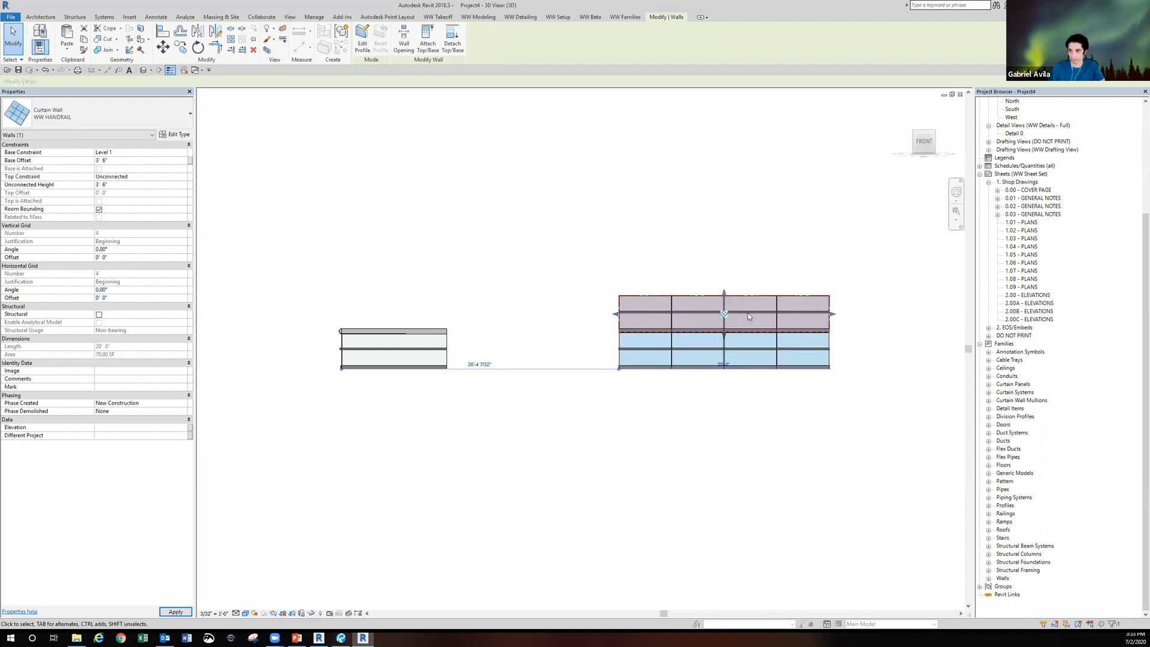
scroll(748, 312, up, 4)
key(Escape)
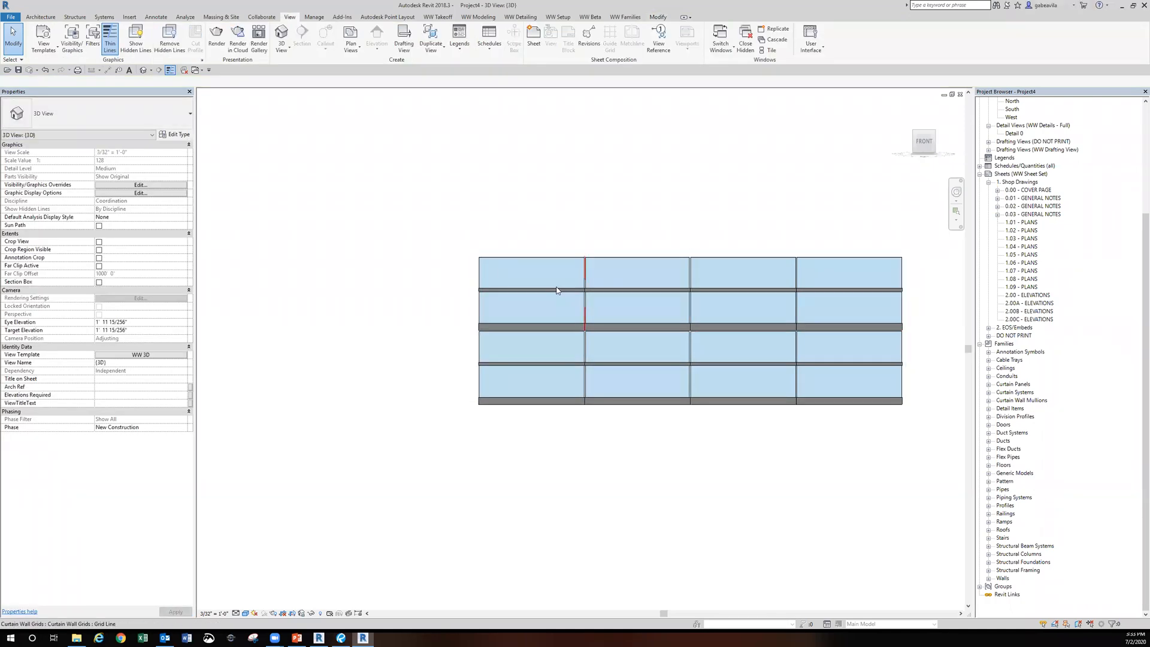
- Change all panels on the upper curtain wall to the System Panel Glazed type
click(557, 290)
right_click(557, 290)
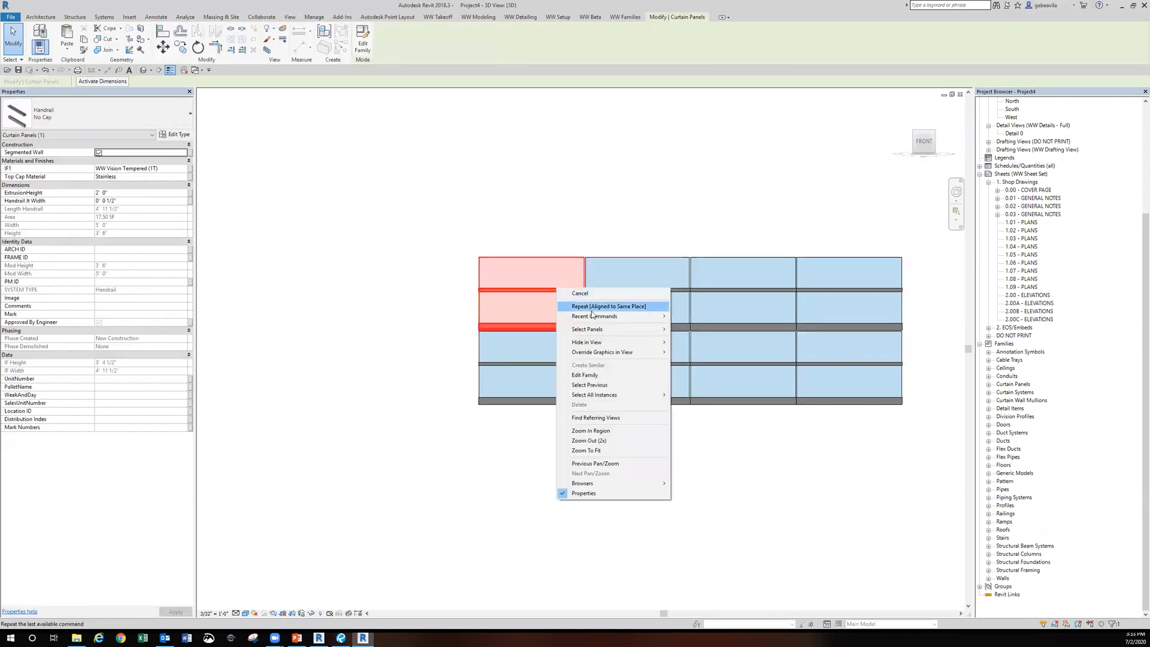
mouse_move(593, 329)
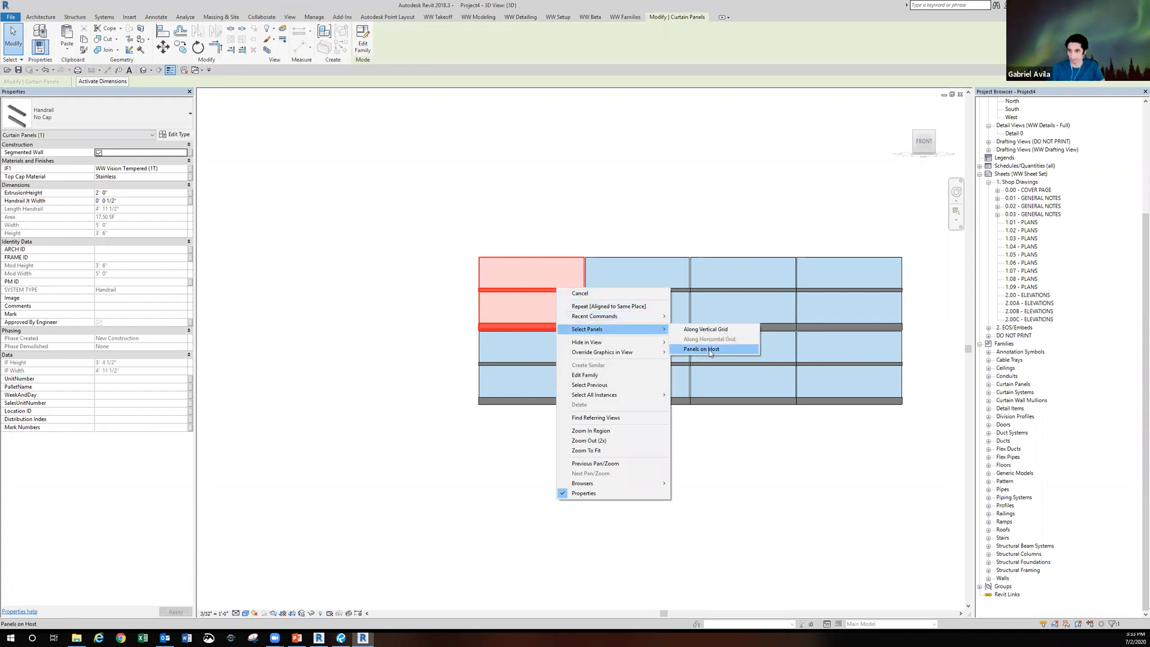
click(710, 351)
shift+middle_drag(683, 256, 569, 394)
scroll(604, 375, up, 1)
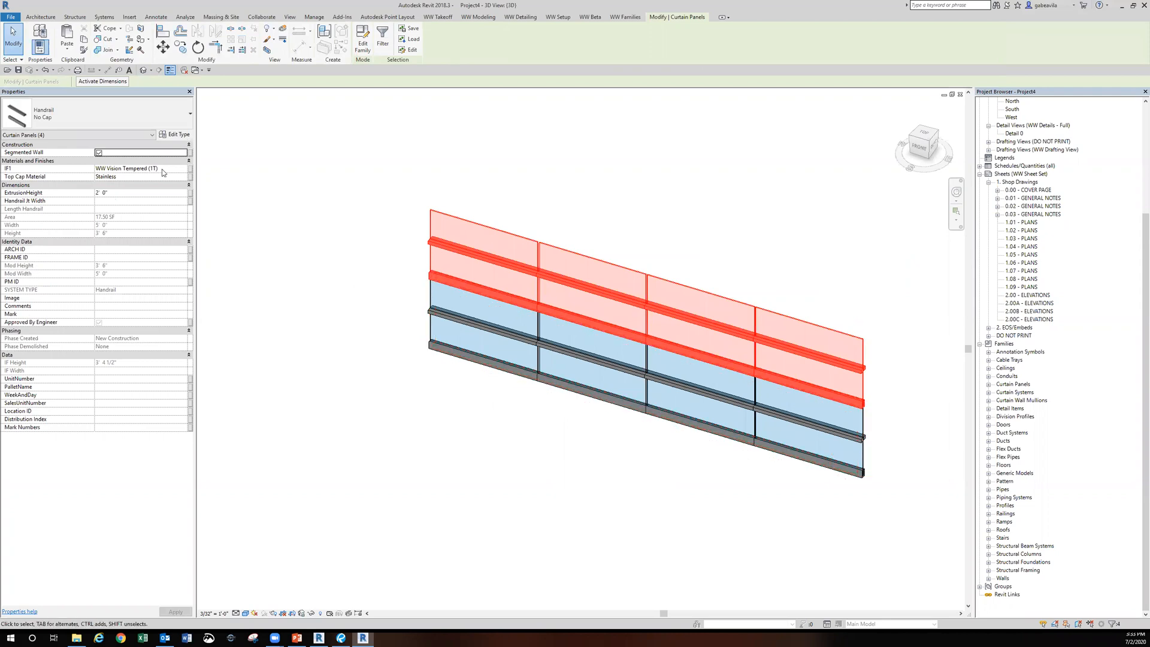
click(113, 116)
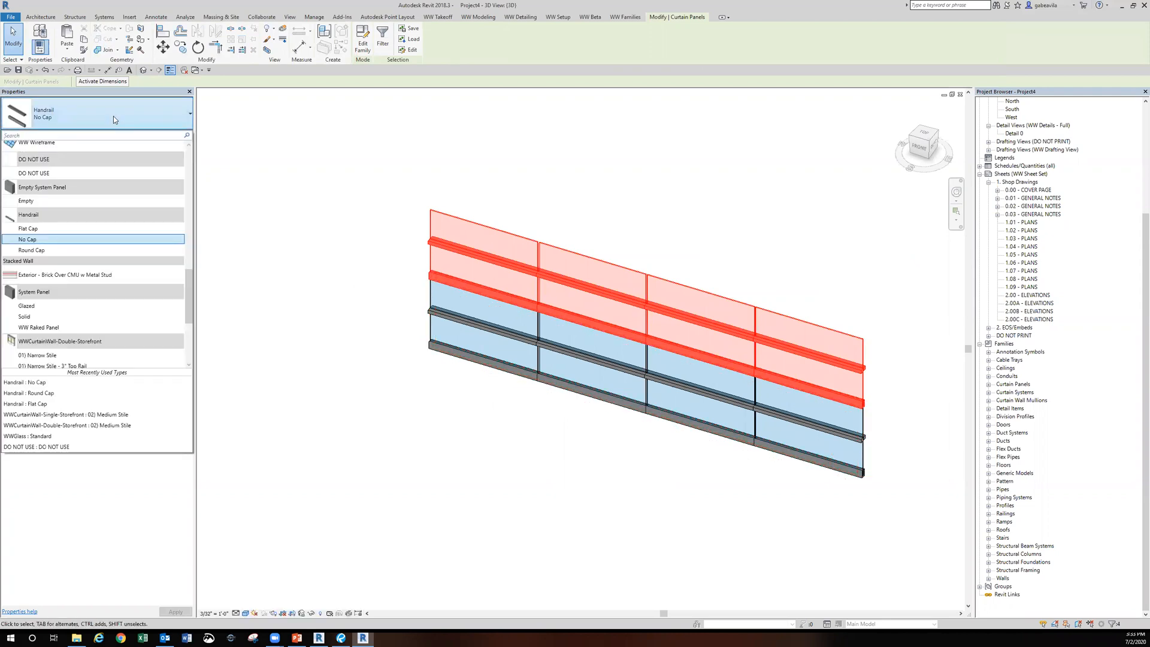
text(glaz)
click(111, 163)
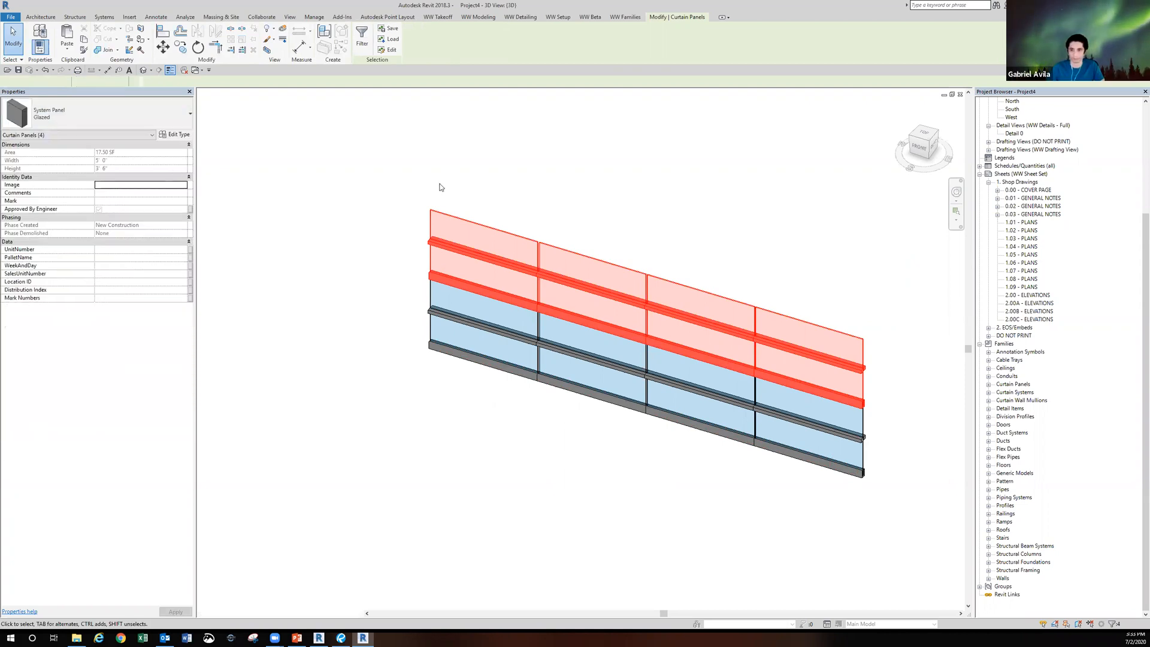
click(579, 205)
- Delete the three vertical grid lines from the upper curtain wall
scroll(639, 281, up, 2)
click(629, 308)
shift+middle_drag(629, 308, 588, 206)
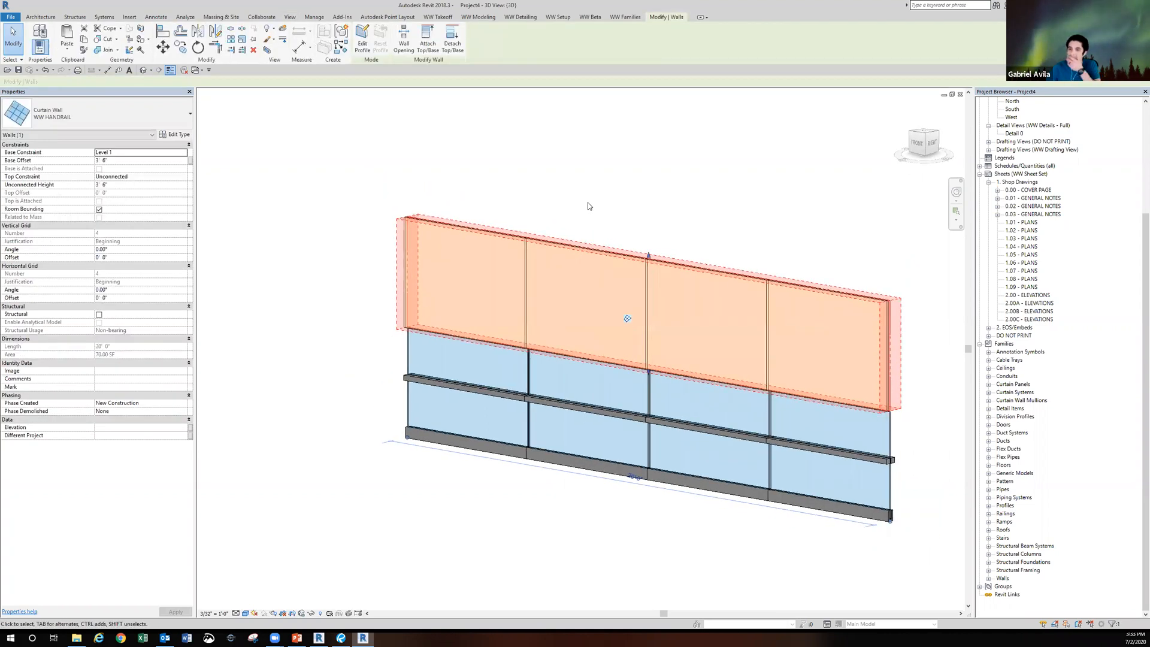
key(Escape)
click(527, 288)
key(Delete)
click(648, 311)
key(Delete)
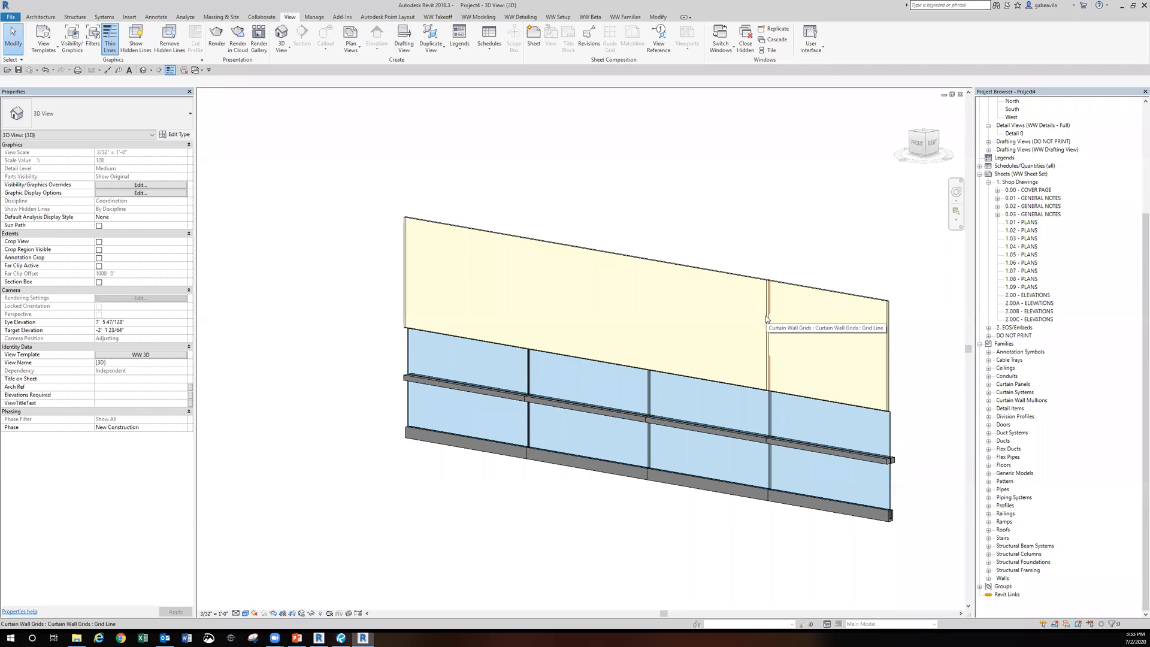
click(767, 319)
key(Delete)
click(729, 281)
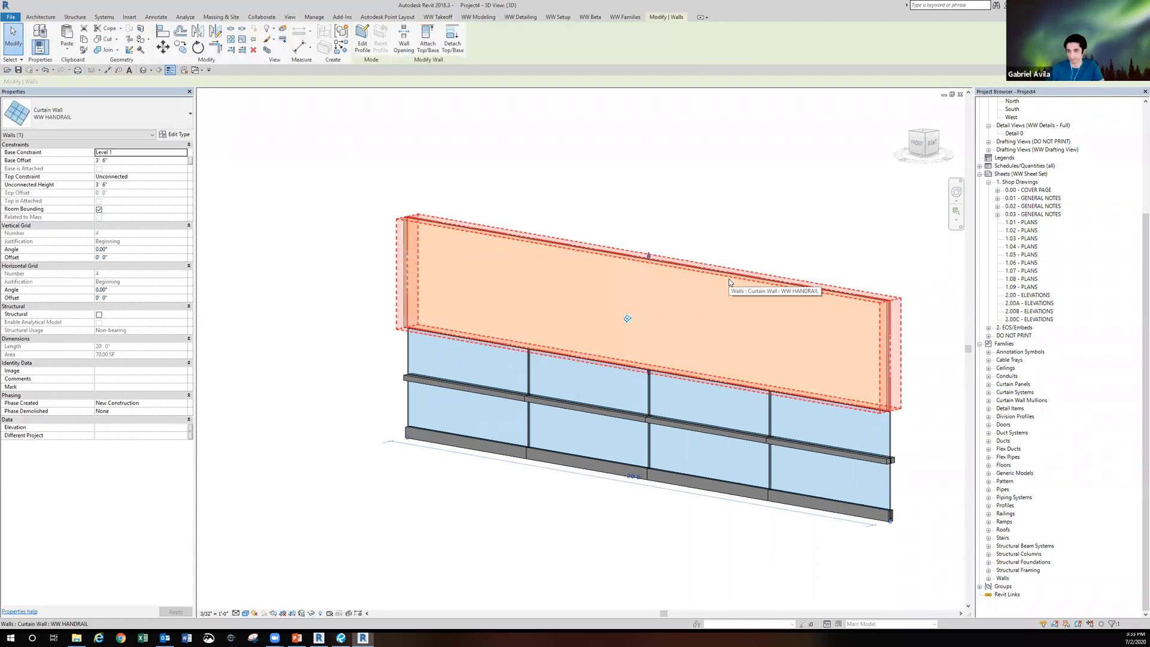
click(120, 116)
text(sto)
key(Escape)
click(426, 292)
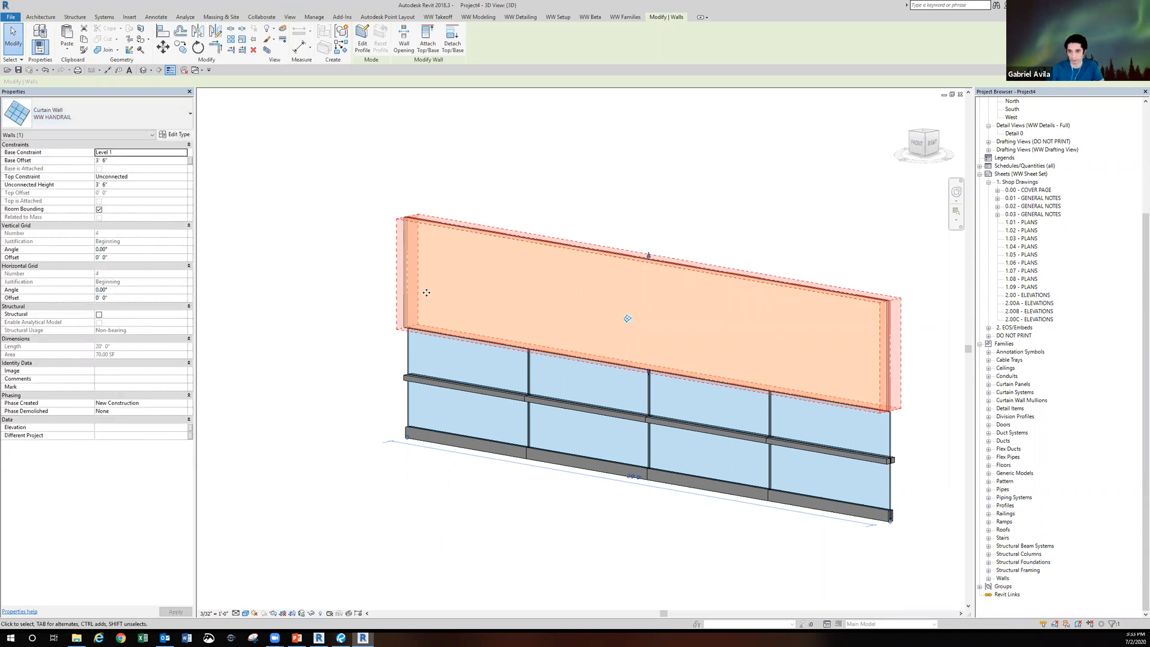
key(Escape)
- Change the upper curtain wall's single glazed panel to the Empty System Panel type
key(Tab)
click(468, 229)
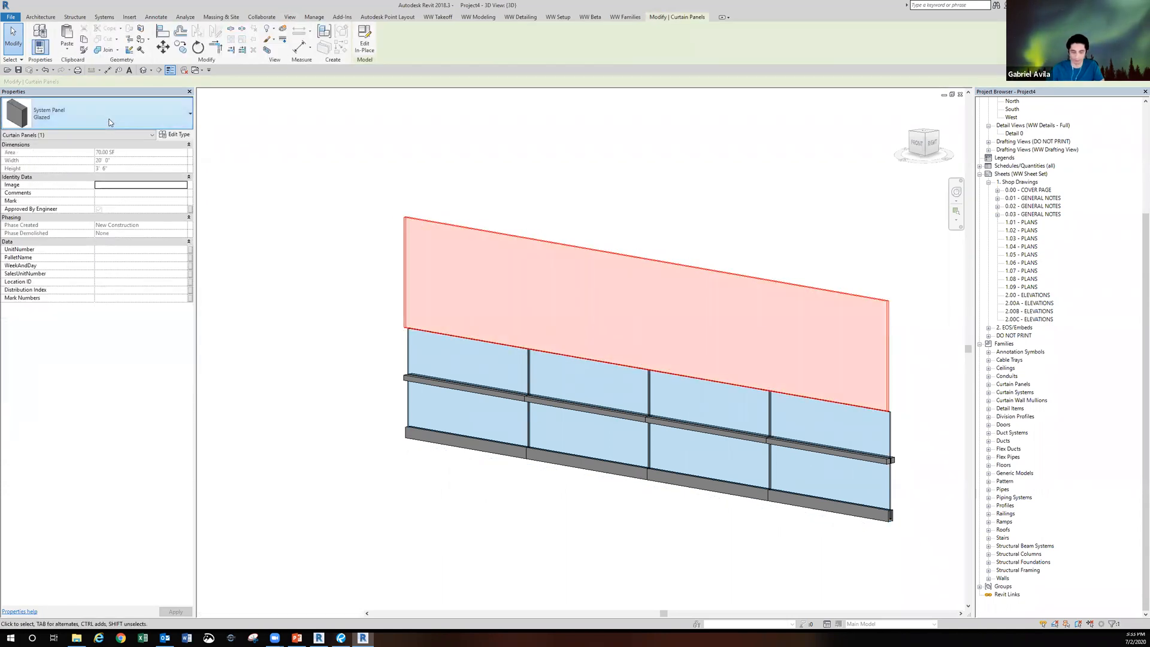
click(109, 123)
text(empt)
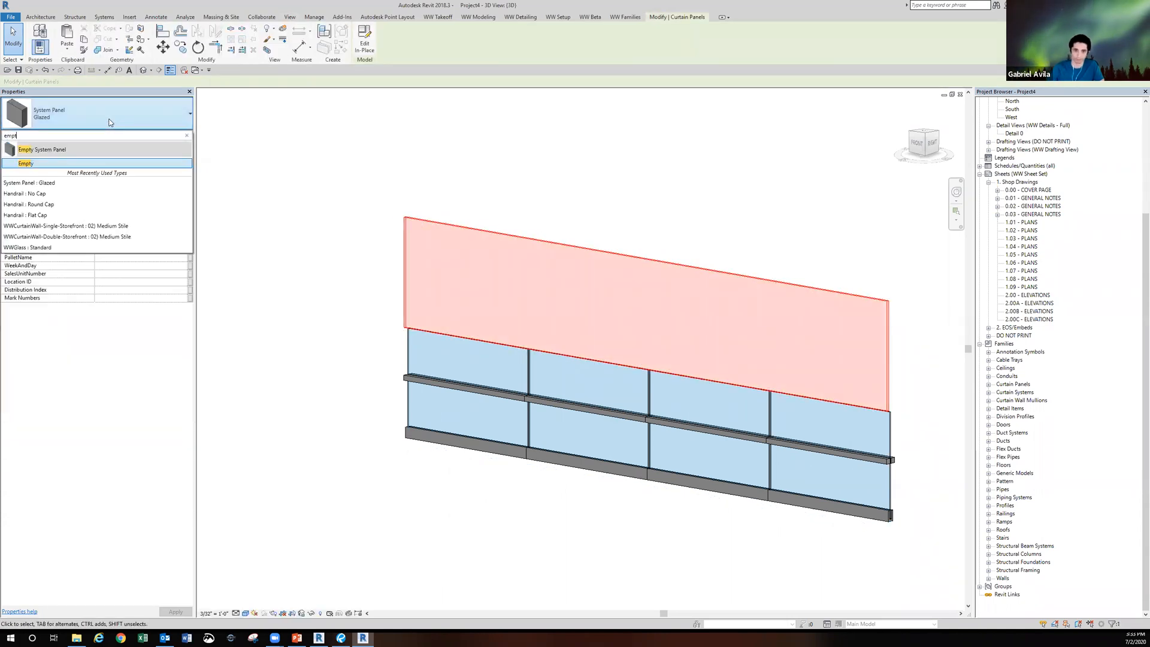
click(104, 162)
key(Escape)
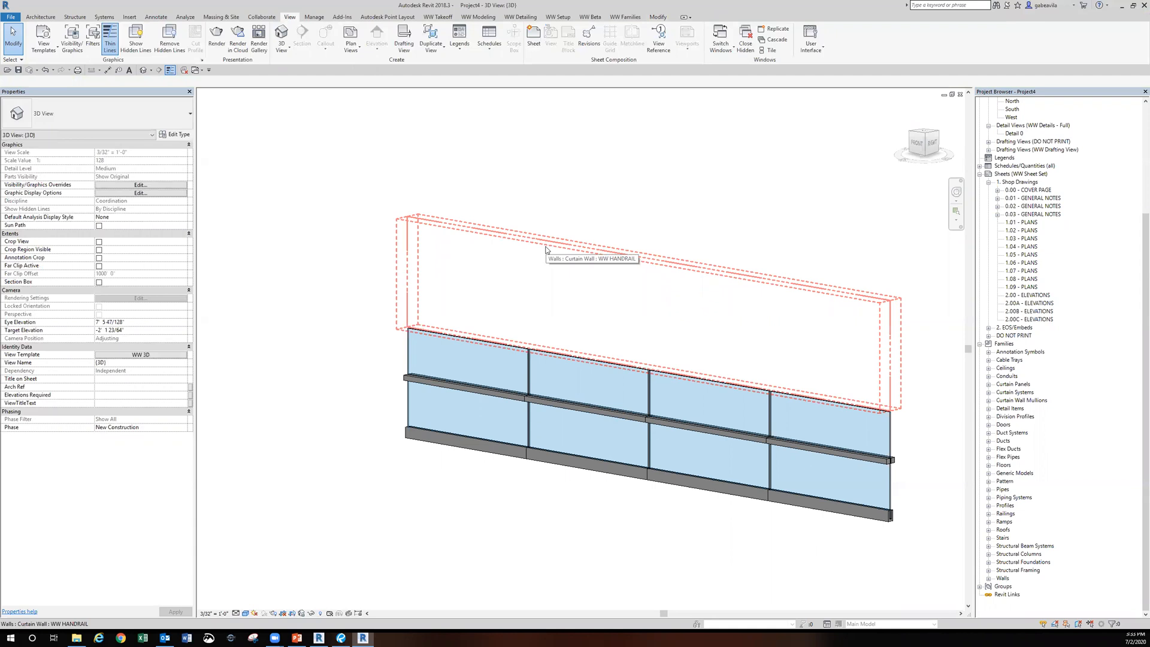
- Place a HEAD-1 rectangular mullion along the bottom edge of the empty upper curtain wall as a continuous top rail
click(40, 16)
click(259, 46)
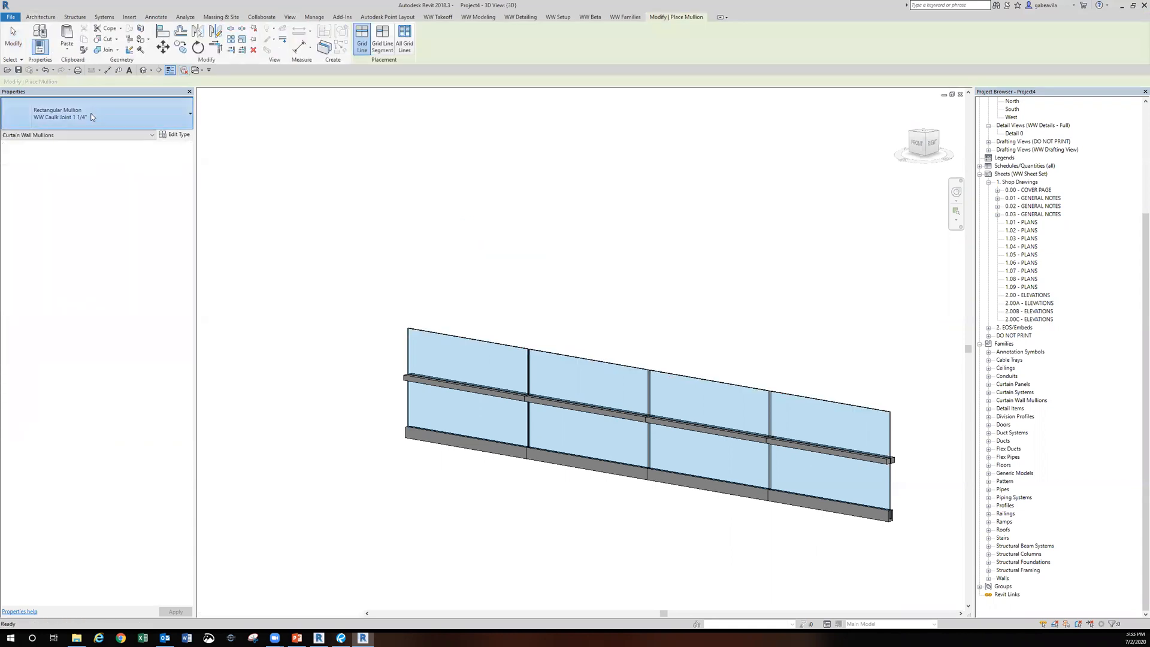
click(92, 112)
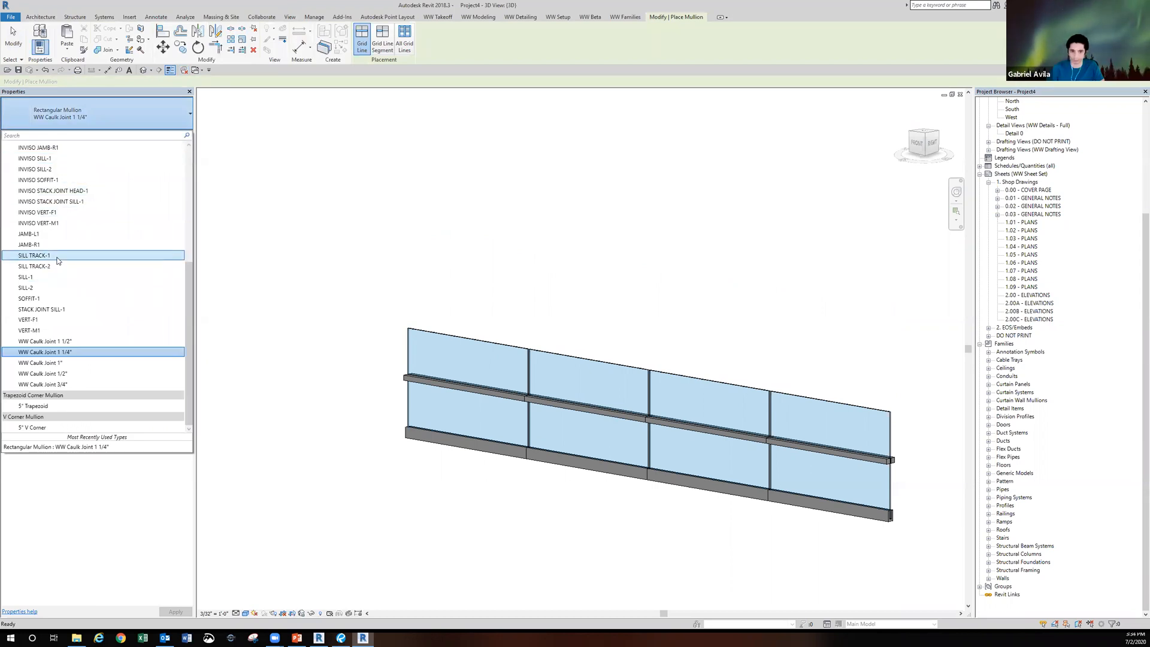
scroll(59, 251, up, 3)
scroll(55, 215, up, 2)
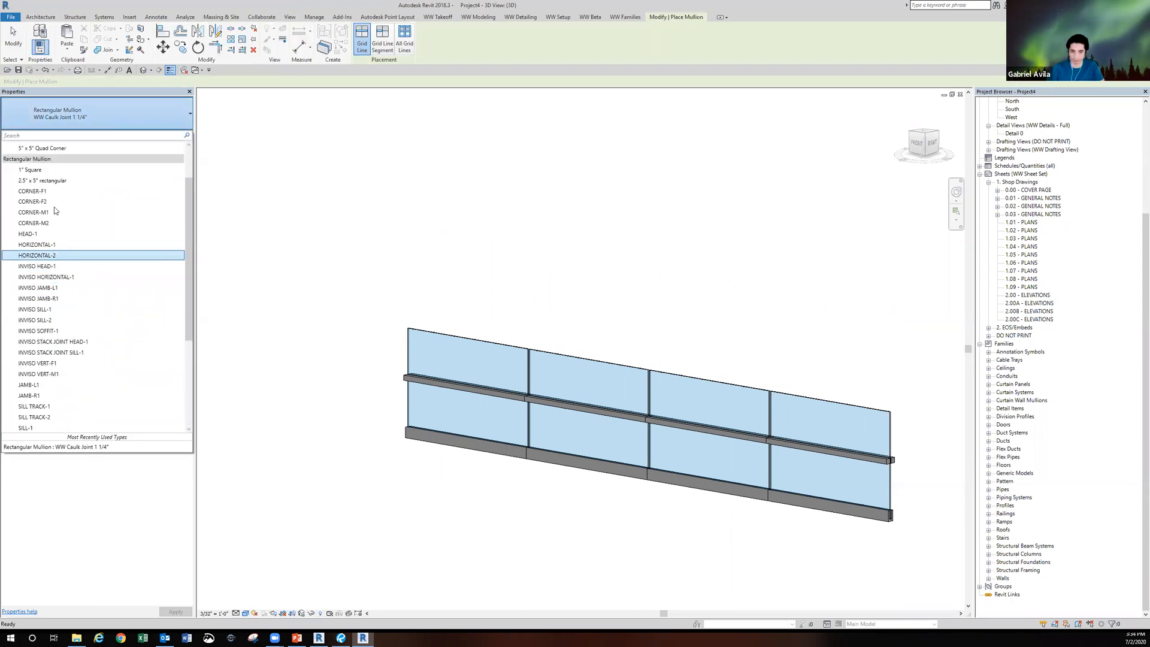
click(52, 233)
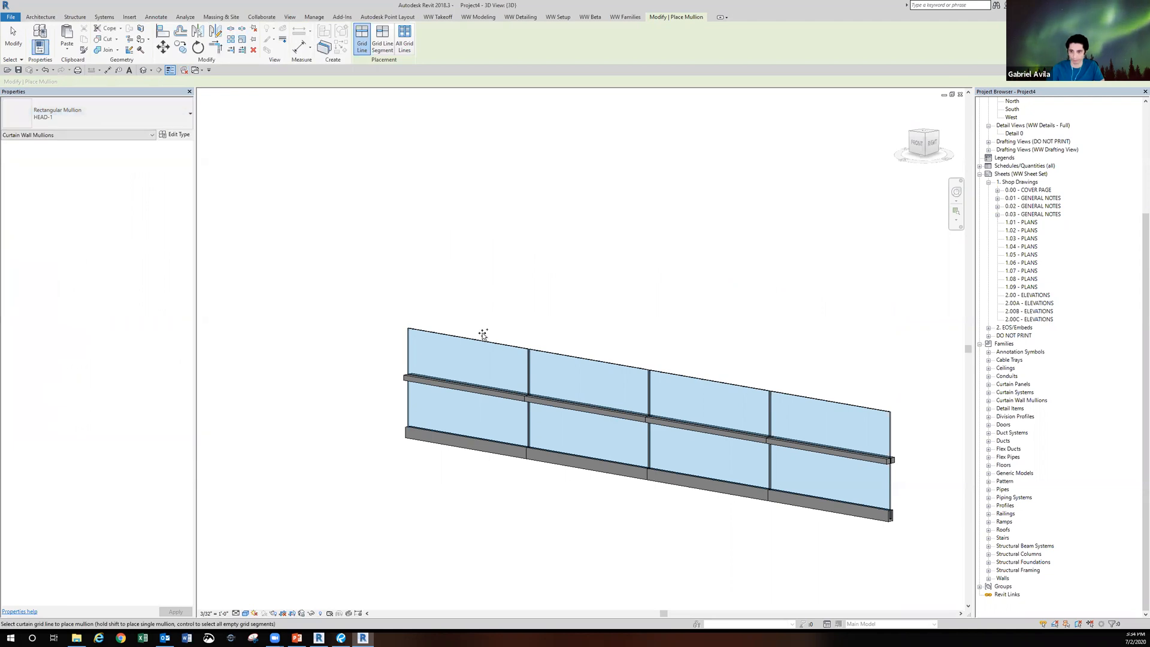
click(487, 336)
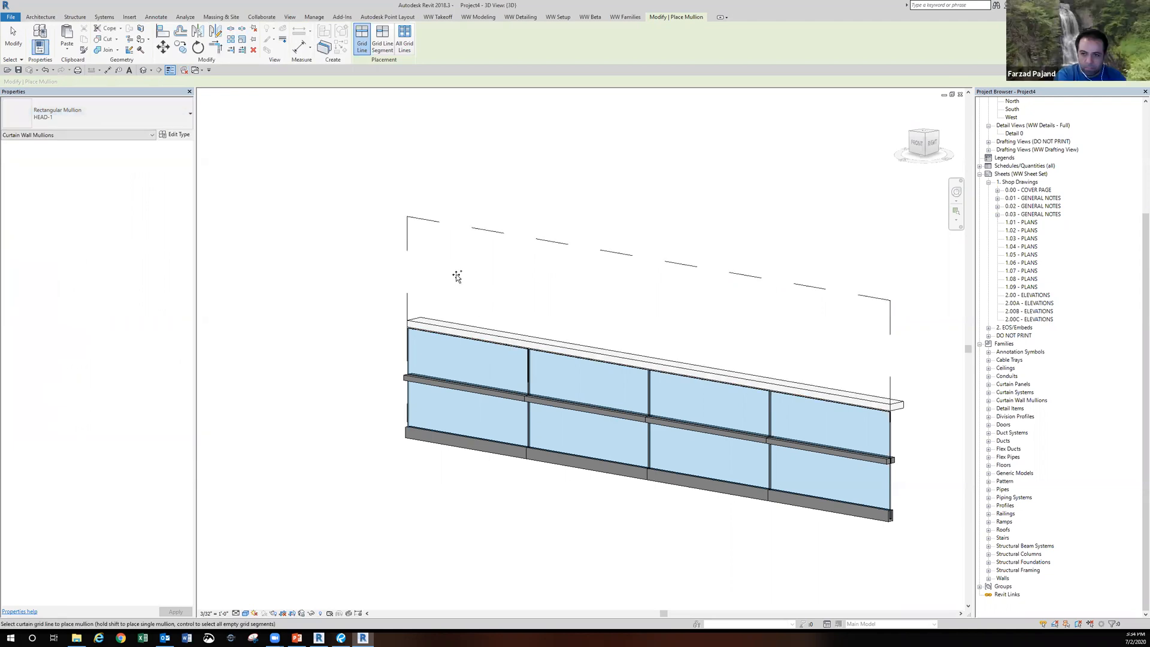
key(Escape)
shift+middle_drag(424, 320, 784, 383)
scroll(788, 381, up, 2)
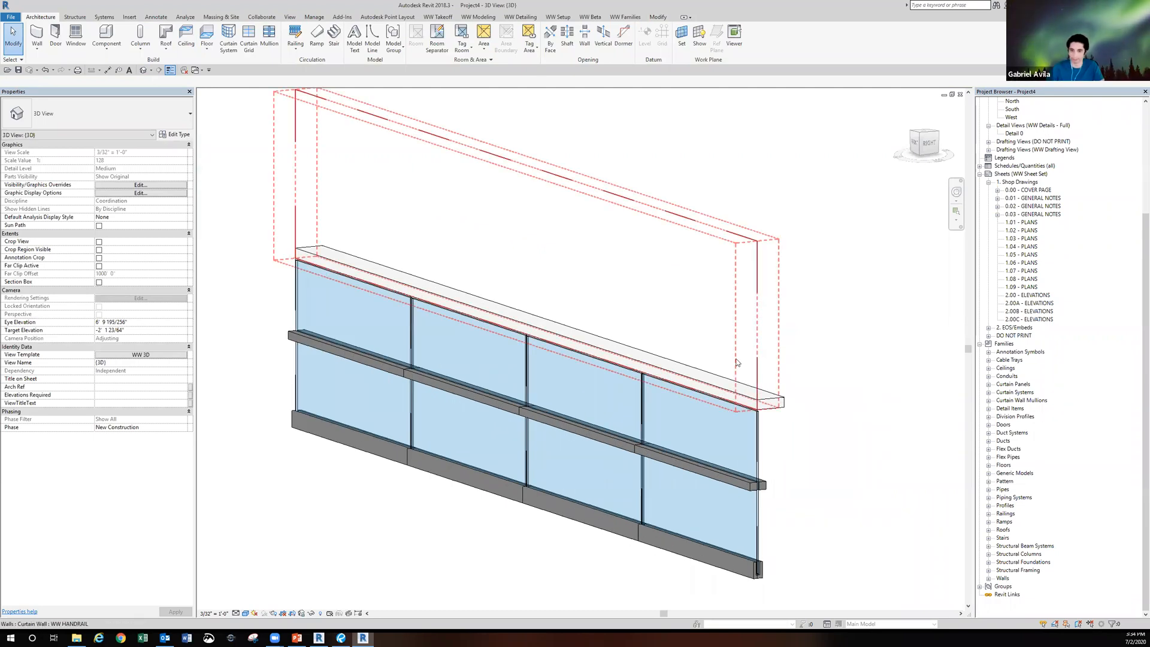
- Place two vertical curtain grid lines on the empty upper curtain wall and check how the HEAD-1 top rail is divided
click(248, 38)
click(418, 231)
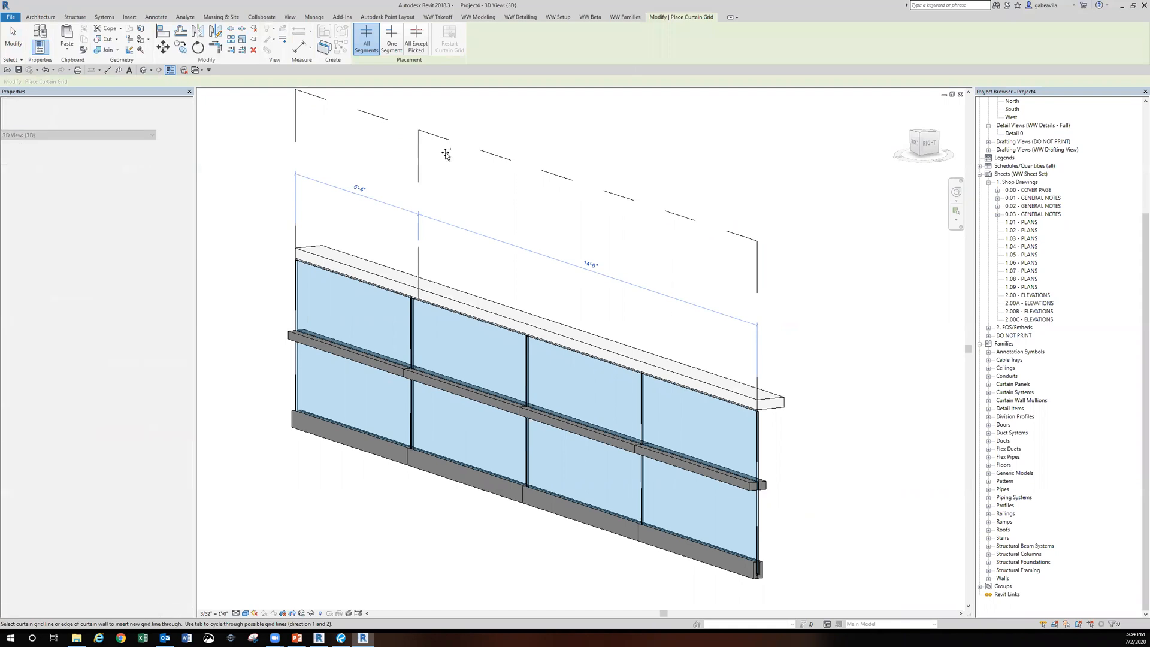
click(619, 193)
key(Escape)
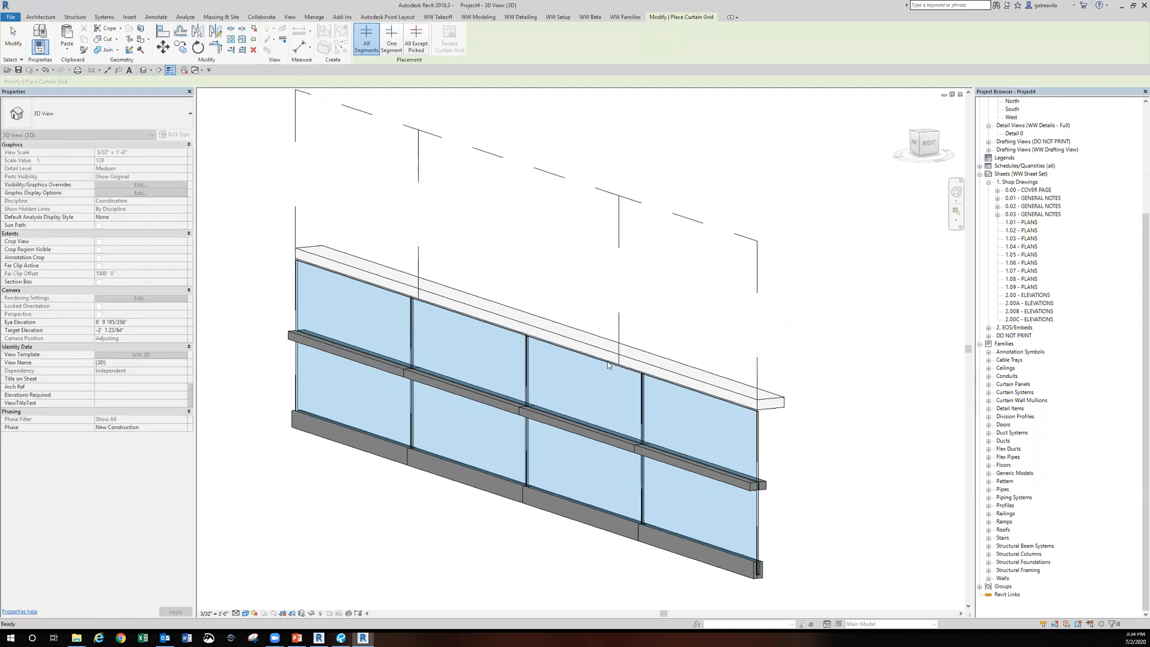
key(Escape)
scroll(609, 359, down, 2)
shift+middle_drag(610, 359, 778, 383)
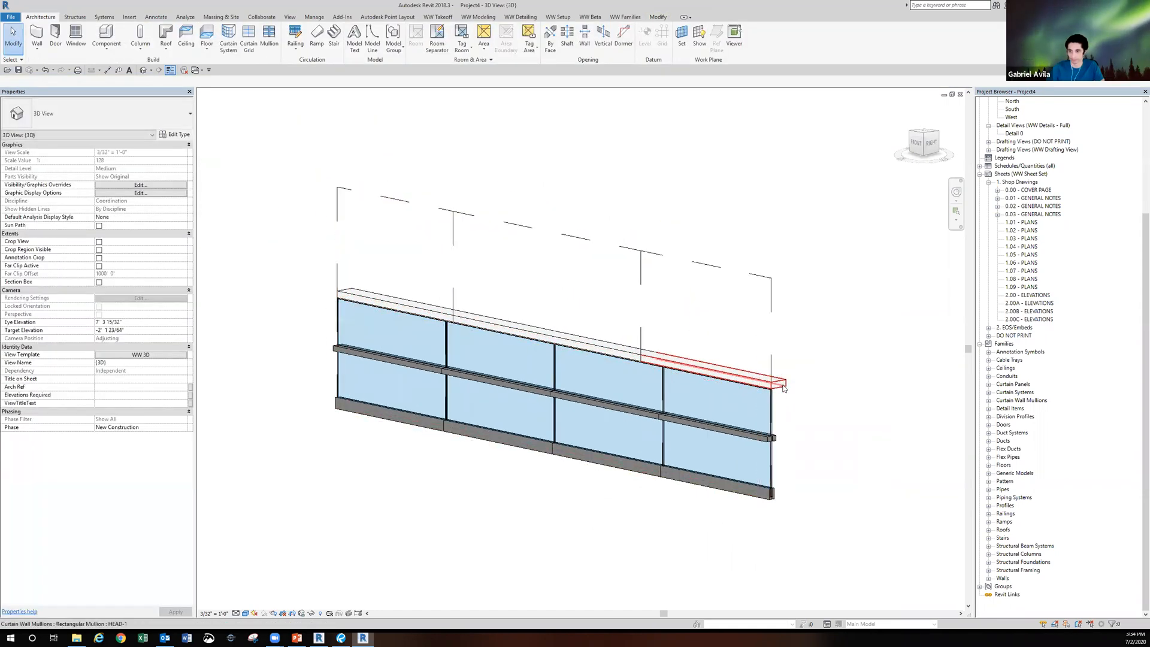
click(782, 386)
click(494, 296)
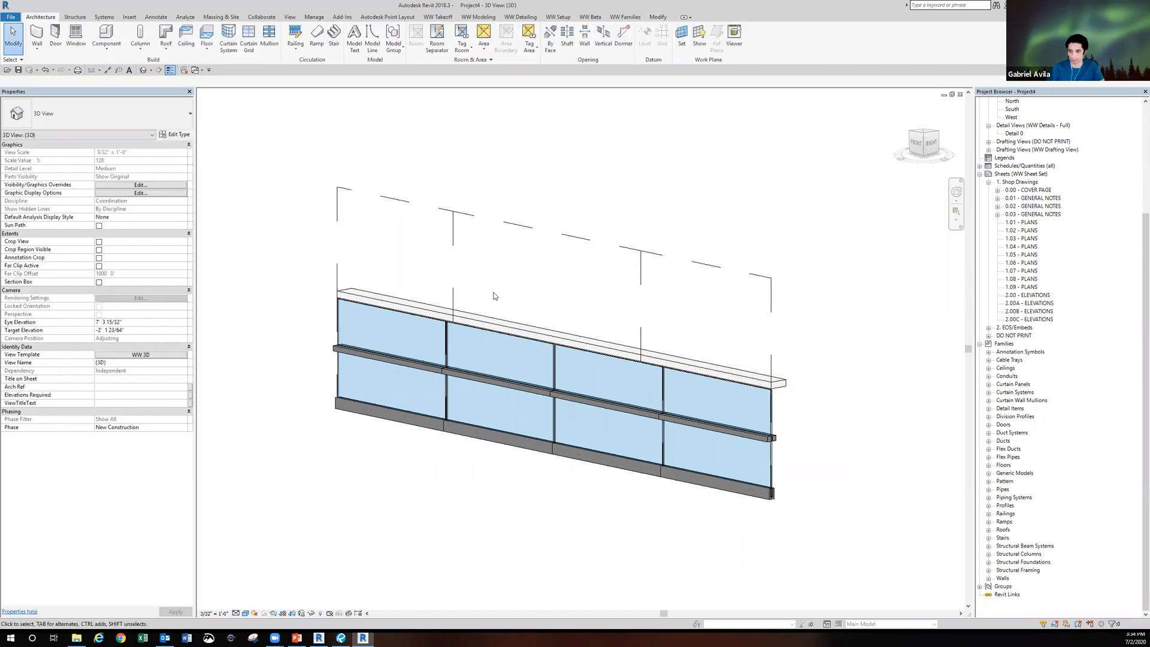
- Undo the upper curtain wall work, including its grid lines and top rail mullion, until only the lower handrail wall remains
key(ctrl+z)
key(ctrl+z)
key(ctrl+z)
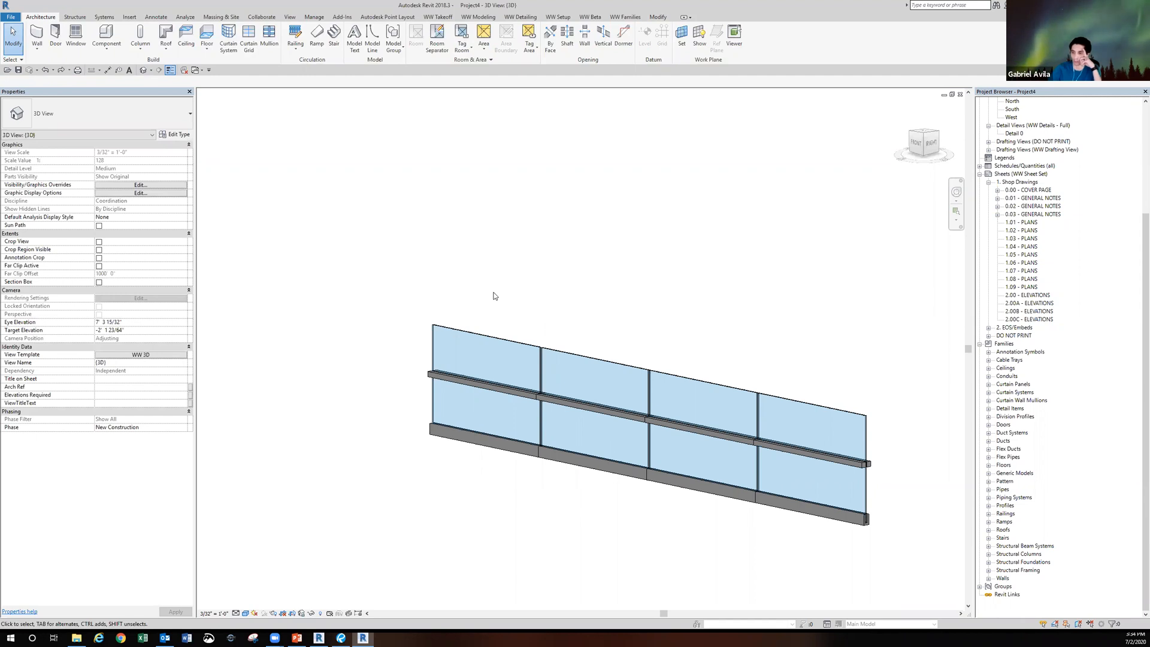
click(623, 362)
key(Escape)
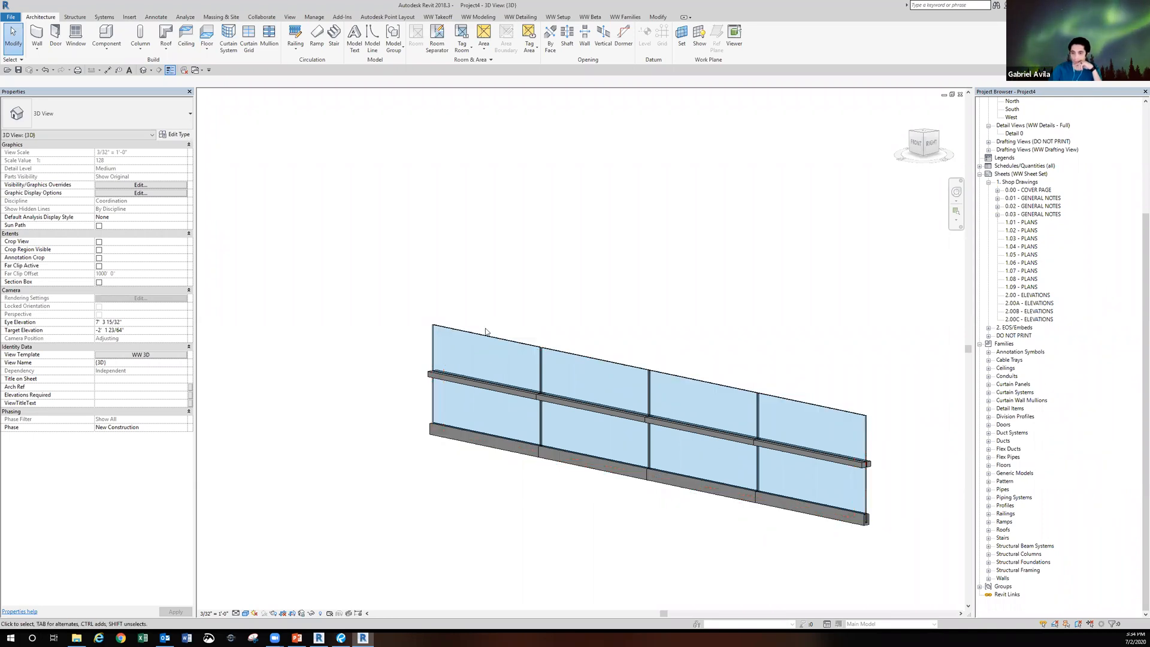
- Select all instances of the Handrail No Cap panel on the straight handrail wall to review their type, and clear the selection
key(Tab)
click(479, 386)
right_click(479, 386)
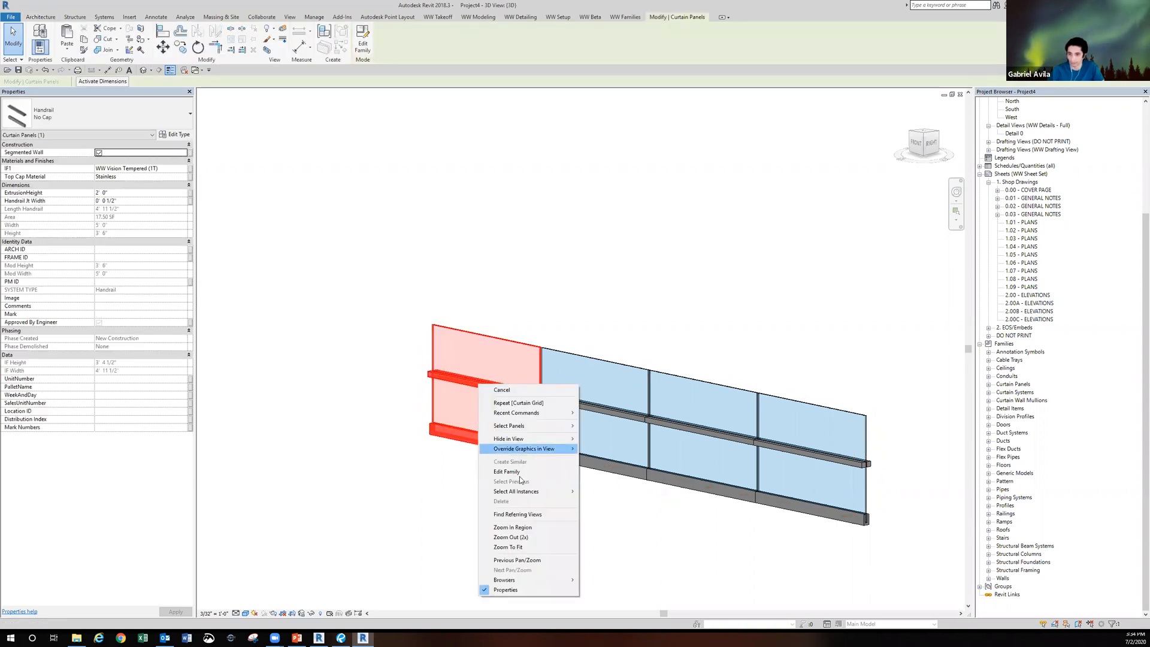
mouse_move(521, 491)
click(605, 502)
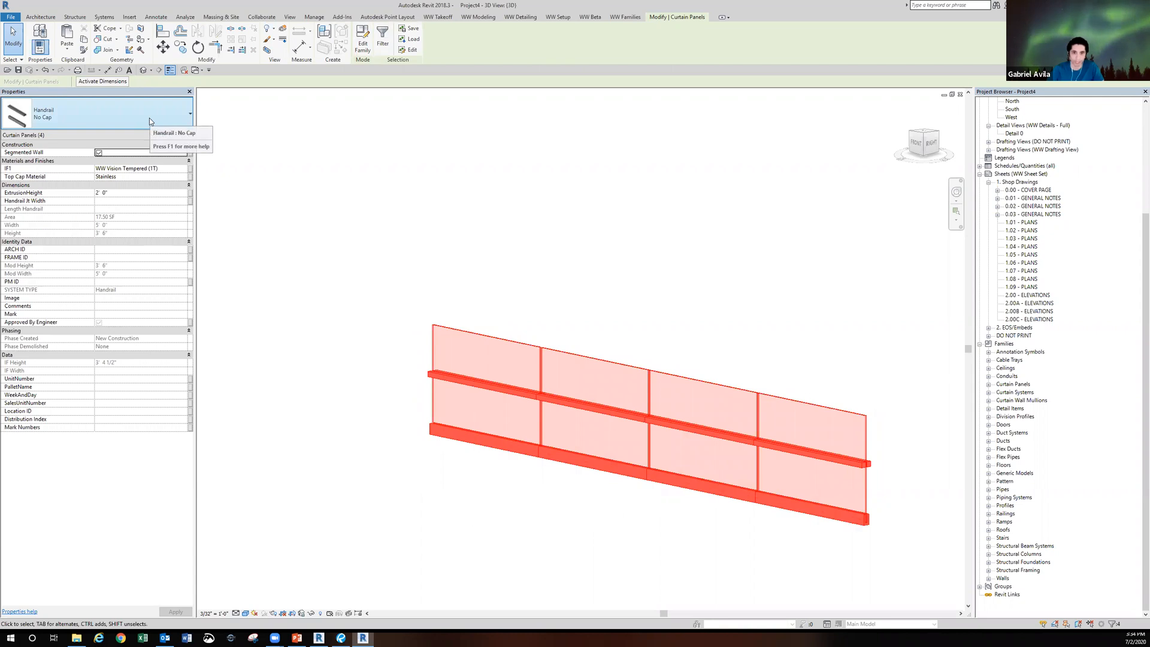
click(428, 244)
- Inspect an end panel of the straight handrail wall up close from the opposite side and check its properties
shift+middle_drag(455, 361, 582, 375)
scroll(472, 332, up, 5)
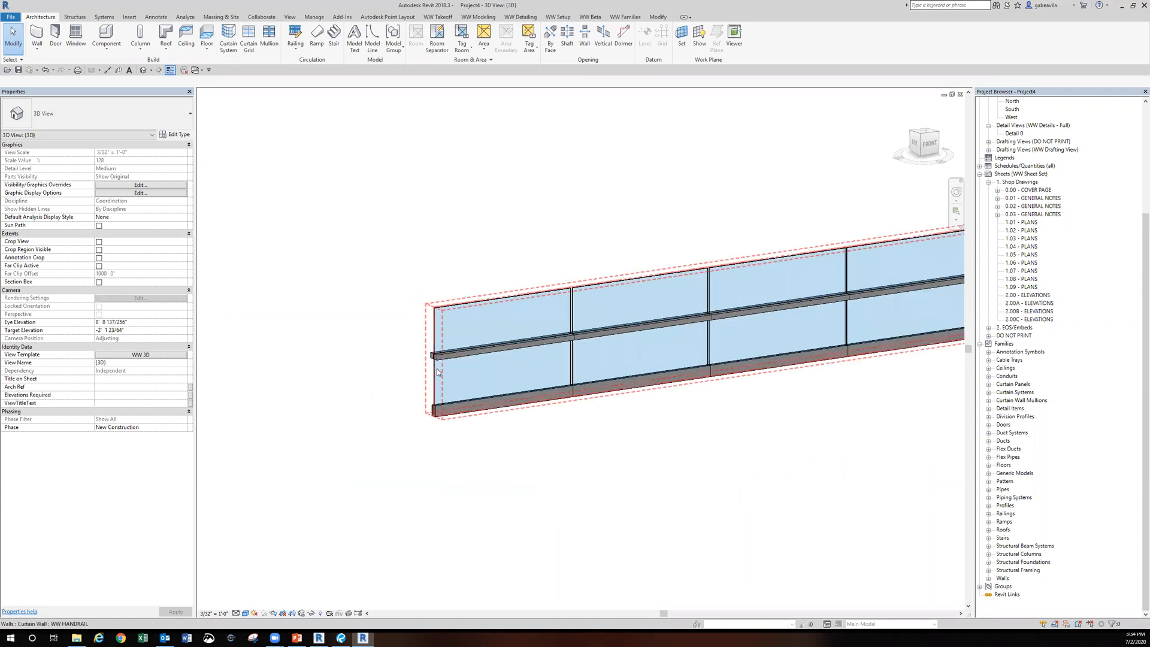
click(473, 334)
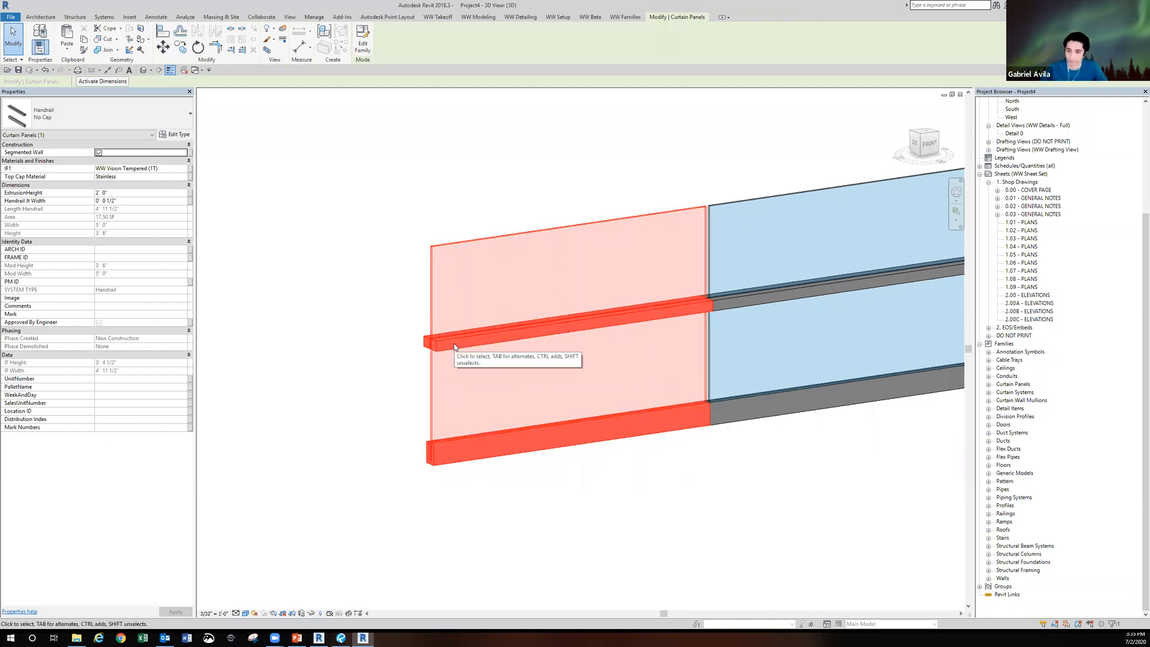
key(Escape)
- Examine the corner joint of the L-shaped round-cap handrail in the 3D view
scroll(410, 325, down, 5)
middle_drag(324, 390, 628, 356)
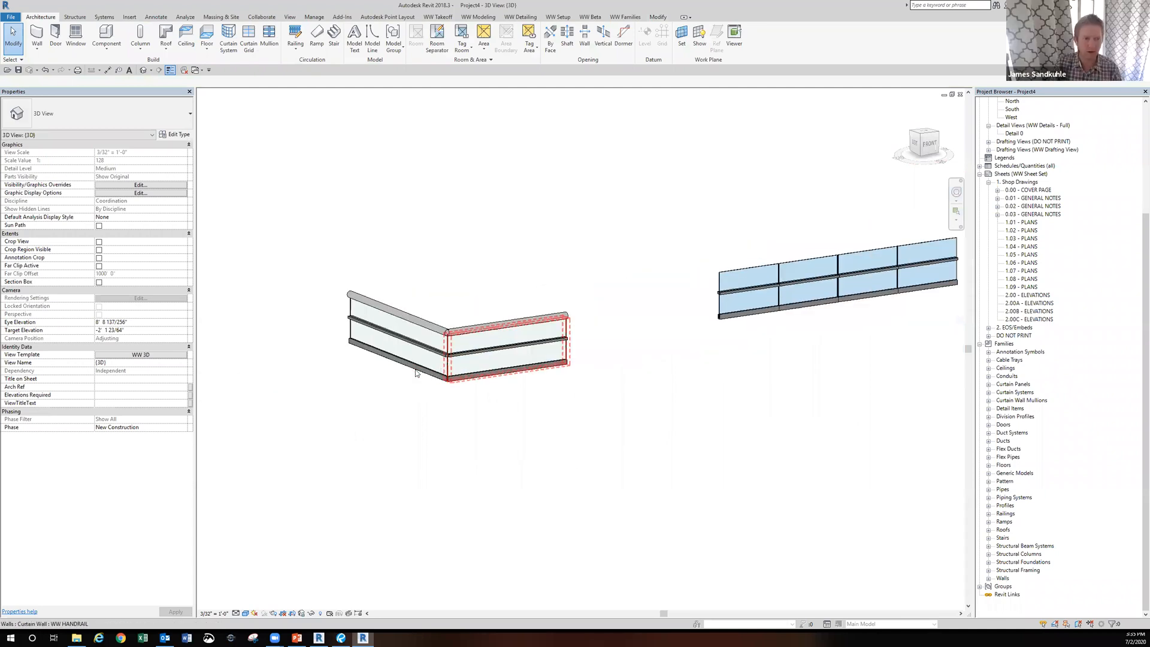
scroll(415, 372, up, 6)
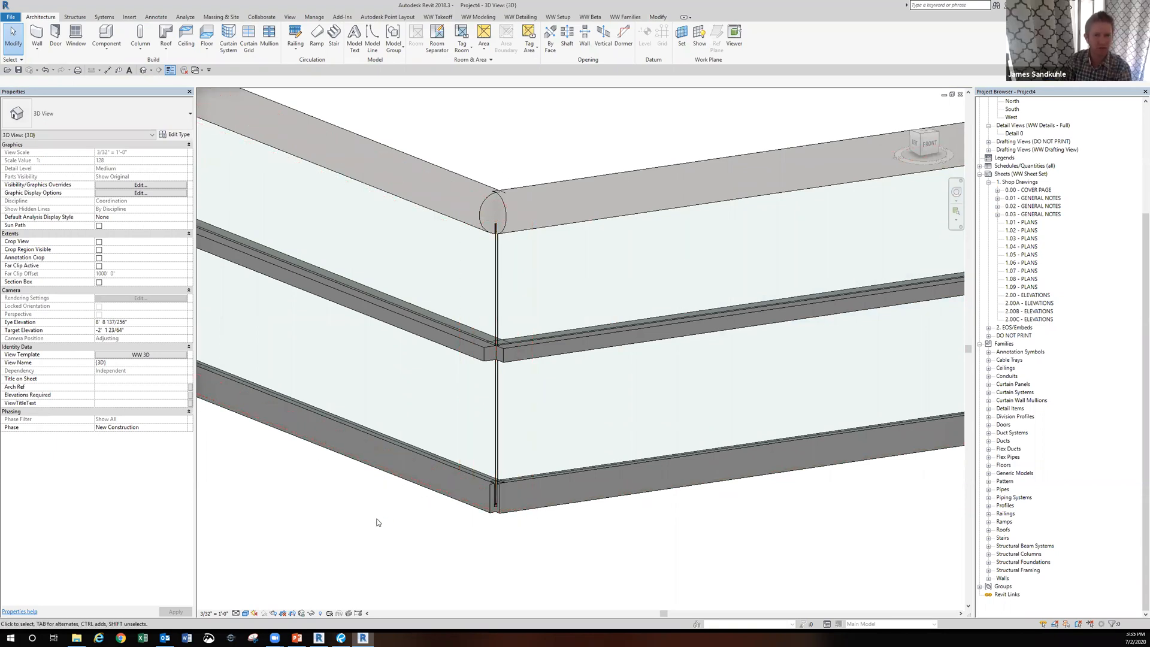
scroll(1048, 273, up, 6)
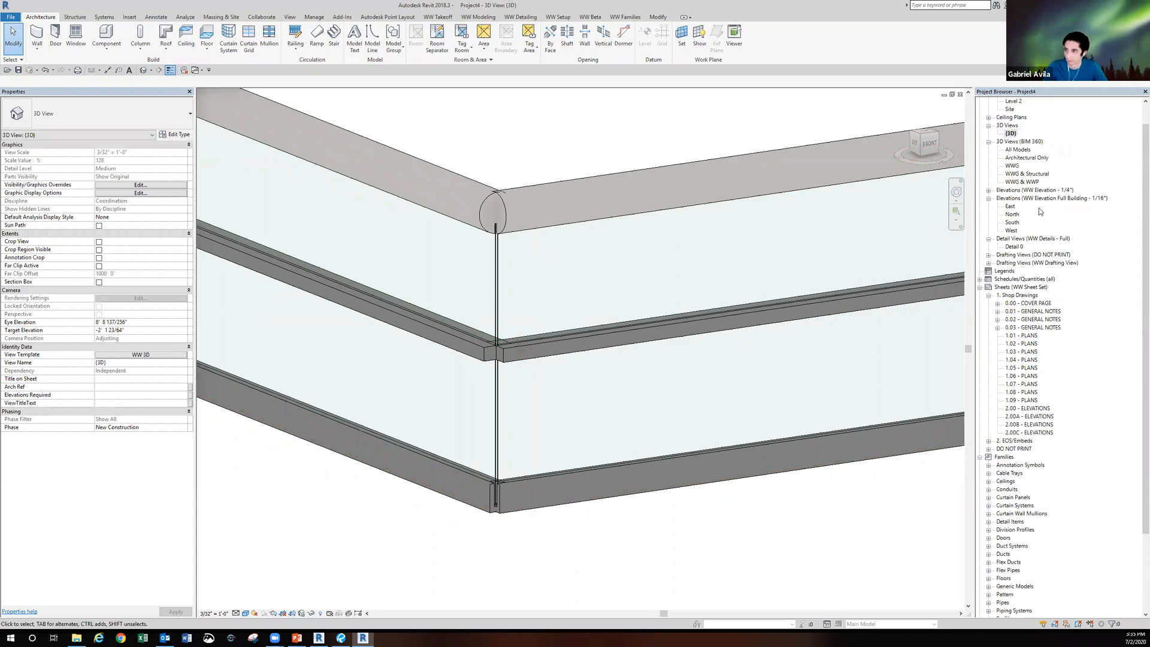
- Open the Level 1 floor plan and inspect the Round Cap handrail panels where they meet at the L-shaped corner
double_click(1016, 120)
scroll(515, 465, up, 5)
scroll(552, 423, up, 2)
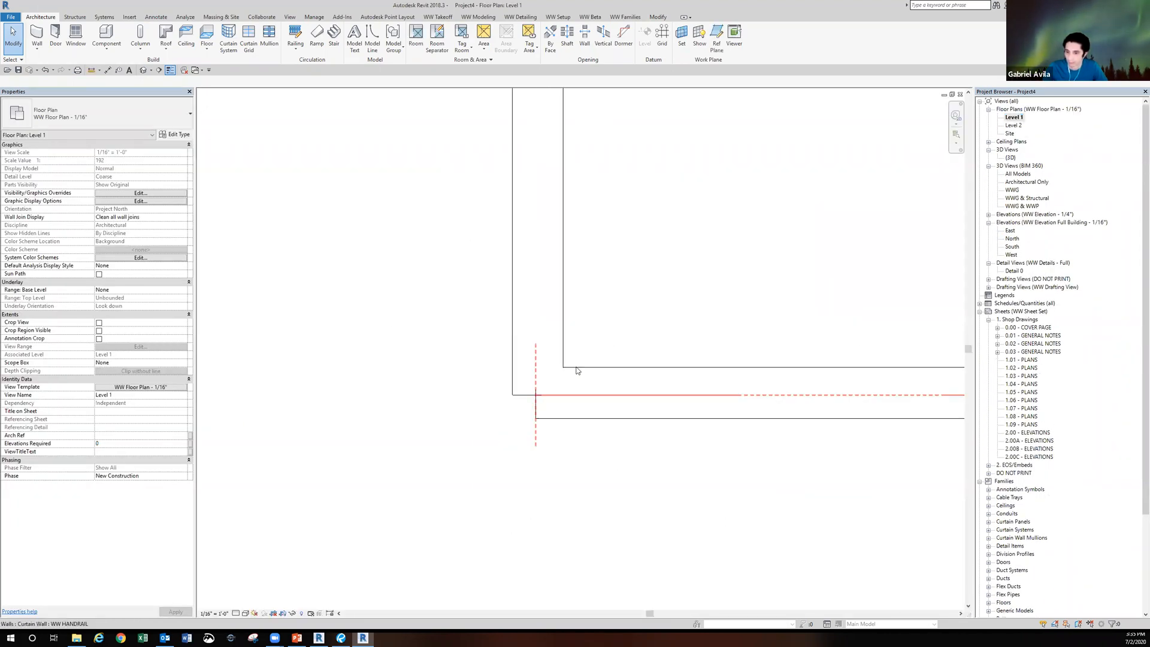
key(Tab)
key(Tab)
click(577, 369)
key(Escape)
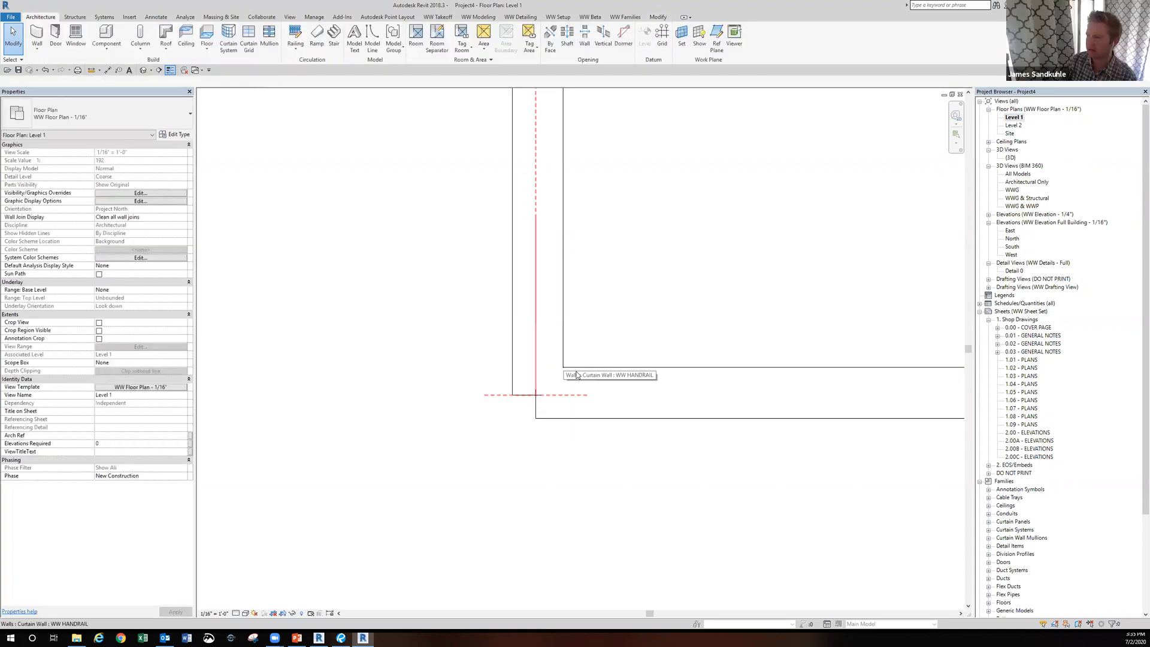
key(Tab)
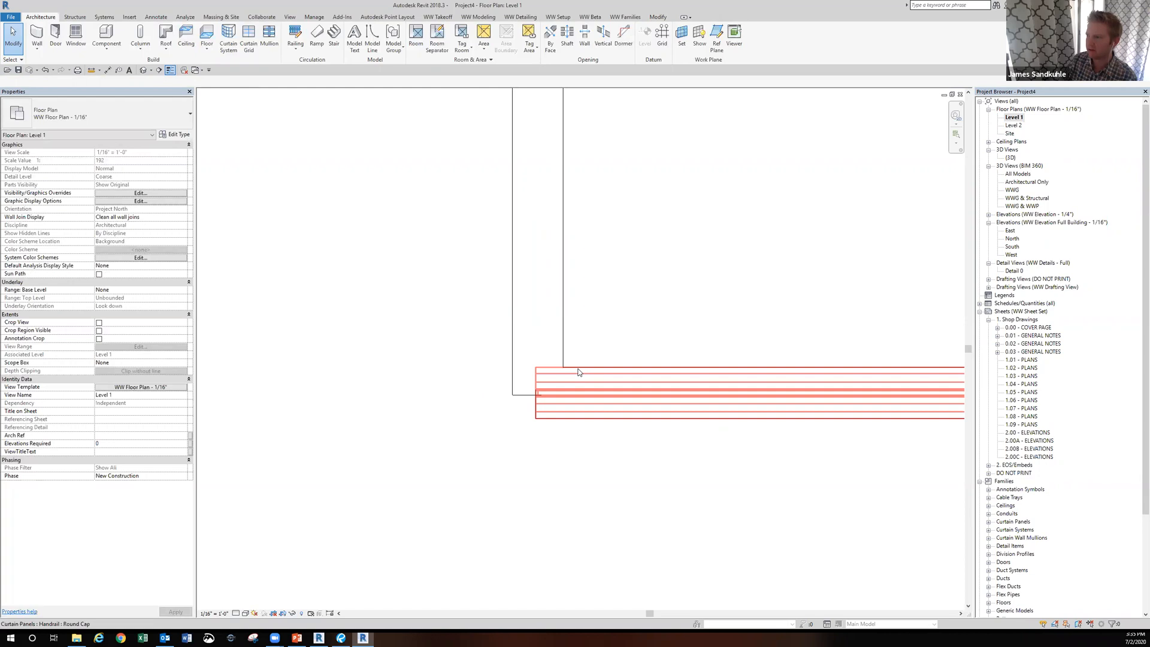
click(578, 369)
key(Escape)
- Return to the {3D} view and compare the cap, rail and base joints at the L-shaped handrail's corner
double_click(1013, 157)
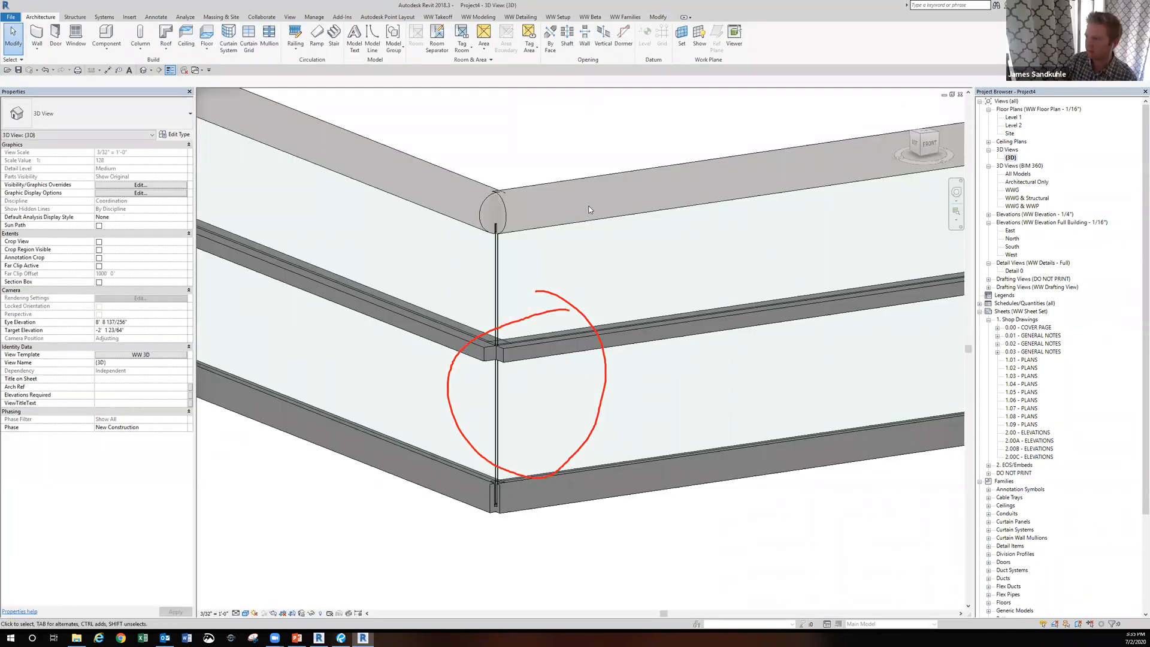
click(960, 95)
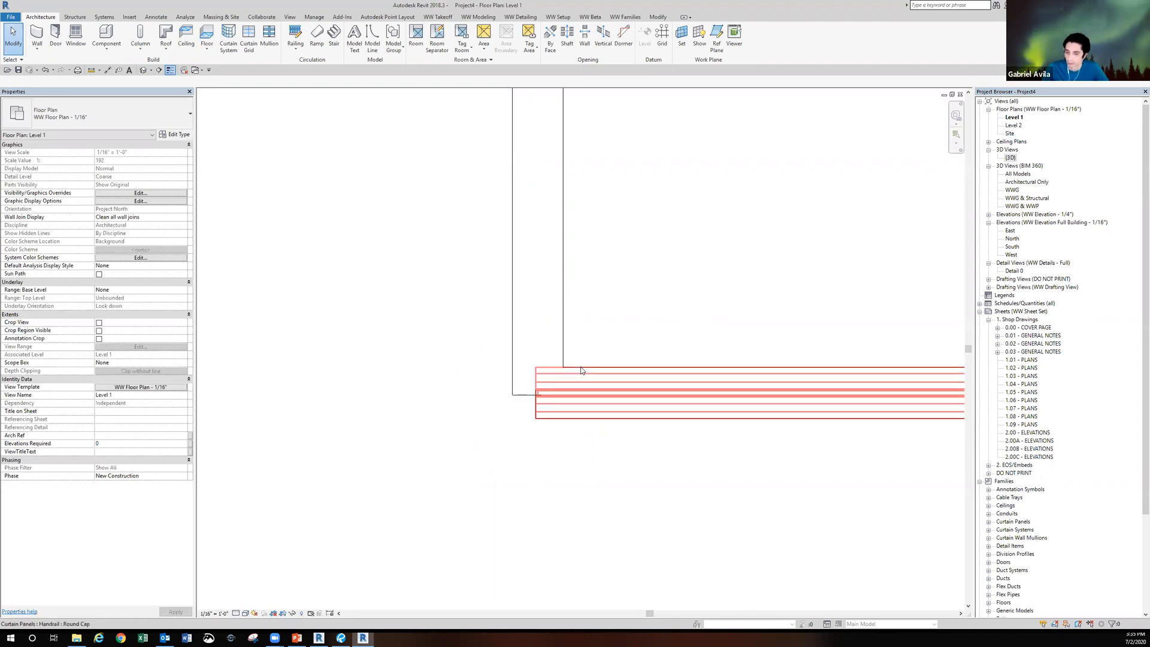
click(1009, 157)
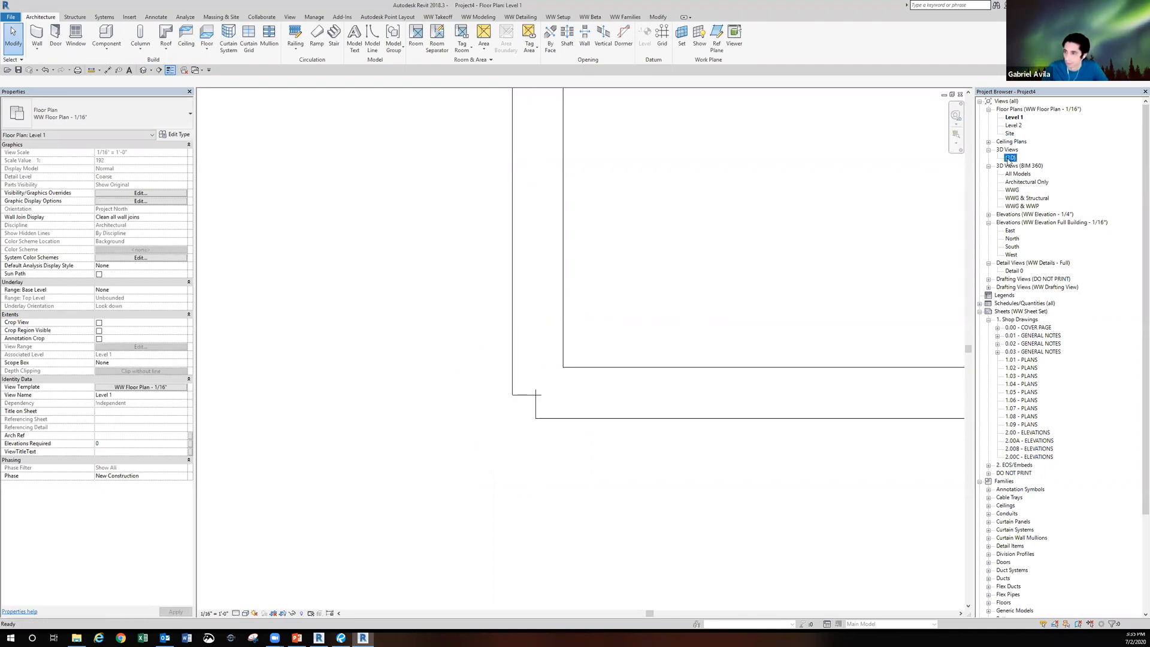
double_click(1009, 157)
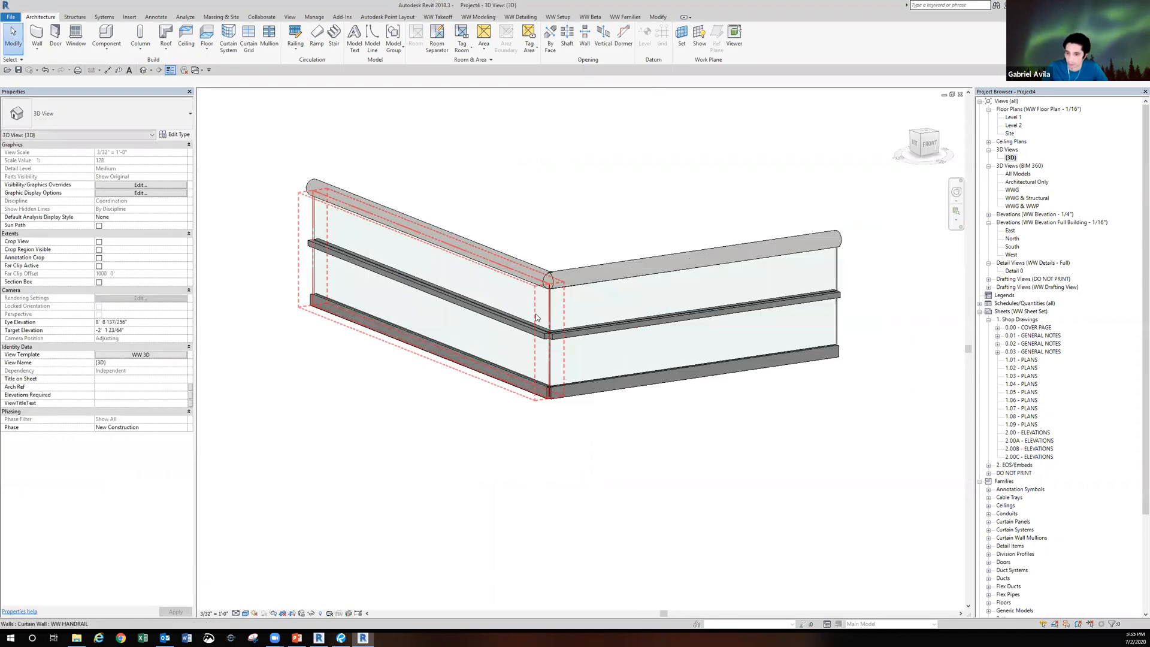
scroll(536, 317, up, 3)
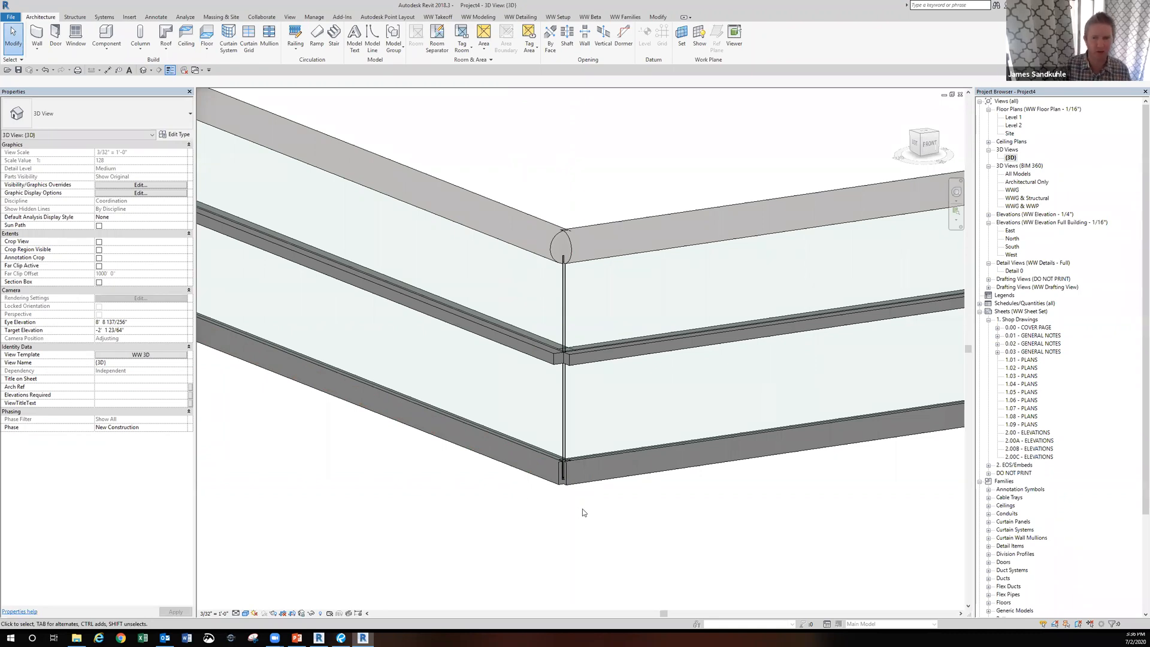
scroll(582, 508, down, 3)
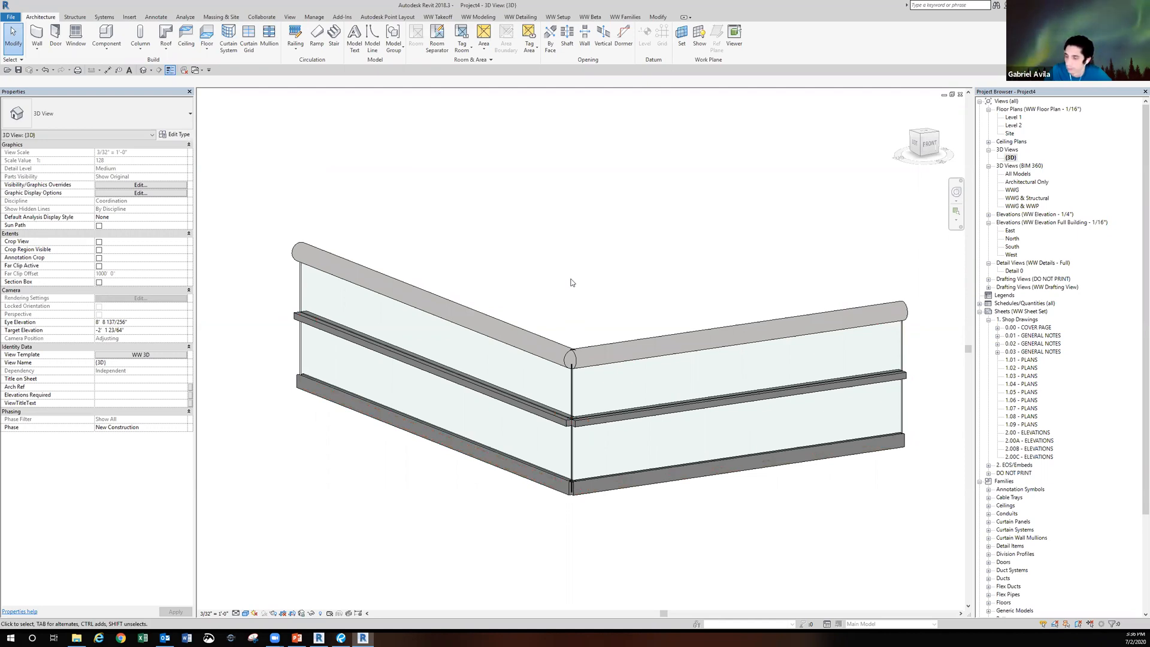
- Draw an arc WW HANDRAIL curtain wall with a radius of about 31' beside the L-shaped handrail in the Level 1 plan
double_click(1017, 119)
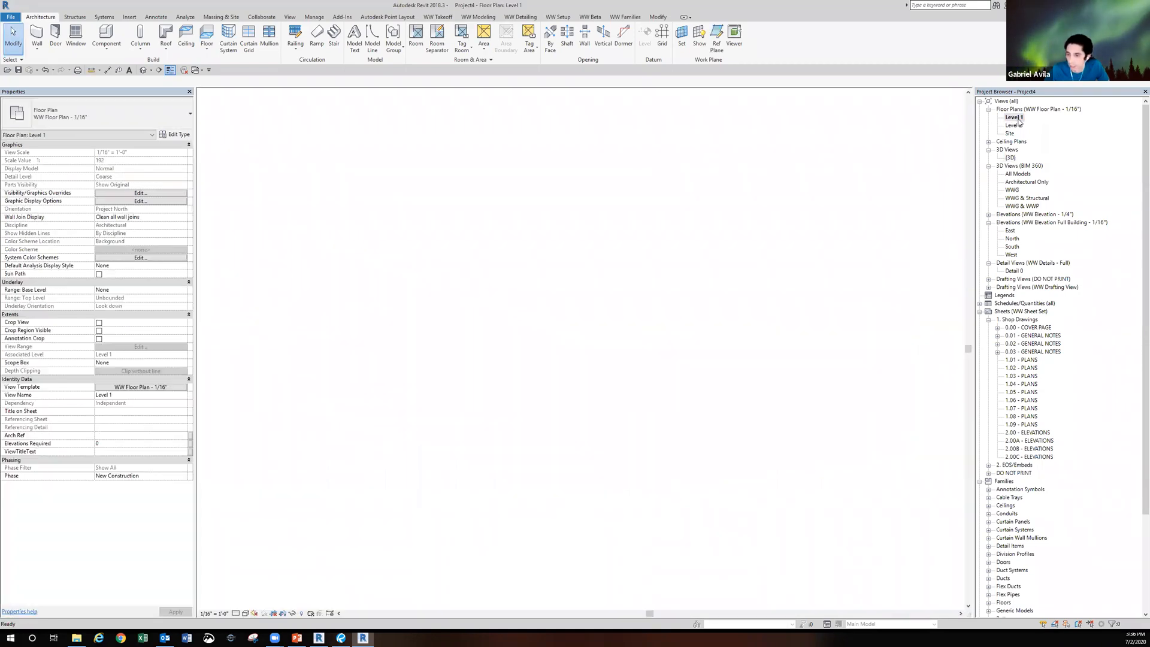
scroll(570, 354, down, 5)
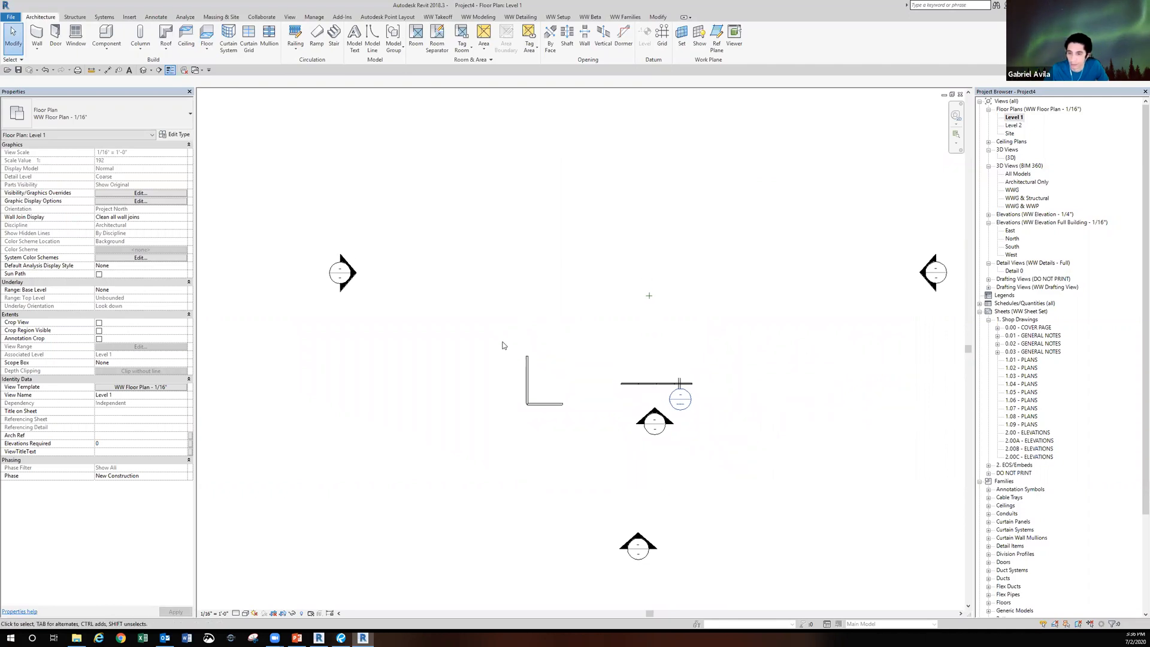
middle_drag(502, 342, 518, 326)
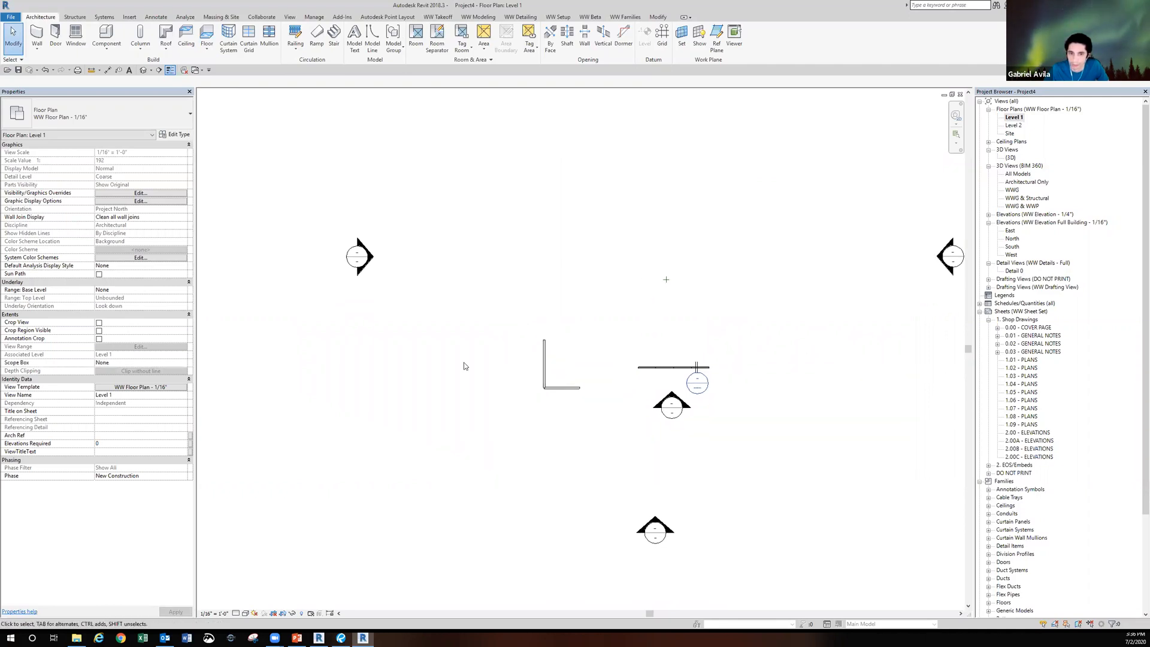
click(43, 33)
click(647, 241)
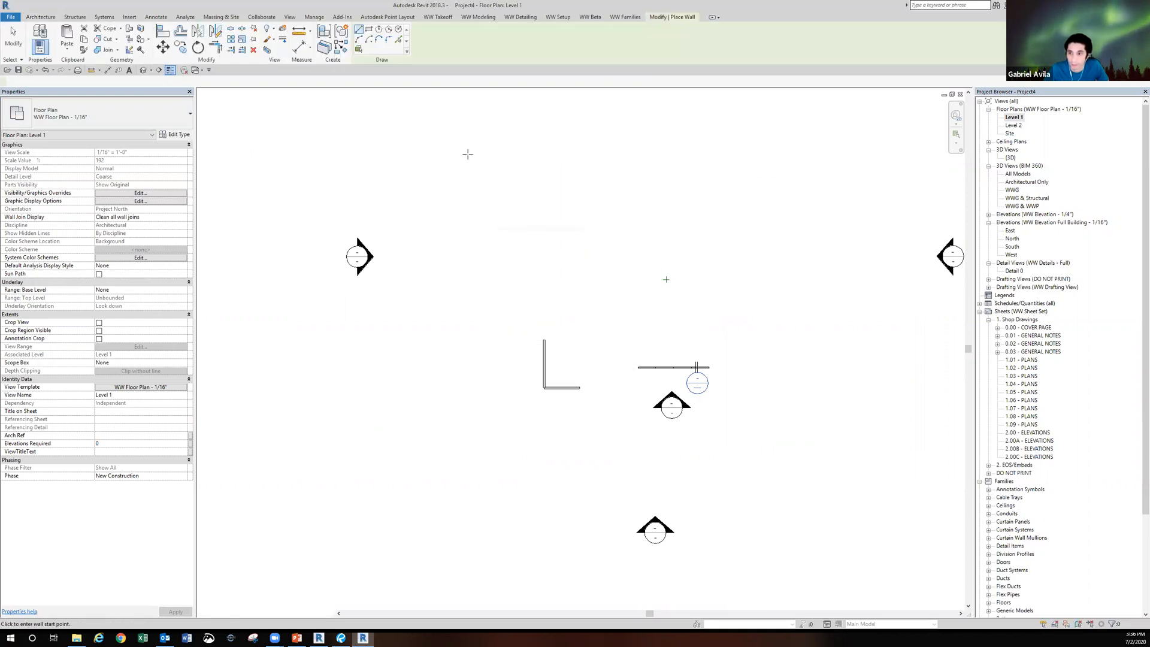
click(359, 38)
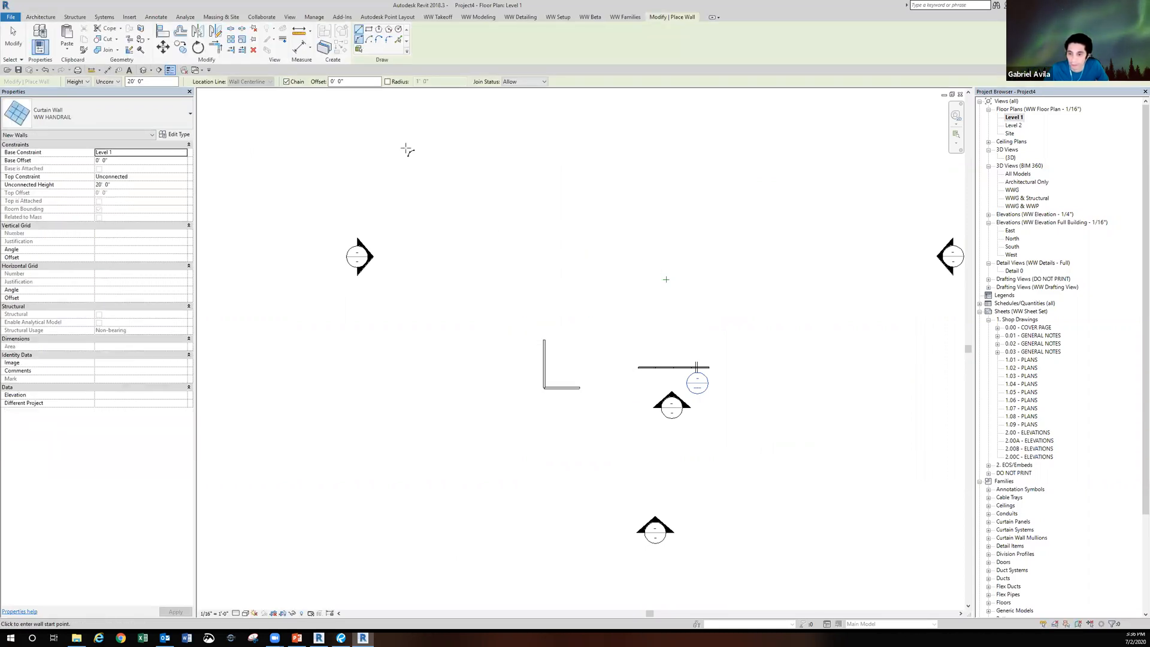
click(434, 455)
click(432, 289)
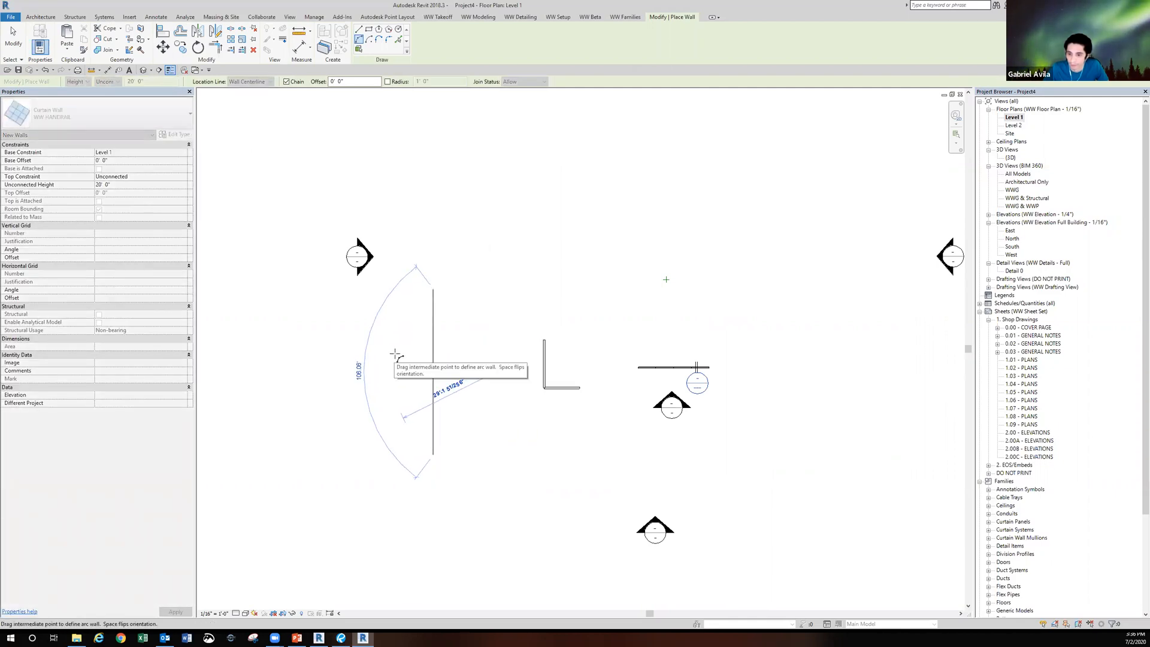
key(Escape)
key(Escape)
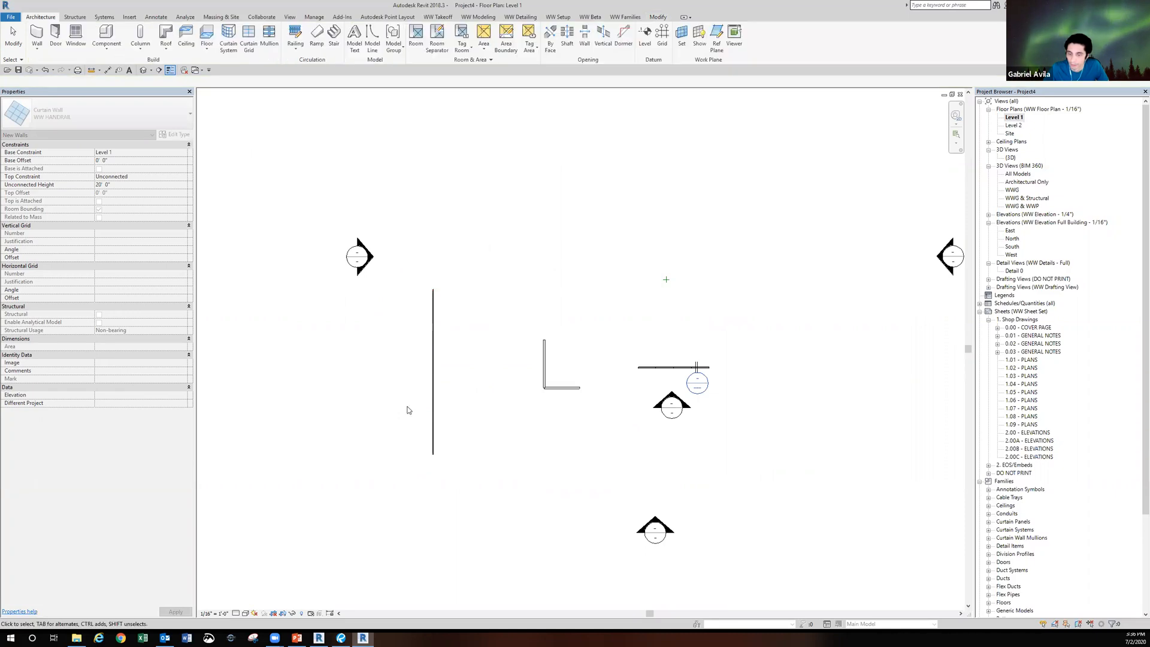
- Add four vertical curtain grid lines along the arc curtain wall to divide it into five straight segments
scroll(395, 362, up, 2)
click(245, 37)
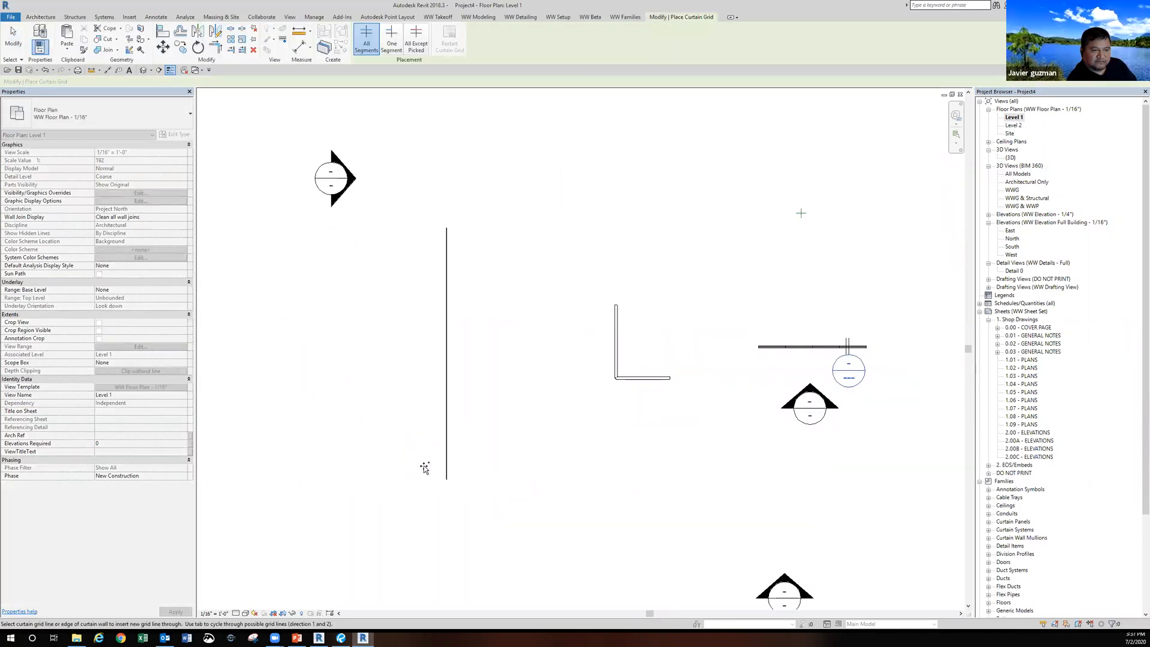
click(397, 396)
click(393, 334)
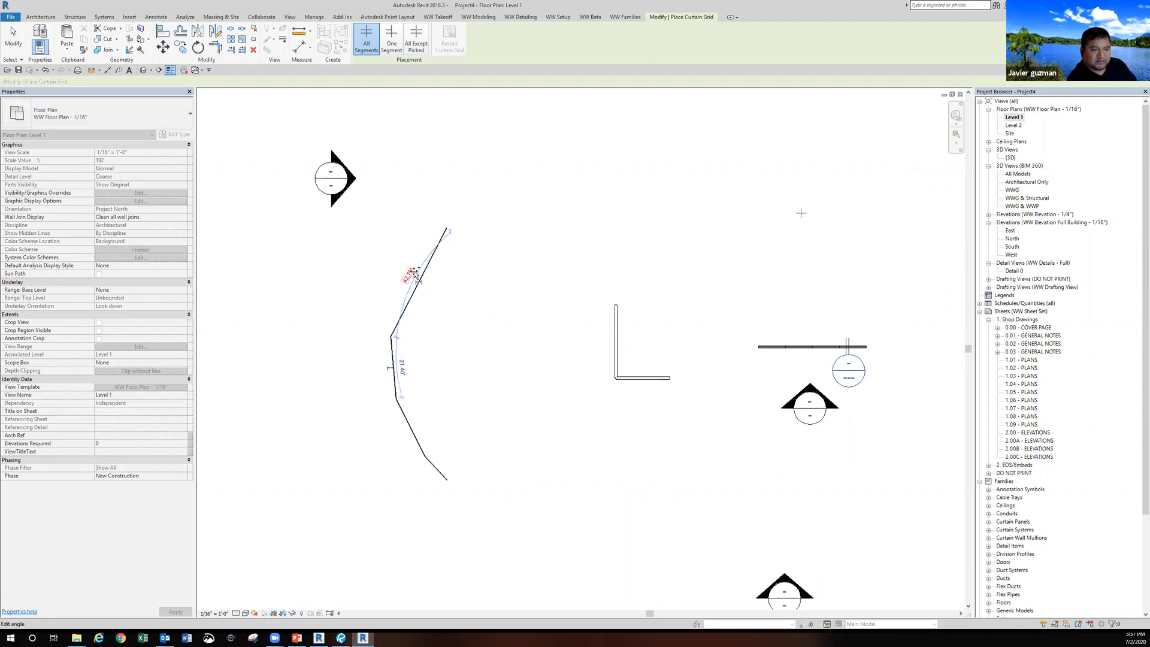
click(420, 266)
key(Escape)
key(Escape)
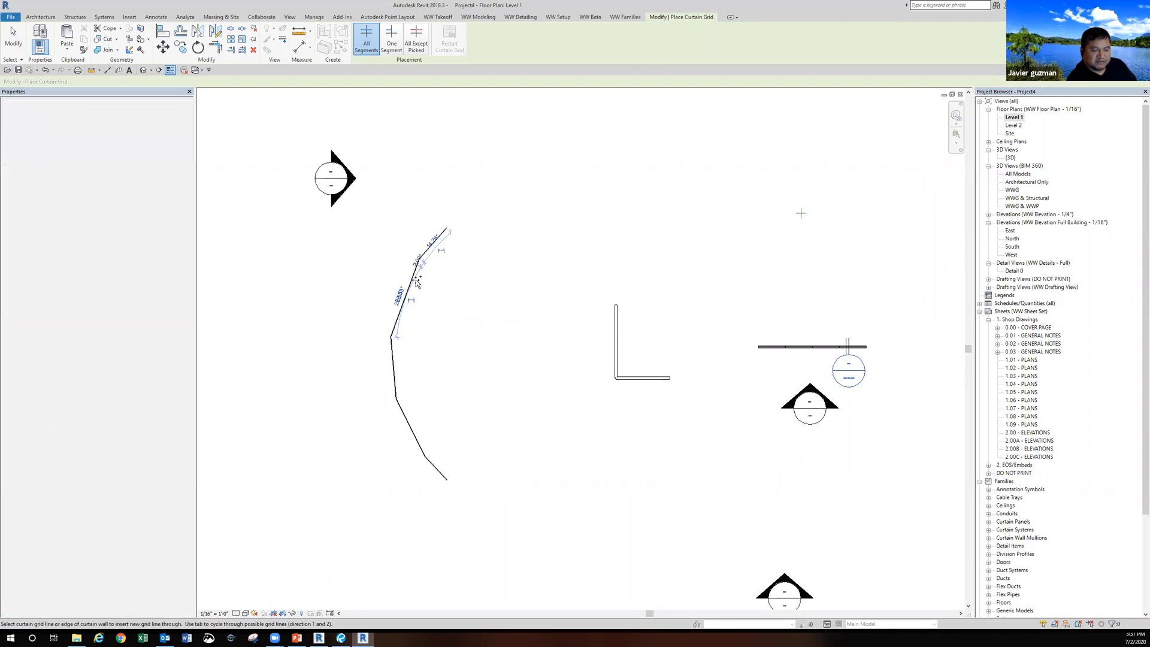
- Open the {3D} view and set the arc curtain wall's unconnected height to 3' 6"
double_click(1010, 158)
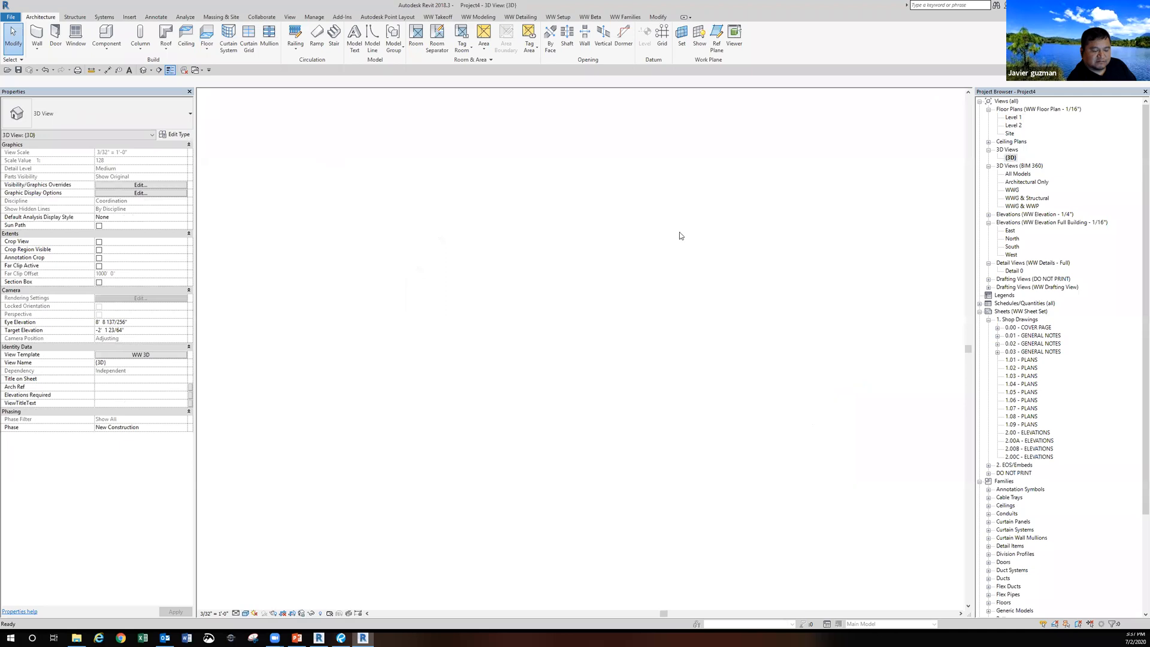
scroll(739, 318, down, 5)
middle_drag(428, 335, 625, 332)
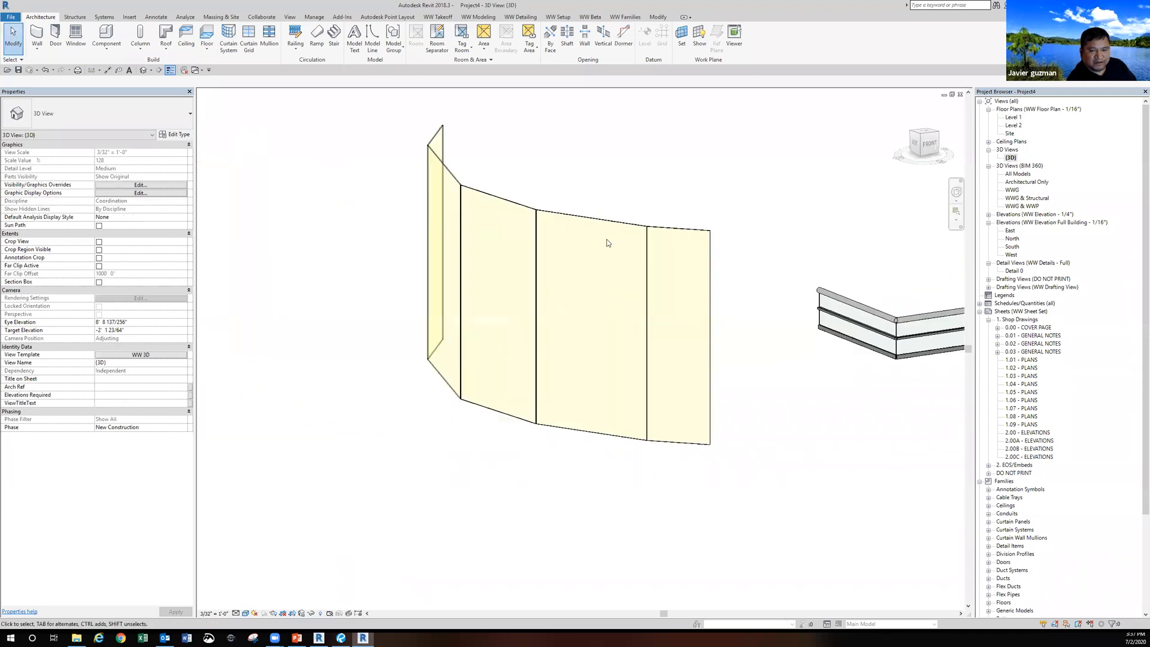
click(604, 225)
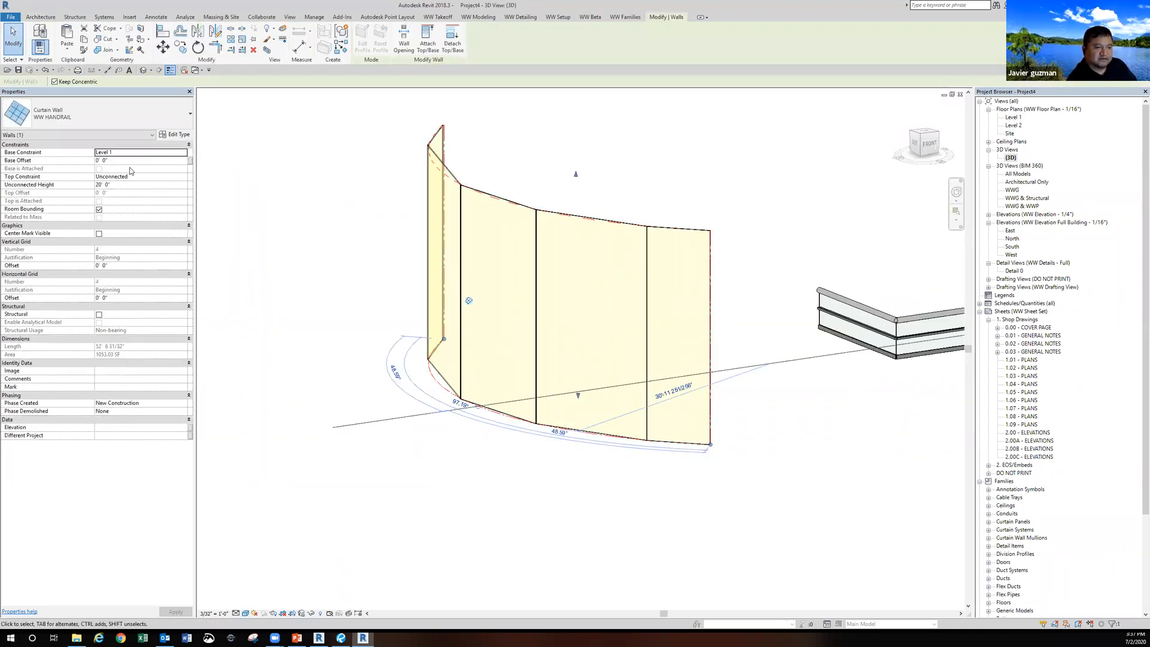
click(130, 160)
click(128, 183)
text(3' 6")
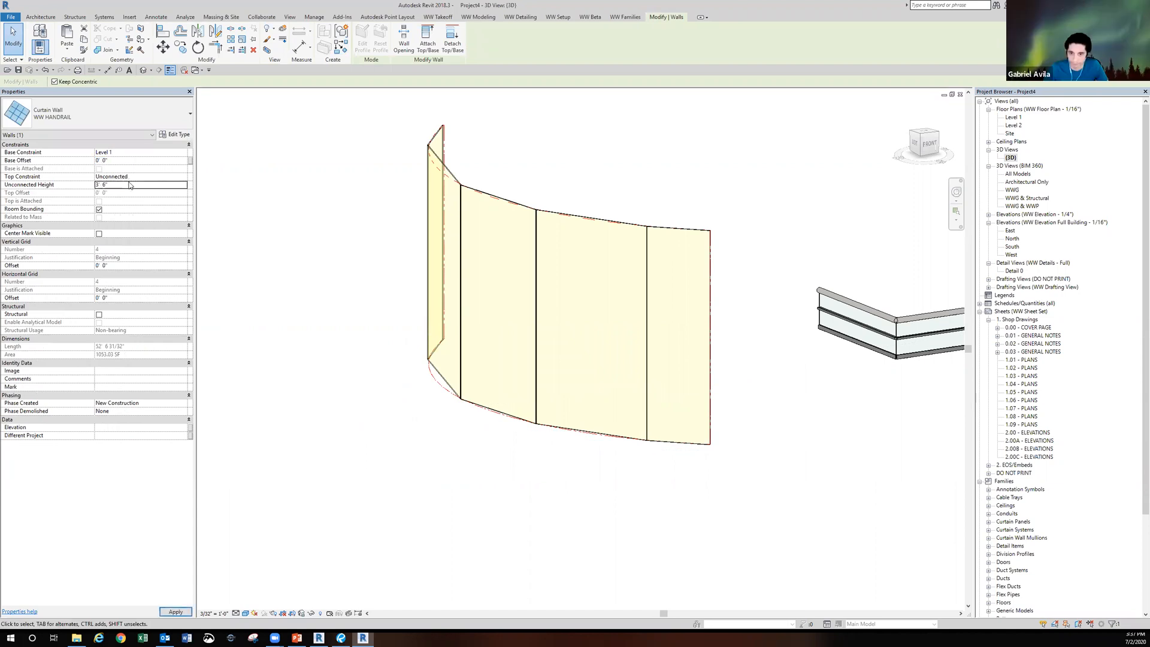
click(660, 453)
- Change all glazed panels of the arc curtain wall to the Handrail No Cap type
scroll(660, 453, up, 2)
key(Tab)
click(673, 442)
right_click(672, 445)
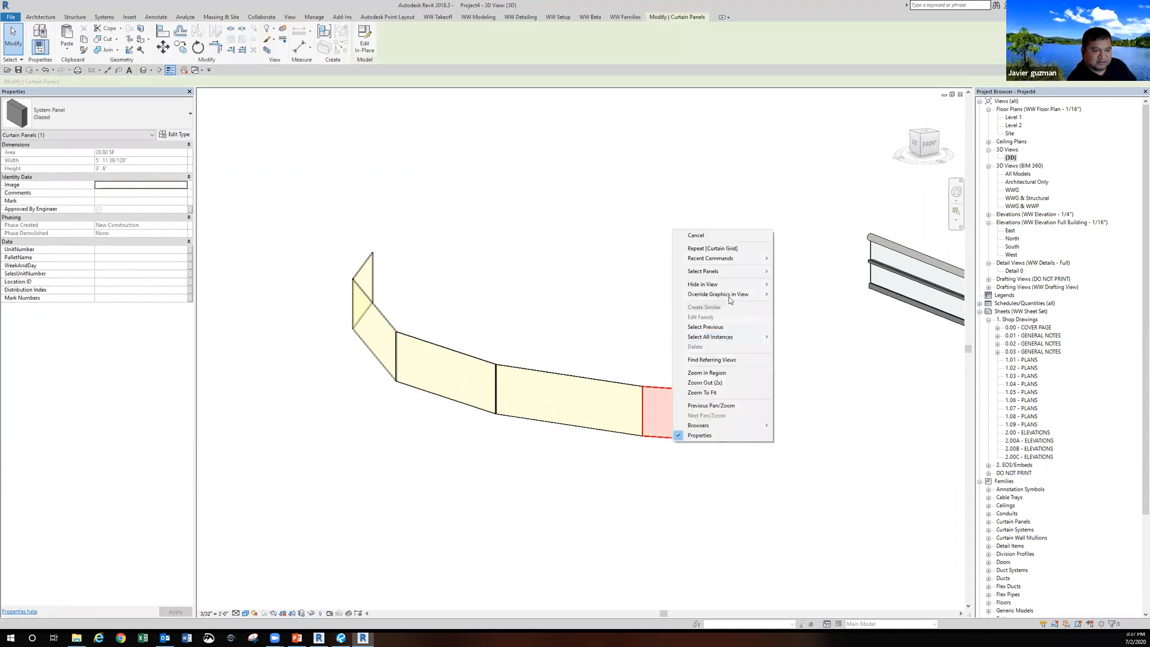
mouse_move(731, 290)
mouse_move(743, 272)
click(812, 291)
shift+middle_drag(515, 298, 587, 299)
click(93, 116)
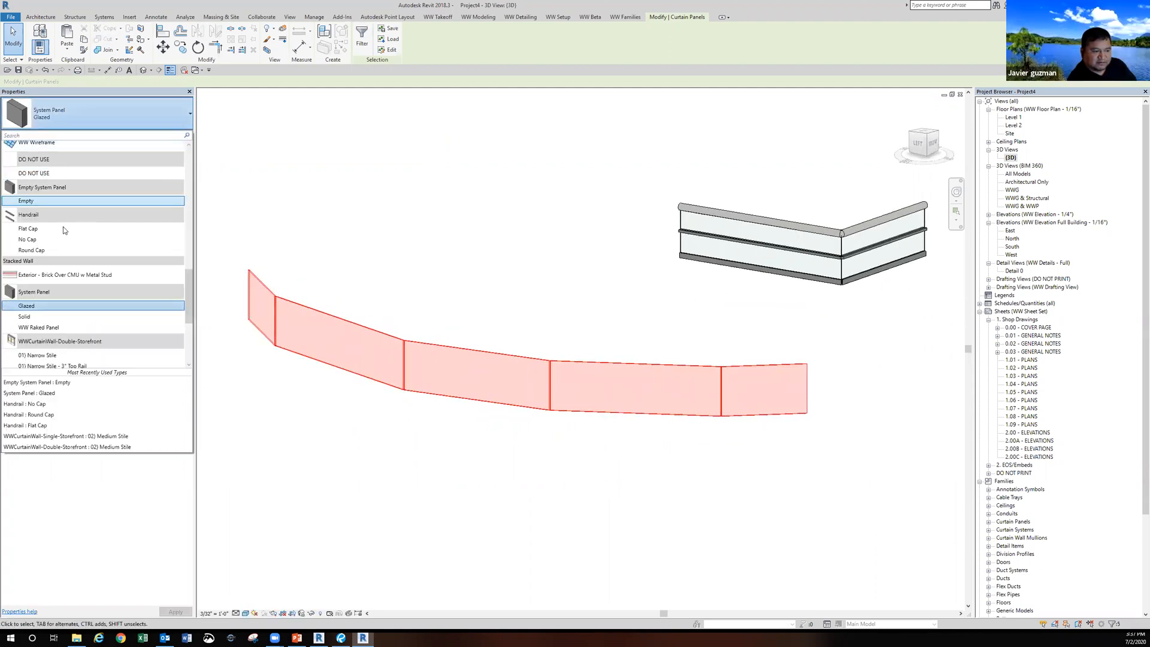
click(424, 258)
middle_drag(428, 334, 490, 274)
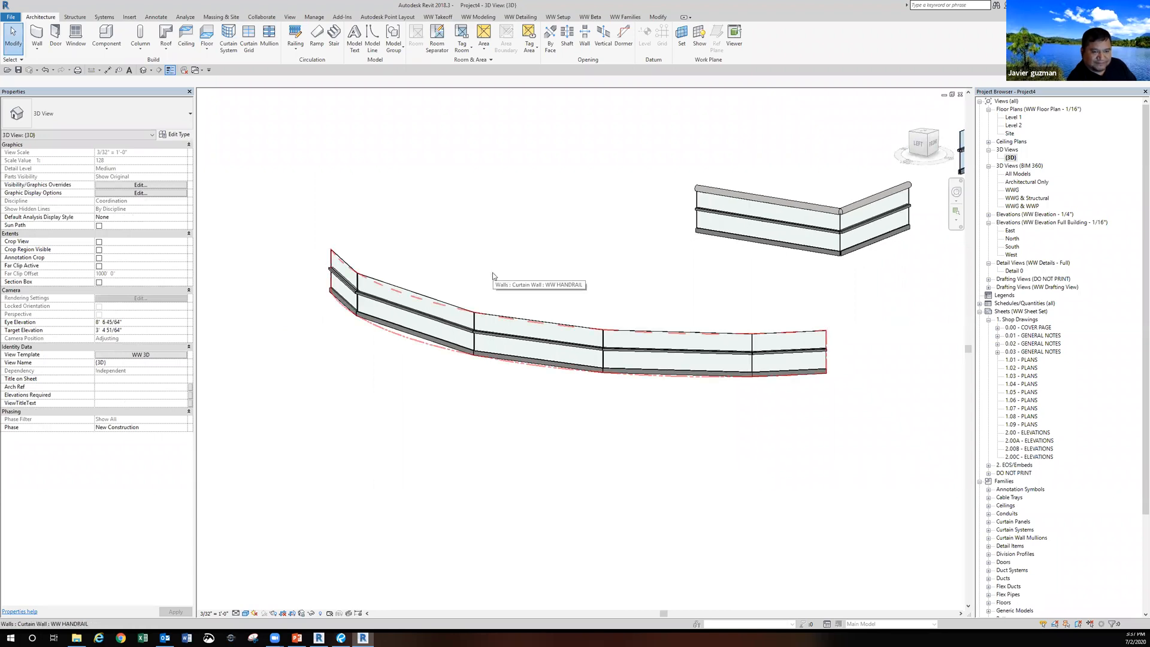
- Inspect the segmented handrail in 3D and in the Level 1 plan, checking the panel joints and one panel's Segmented Wall property
shift+middle_drag(493, 277, 577, 339)
shift+middle_drag(479, 318, 464, 333)
double_click(1013, 118)
middle_drag(599, 278, 666, 245)
scroll(459, 241, up, 3)
scroll(532, 167, up, 2)
middle_drag(532, 166, 515, 199)
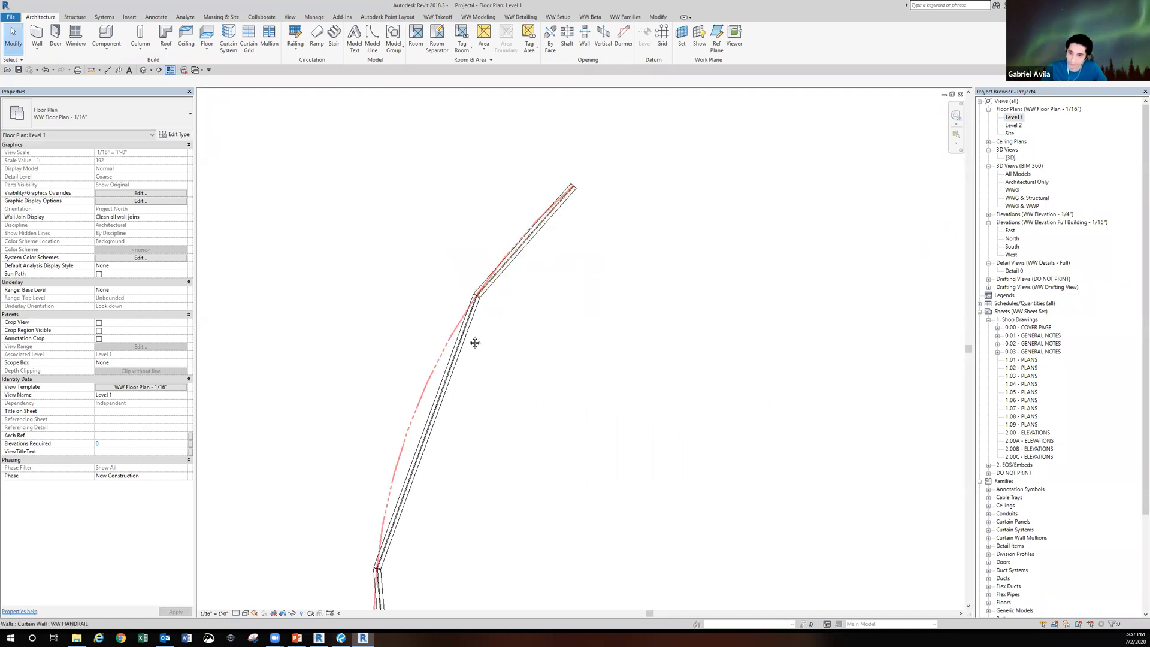
scroll(475, 342, down, 2)
middle_drag(475, 343, 473, 221)
click(473, 221)
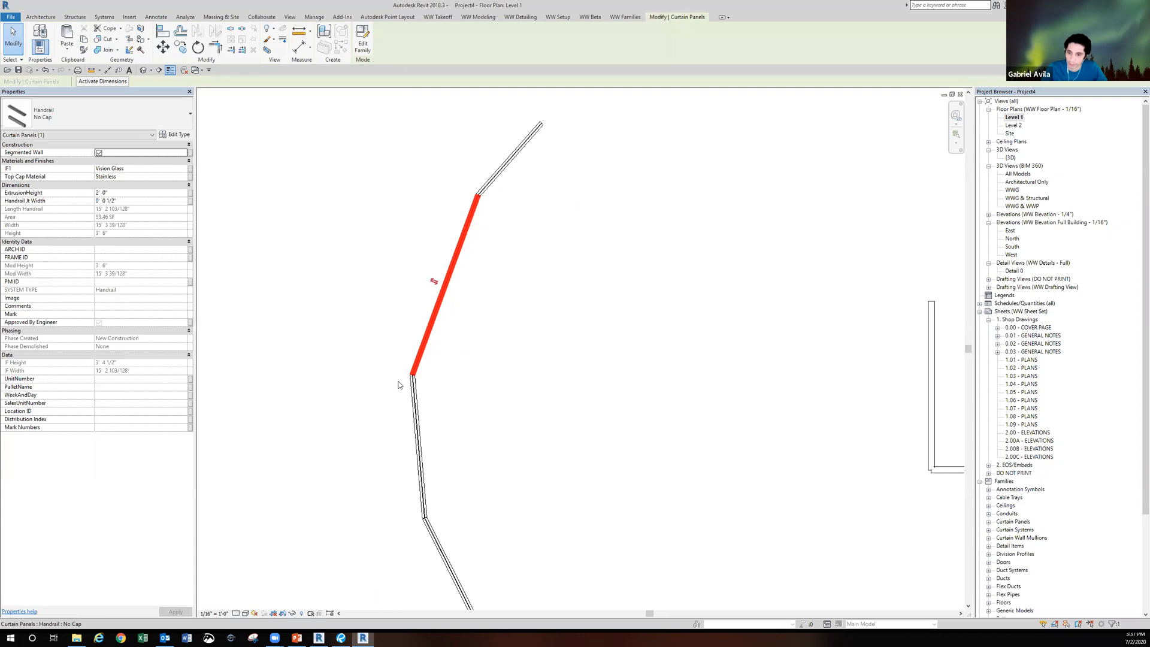
middle_drag(434, 407, 435, 340)
scroll(434, 340, down, 2)
middle_drag(437, 392, 429, 333)
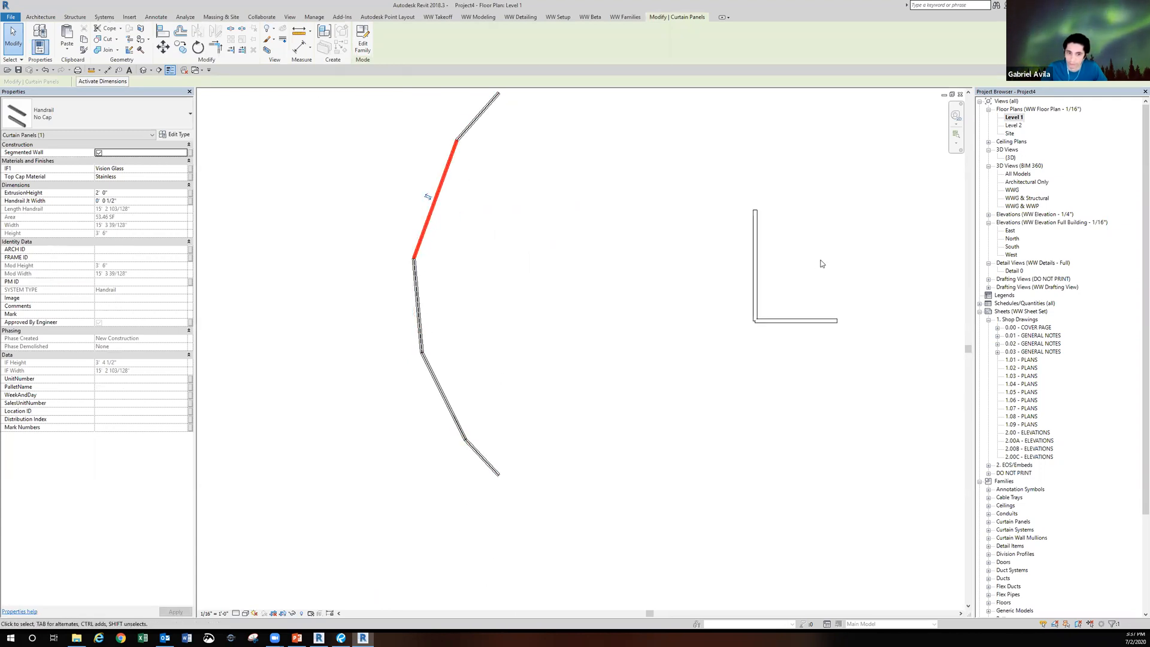
- Open the WWG 3D view and compare the arc, L-shaped and straight handrails
double_click(1012, 190)
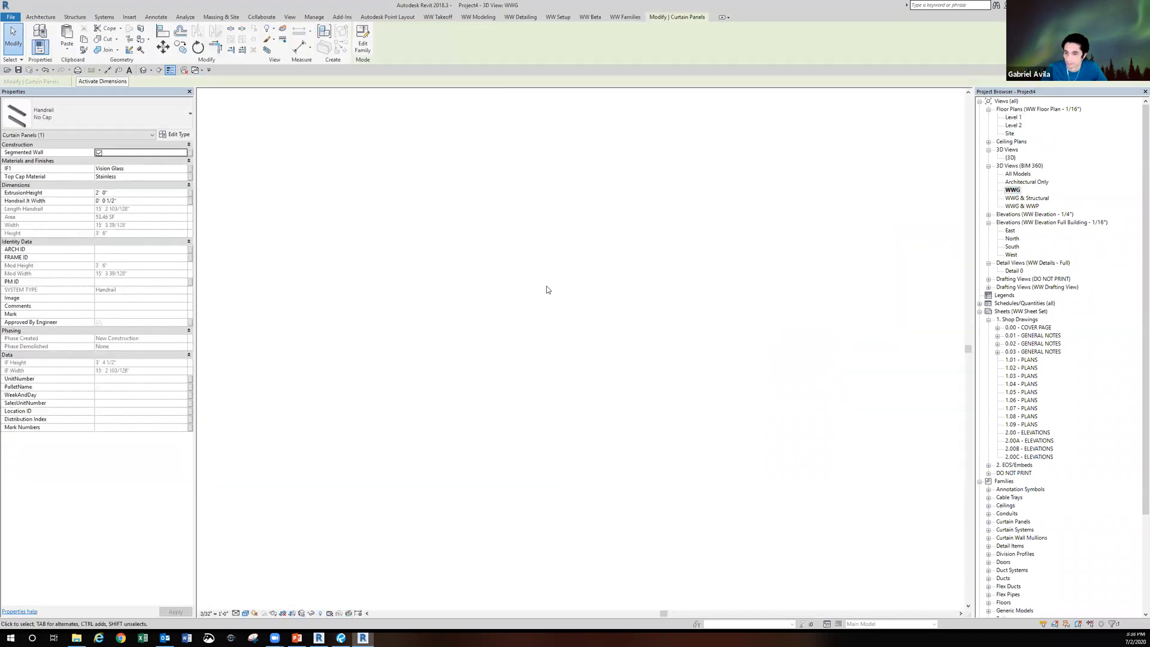
mouse_move(539, 304)
shift+middle_down()
mouse_move(624, 262)
mouse_move(533, 414)
mouse_move(575, 385)
mouse_move(559, 375)
shift+middle_up()
click(622, 261)
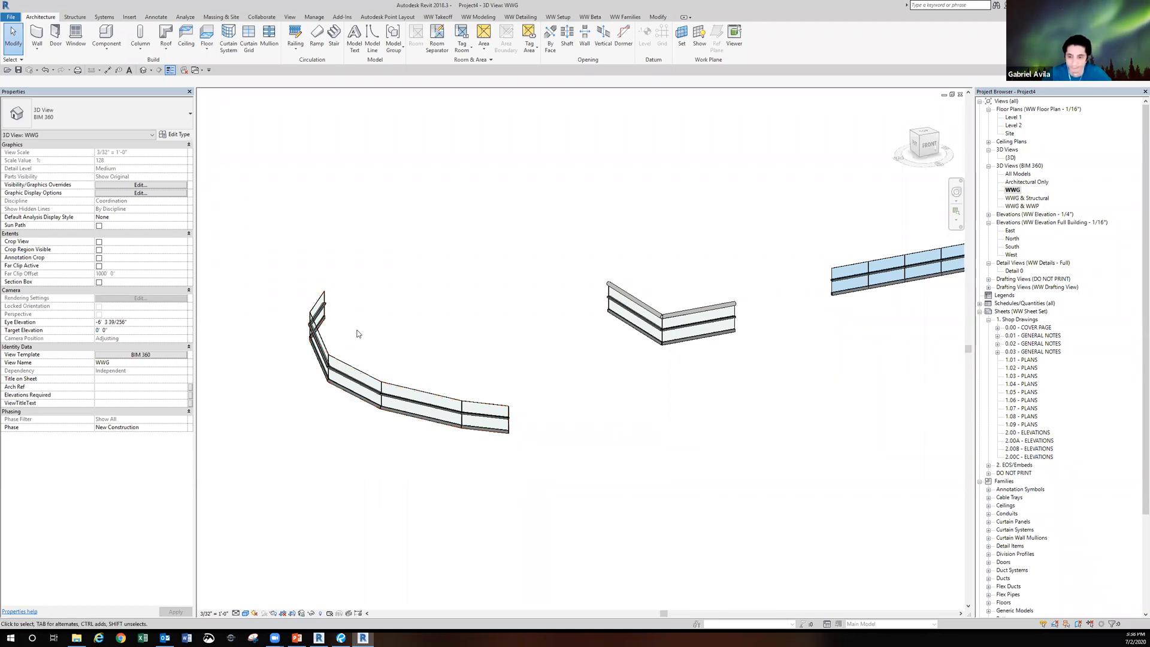
scroll(365, 359, up, 2)
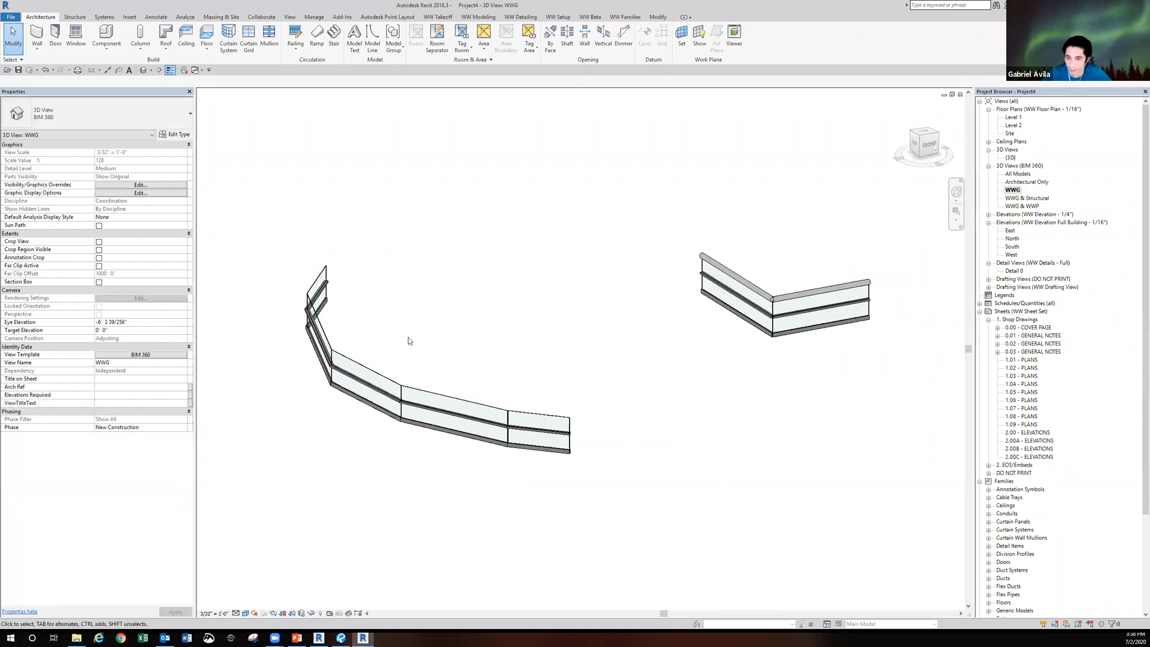
scroll(421, 341, down, 2)
middle_drag(414, 362, 523, 380)
scroll(497, 398, up, 1)
scroll(496, 398, up, 2)
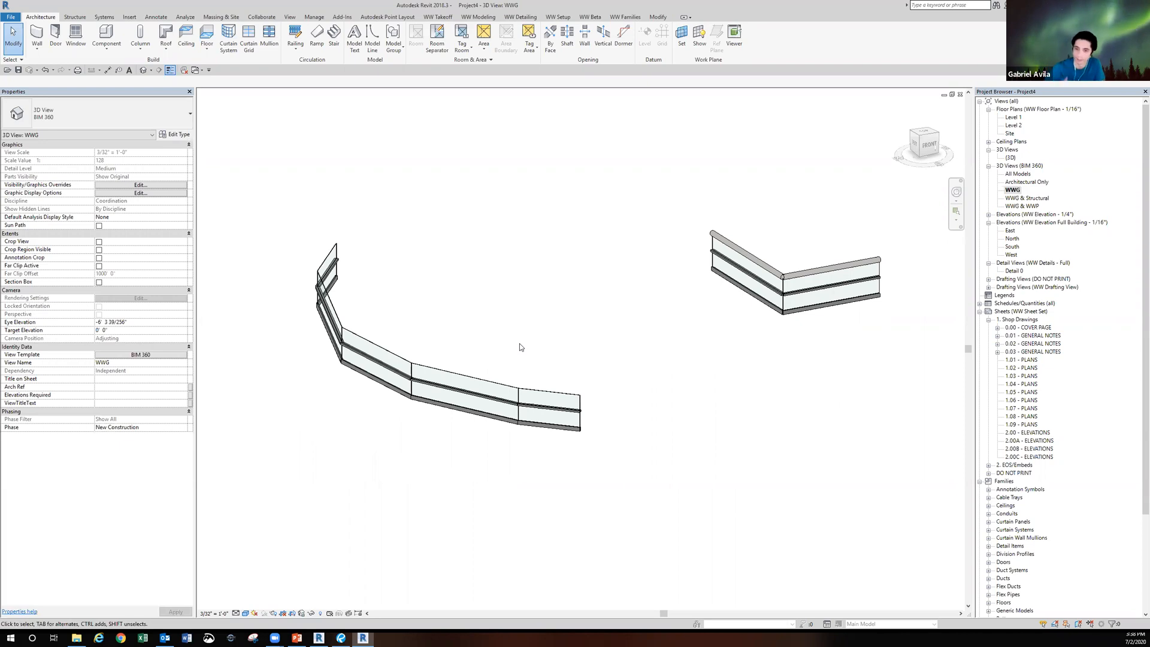
middle_drag(412, 258, 378, 258)
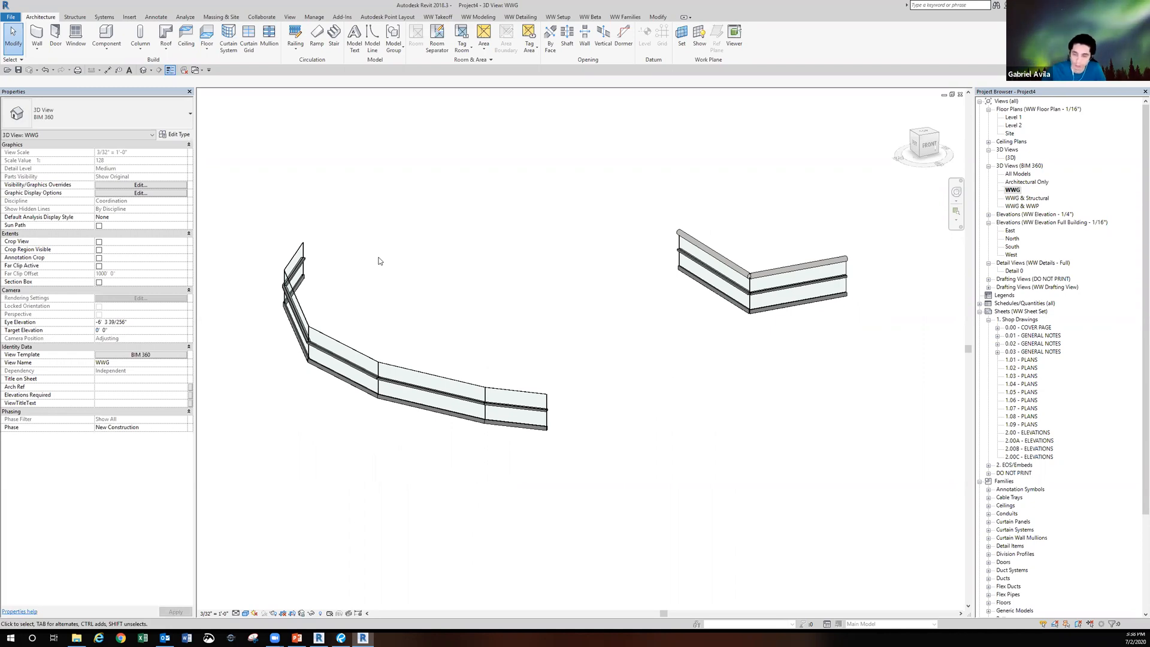
scroll(403, 283, down, 3)
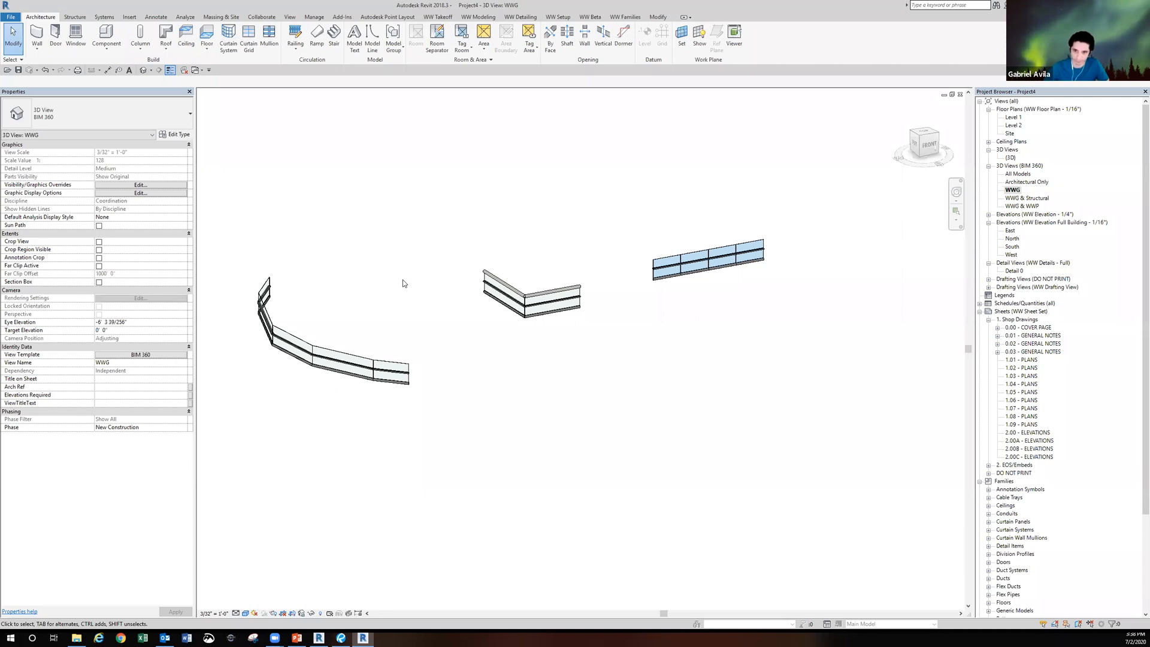
shift+middle_drag(400, 266, 420, 278)
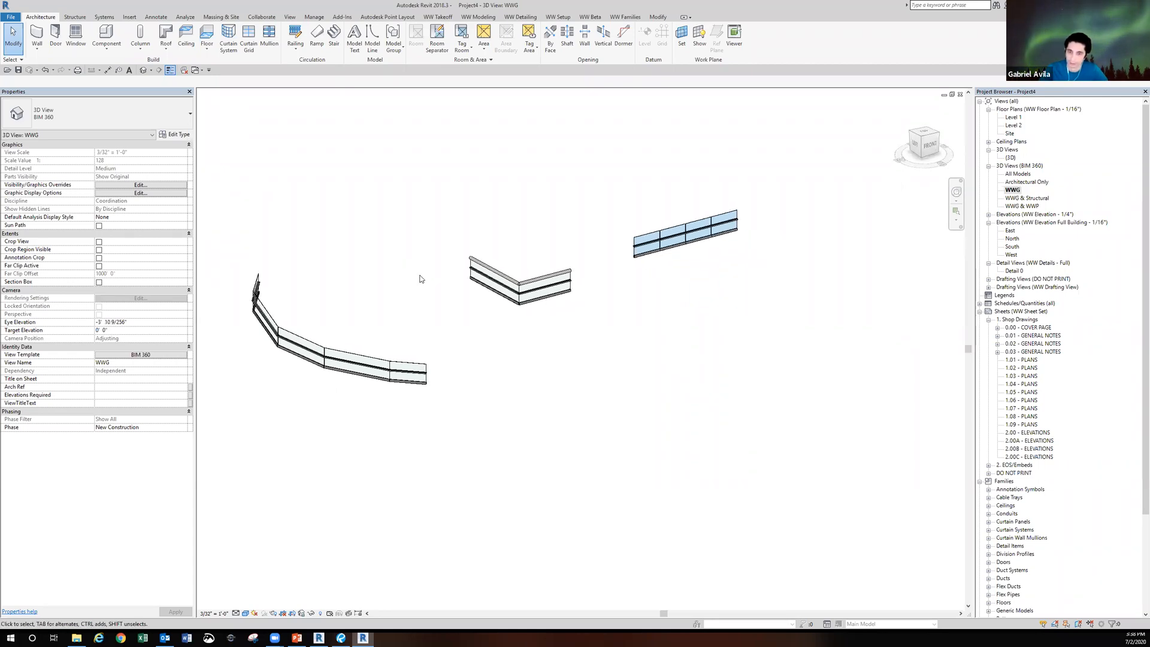
click(293, 34)
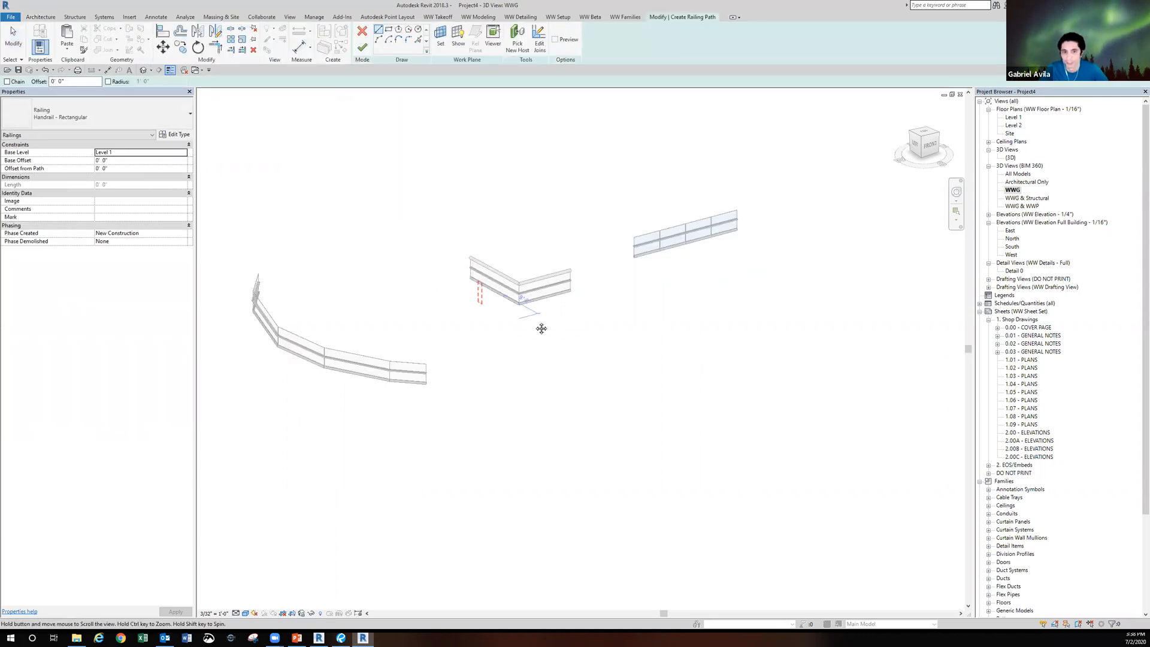
middle_drag(541, 329, 461, 321)
middle_drag(536, 364, 480, 363)
double_click(1013, 117)
scroll(483, 330, down, 2)
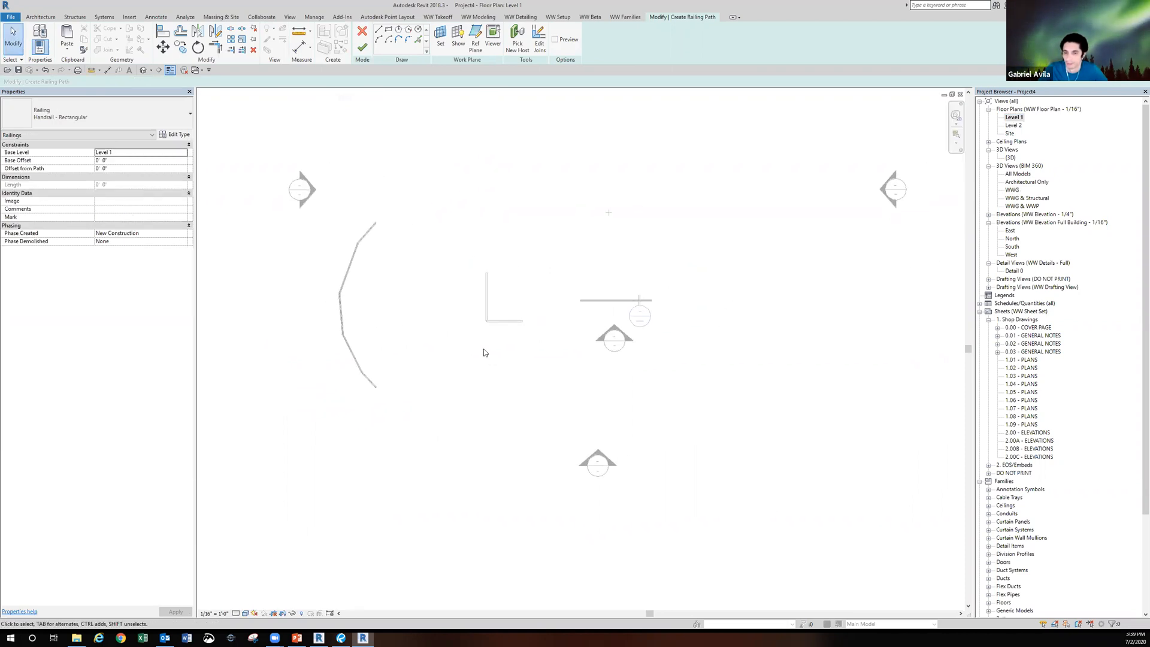
click(363, 33)
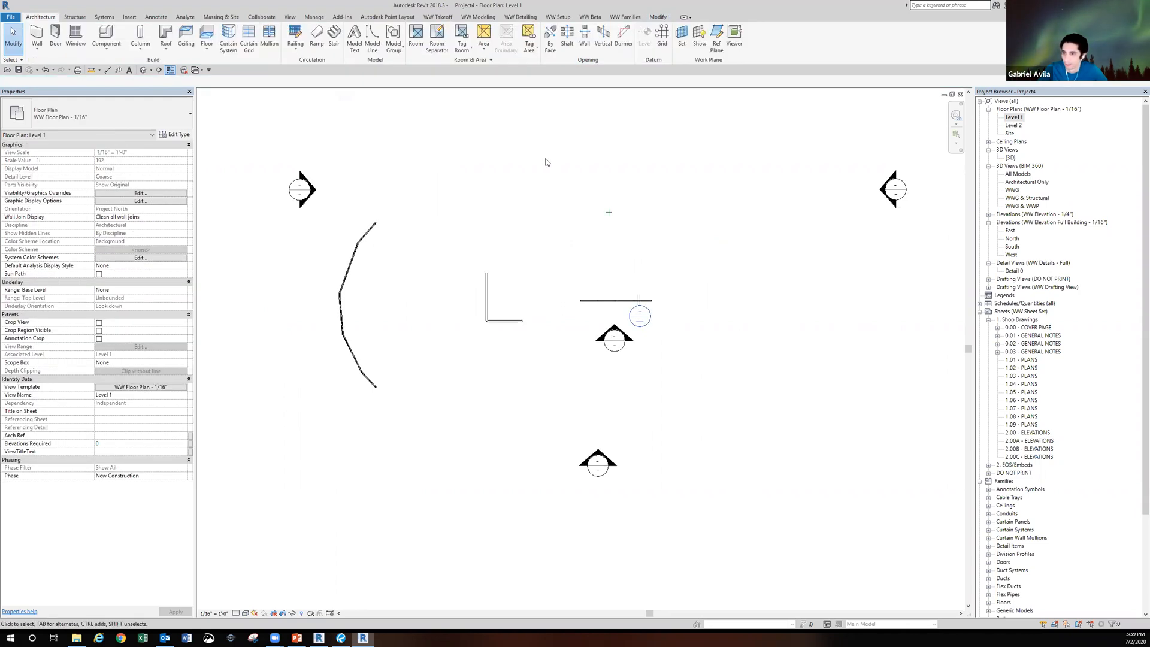
- Create a rectangular Generic - 12" floor about 28' long in an empty area of the Level 1 plan, northeast of the straight handrail
click(206, 34)
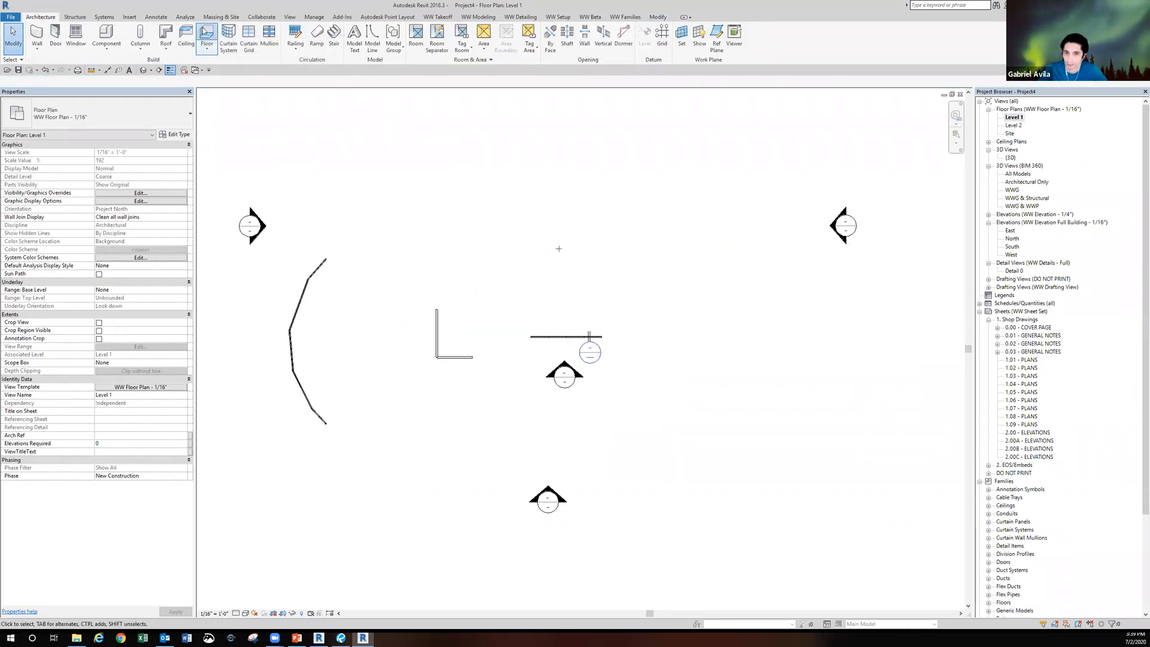
click(437, 28)
click(662, 205)
click(761, 281)
click(362, 48)
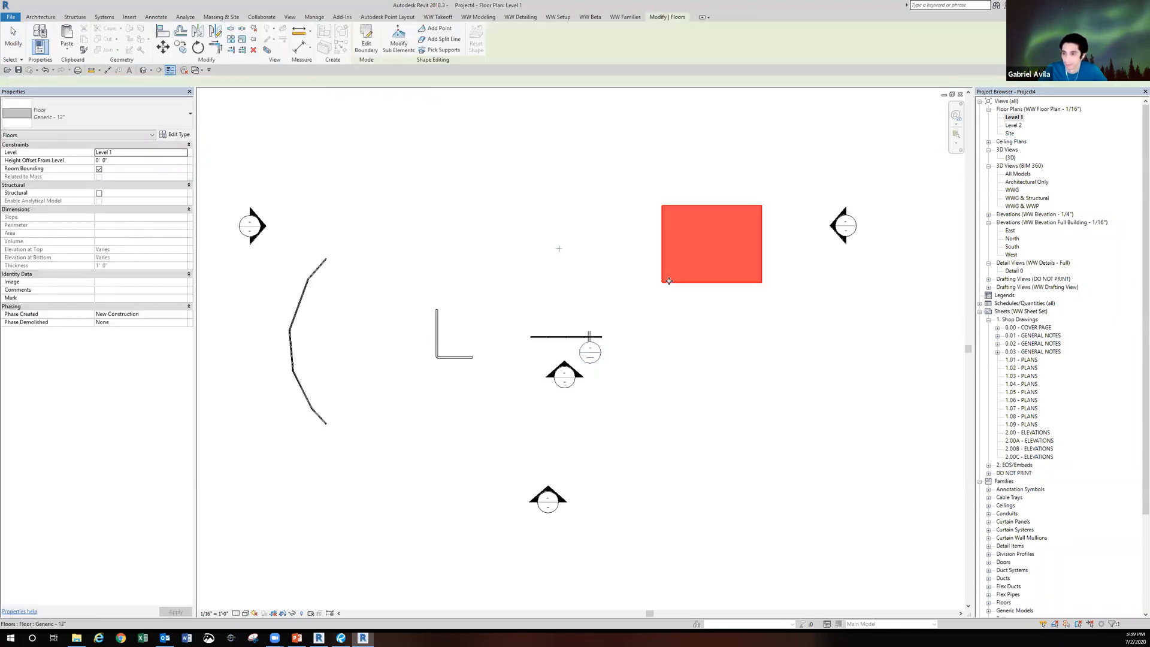
middle_drag(699, 320, 704, 276)
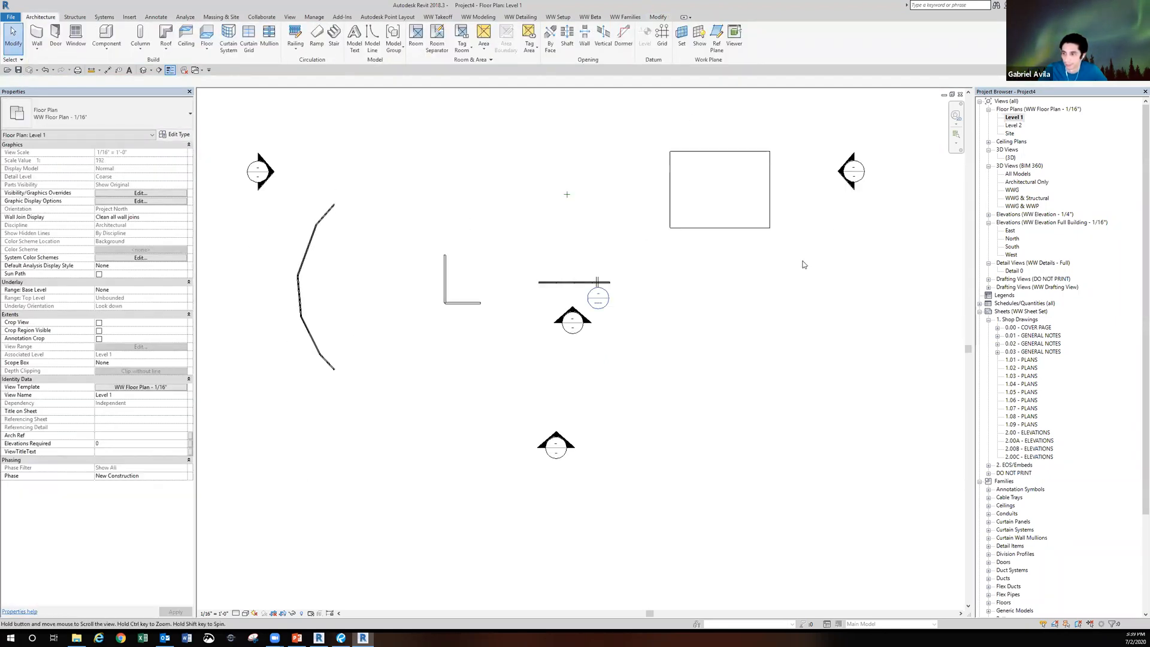
- In the {3D} view, raise one corner point of the rectangular floor to give its surface a slope
double_click(1011, 158)
scroll(680, 307, down, 5)
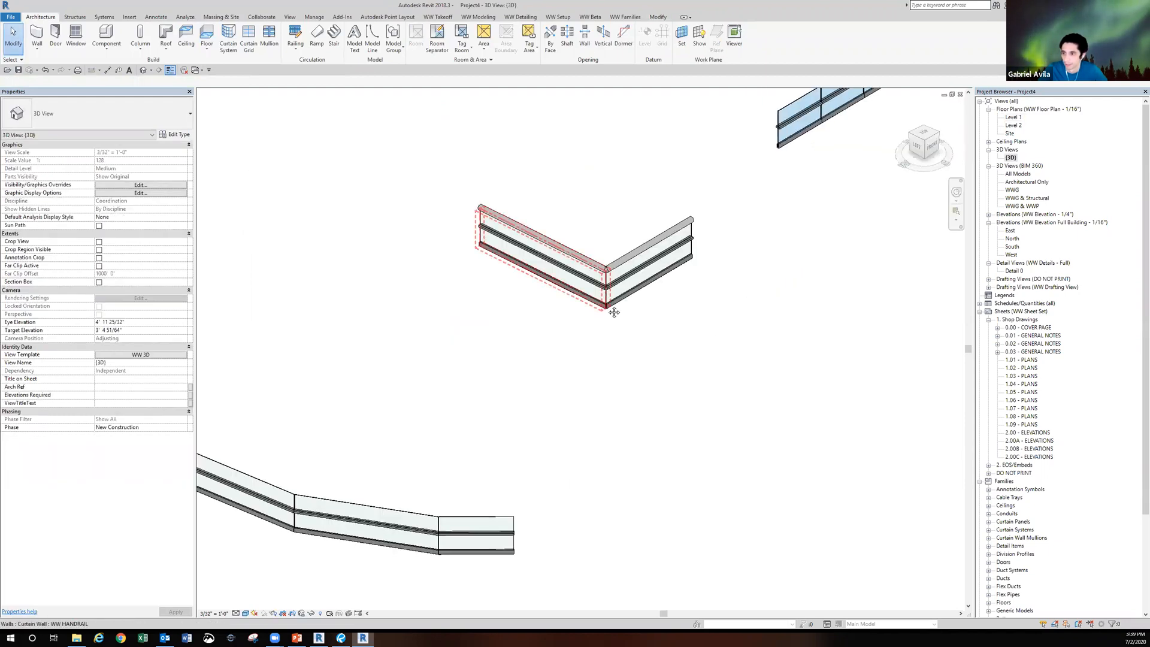
scroll(736, 245, down, 1)
middle_drag(736, 244, 594, 406)
scroll(667, 296, up, 5)
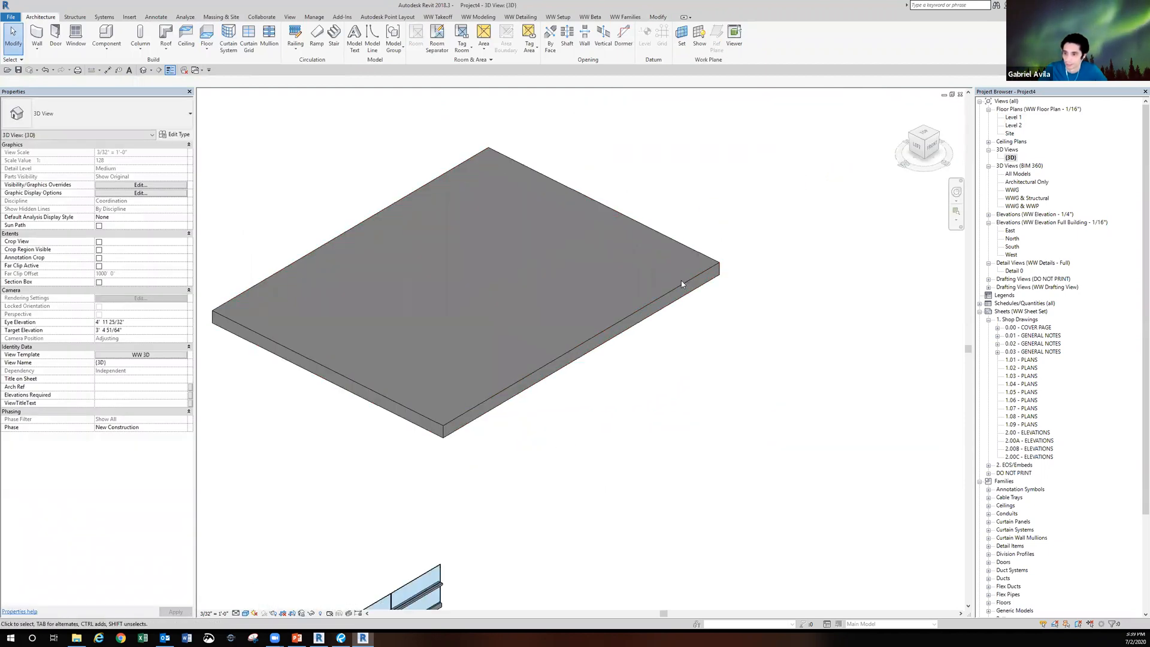
click(689, 278)
scroll(689, 278, up, 2)
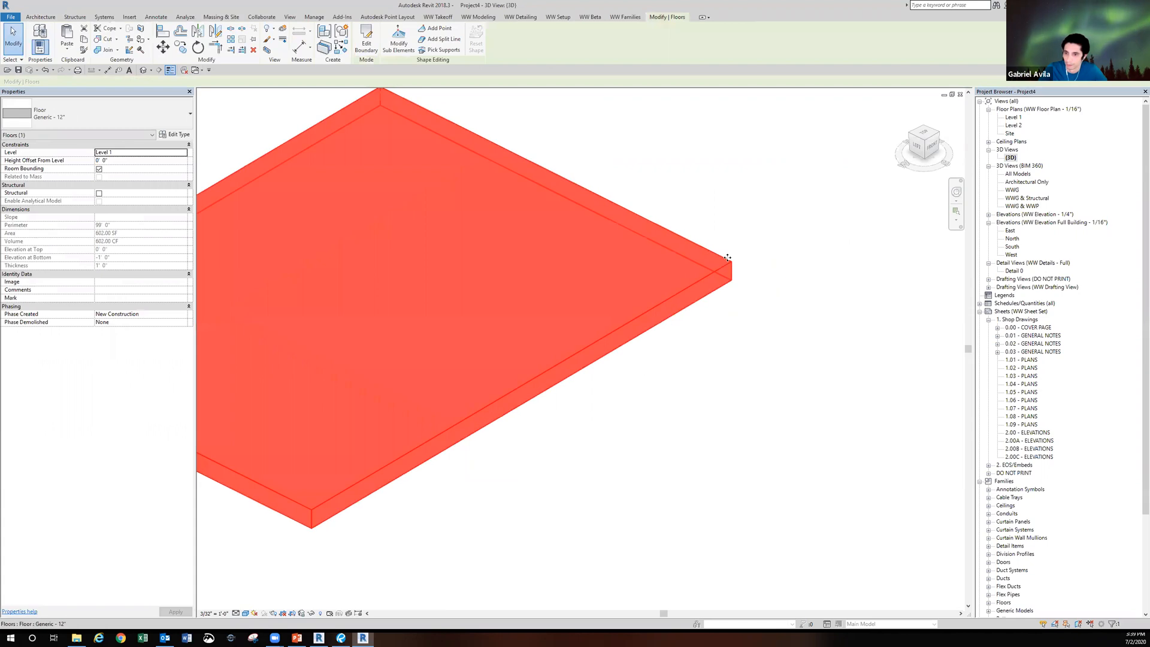
click(398, 39)
scroll(652, 242, down, 1)
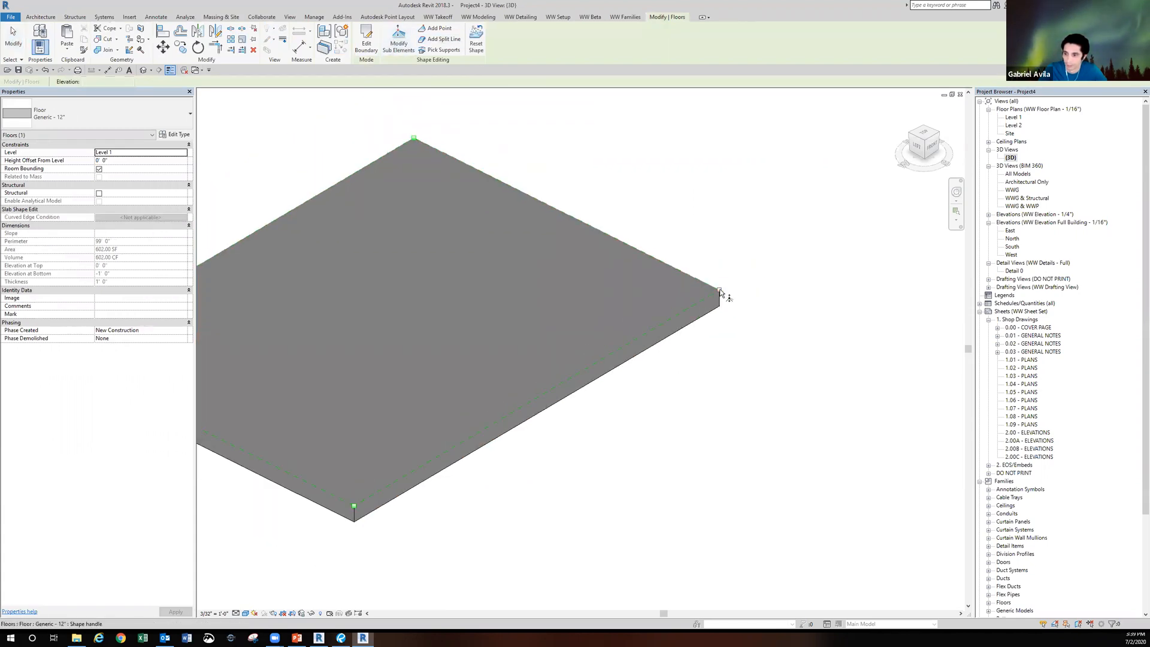
drag(721, 291, 730, 249)
shift+middle_drag(759, 326, 719, 398)
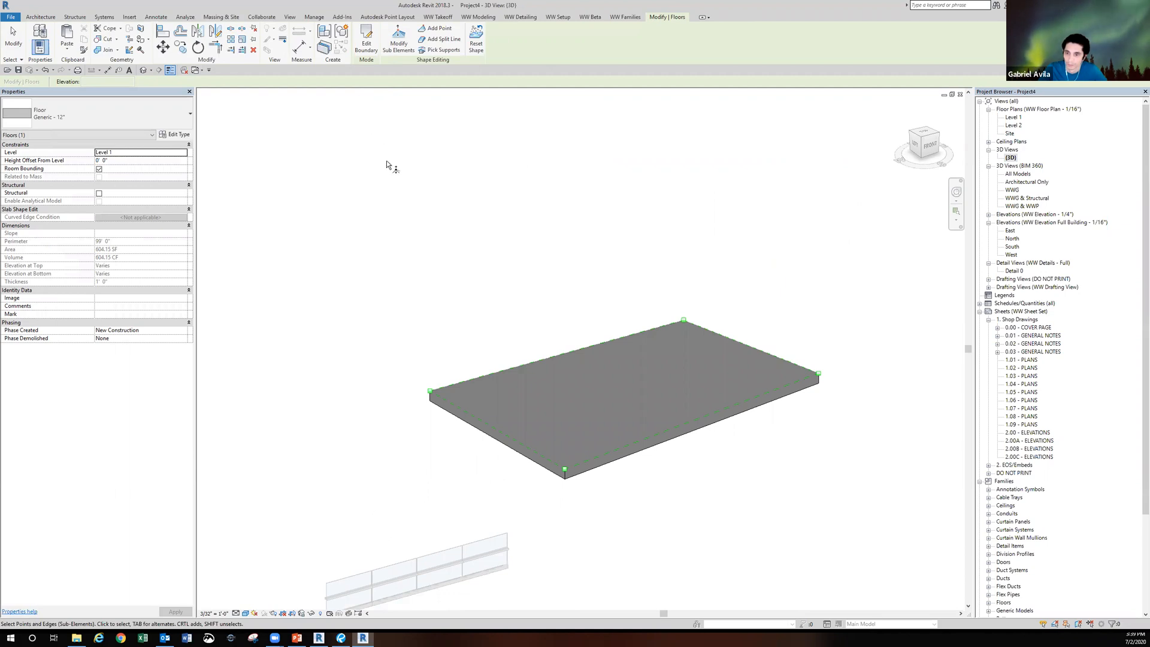
click(433, 215)
middle_drag(420, 224, 378, 197)
scroll(377, 197, down, 2)
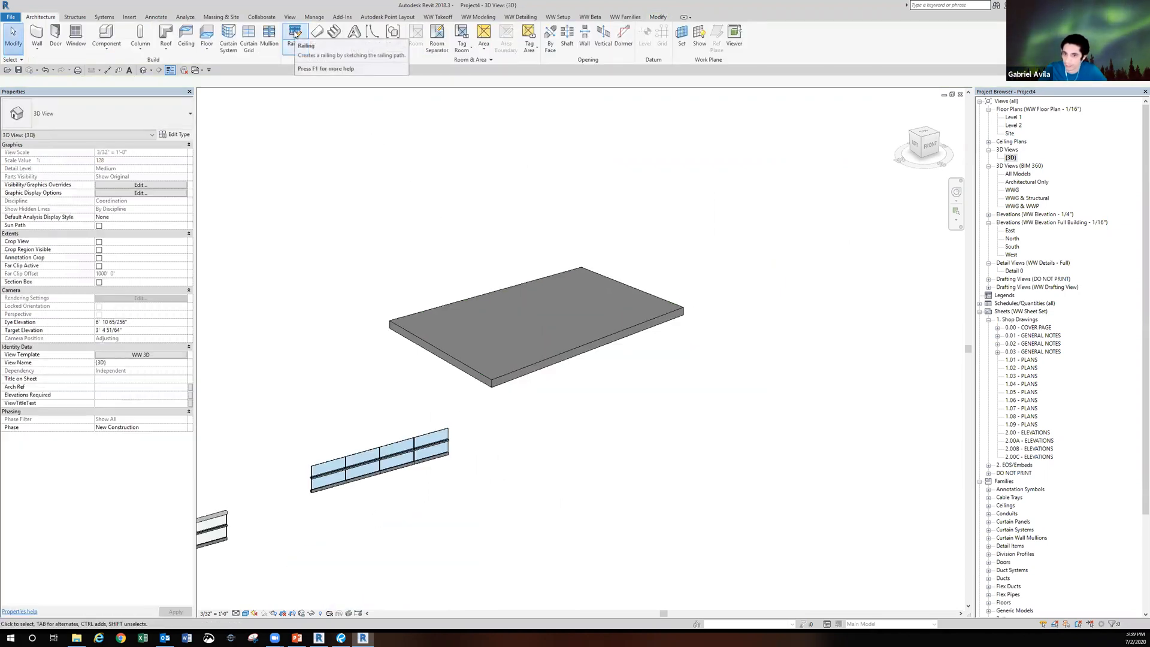
- Create a Handrail - Rectangular railing in the Level 1 plan by picking the floor's south edge as its path
double_click(1013, 117)
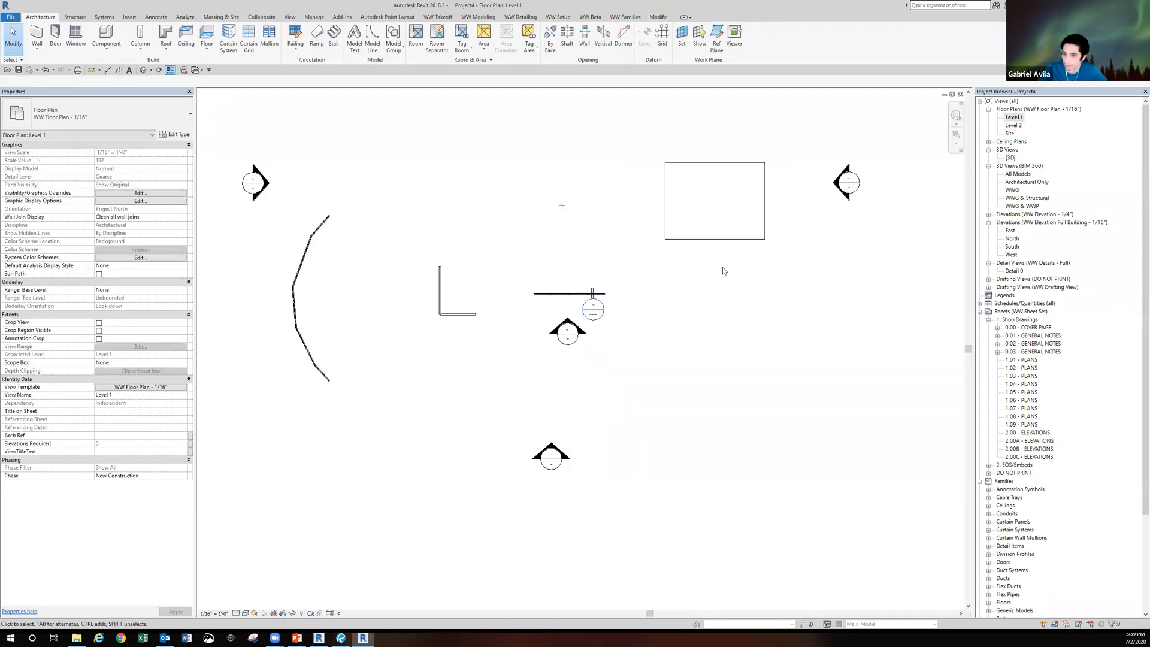
scroll(636, 333, up, 2)
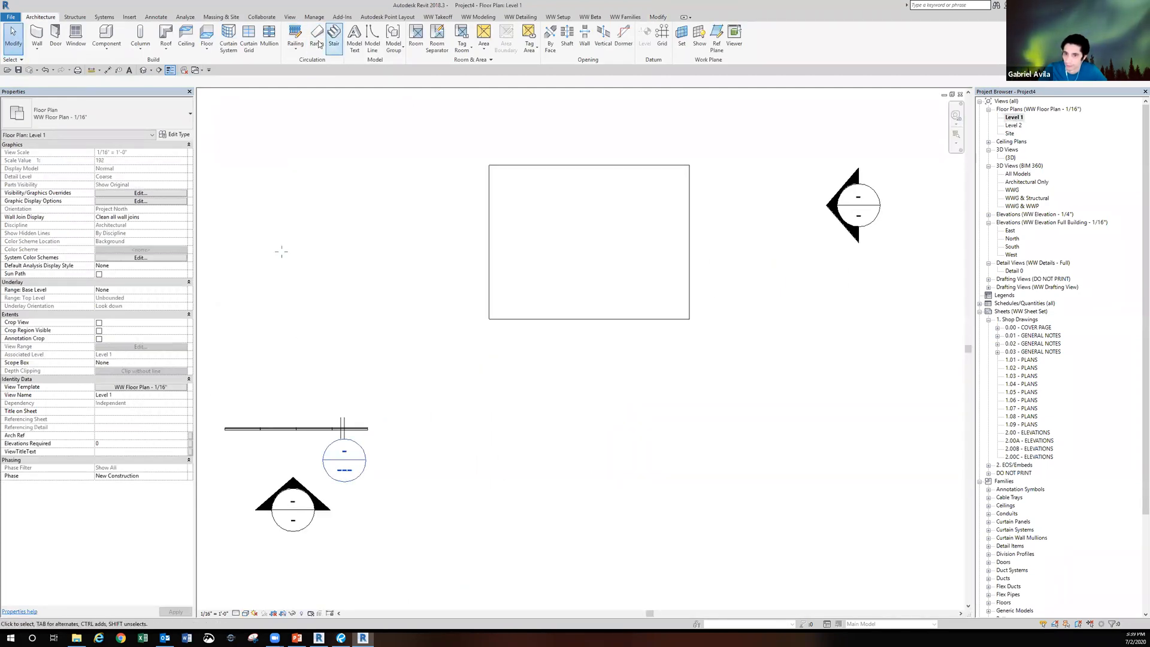
click(294, 34)
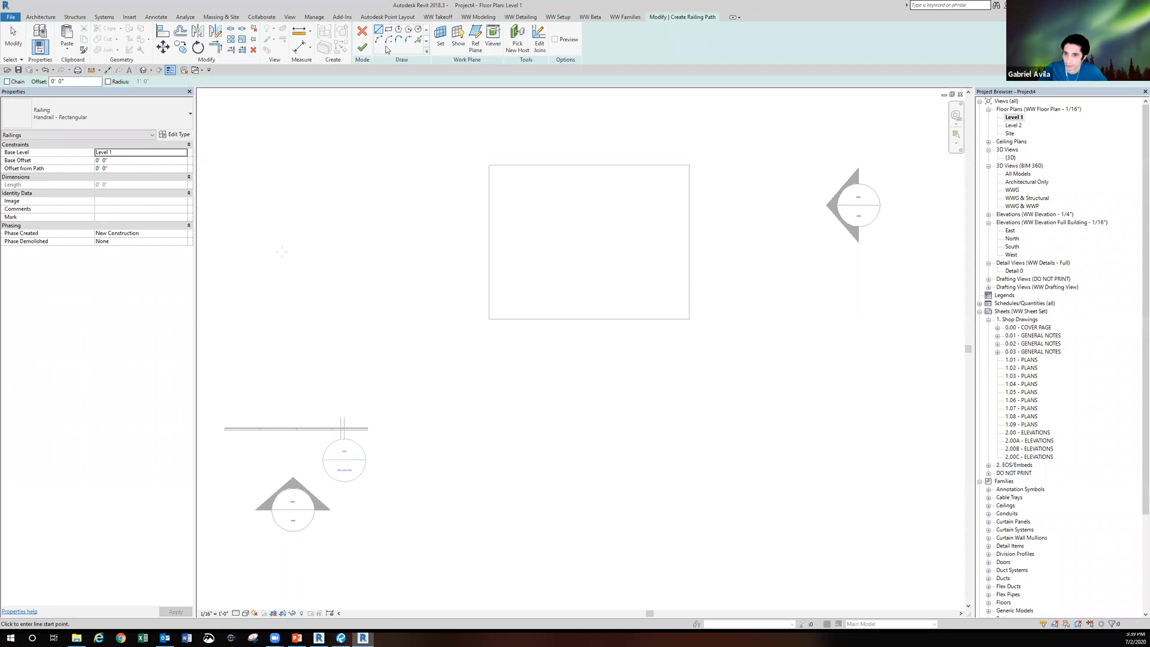
click(419, 40)
click(563, 320)
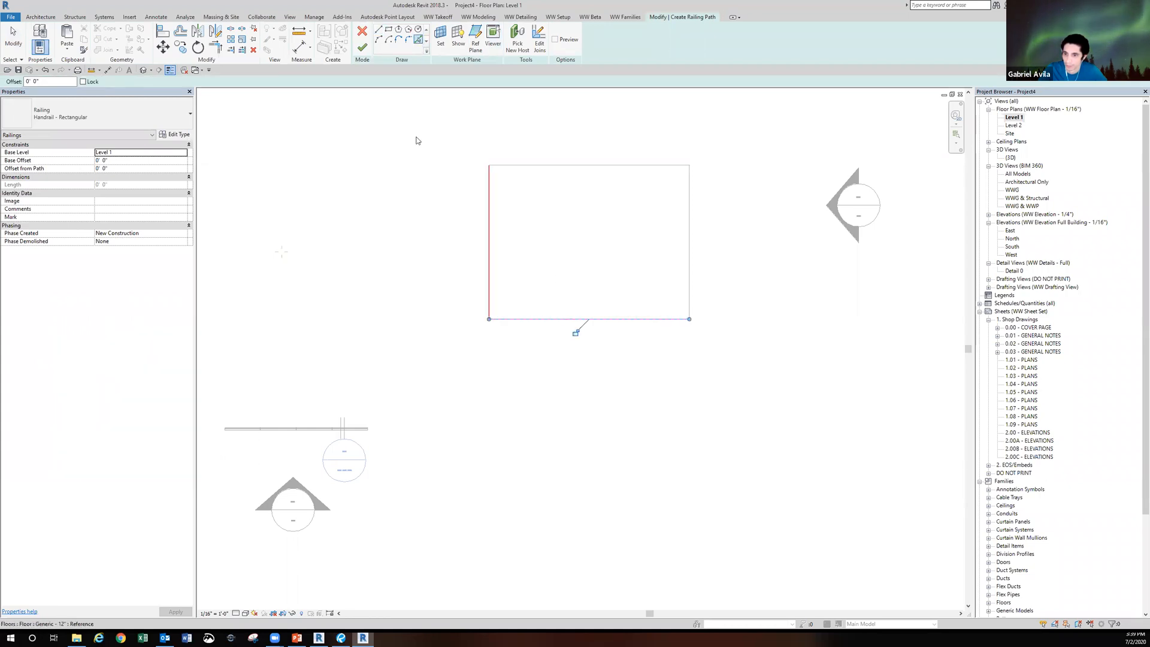
click(362, 50)
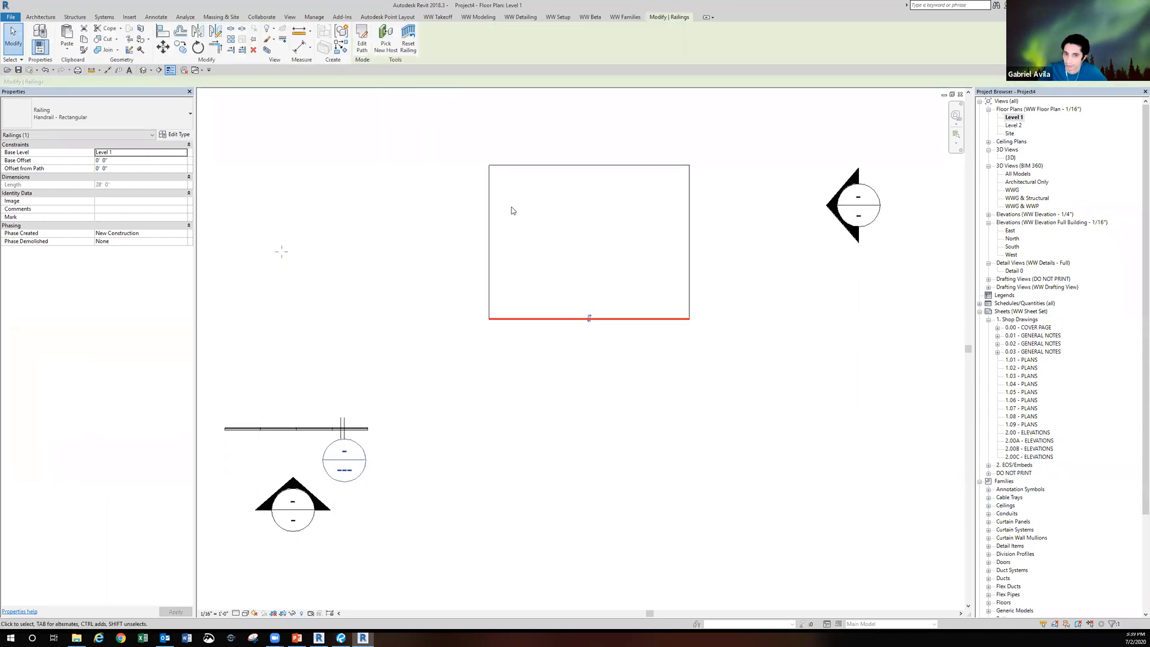
- In the {3D} view, pick the sloped floor as the new host of the Handrail - Rectangular railing
double_click(1010, 157)
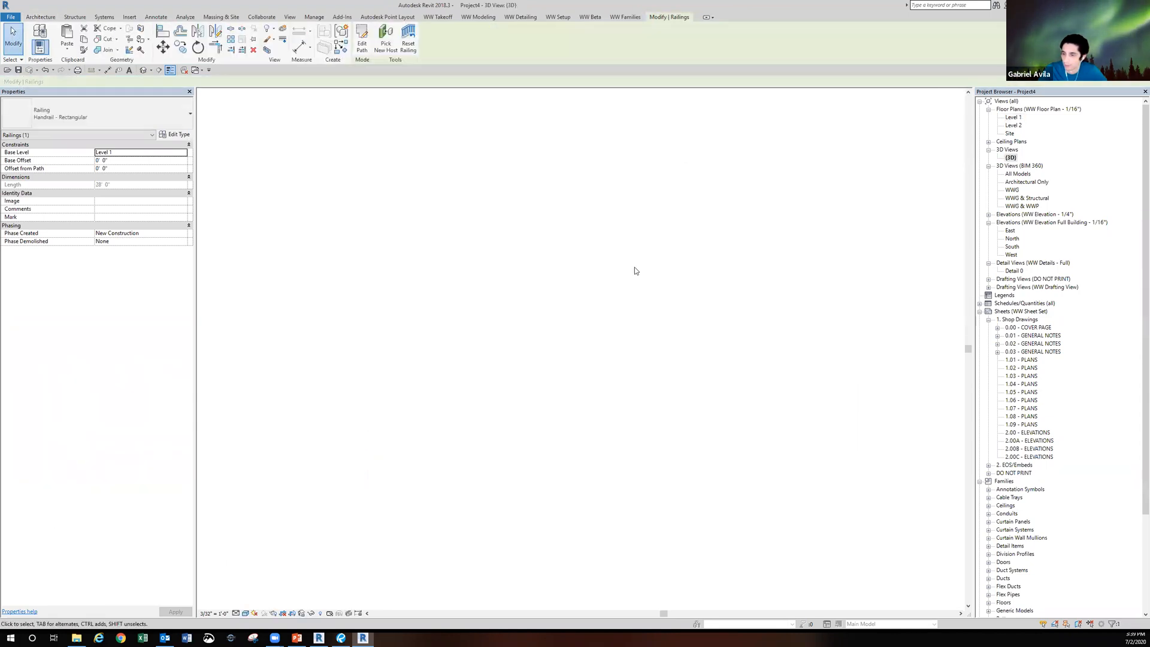
scroll(529, 342, up, 3)
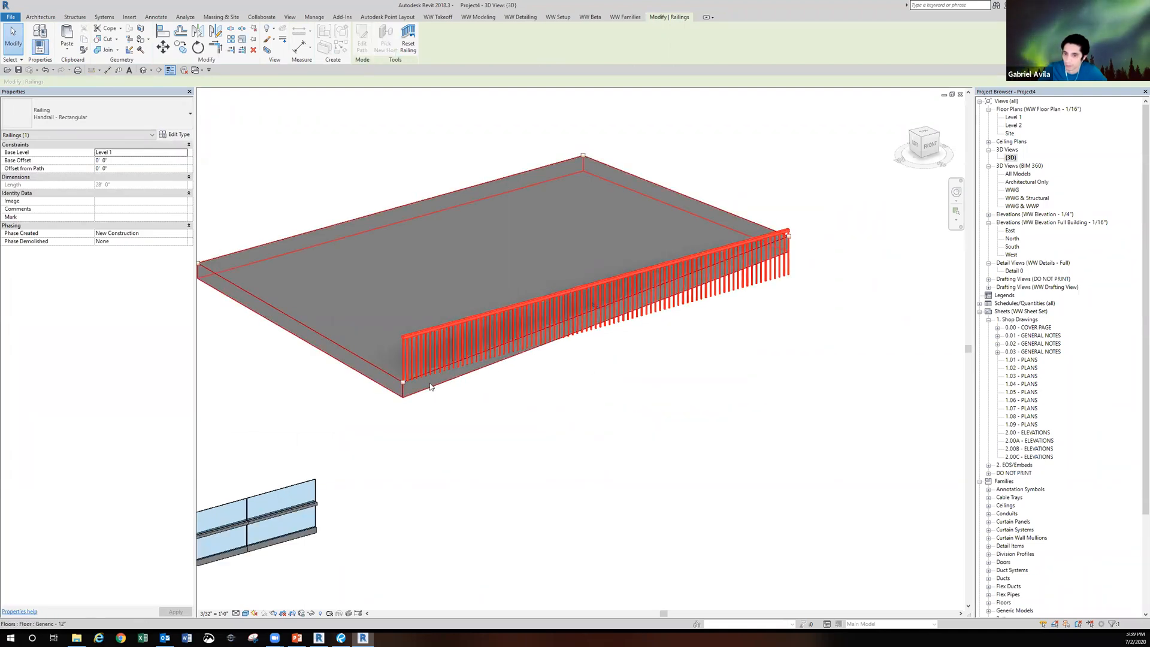
key(Escape)
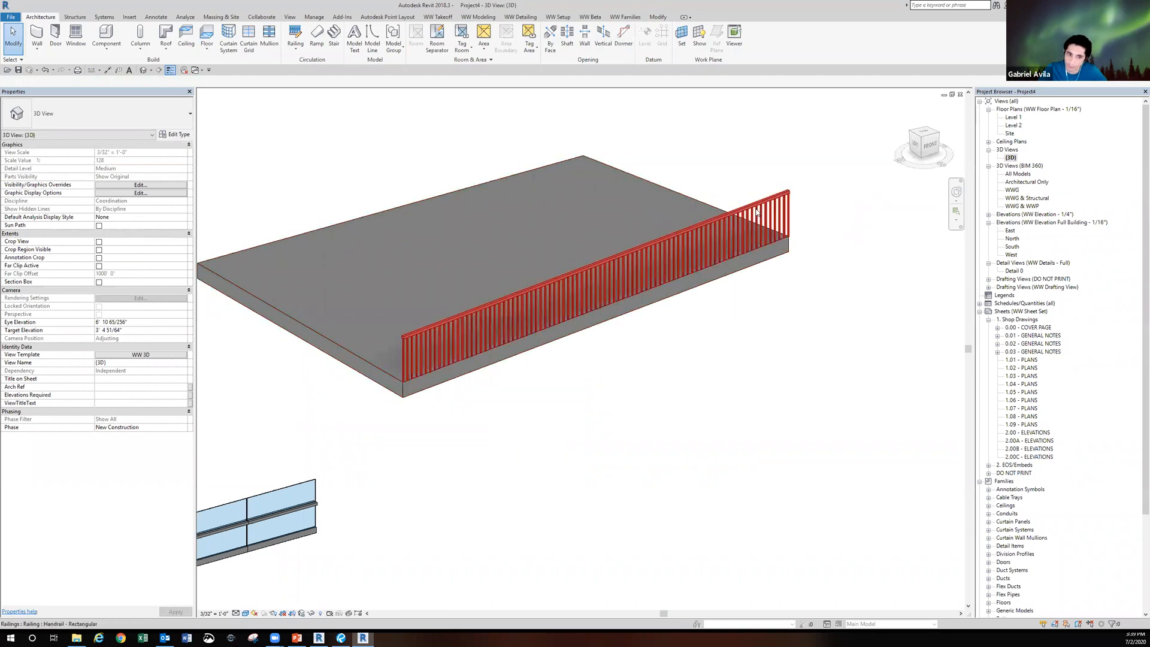
scroll(762, 214, down, 1)
scroll(761, 214, up, 2)
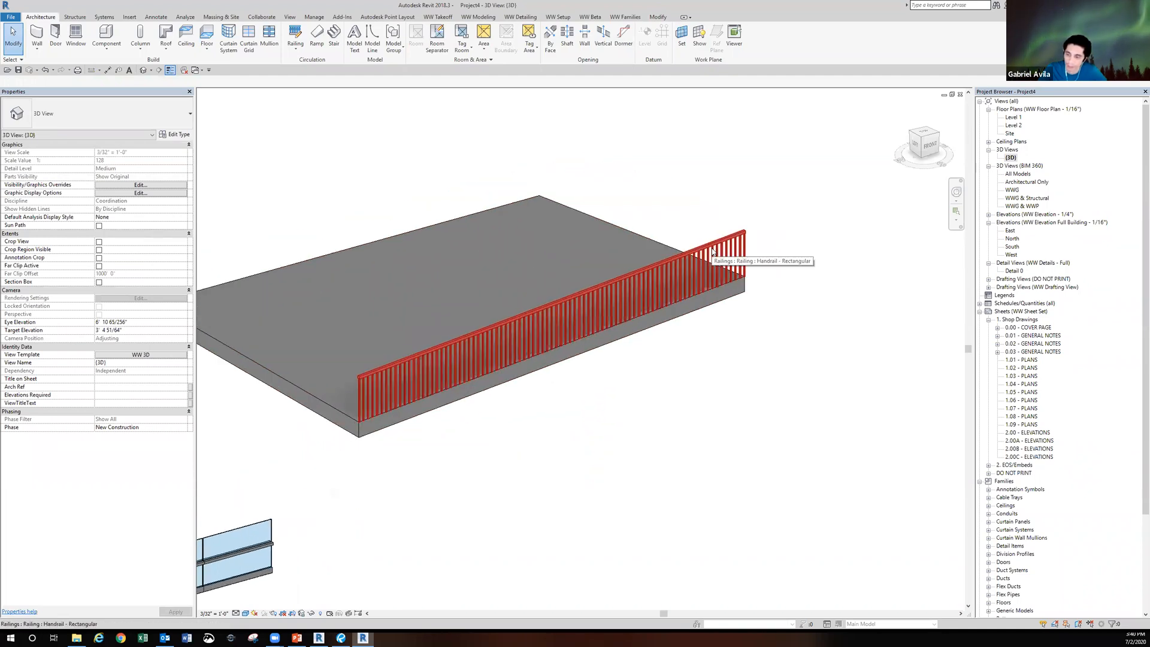
click(711, 248)
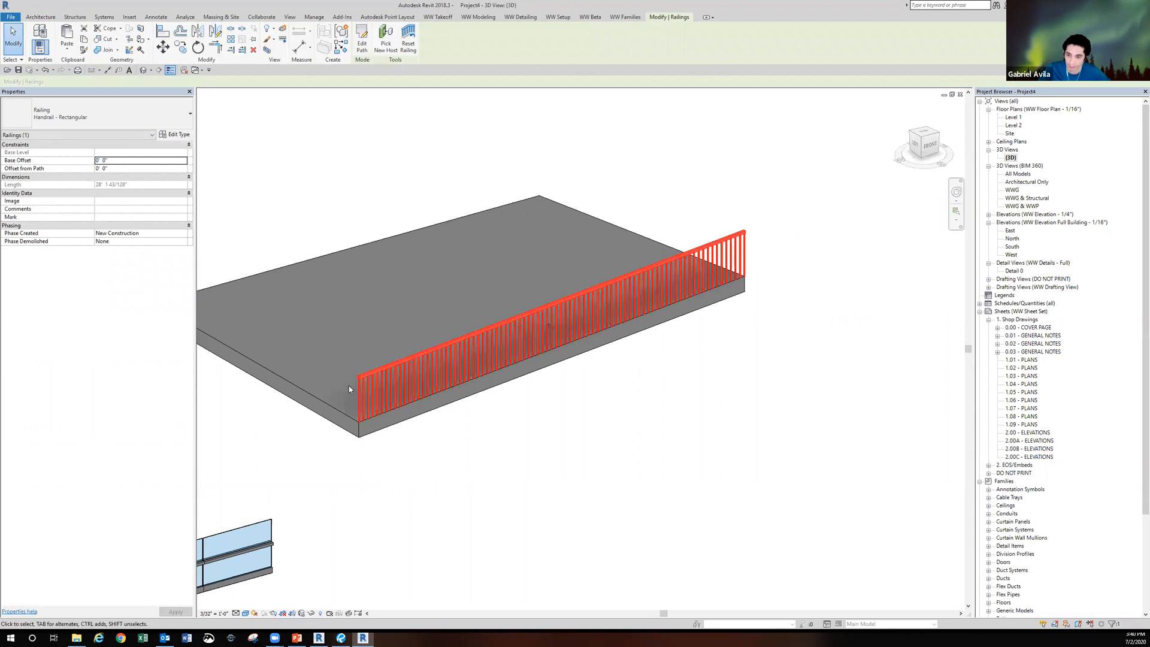
scroll(440, 350, down, 1)
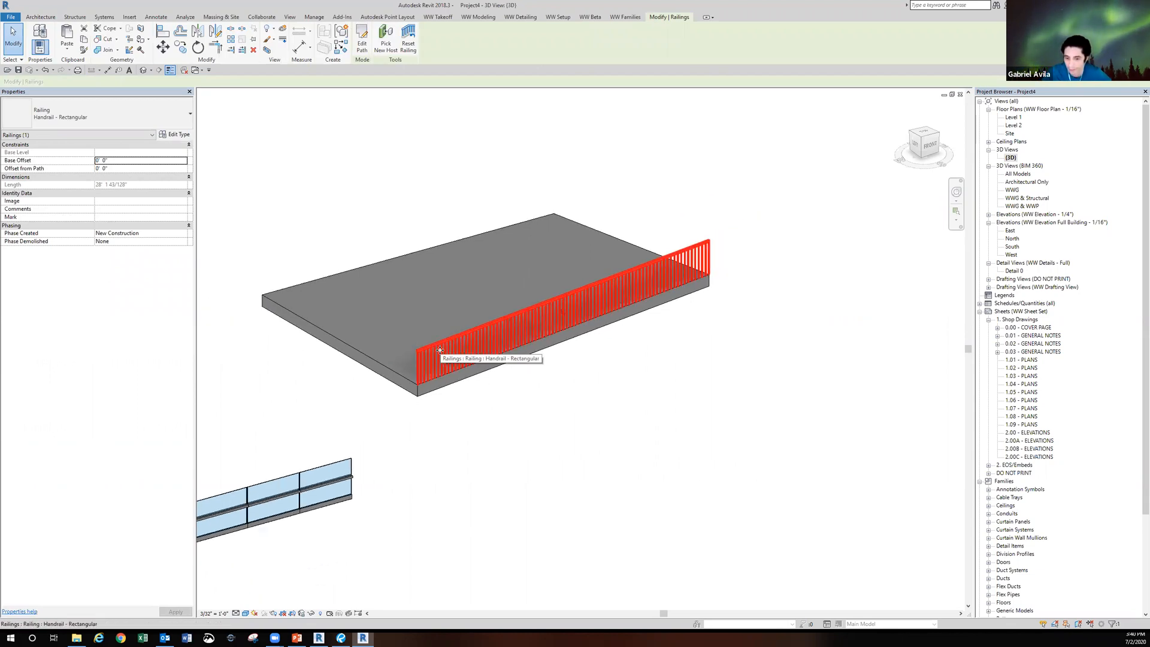
- Delete the vertical curtain grid line nearest the east end of the straight WW HANDRAIL curtain wall
middle_drag(368, 455, 446, 425)
scroll(436, 429, up, 2)
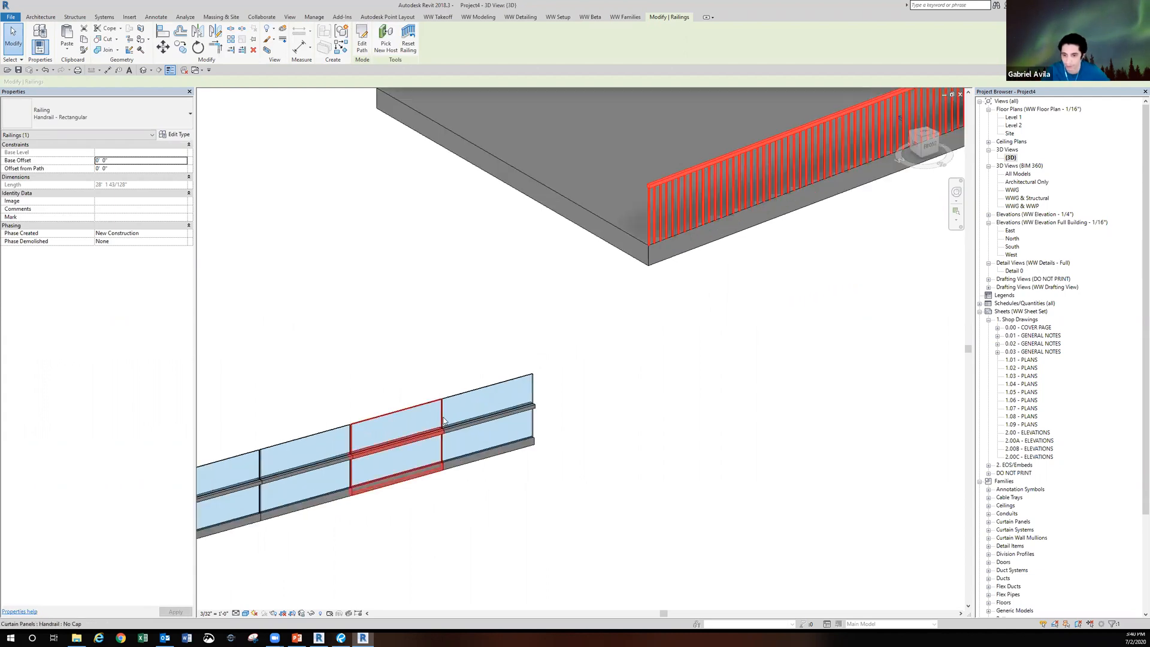
key(Escape)
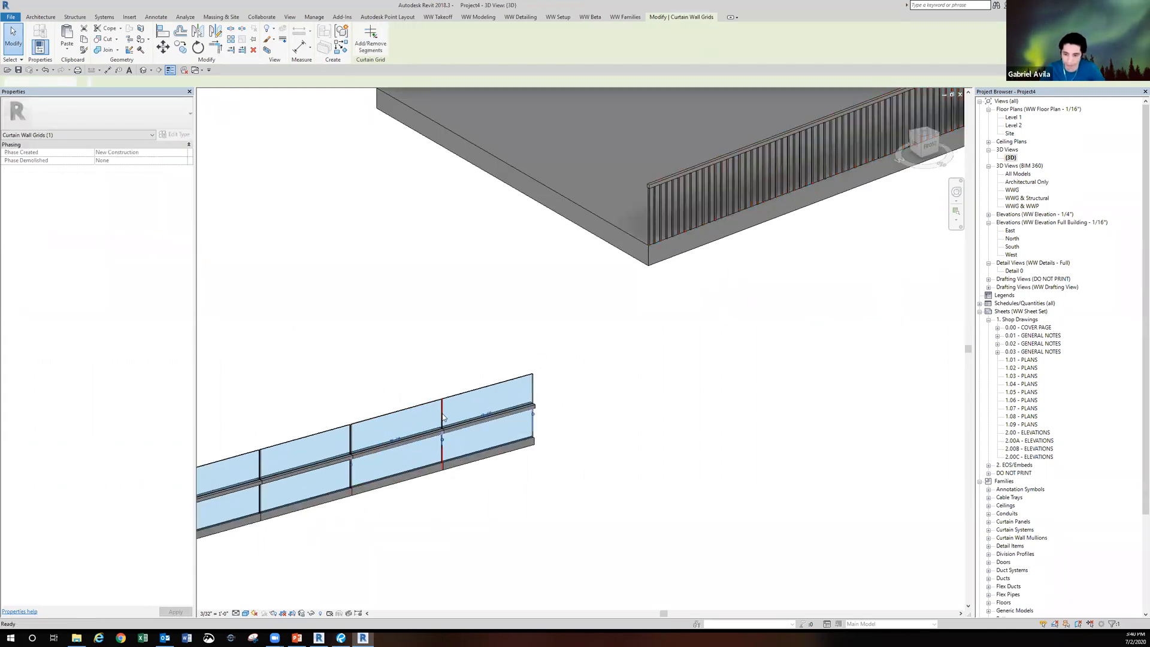
middle_drag(459, 342, 269, 467)
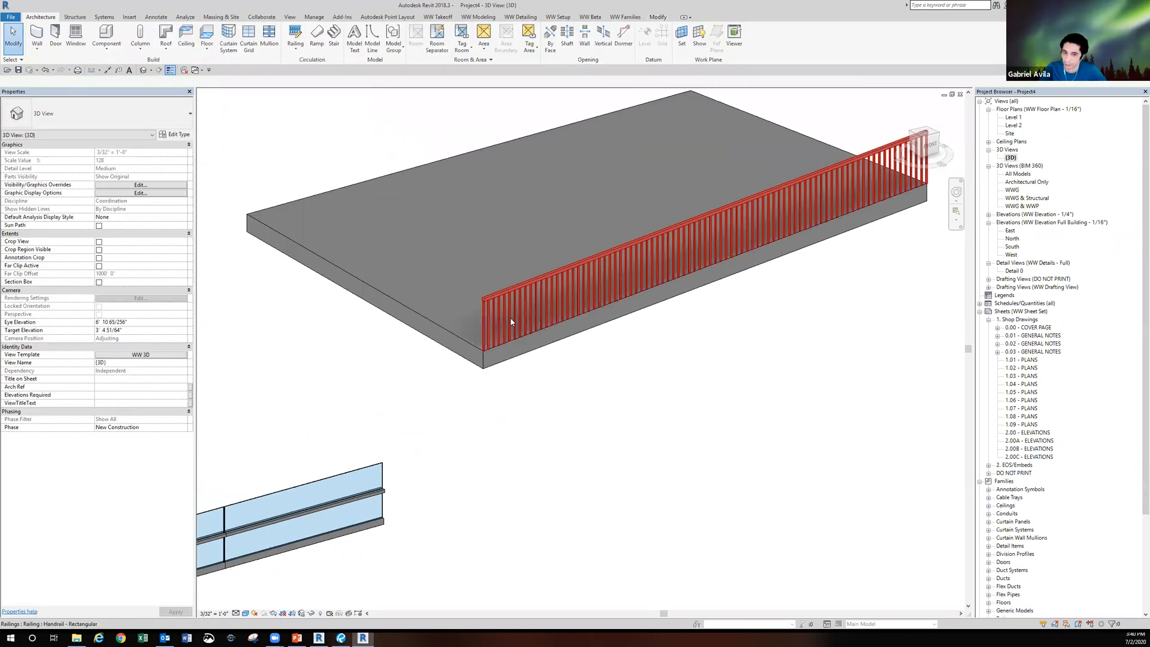
- Review the type properties of the Handrail - Rectangular railing on the sloped floor
click(511, 322)
scroll(444, 342, down, 2)
click(187, 136)
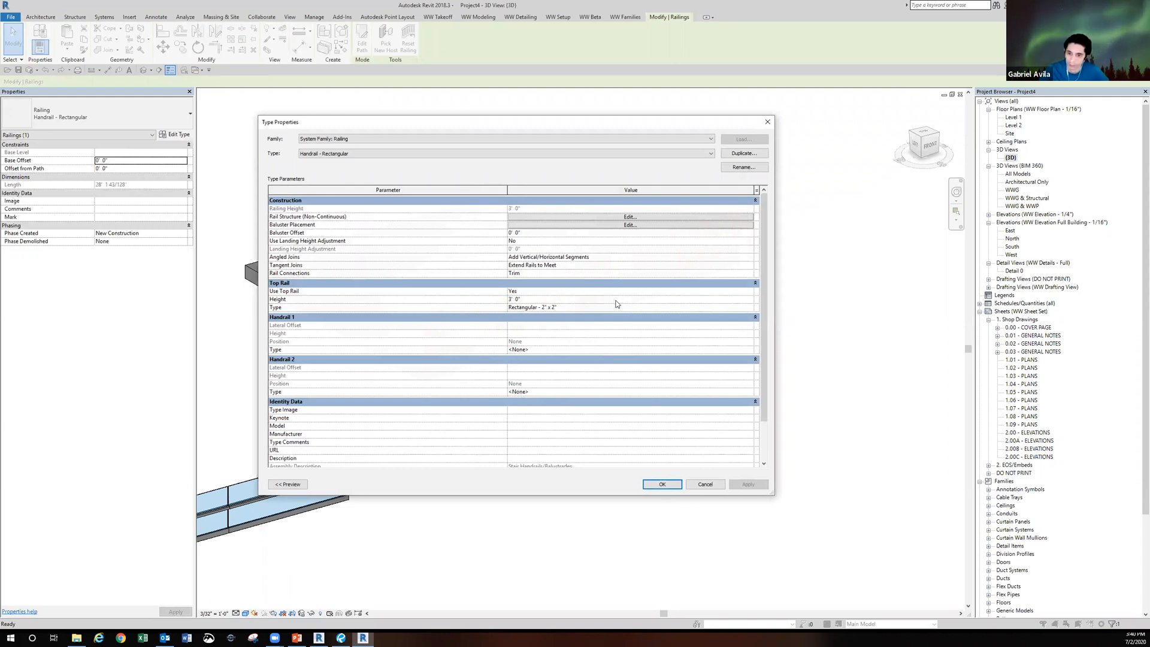
click(706, 484)
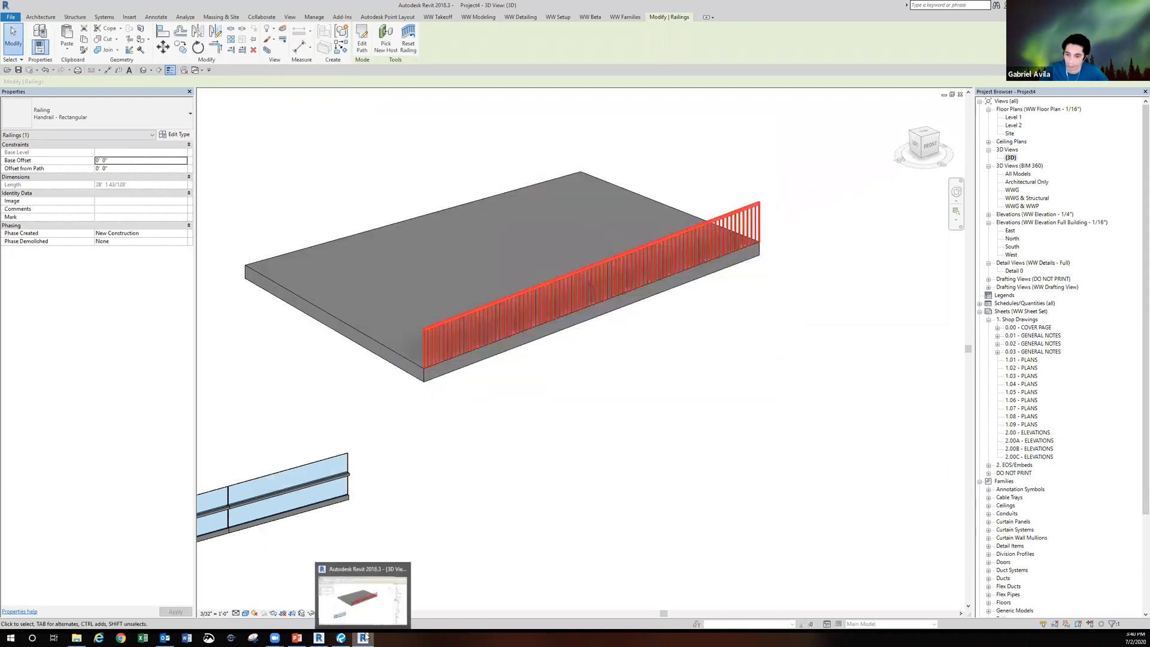
- Switch to the MarketHall Revit model and examine the glass railing along the ramp
mouse_move(312, 635)
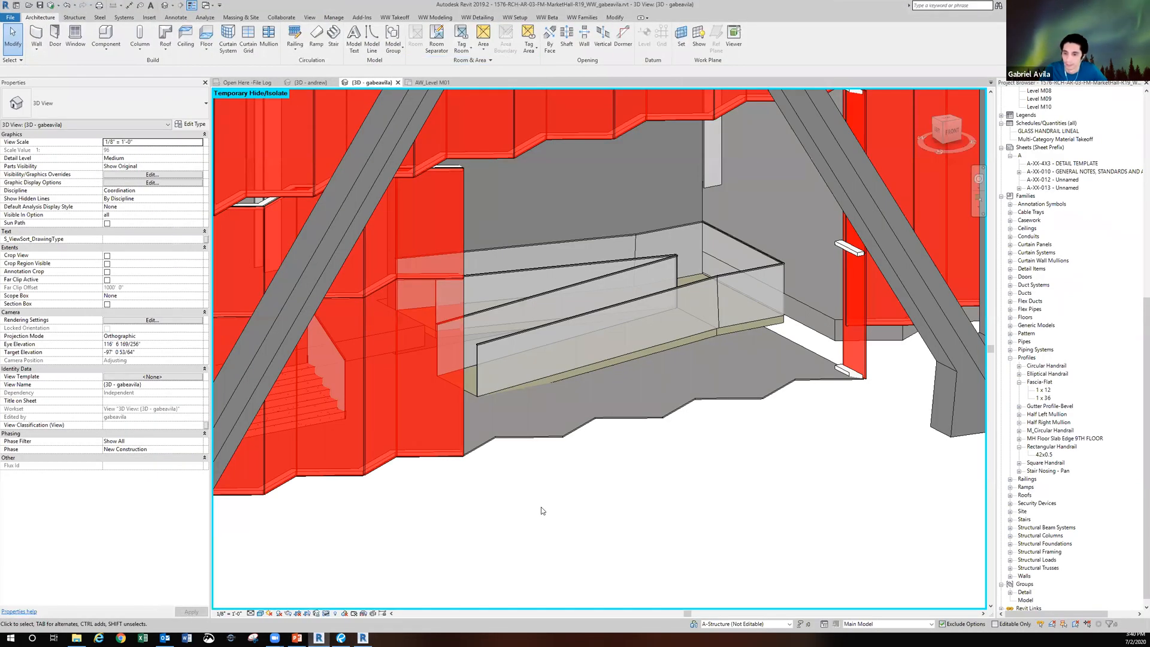
mouse_move(542, 507)
shift+middle_down()
mouse_move(554, 512)
mouse_move(555, 502)
mouse_move(540, 515)
shift+middle_up()
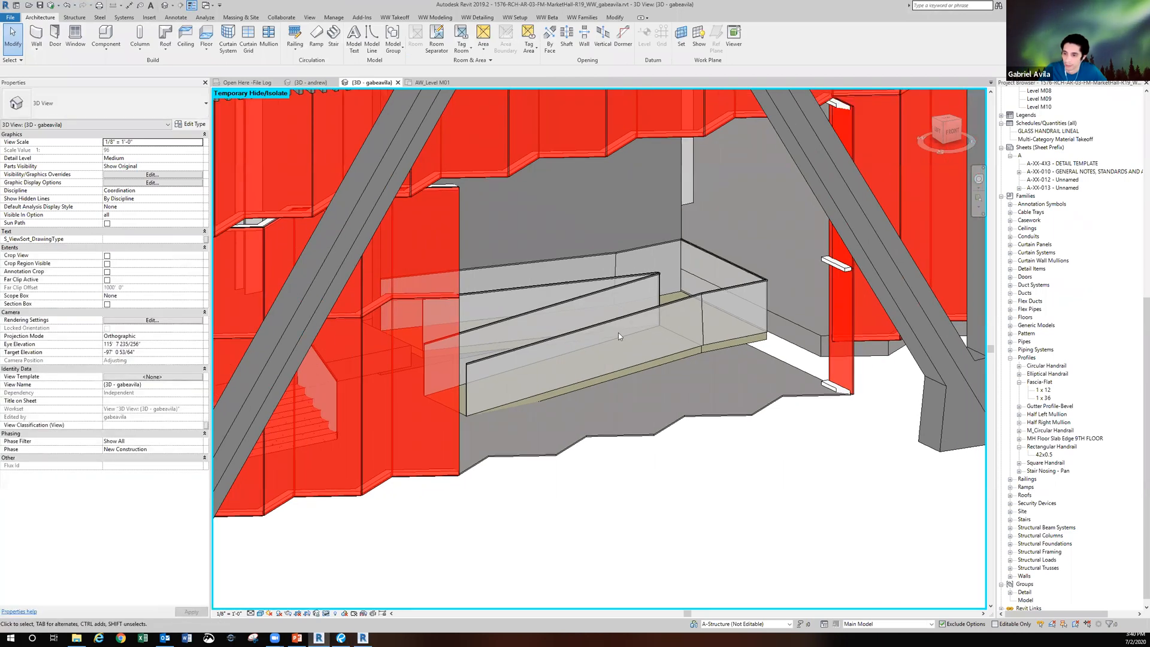
click(675, 244)
scroll(637, 281, up, 2)
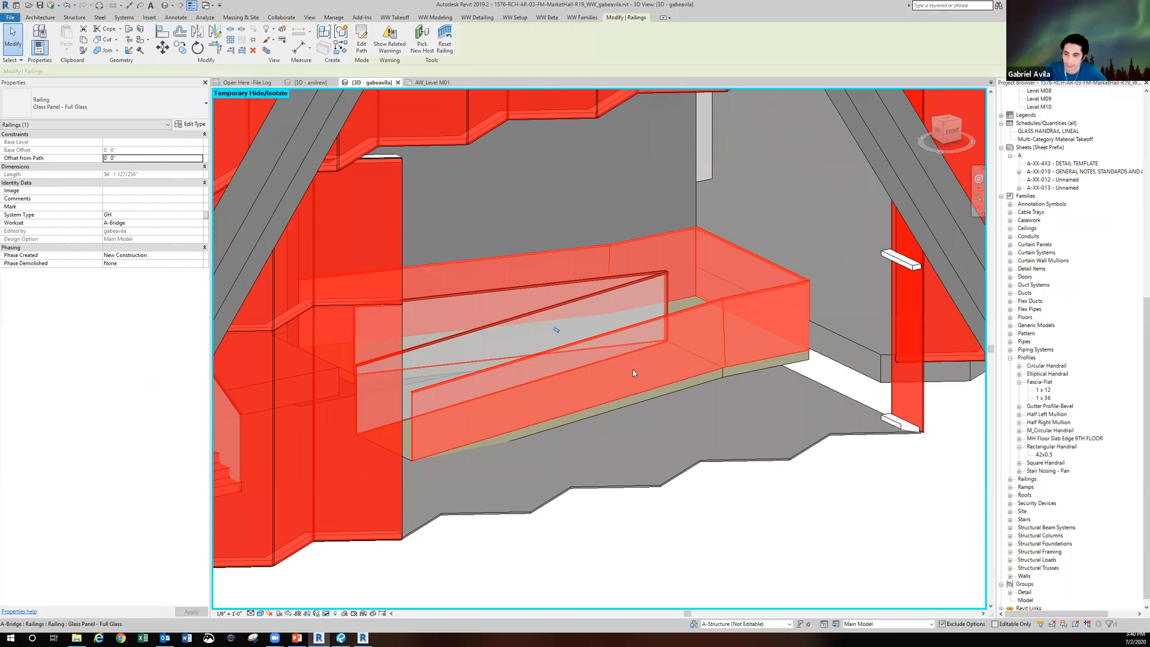
key(Escape)
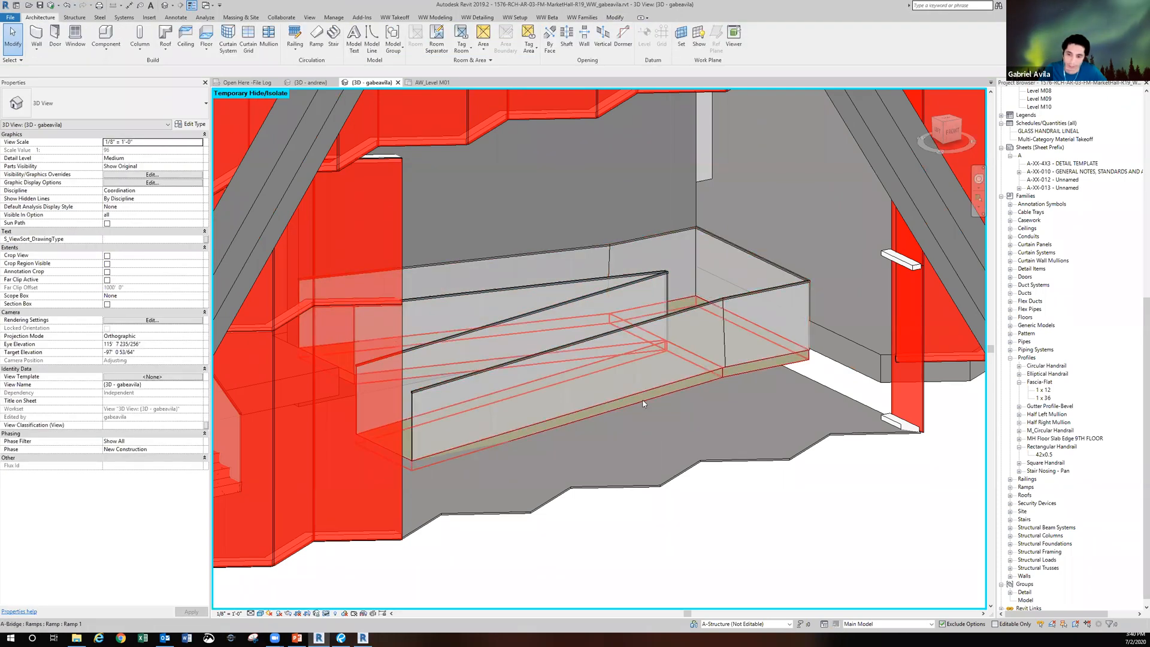
- Review the type properties and non-continuous rail structure of the Glass Panel - Full Glass railing on the ramp
click(713, 305)
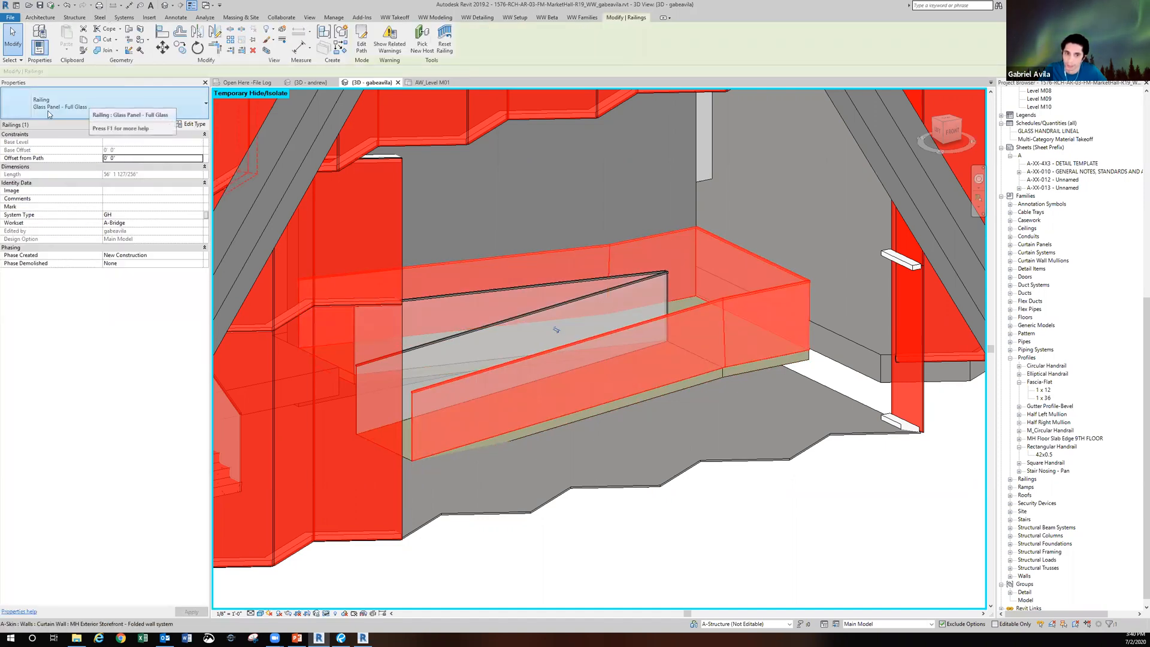
click(198, 125)
click(605, 349)
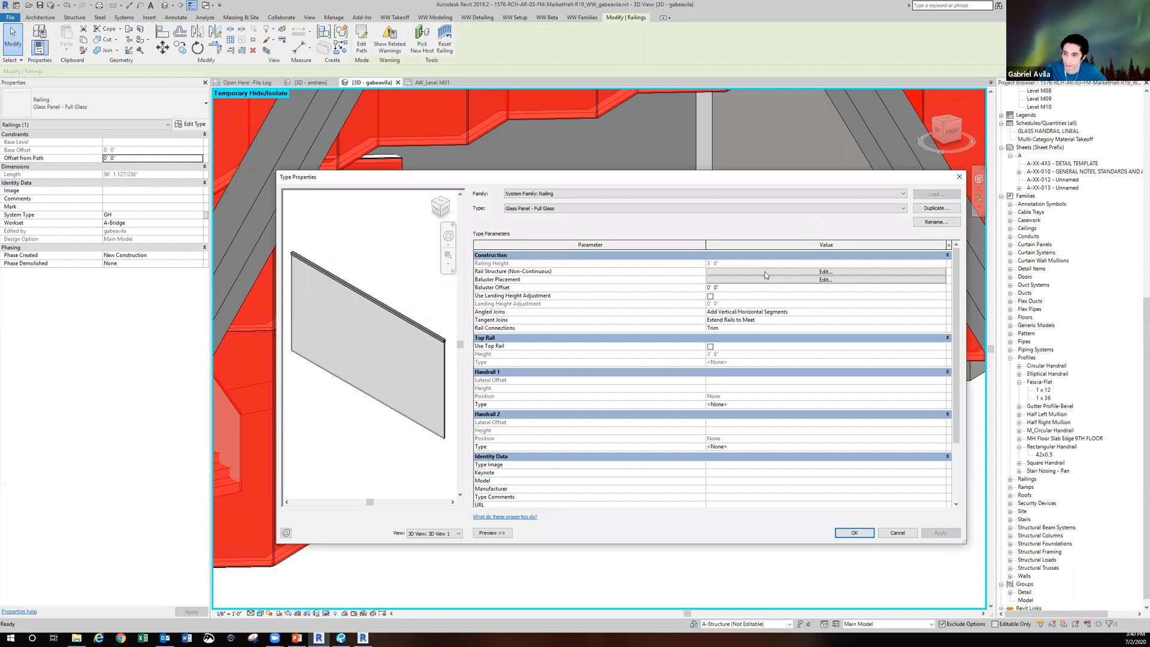
click(767, 273)
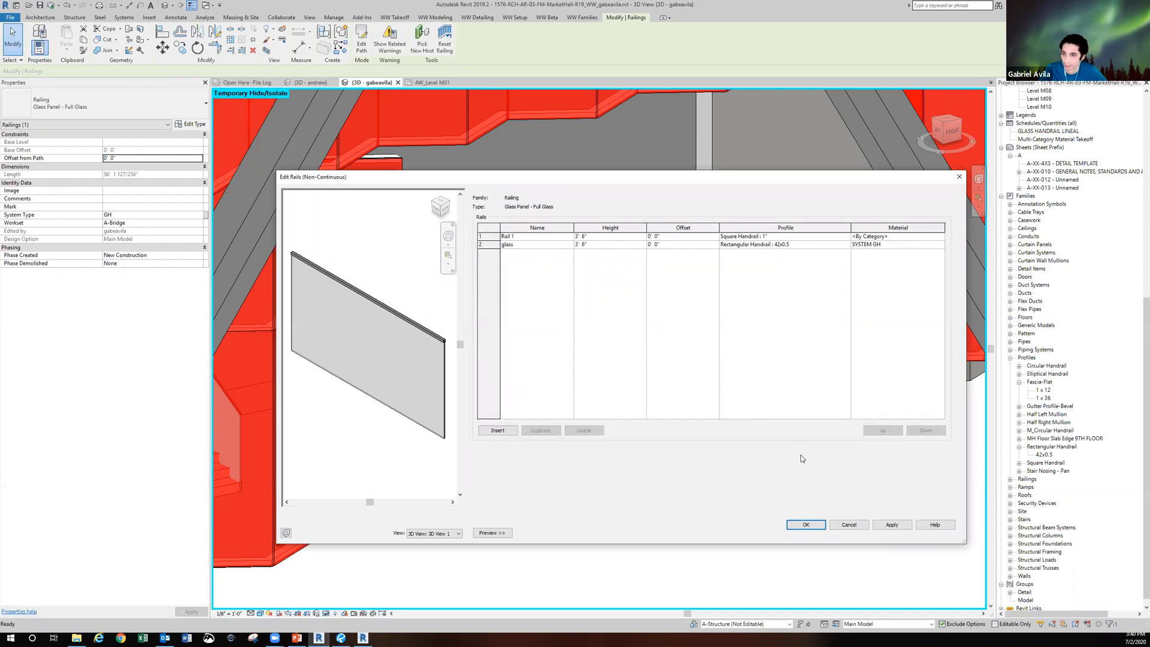
click(853, 527)
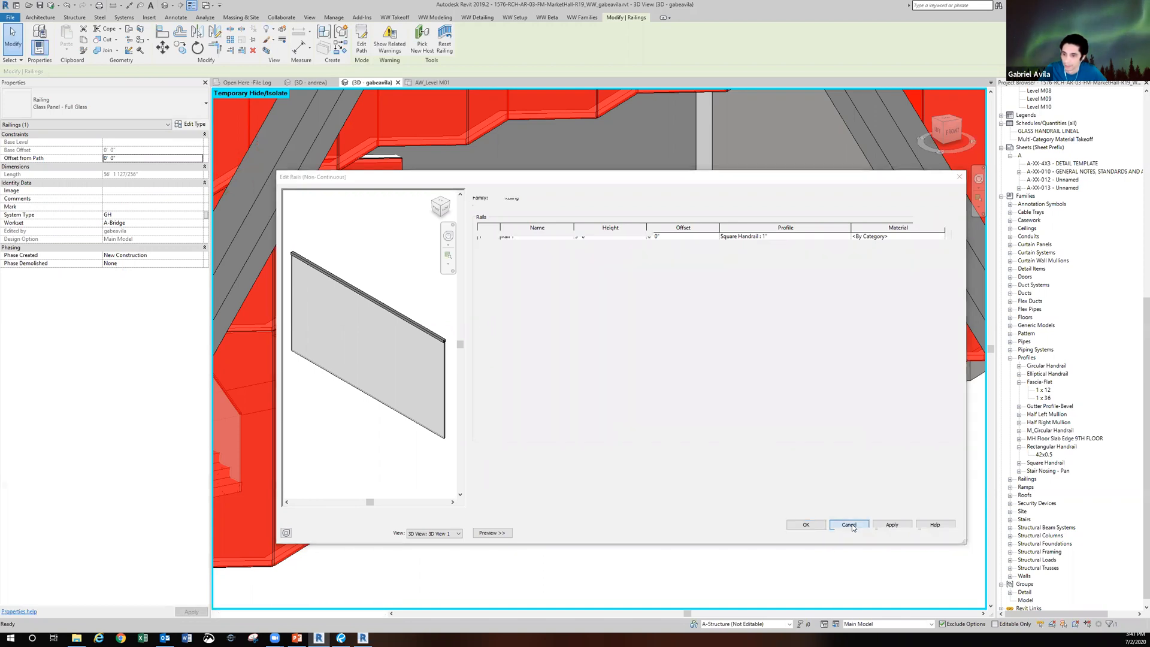
click(616, 353)
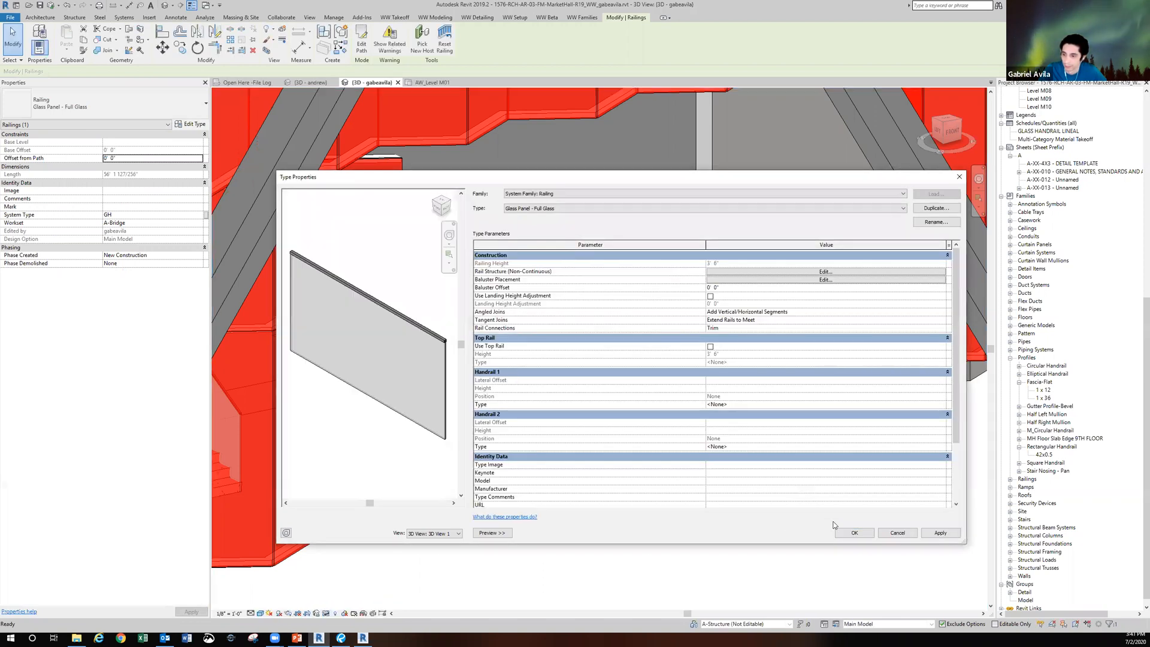
click(851, 529)
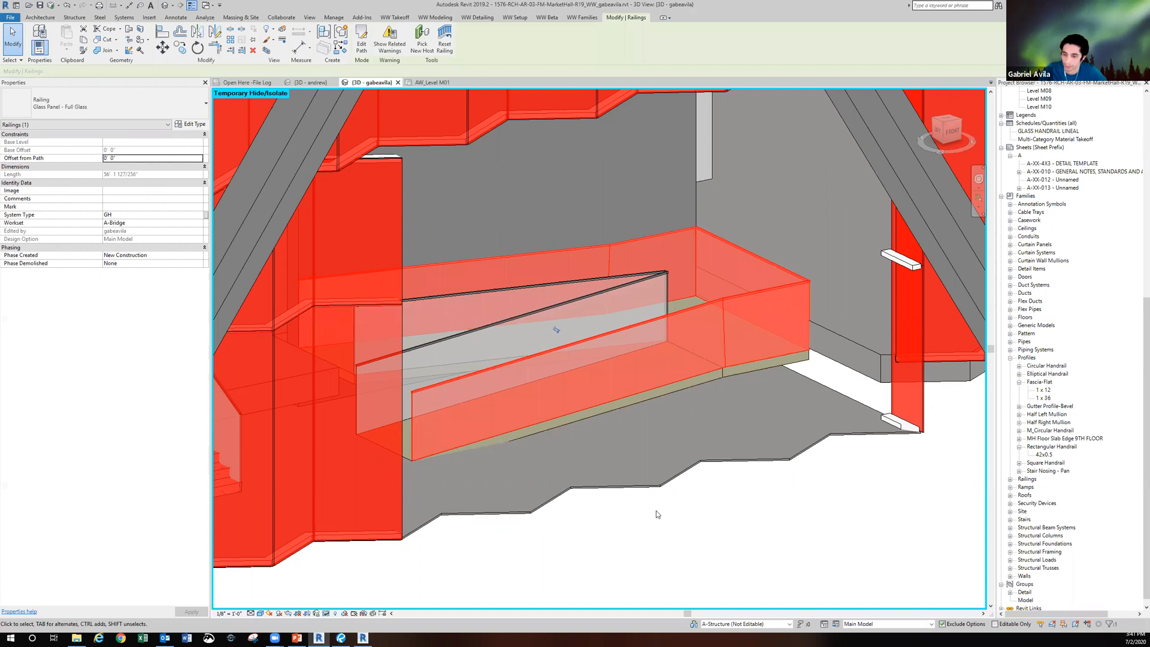
click(657, 514)
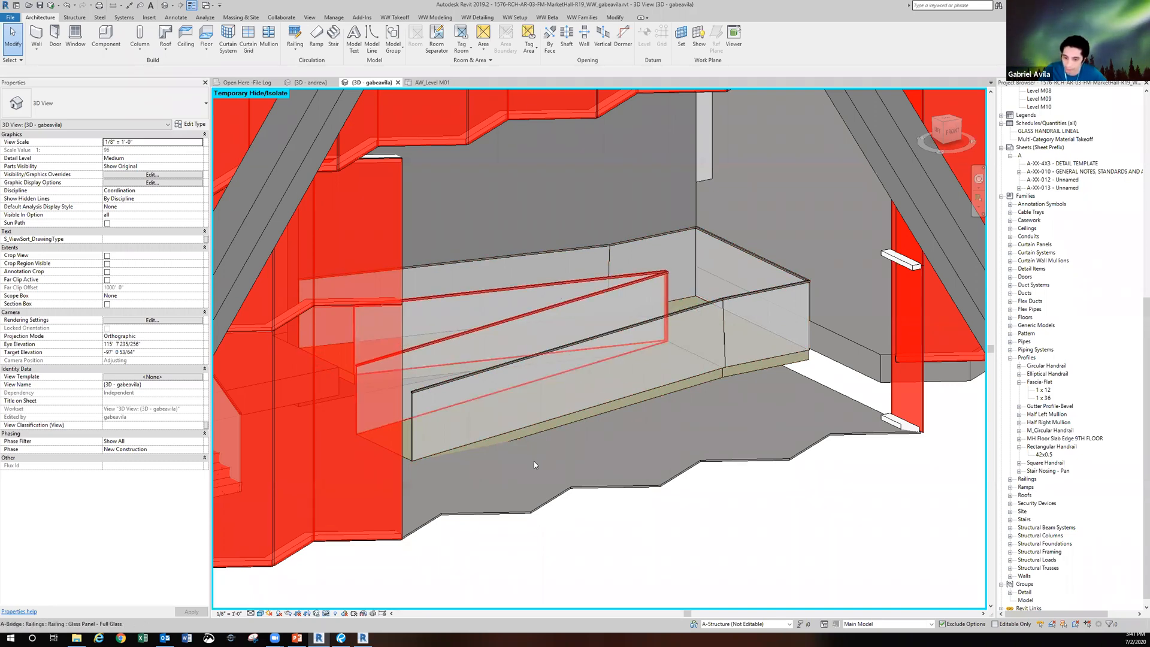
- Return to Project4 and swing the east end of the straight WW HANDRAIL wall to an angle of about 14°
mouse_move(365, 637)
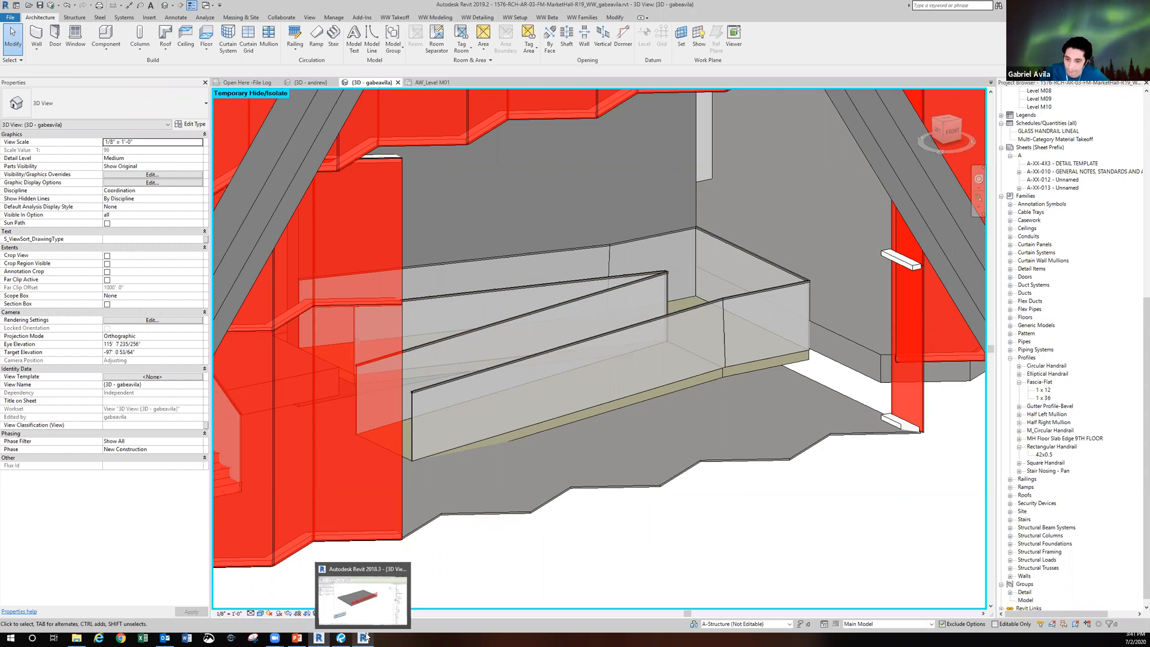
click(364, 610)
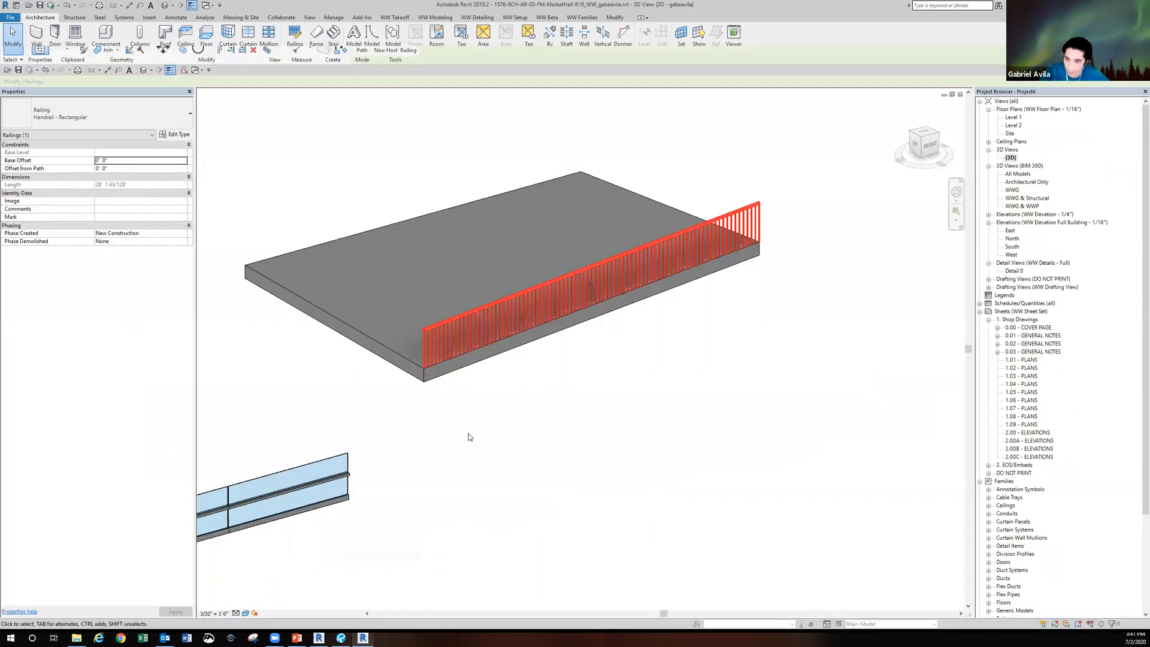
middle_drag(497, 402, 561, 402)
scroll(561, 401, down, 2)
middle_drag(512, 449, 626, 397)
scroll(627, 400, down, 3)
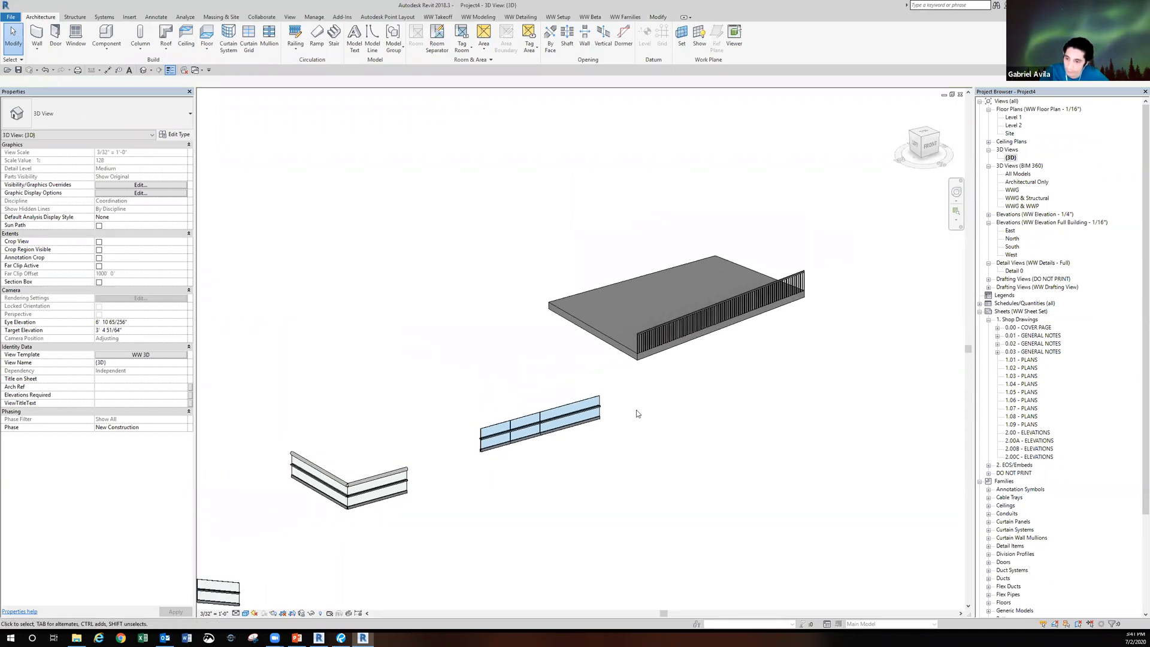
click(561, 435)
drag(601, 423, 619, 412)
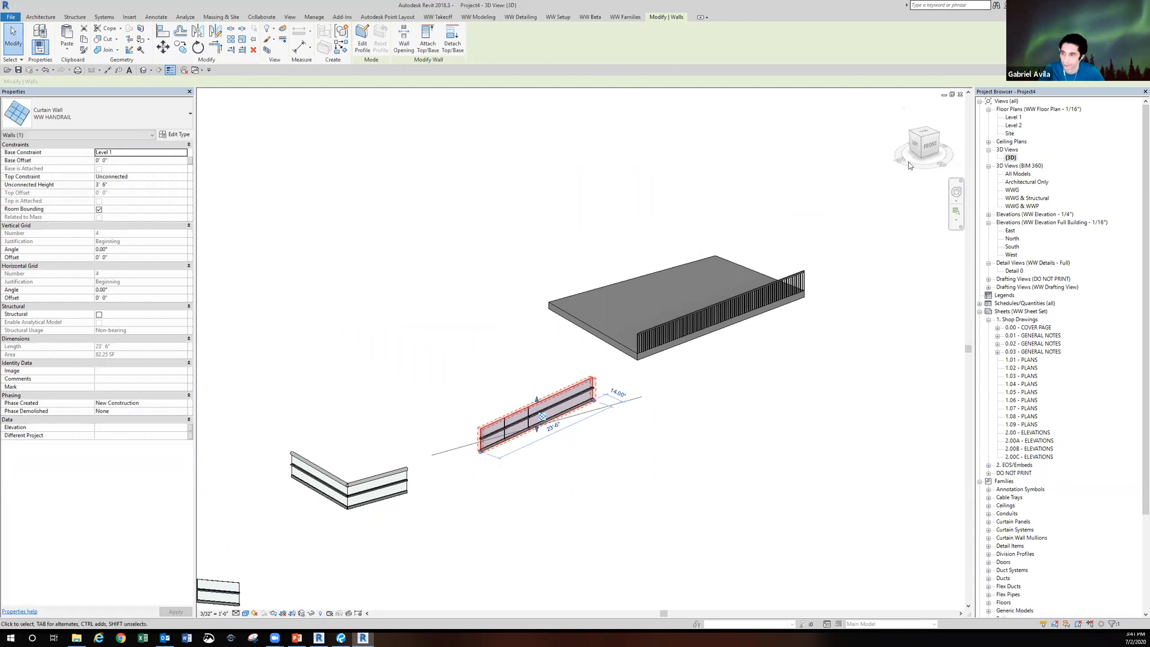
- Try to slope the straight handrail's wall profile in the front view by raising the east end of its top edge
click(928, 144)
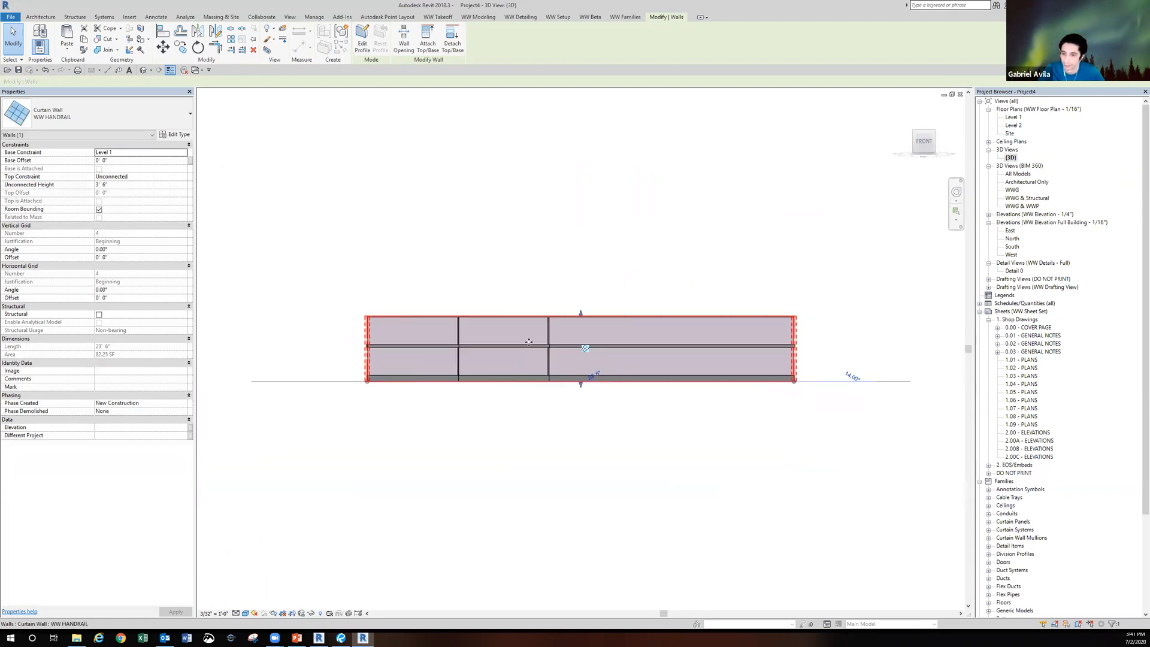
click(363, 37)
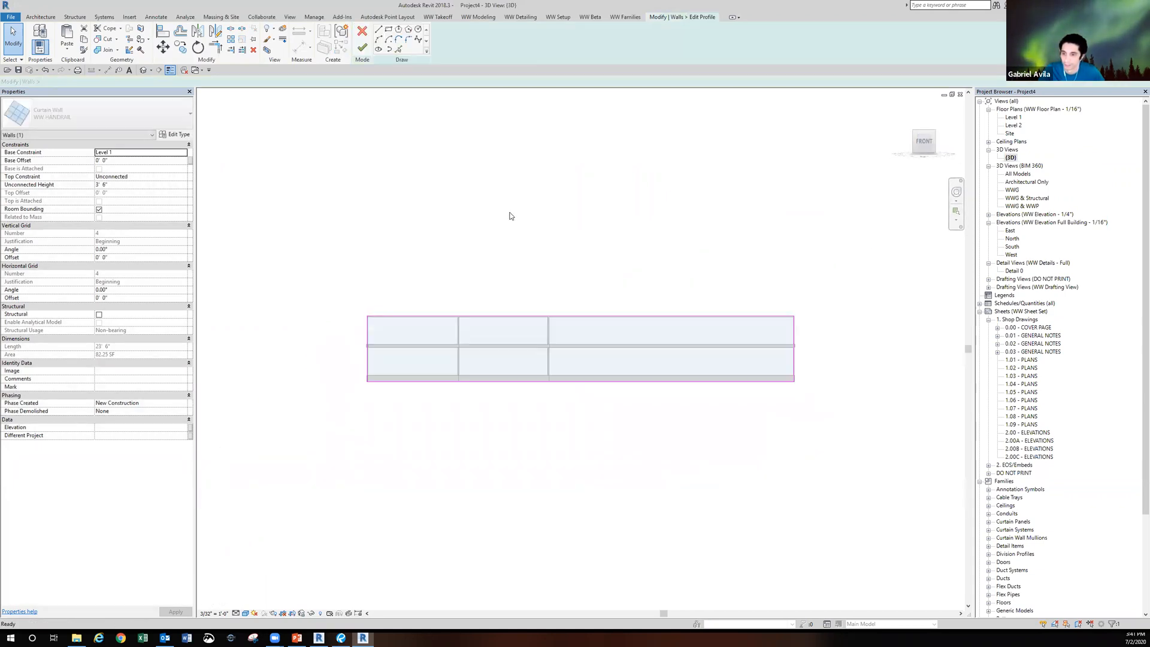
click(768, 316)
drag(793, 316, 788, 247)
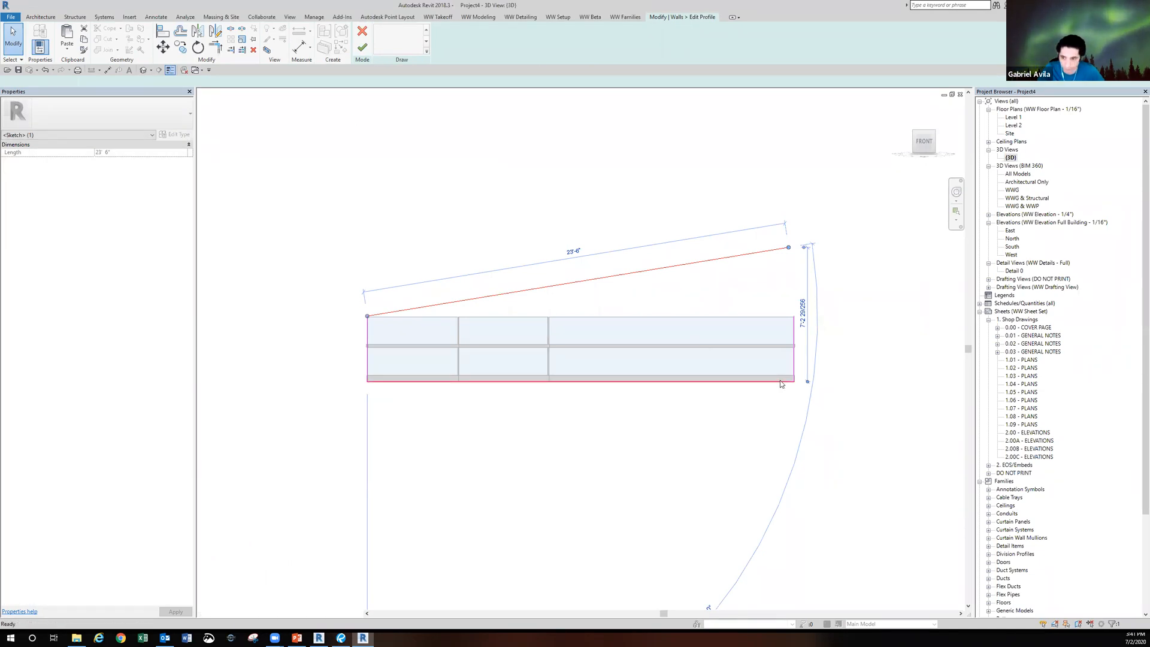
key(ctrl+z)
click(362, 32)
scroll(568, 228, down, 3)
shift+middle_drag(562, 269, 608, 354)
scroll(606, 342, down, 2)
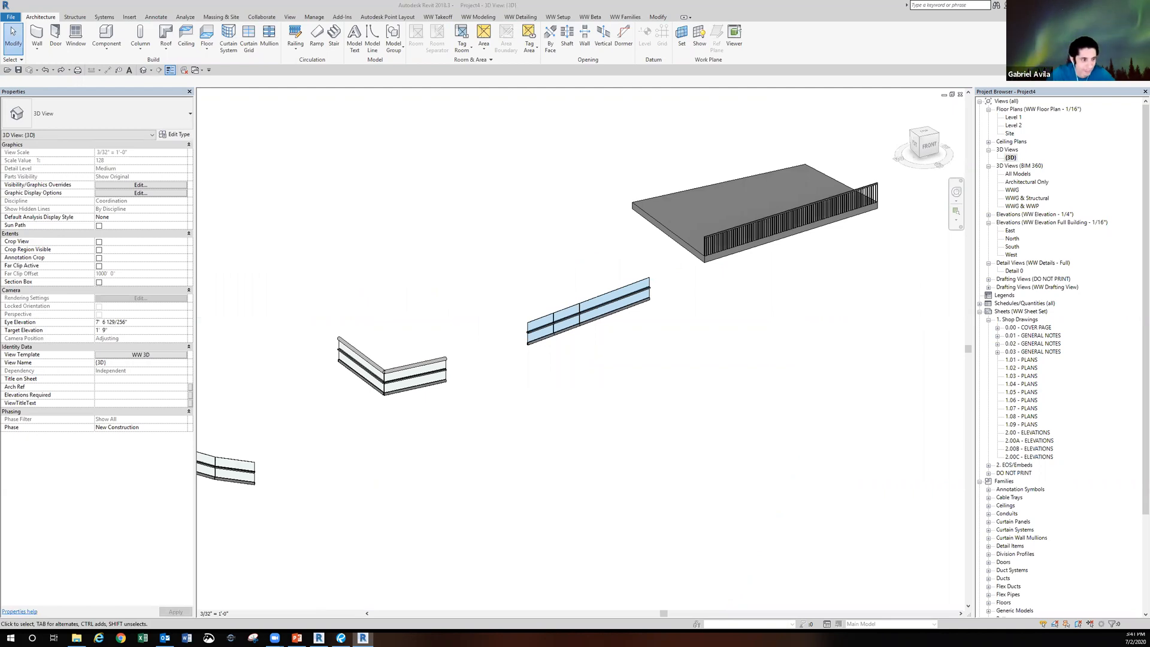
- Check the Agenda slide in PowerPoint, and return to Project4 to look over the three handrails and the railing
click(303, 637)
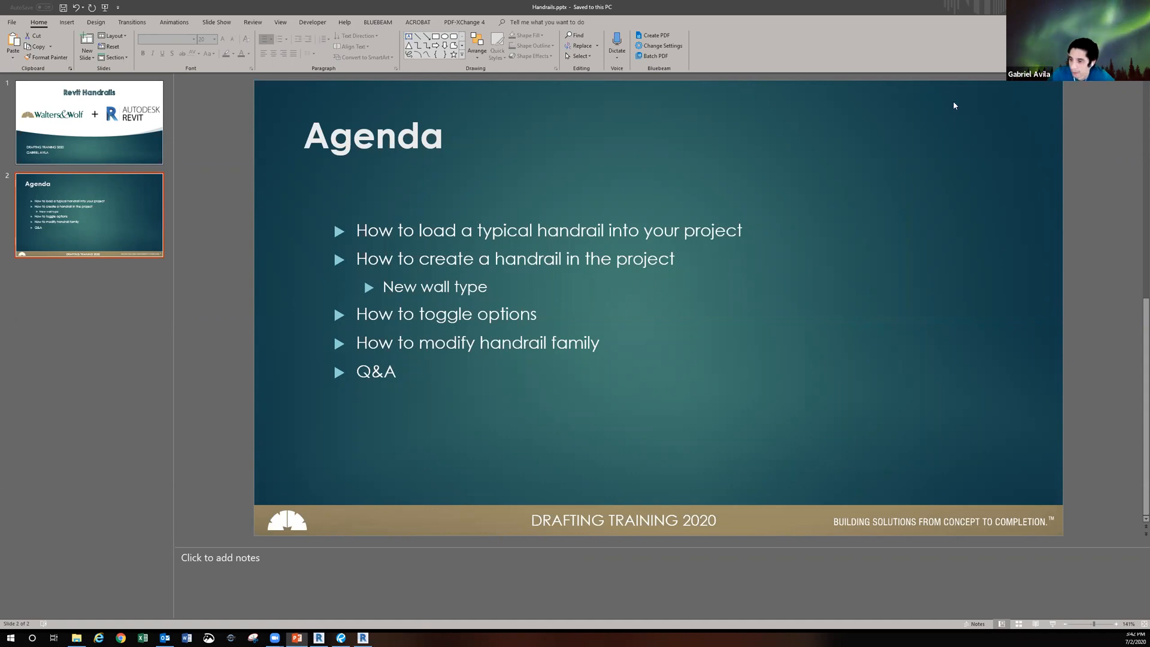
key(alt+Tab)
shift+middle_drag(575, 385, 776, 330)
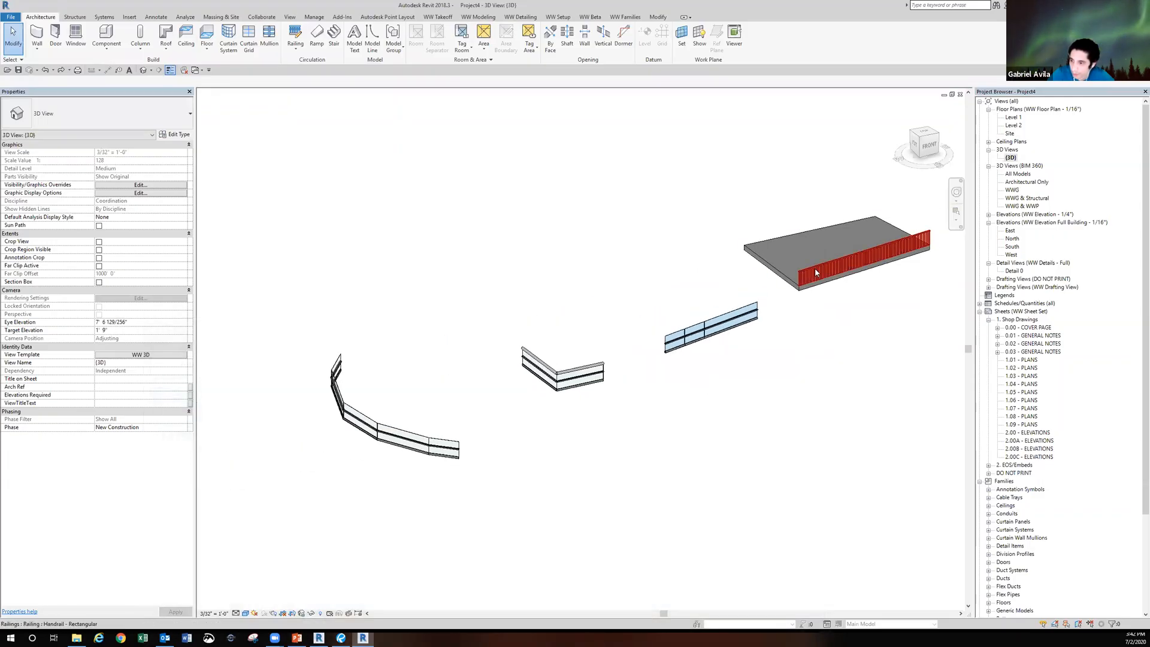
click(884, 255)
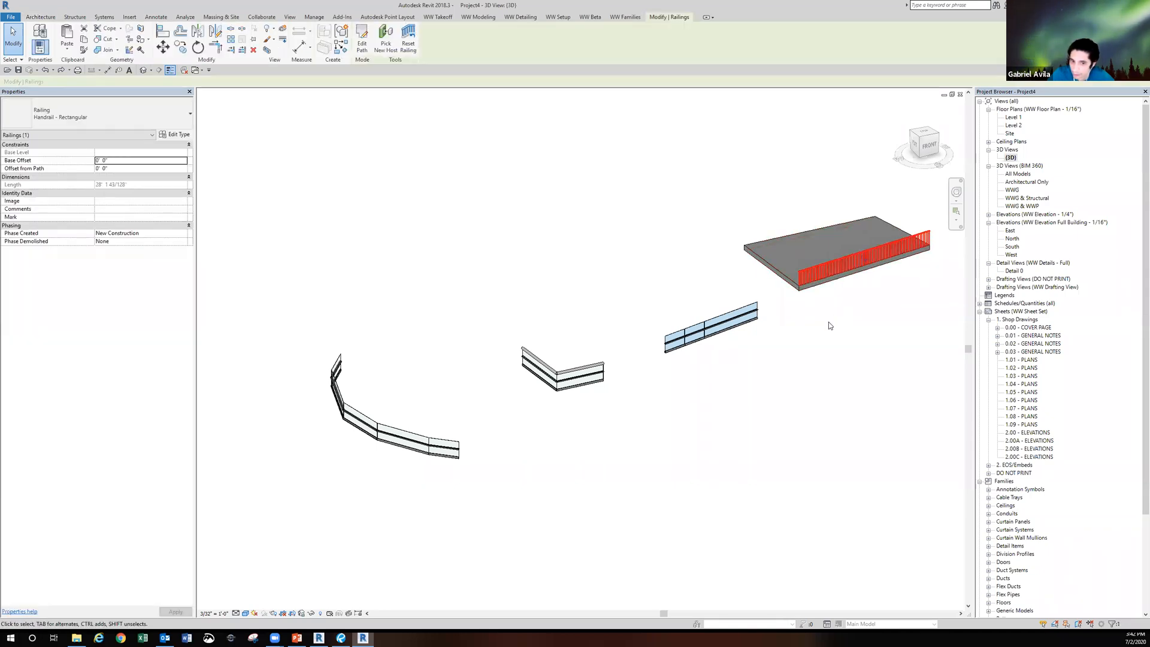
click(822, 346)
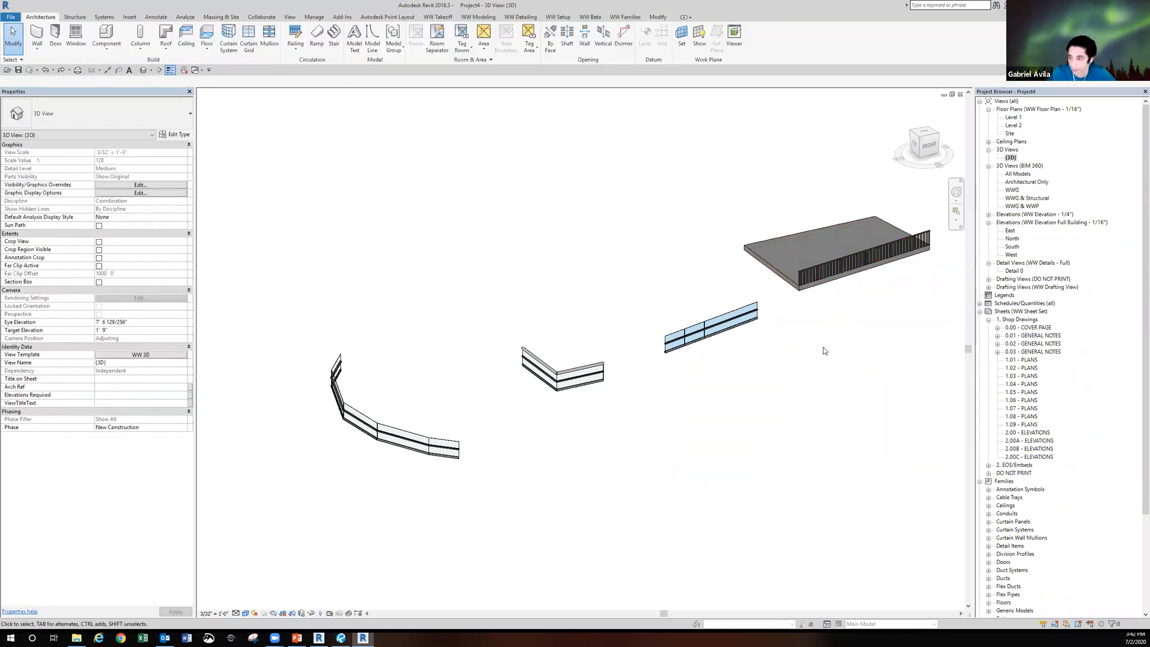